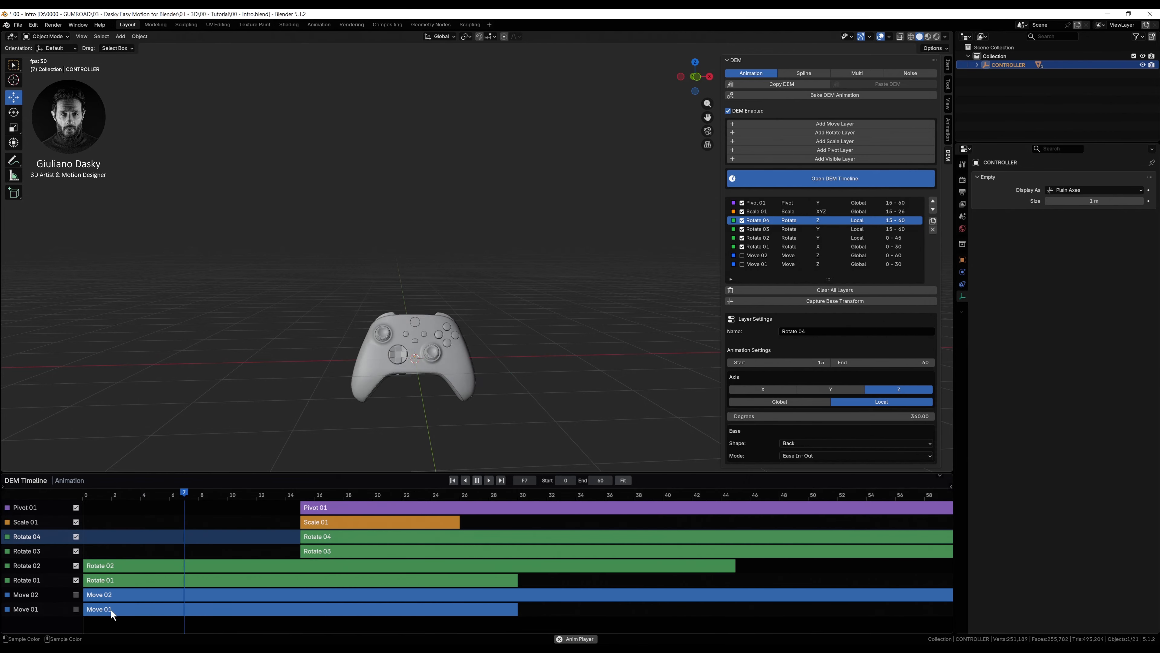
Step: Enable the Move 01 and Move 02 layers in the DEM timeline
left_click(75, 609)
left_click(76, 594)
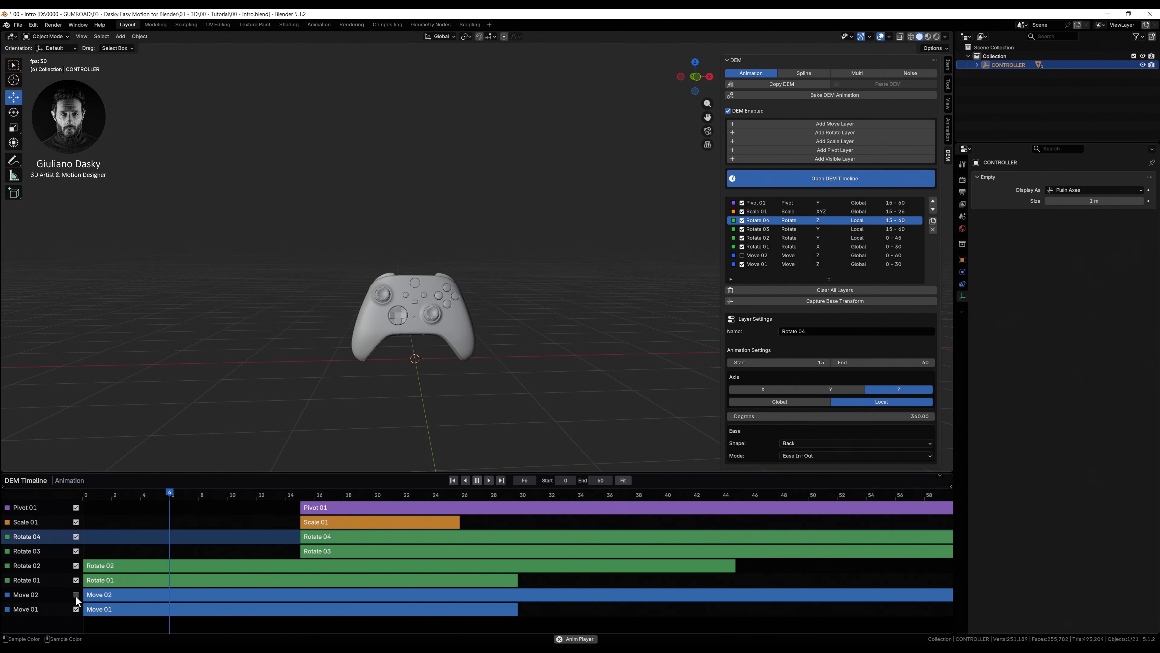
Step: Try extending the Move 01 layer's end to frame 48, and undo the change
left_click(509, 610)
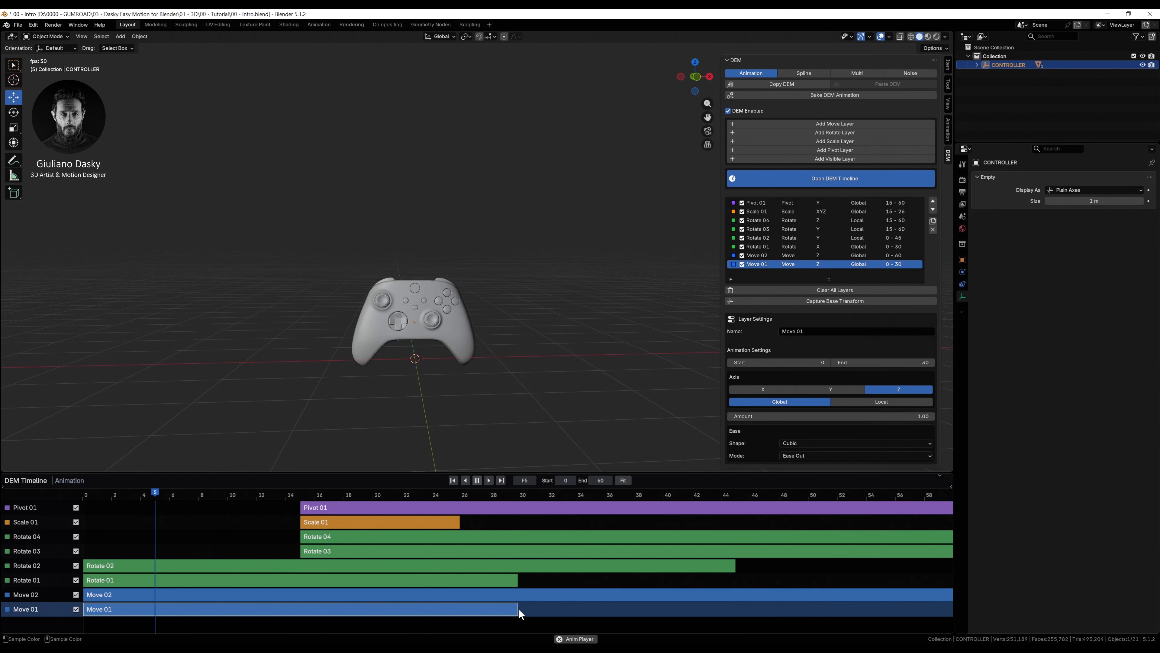
left_click_drag(517, 610, 780, 611)
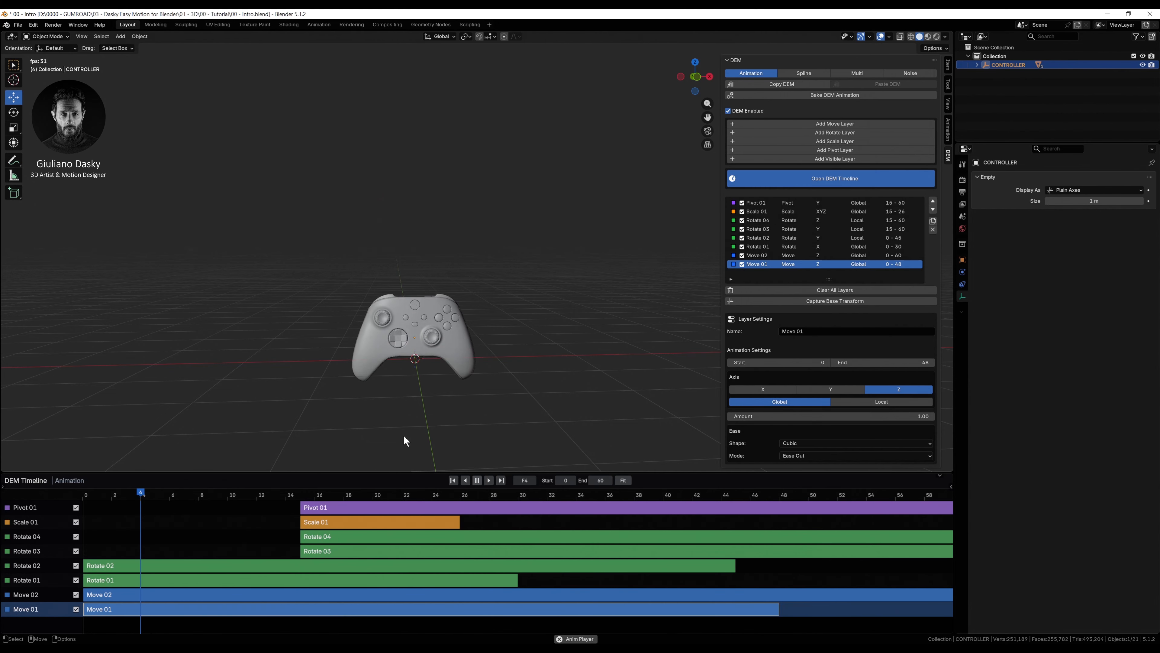
key("ctrl+z")
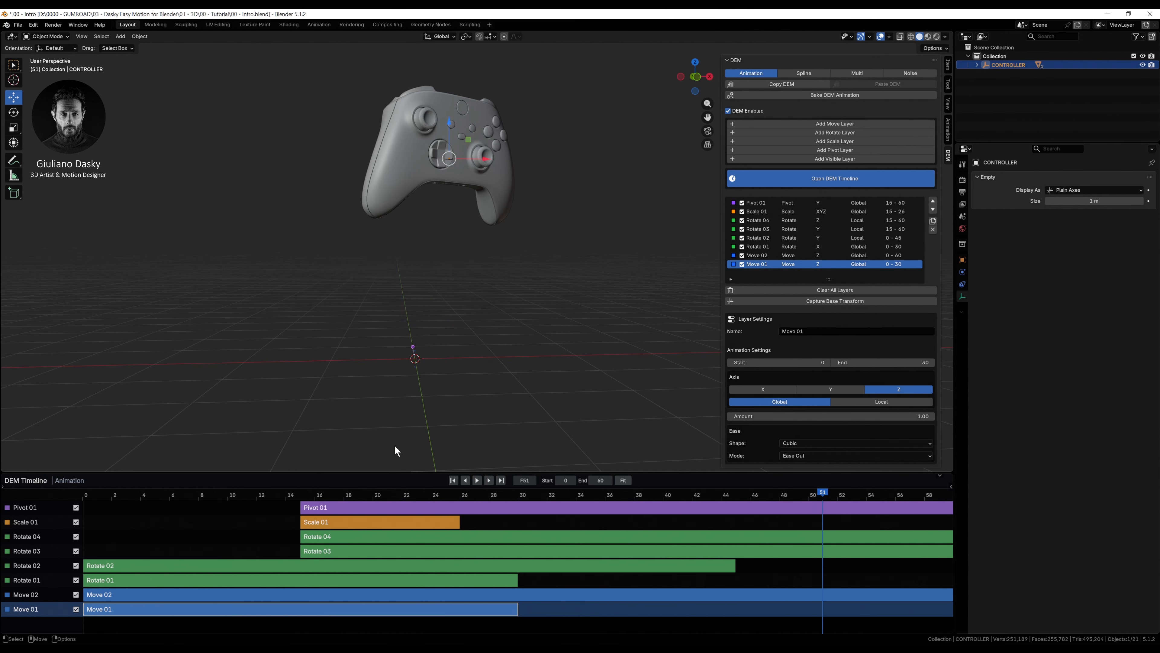
Step: With the animation playing, set the Scale 01 layer's scale to 300% and extend its end to frame 44
left_click(391, 521)
left_click(477, 480)
left_click(477, 480)
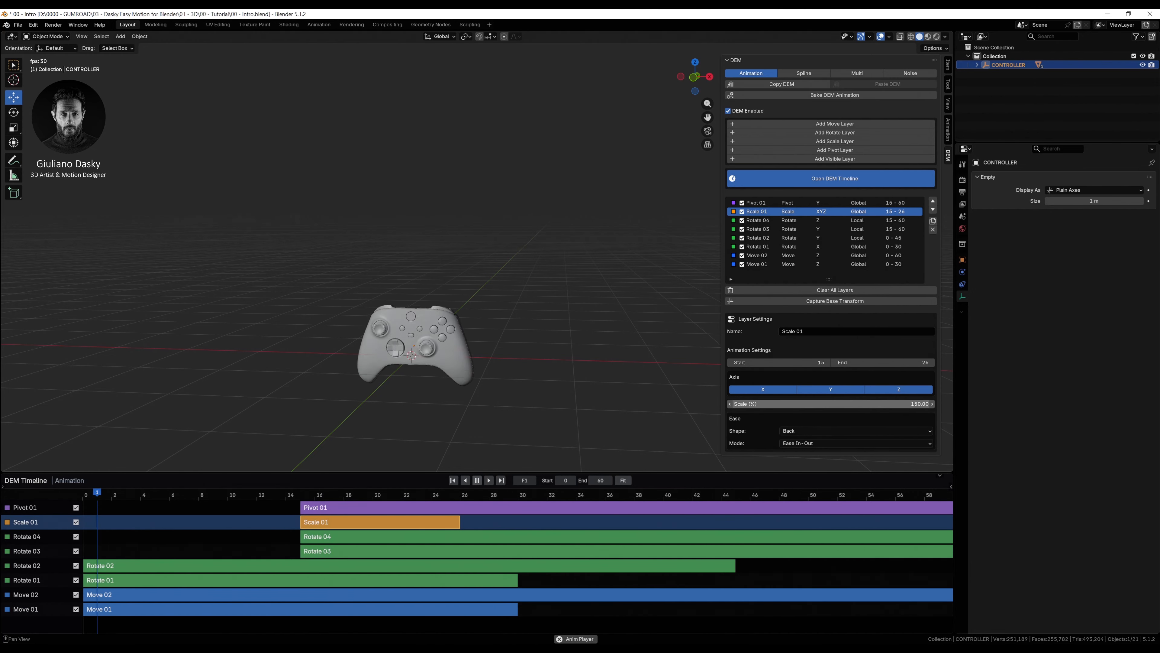
left_click(914, 404)
type("300")
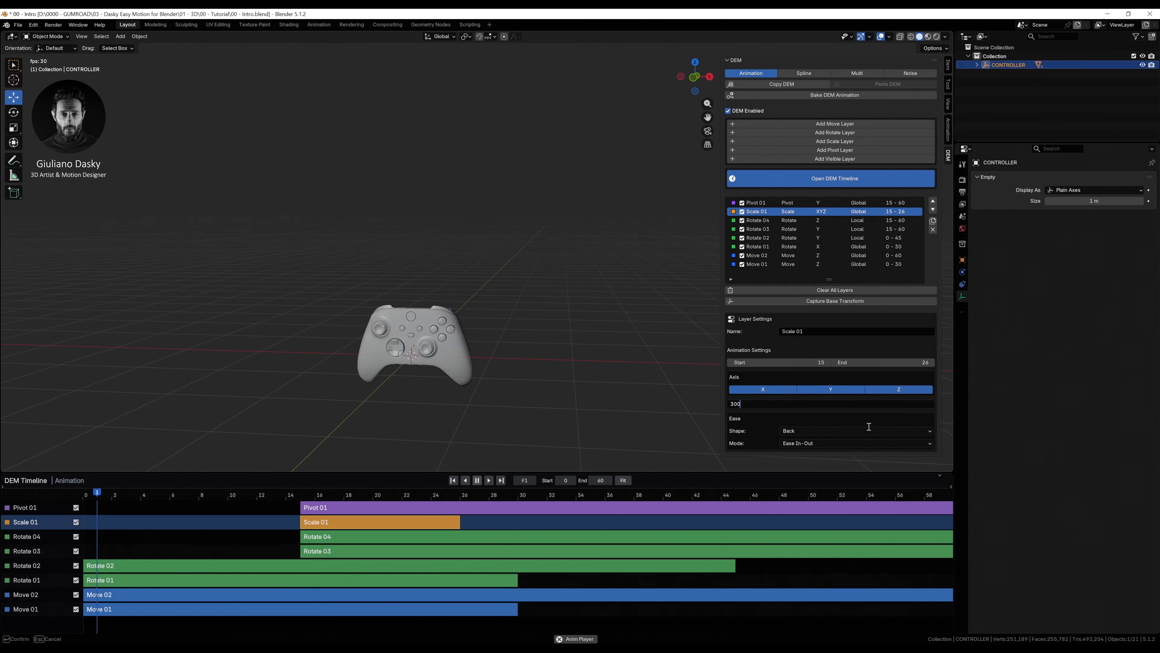
key("Return")
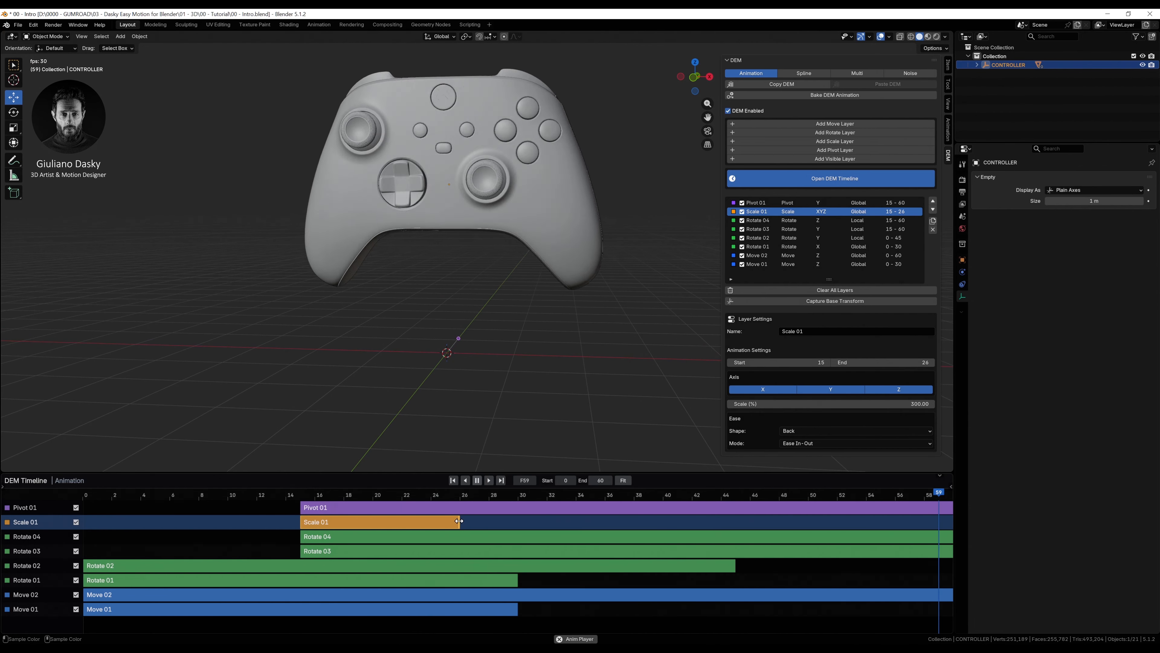
left_click_drag(460, 521, 725, 519)
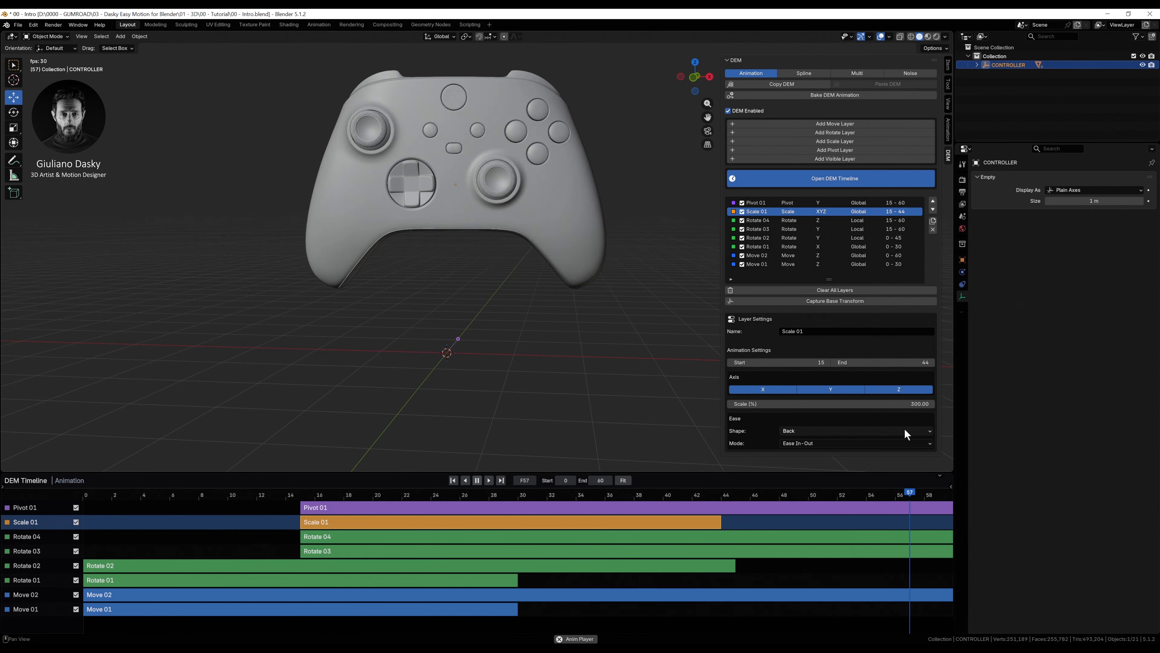
Step: Set the Scale 01 layer's scale to 150% and shorten its end to frame 30
left_click(868, 403)
type("150")
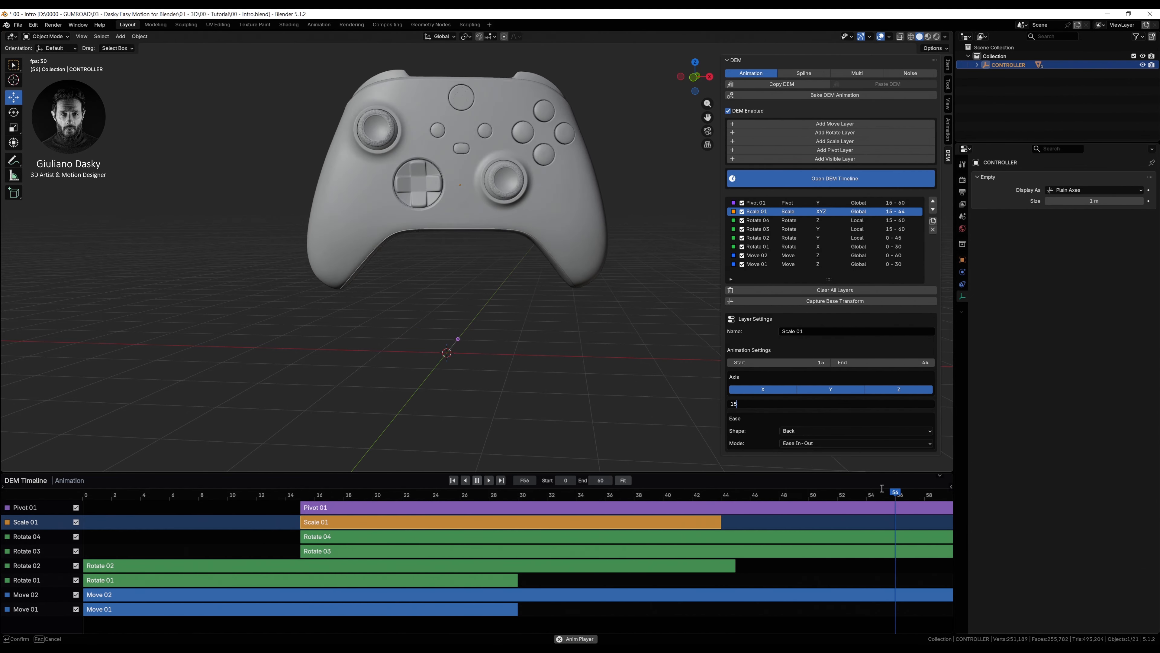
key("Return")
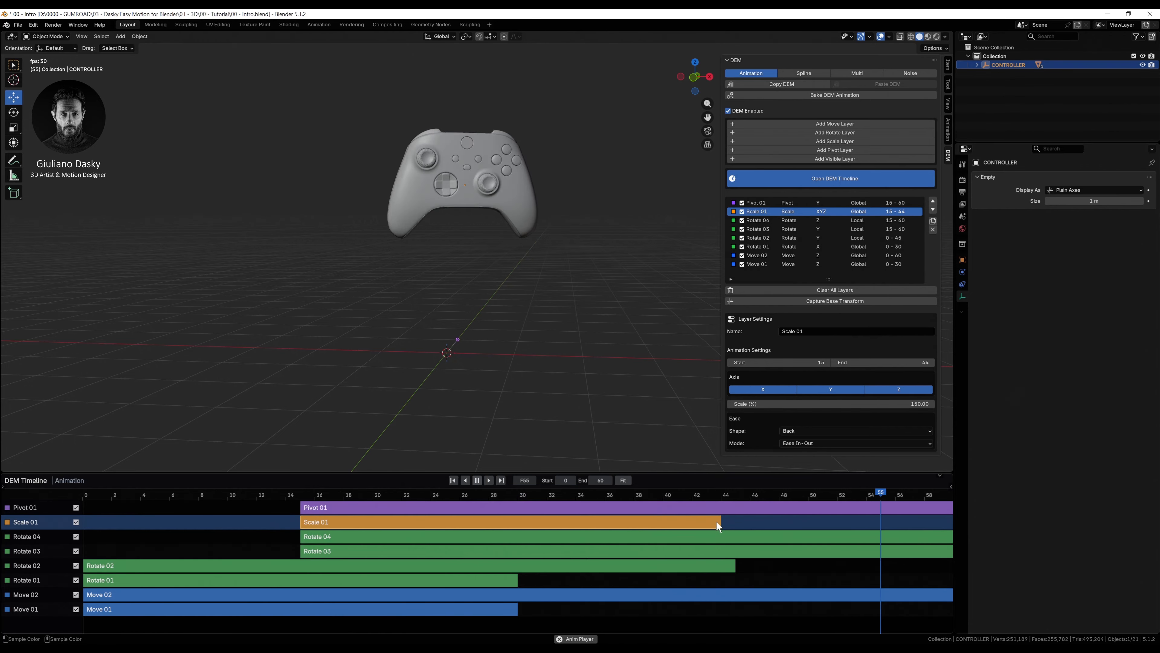
left_click_drag(720, 521, 515, 529)
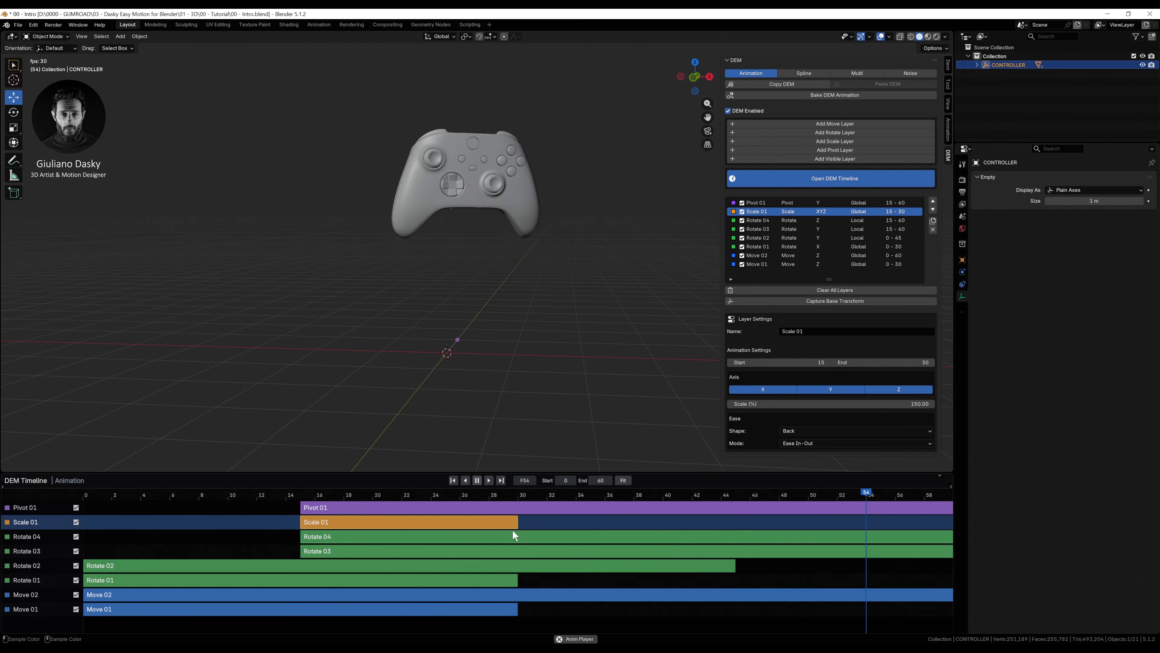
Step: Compare the motion with the Pivot 01 layer disabled and re-enabled, and set the layer's amount to 3
left_click(389, 505)
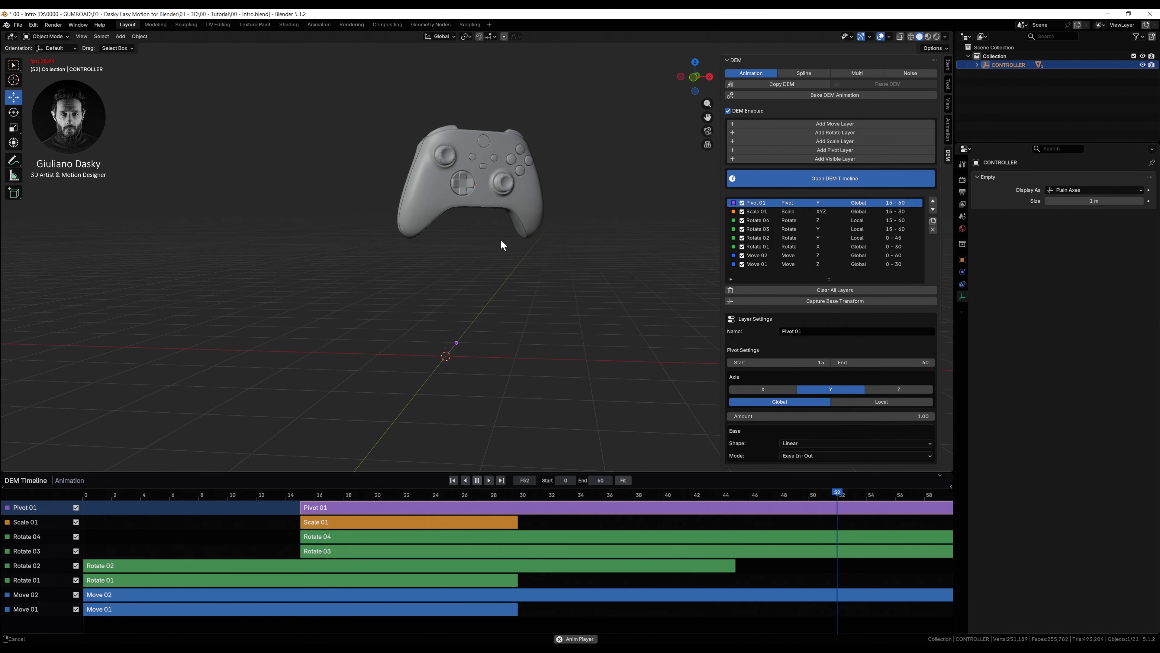
left_click(76, 507)
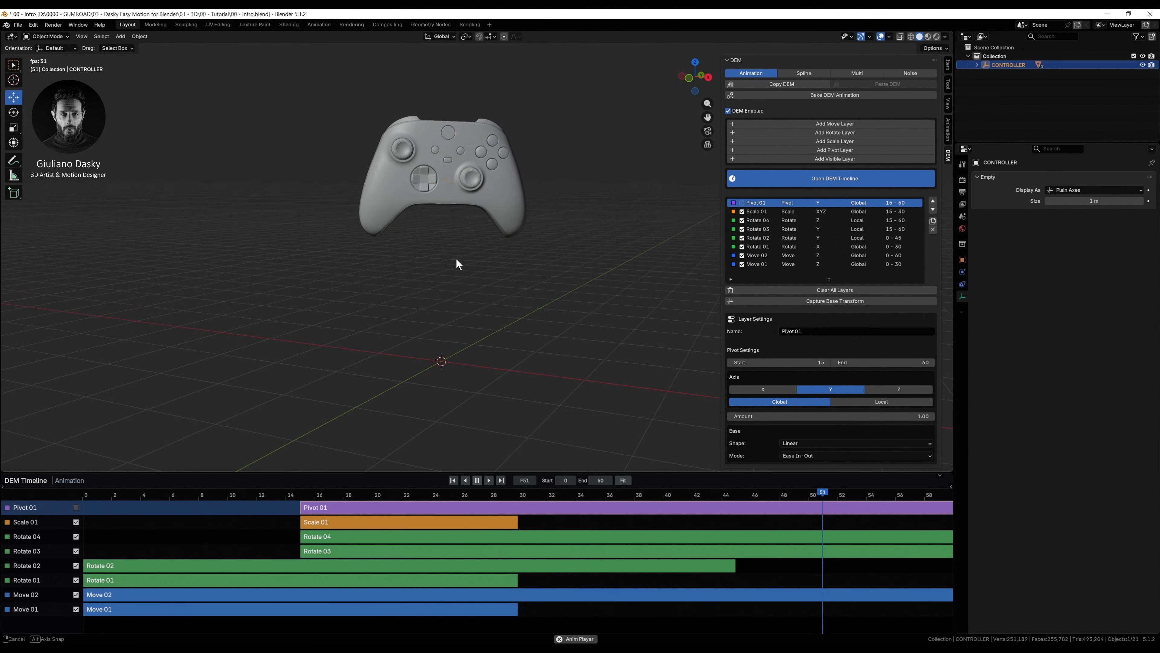
left_click(76, 507)
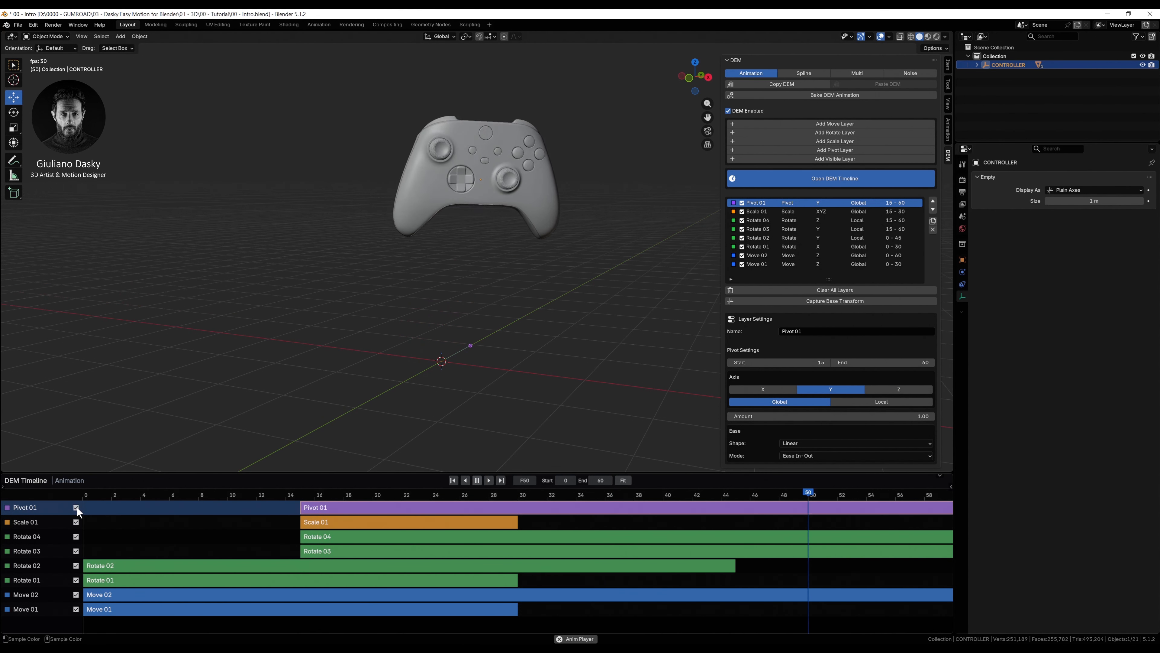
left_click(916, 415)
type("3")
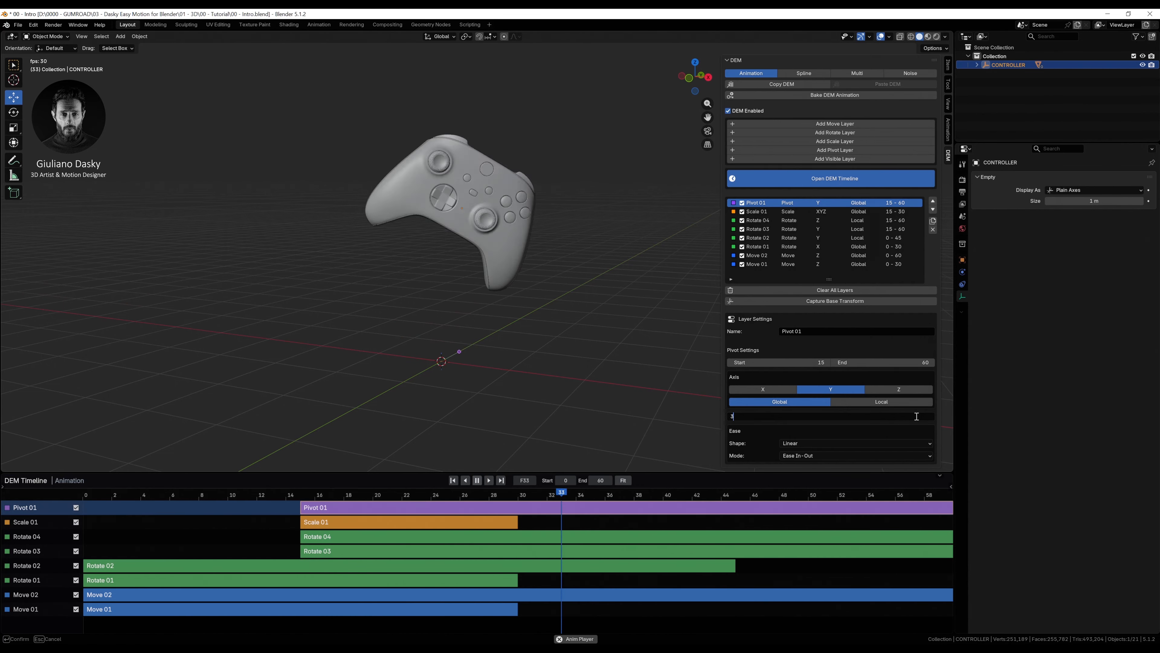
key("Return")
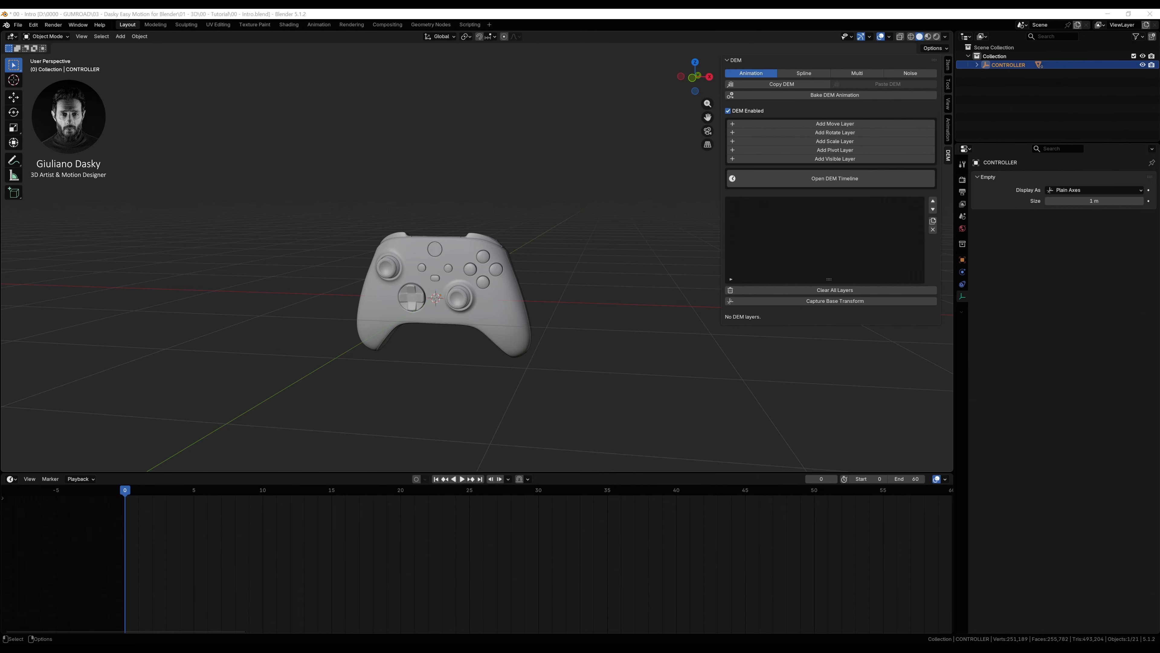
Step: Look through the DEM add-on's Spline, Multi and Noise modes for the controller, and return to the Animation mode
mouse_move(450, 281)
middle_mouse_down()
mouse_move(498, 269)
mouse_move(436, 291)
middle_mouse_up()
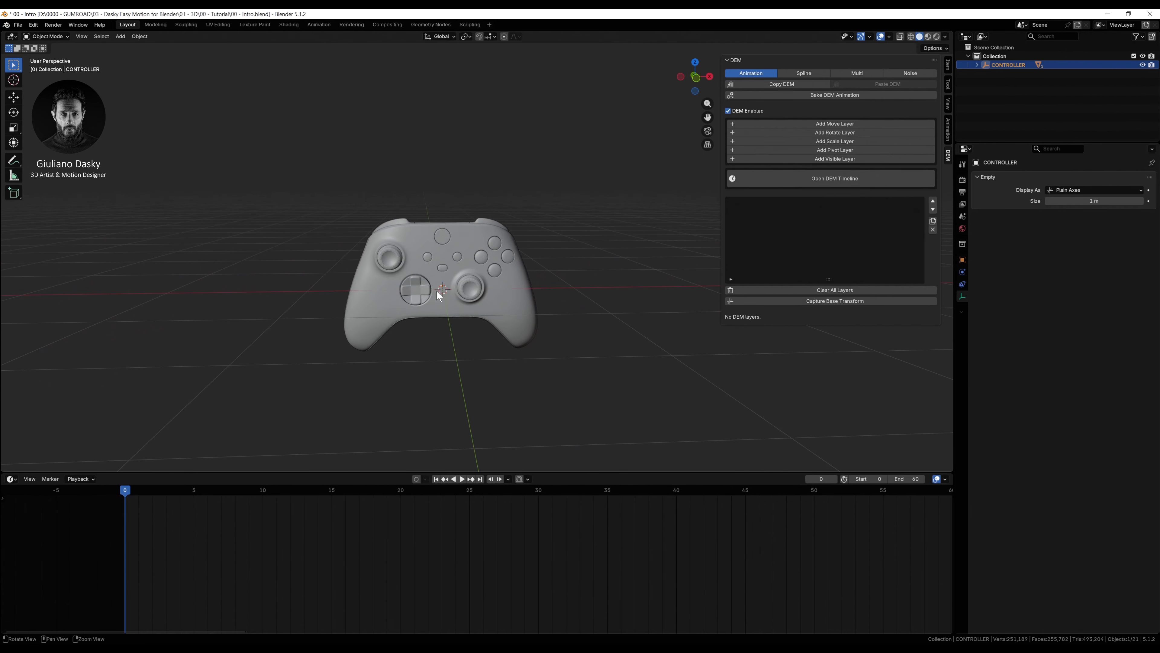
mouse_move(126, 498)
left_mouse_down()
mouse_move(331, 487)
mouse_move(125, 489)
left_mouse_up()
left_click(805, 74)
left_click(764, 74)
left_click(797, 70)
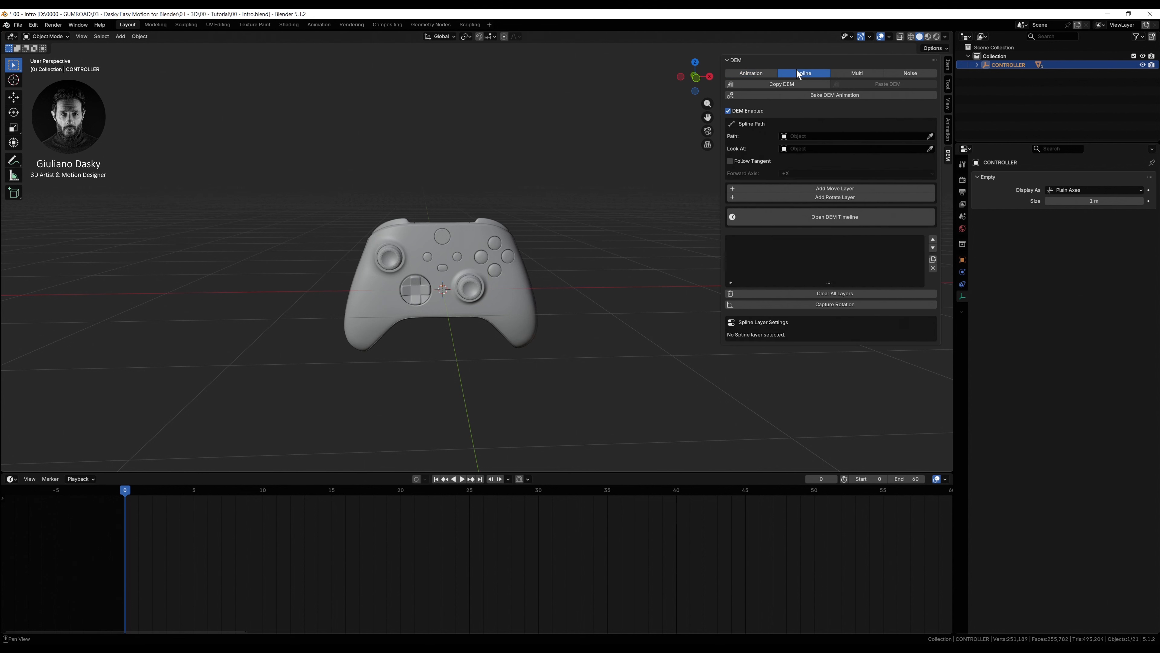
left_click(855, 74)
left_click(908, 73)
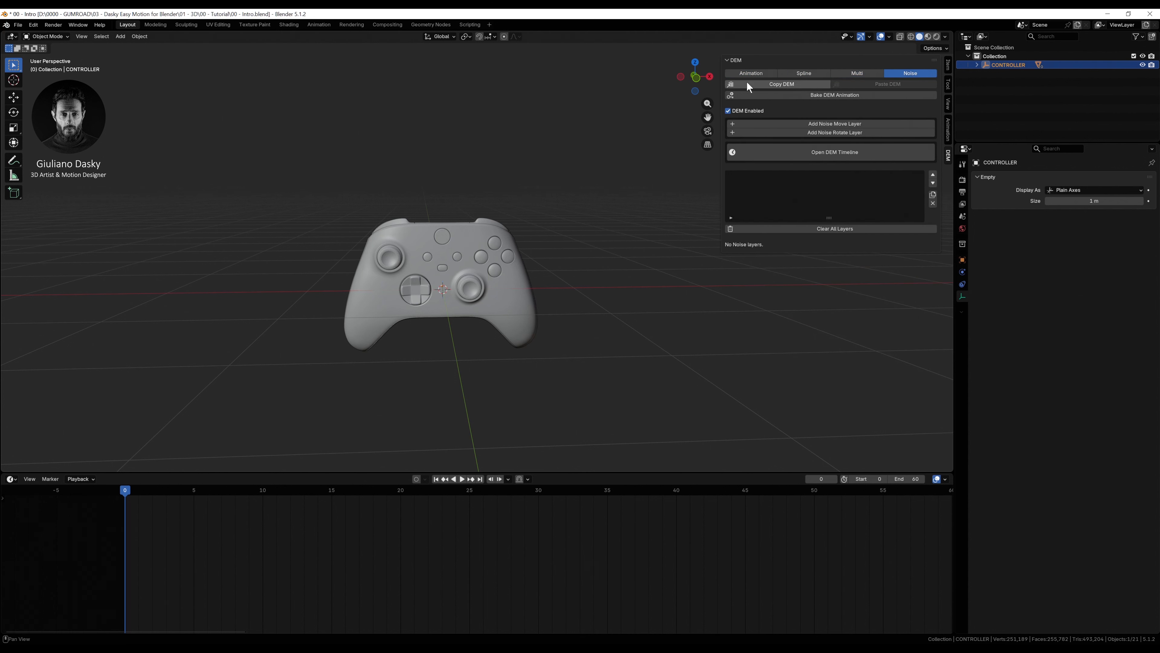
left_click(744, 74)
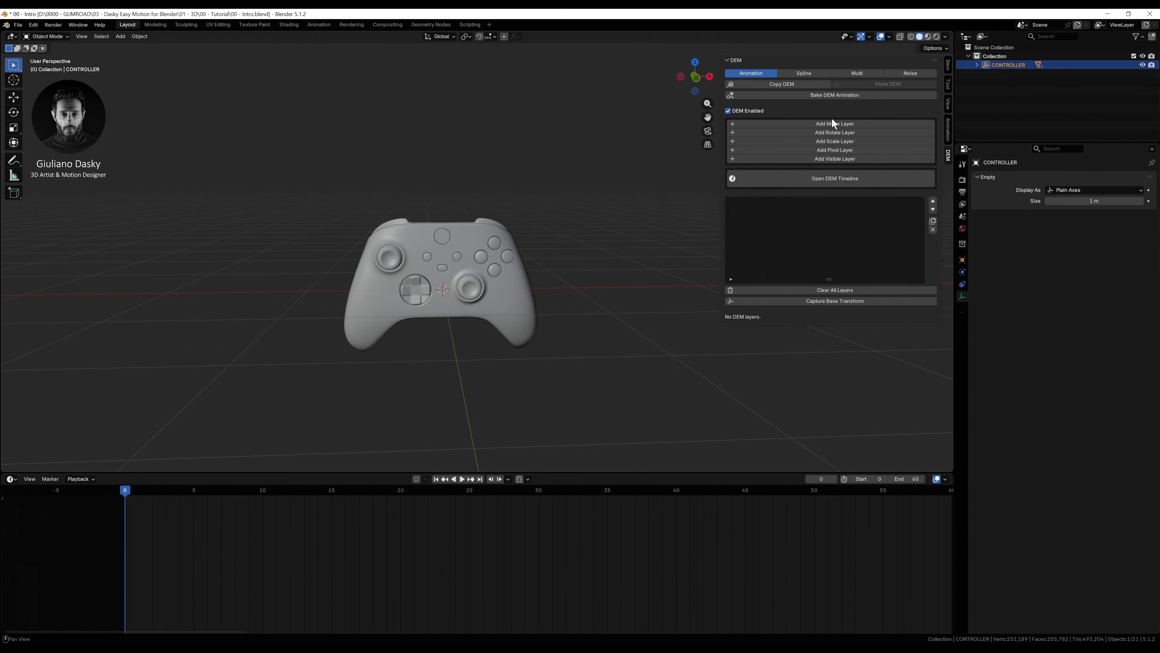
Step: Open the DEM timeline, add a Move layer to the controller, and stretch it from frame 0 to frame 30
left_click(836, 177)
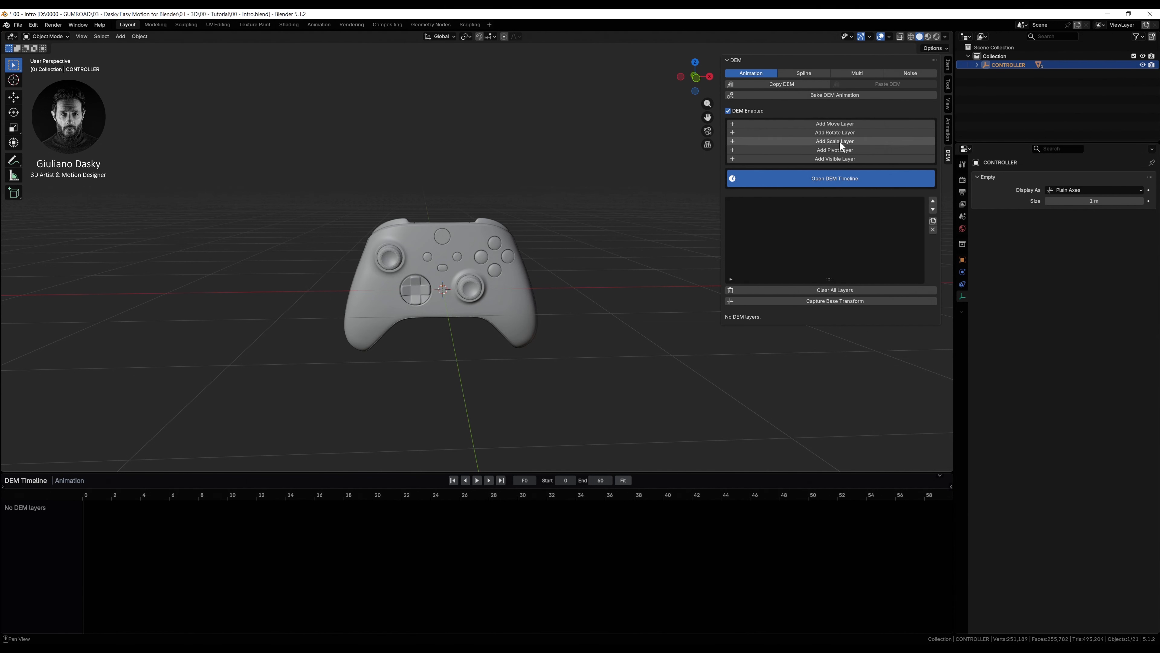
left_click(829, 123)
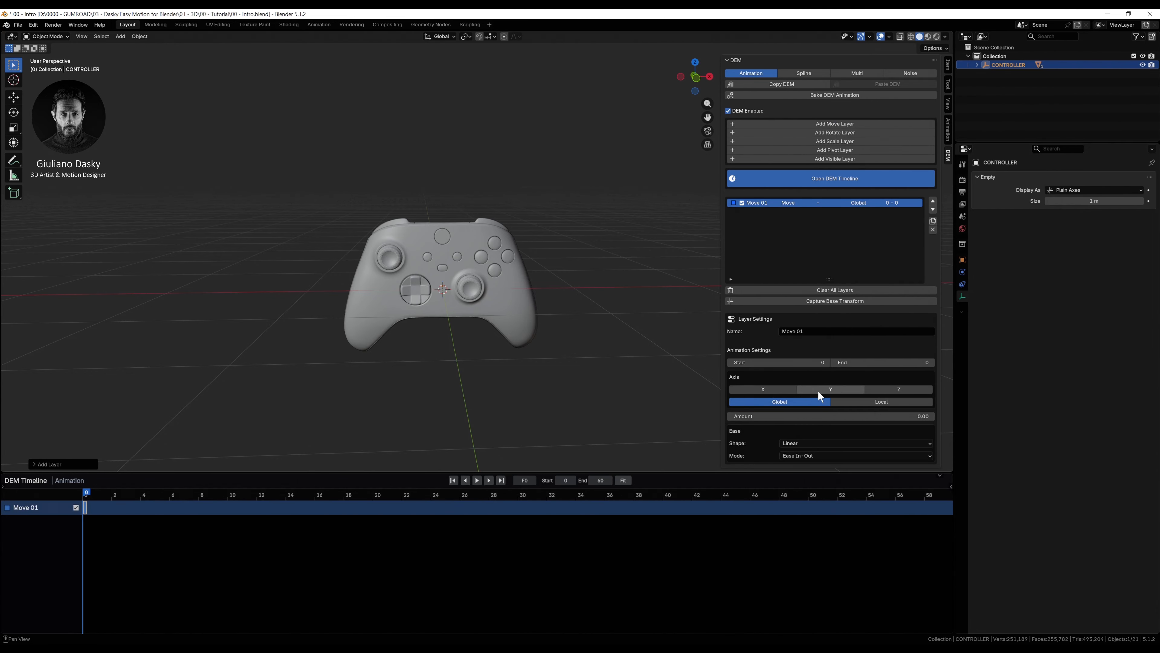
left_click_drag(934, 360, 973, 360)
right_click(933, 360)
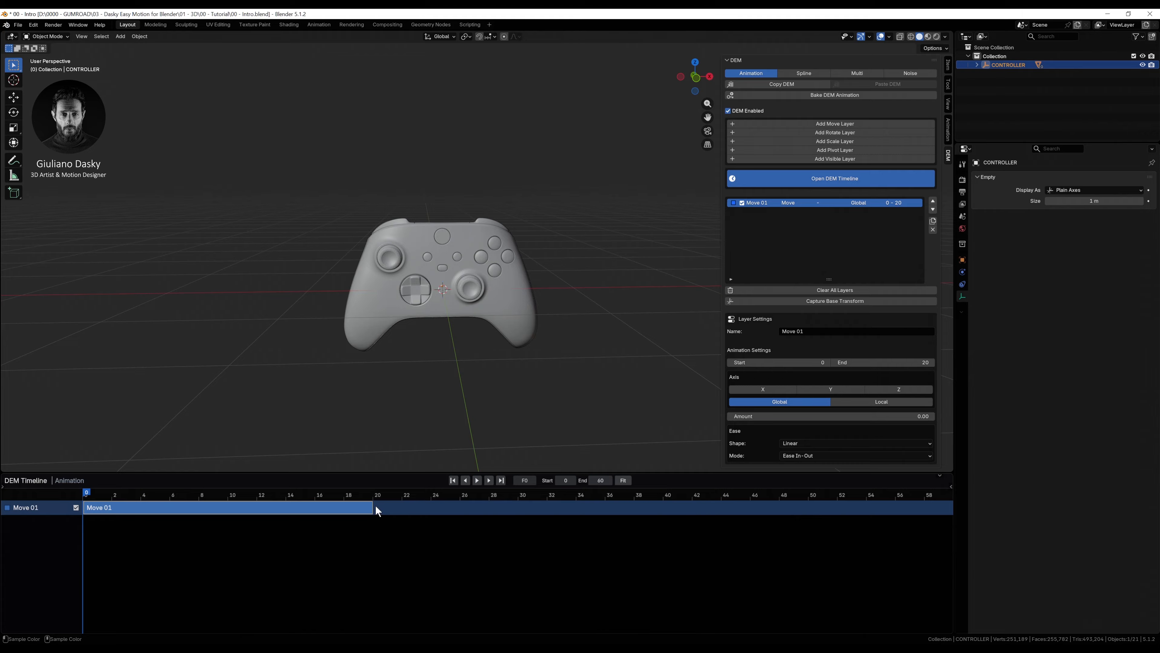
left_click_drag(372, 507, 517, 506)
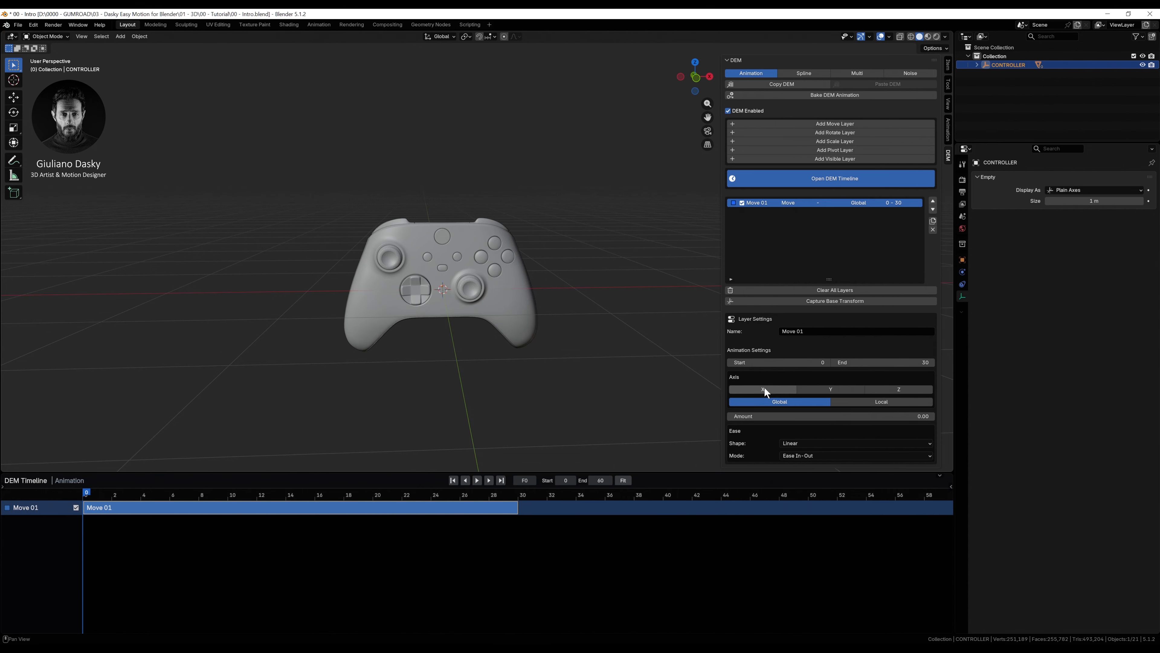
Step: Set the Move 01 layer to move along the global Z axis by an amount of 1
left_click(899, 390)
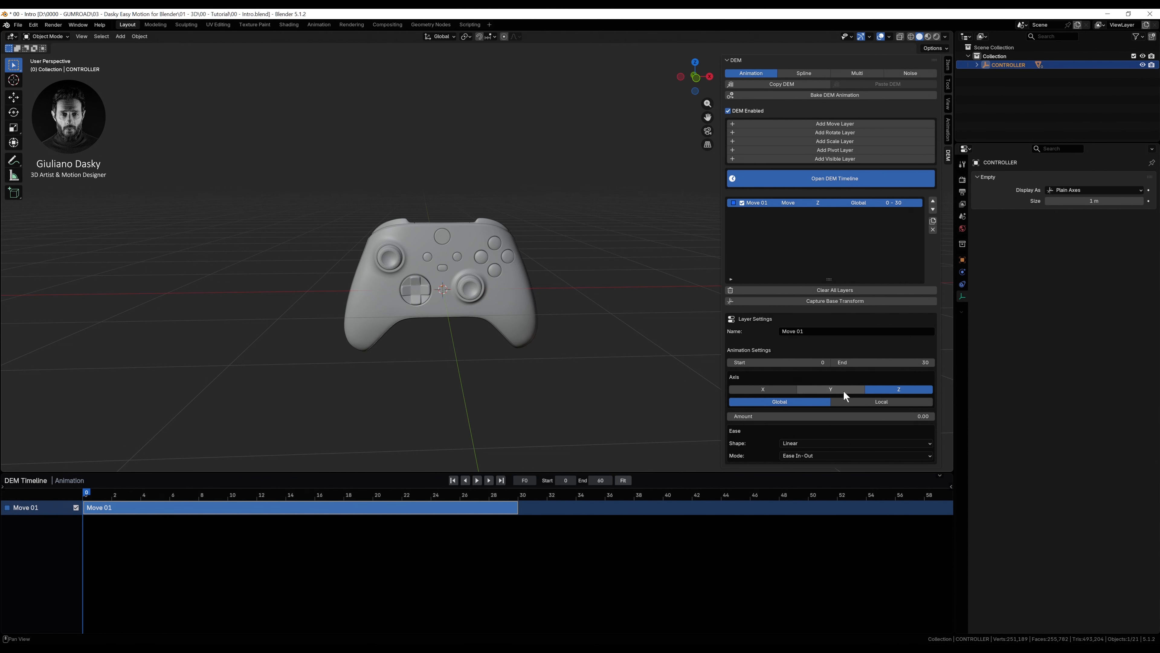
left_click(818, 391)
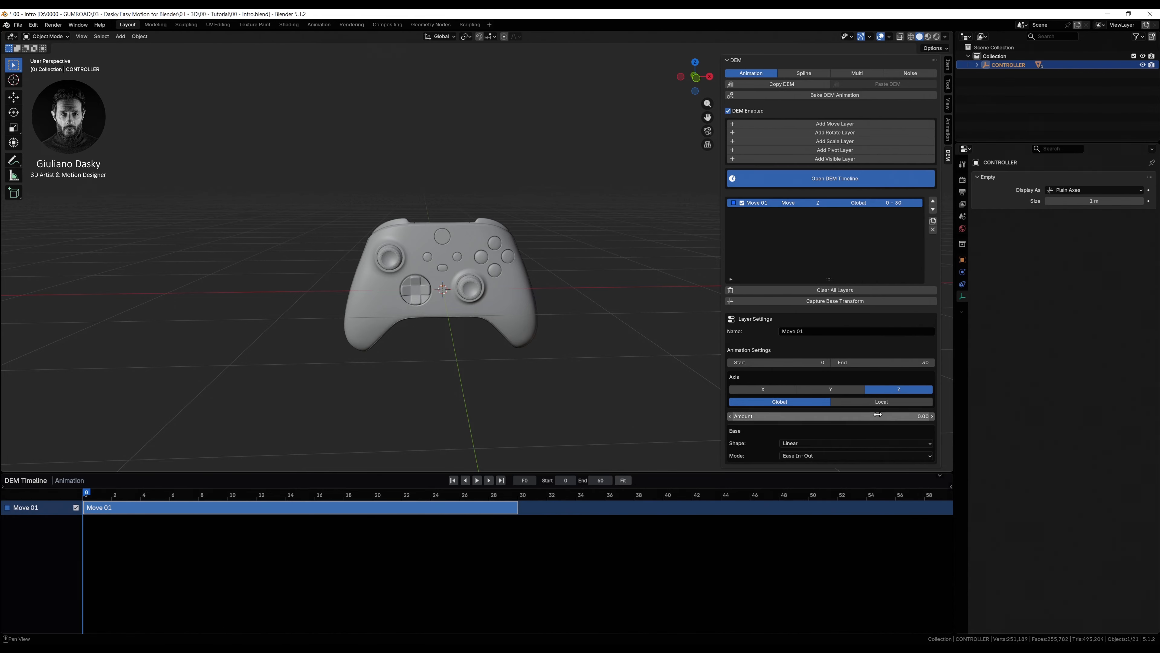
left_click(804, 416)
type("1")
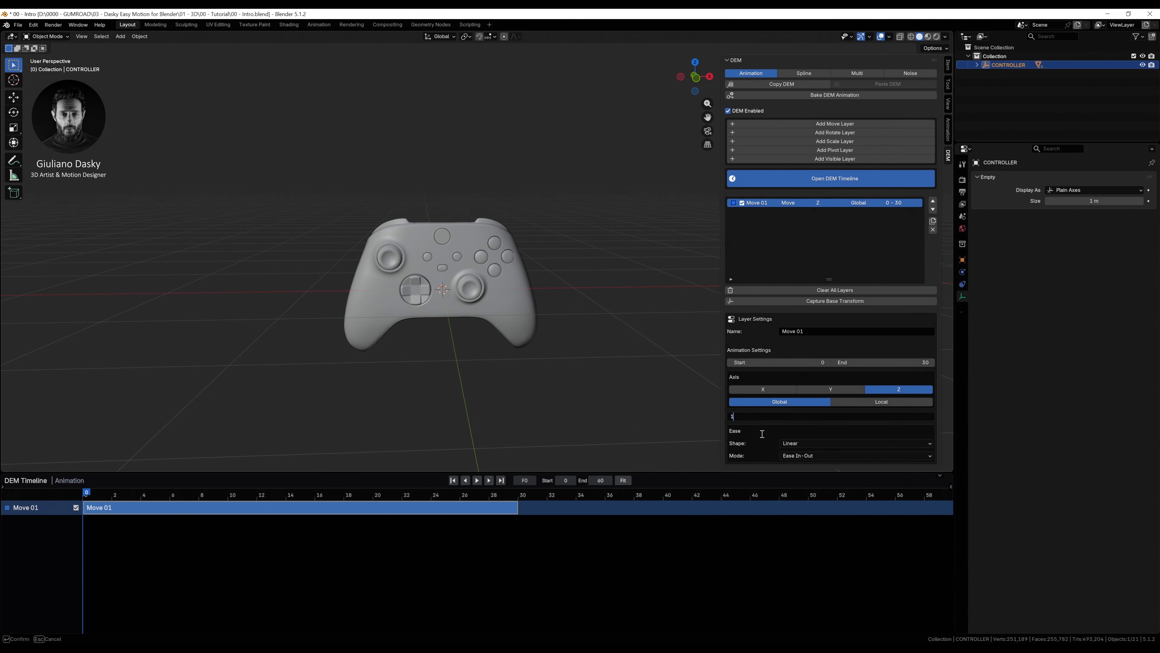
key("Return")
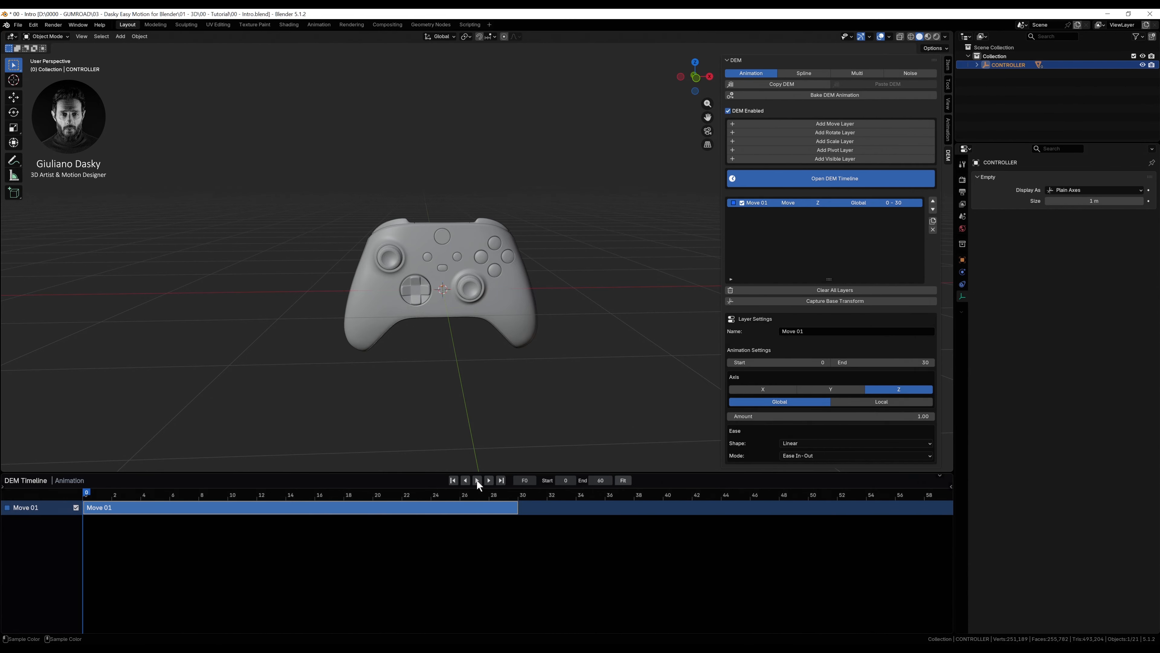
Step: With the animation playing, give the Move 01 layer a Circular ease shape, trying Ease In before choosing Ease In-Out mode
left_click(477, 479)
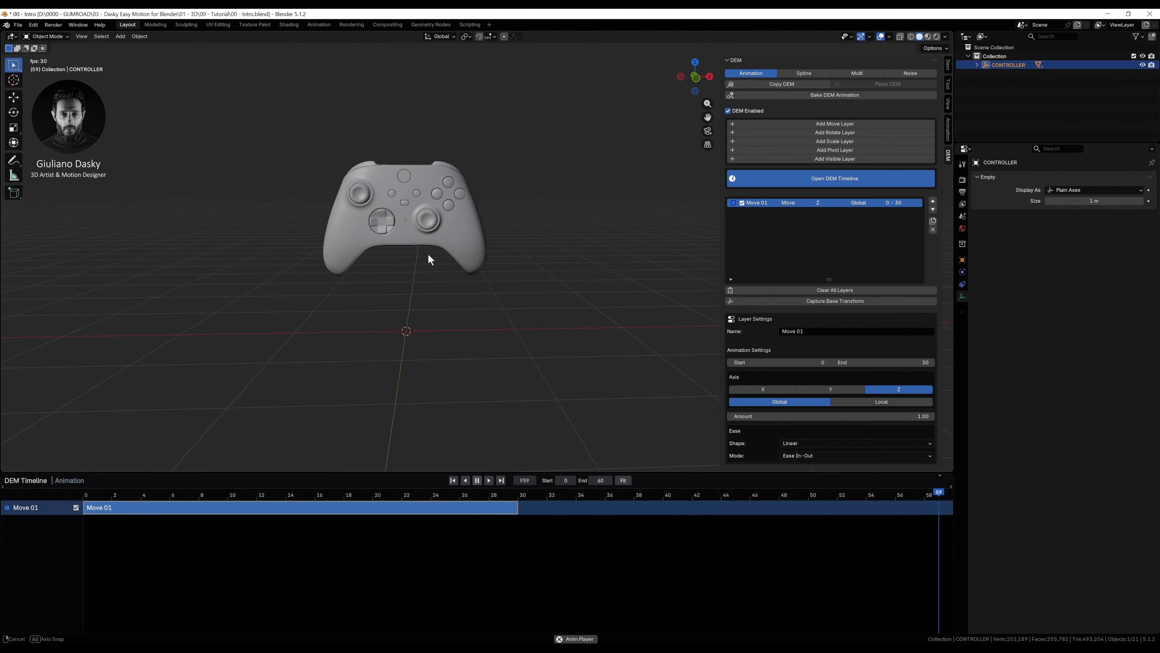
left_click(795, 443)
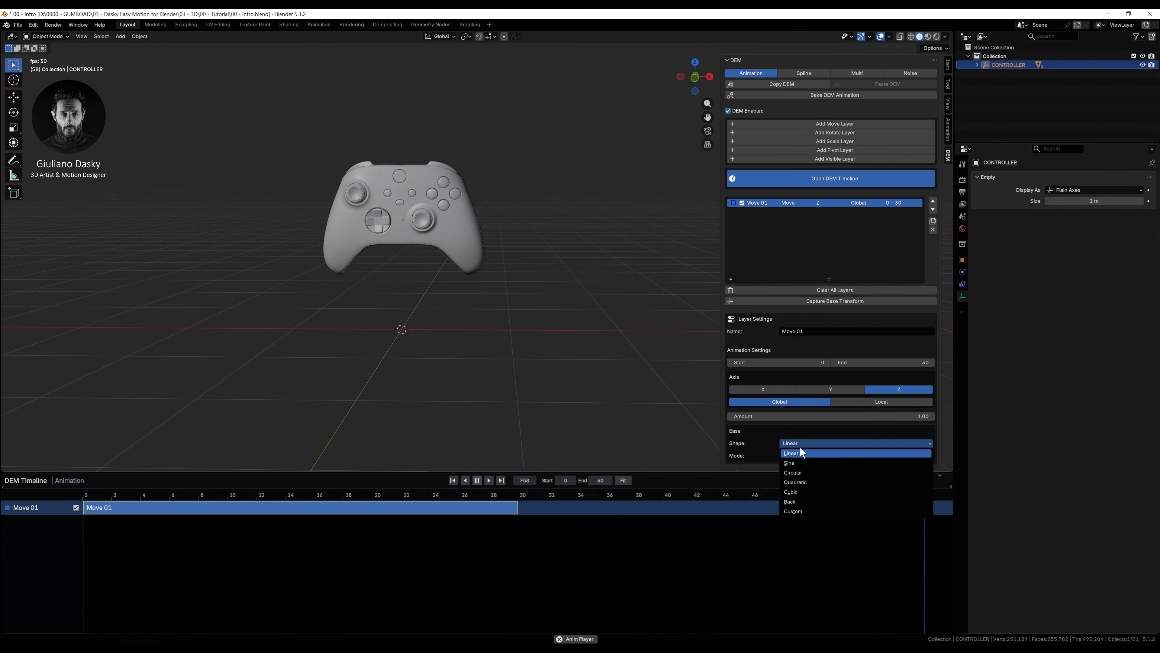
left_click(794, 471)
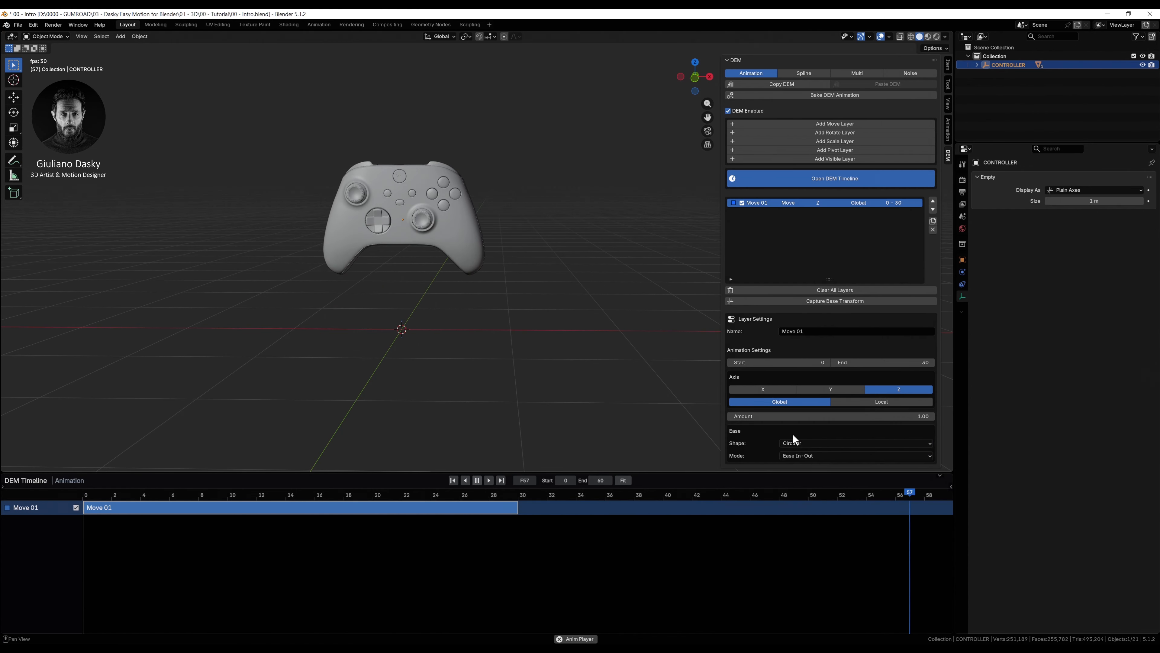
left_click(804, 455)
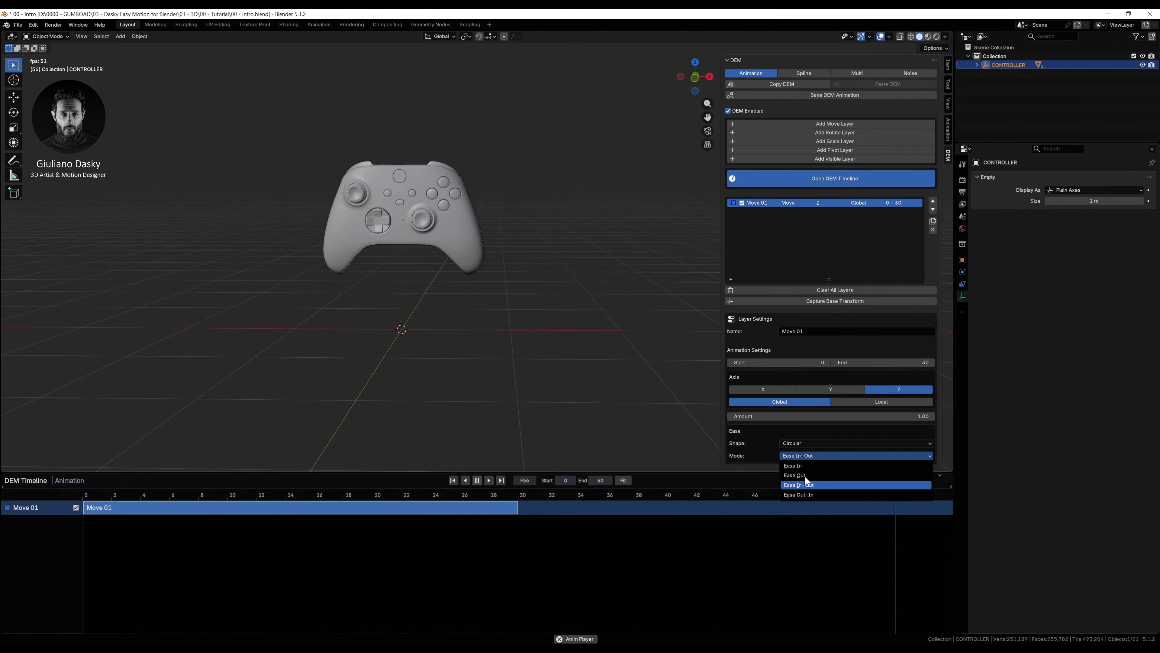
left_click(801, 465)
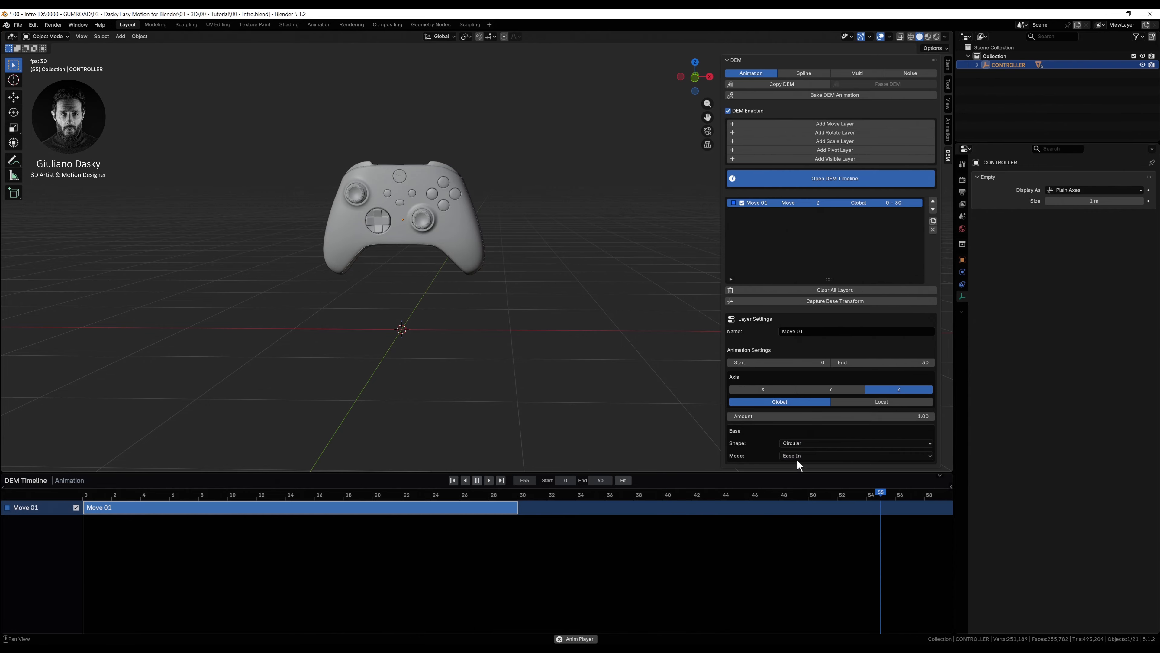
left_click(799, 457)
left_click(801, 485)
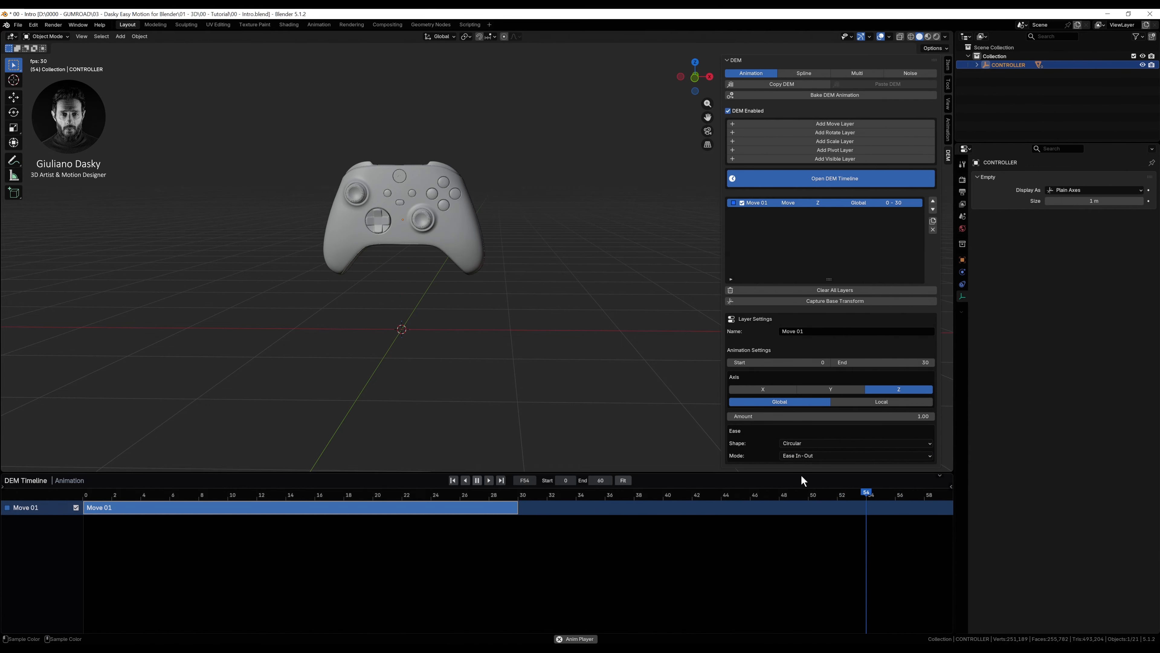
Step: Try a Custom ease shape on the Move 01 layer by bending its curve downward, and return the shape to Circular
left_click(799, 443)
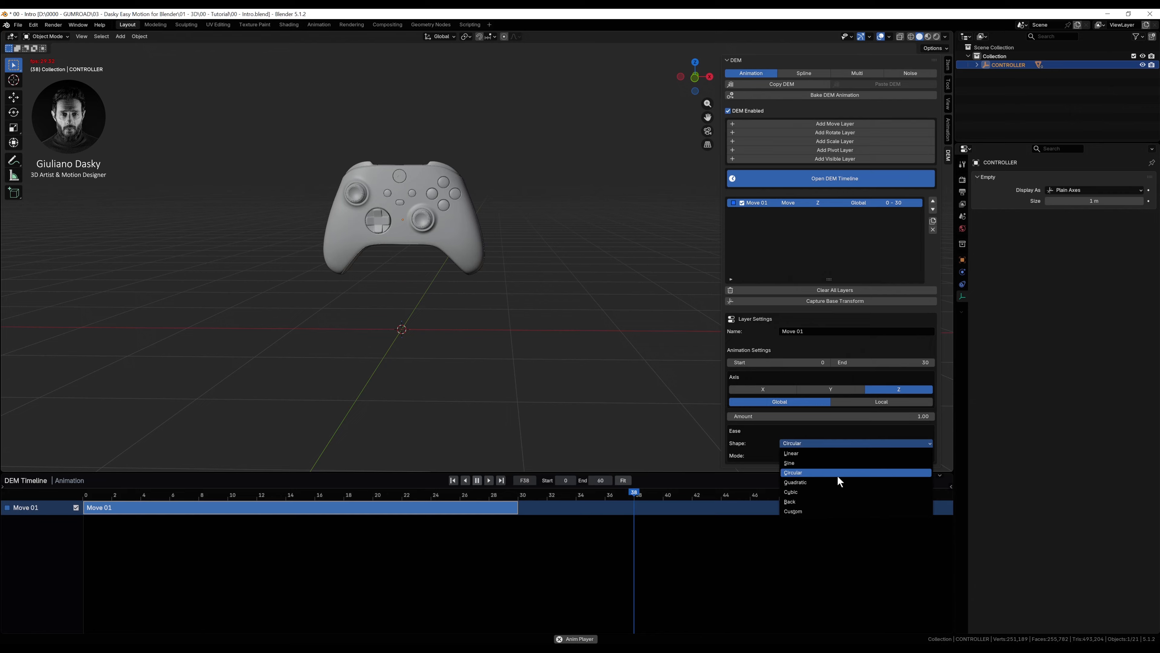
left_click(800, 510)
scroll(775, 354, "down", 5)
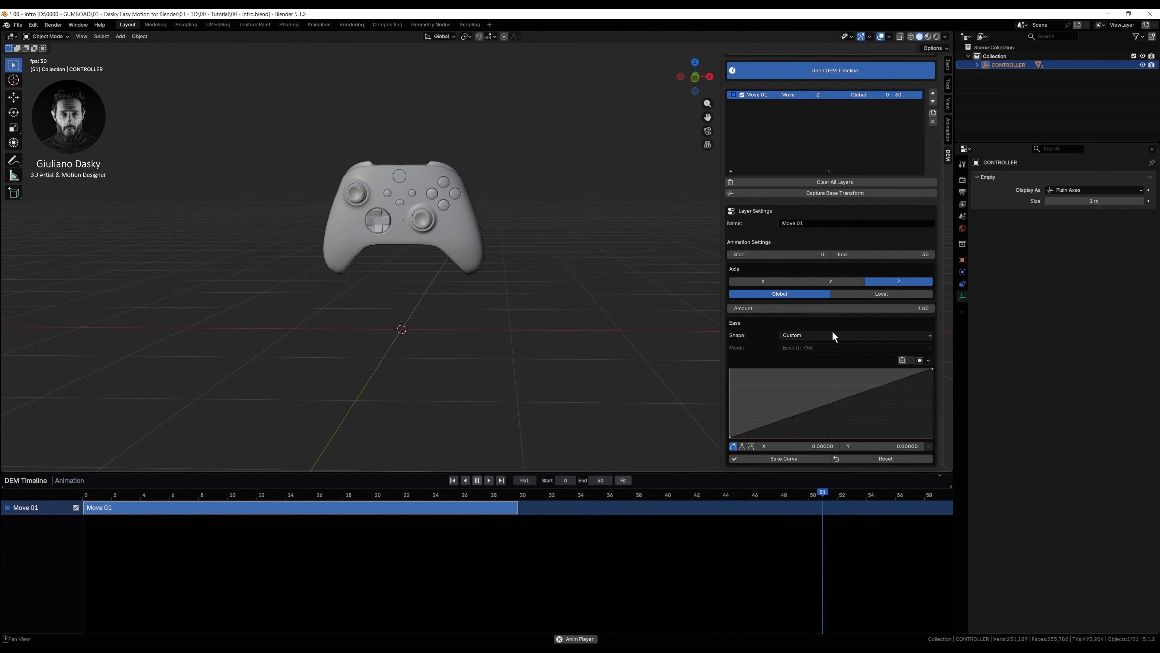
left_click_drag(915, 375, 901, 397)
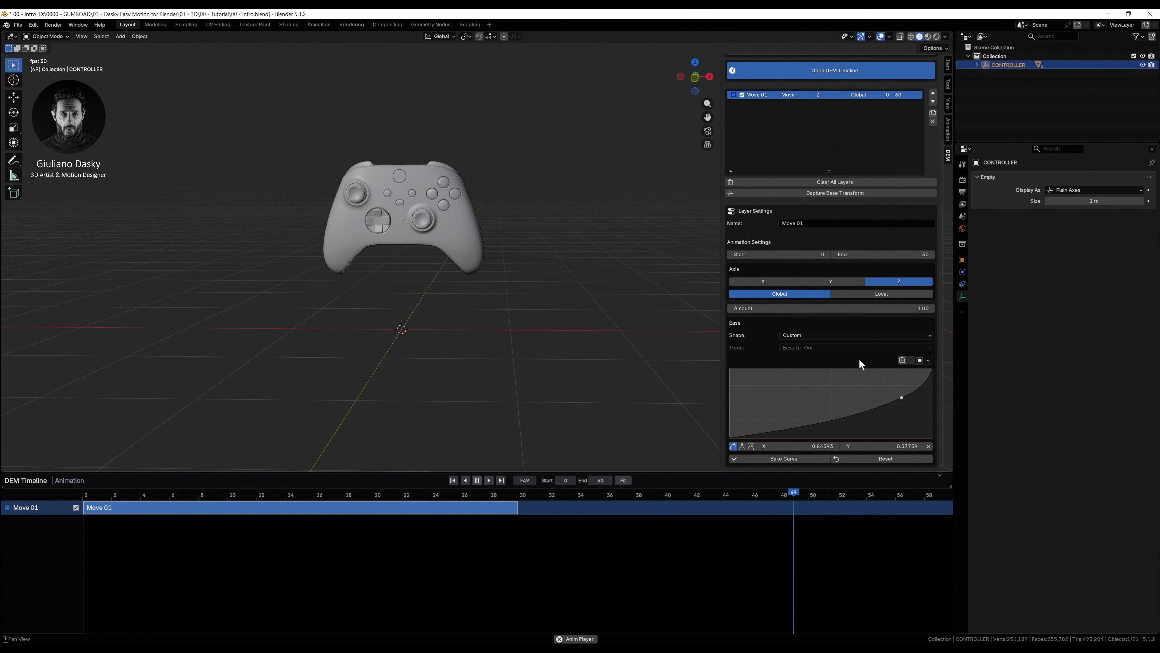
left_click(800, 335)
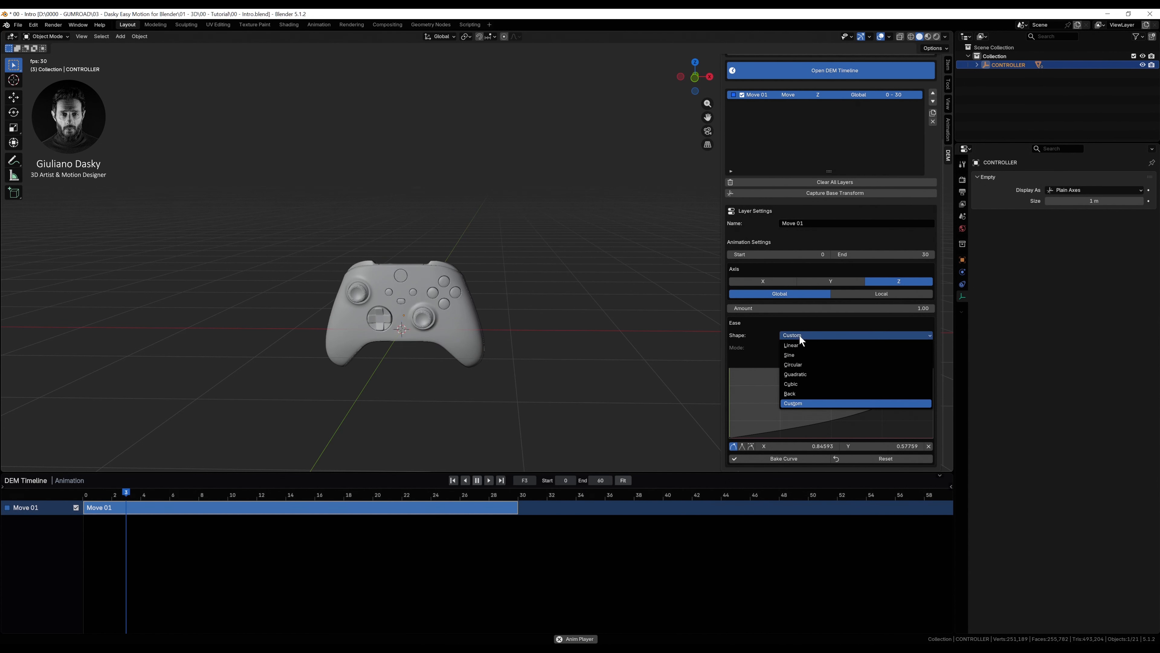
left_click(794, 364)
scroll(917, 345, "up", 5)
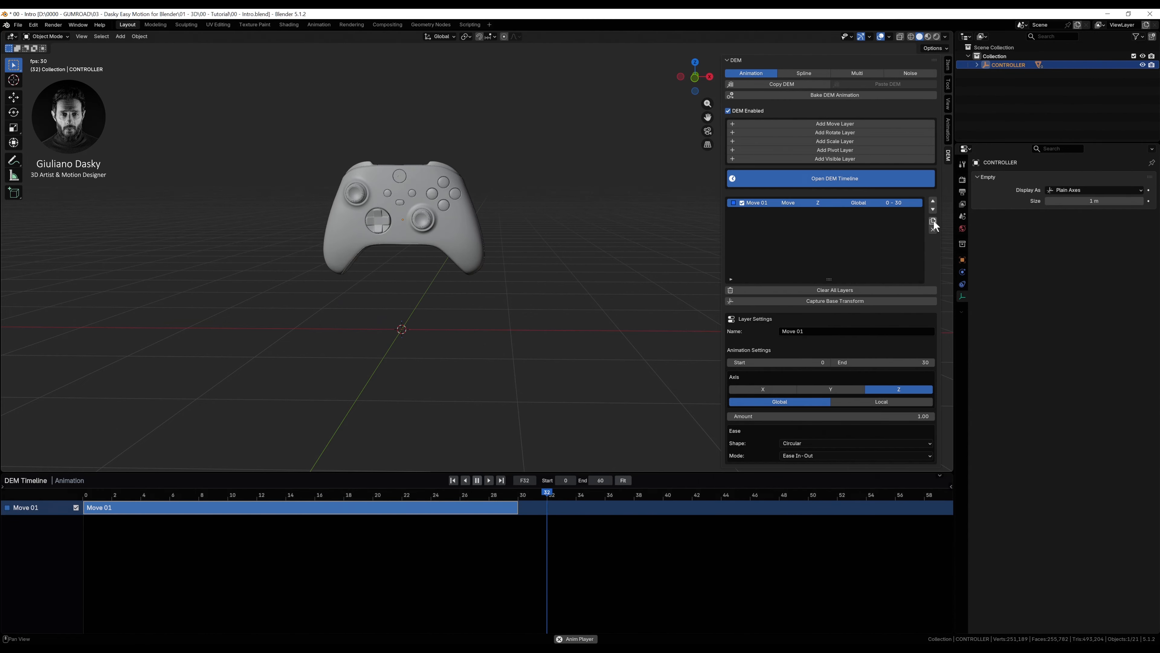
Step: Disable and re-enable the Move 01 layer, once in the layer list and once in the DEM timeline
left_click(742, 203)
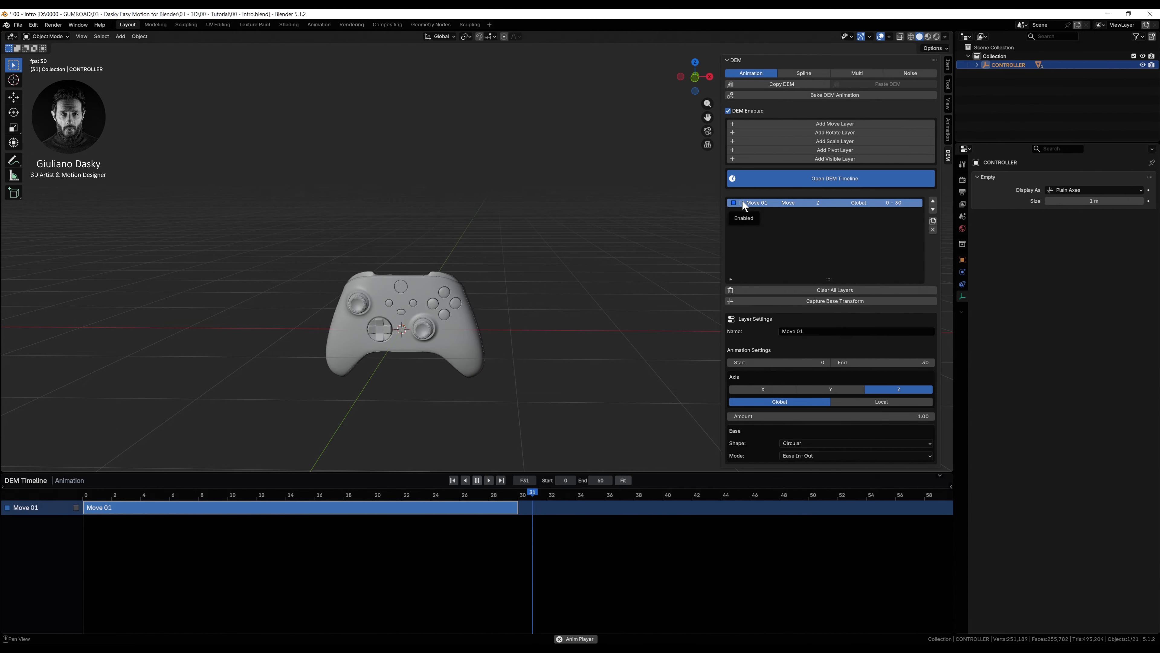
left_click(742, 203)
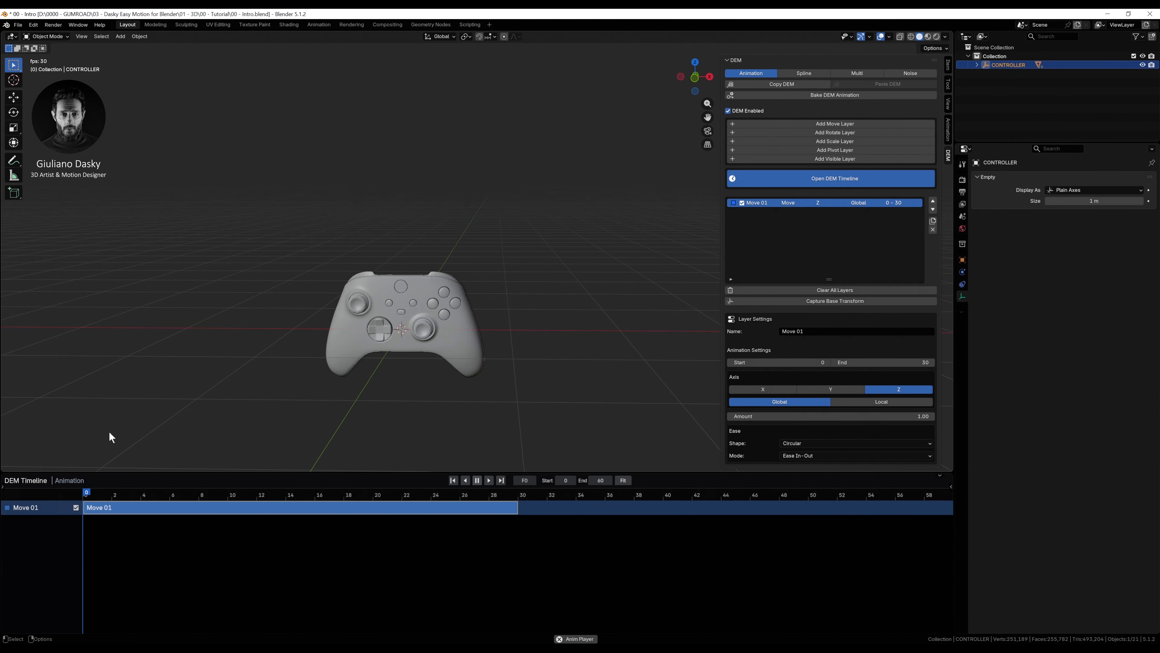
left_click(76, 507)
left_click(76, 507)
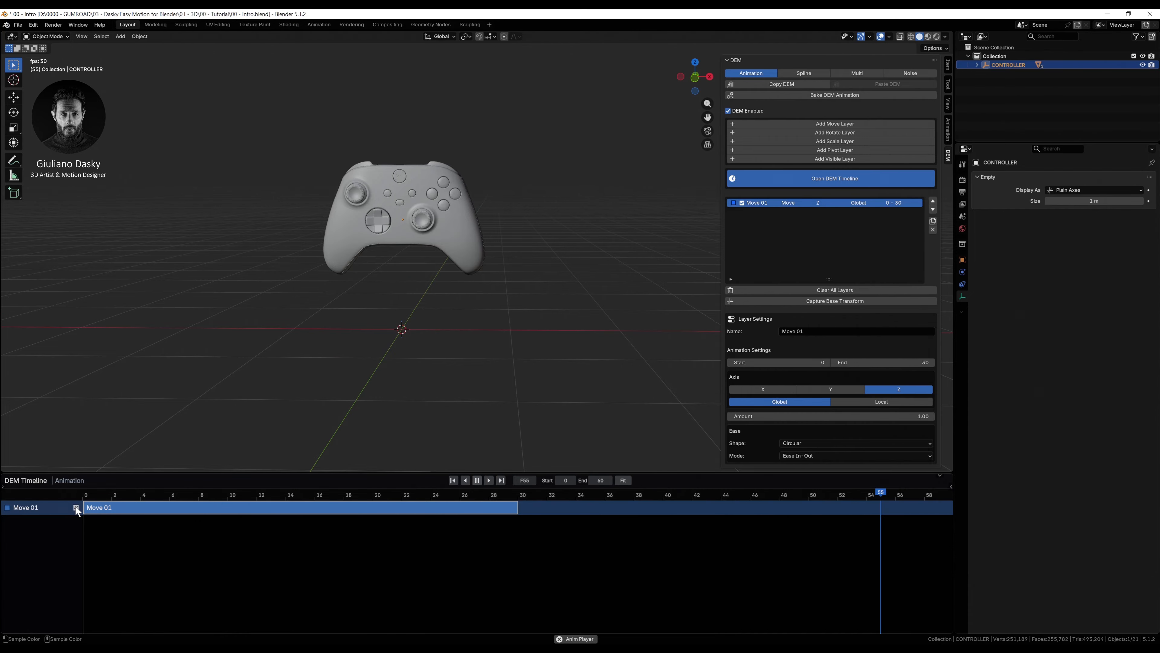
Step: Duplicate the Move 01 layer and shift the copy in the DEM timeline to frames 11–41
left_click(932, 221)
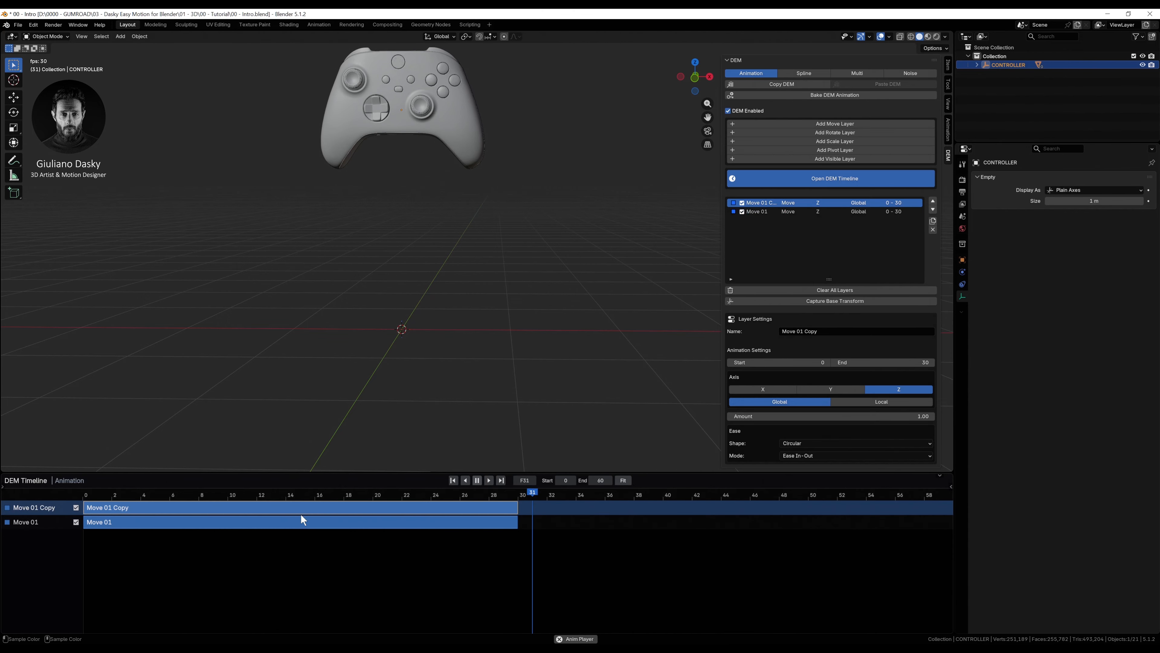
left_click_drag(300, 514, 467, 510)
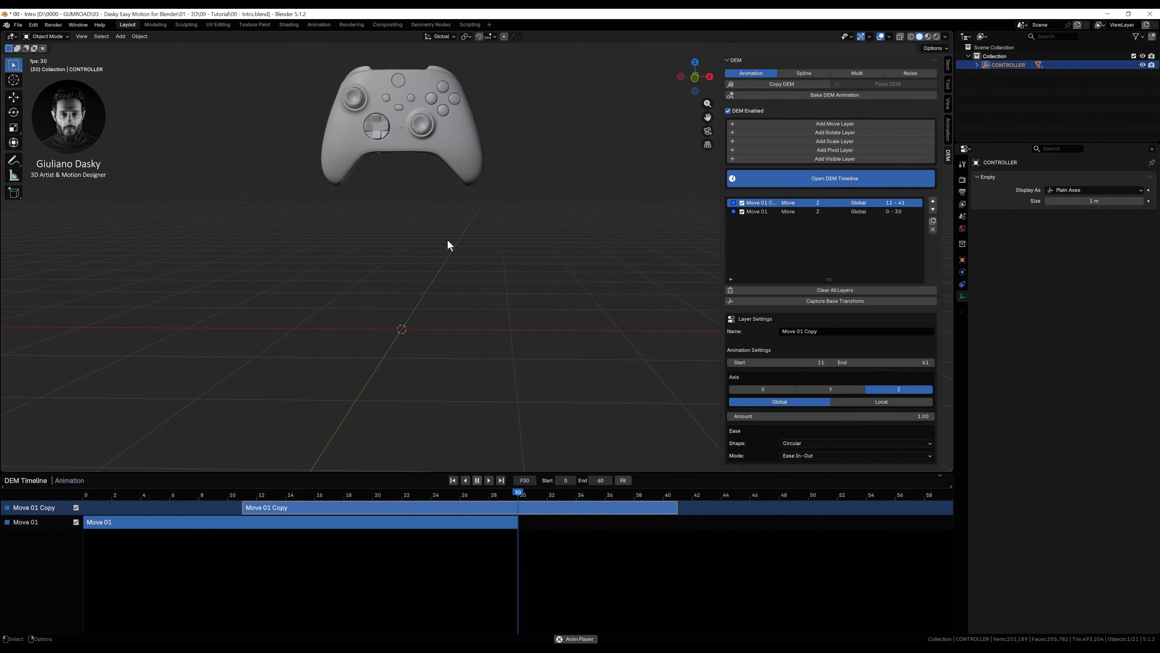
middle_click_drag(447, 205, 475, 253, "alt")
right_click_drag(475, 253, 465, 306, "alt")
left_click_drag(465, 306, 437, 314, "alt")
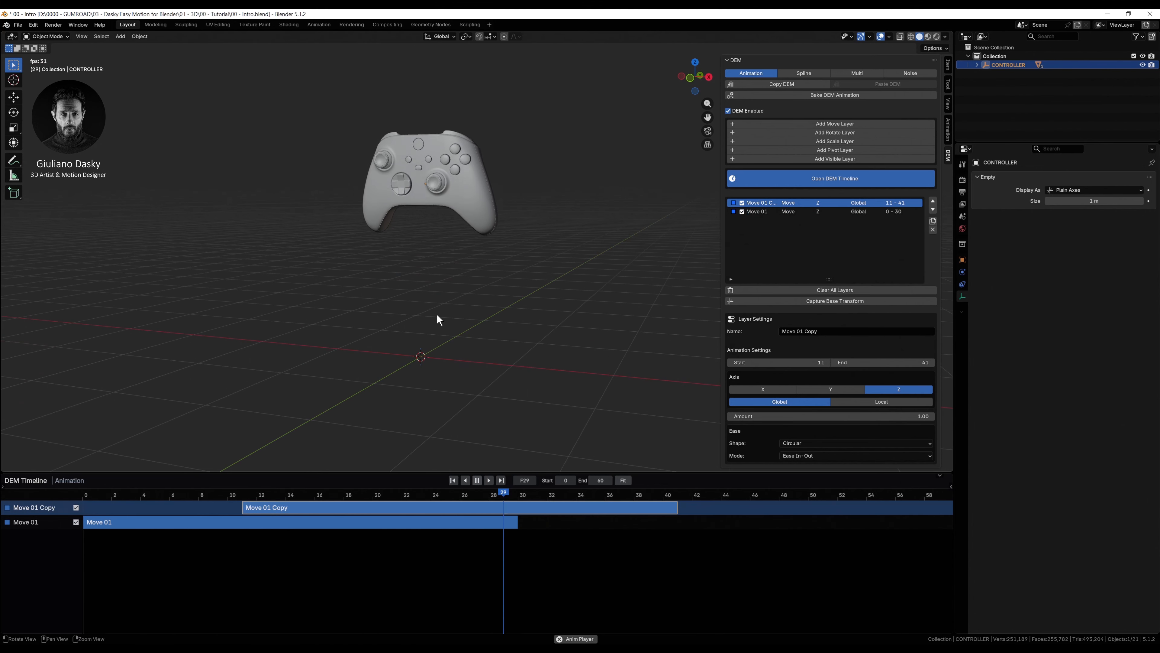
Step: Disable and re-enable the Move 01 Copy layer to compare the controller's motion with and without it
left_click(75, 508)
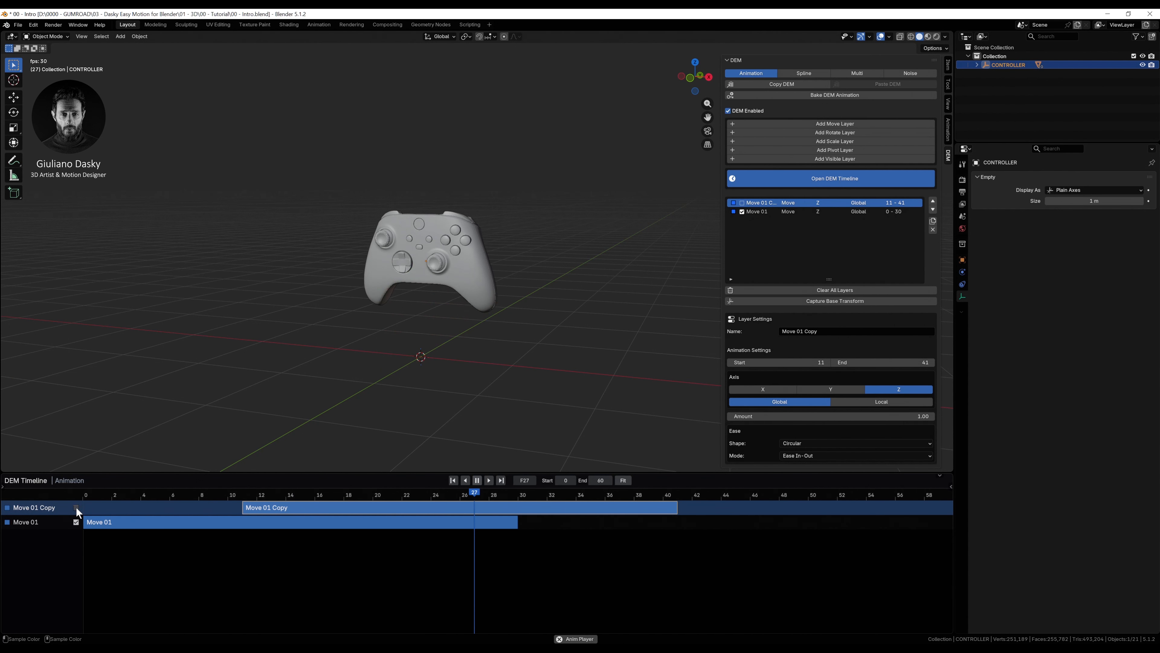
left_click(76, 508)
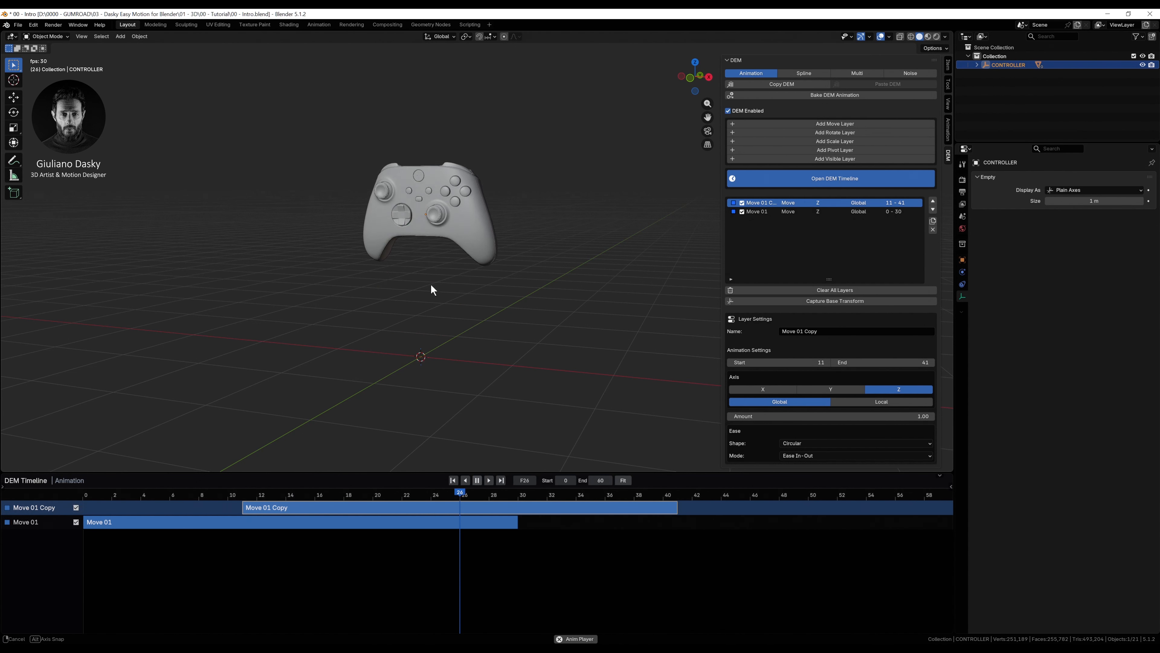
middle_click_drag(433, 288, 454, 290)
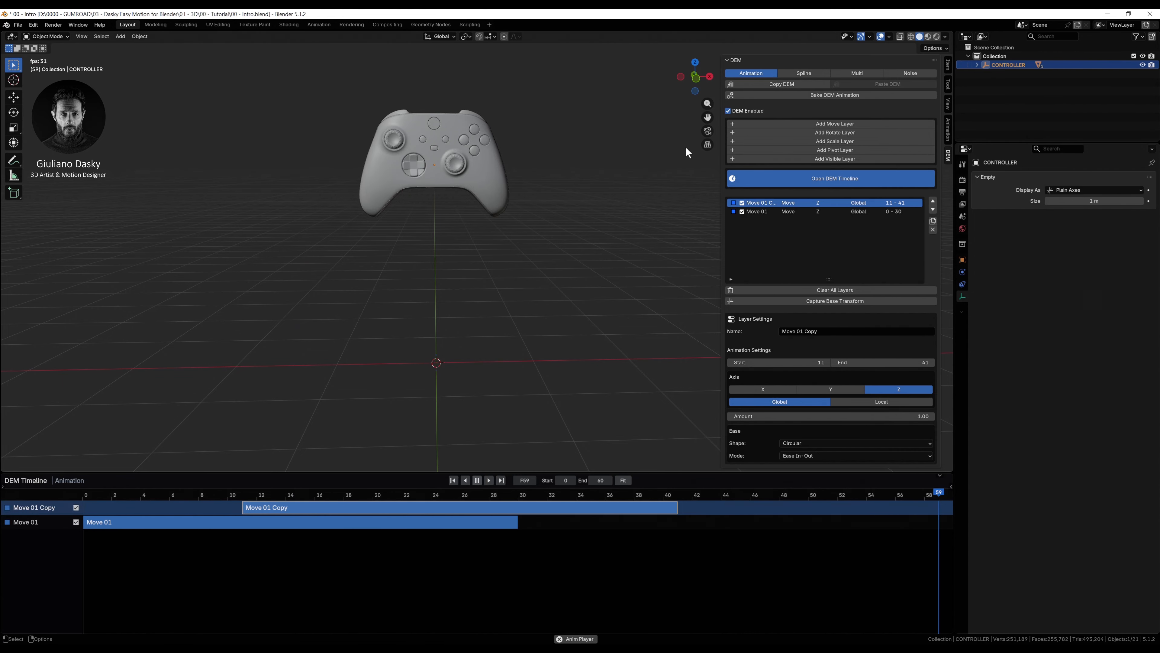
Step: Add a Rotate layer to the controller and stretch it from frame 20 to frame 43
left_click(836, 132)
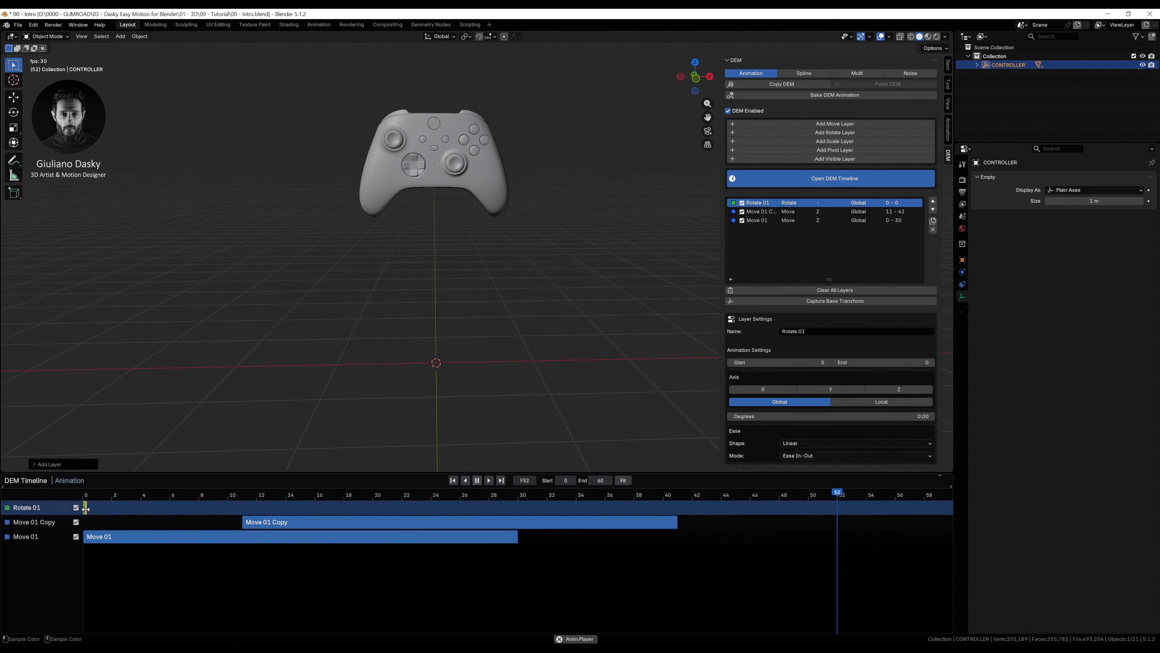
left_click_drag(85, 509, 414, 508)
left_click_drag(255, 507, 520, 511)
Step: Set the Rotate 01 layer to turn 360 degrees around the Z axis with a Circular ease shape
left_click(927, 416)
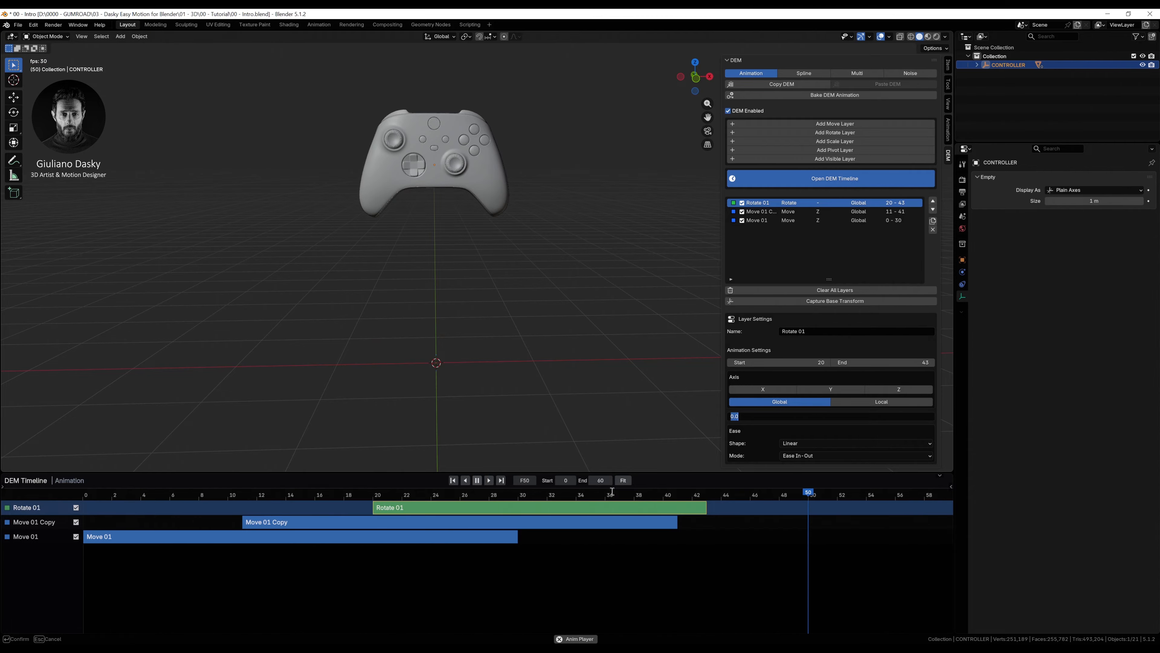
type("360")
key("Return")
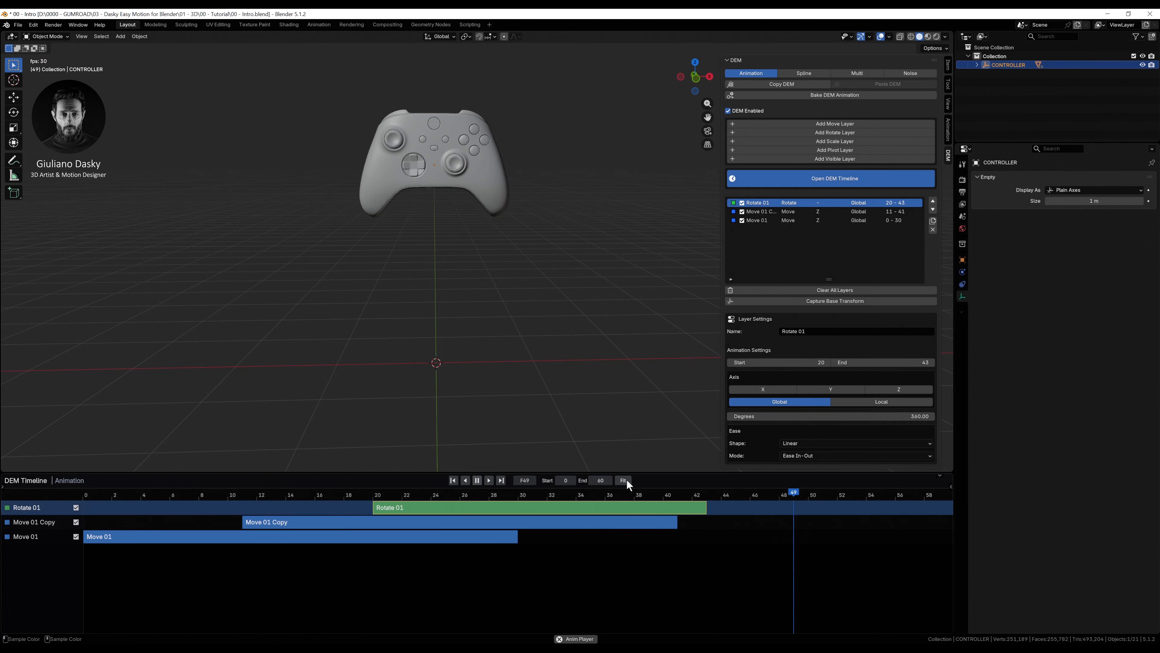
left_click(898, 389)
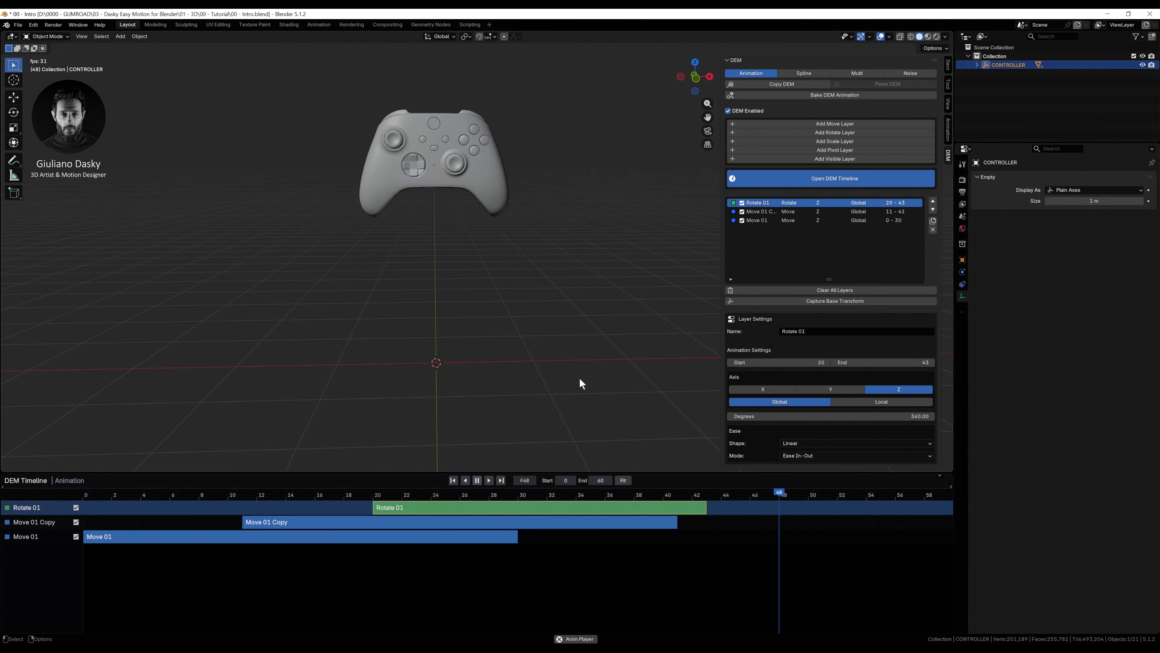
left_click(840, 443)
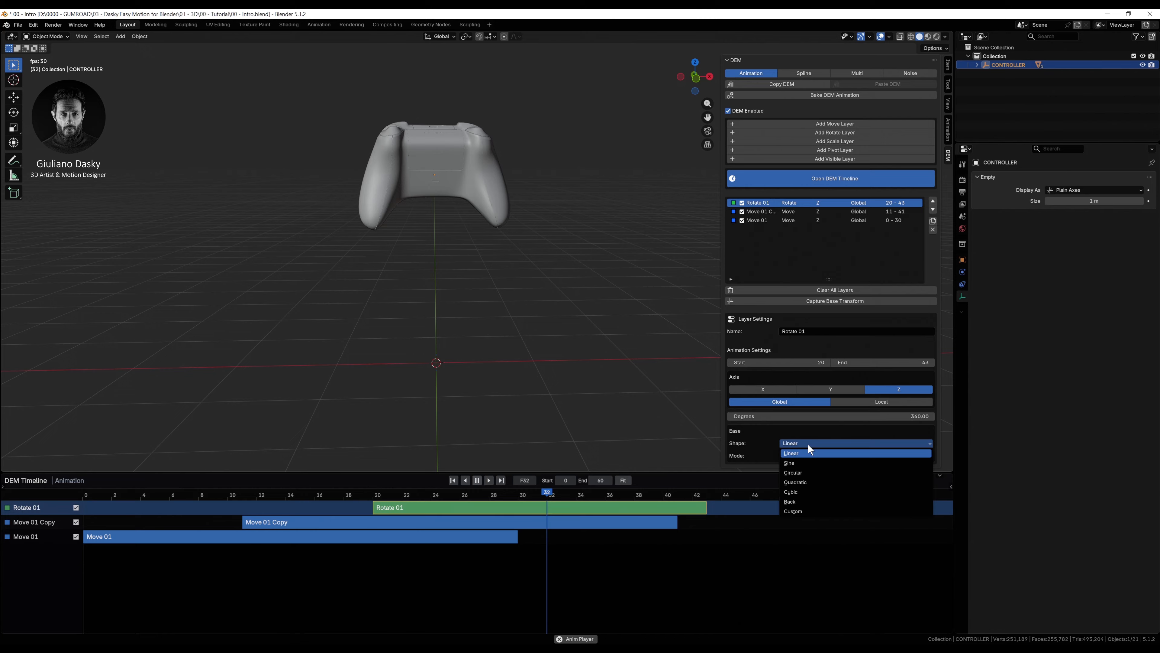
left_click(794, 472)
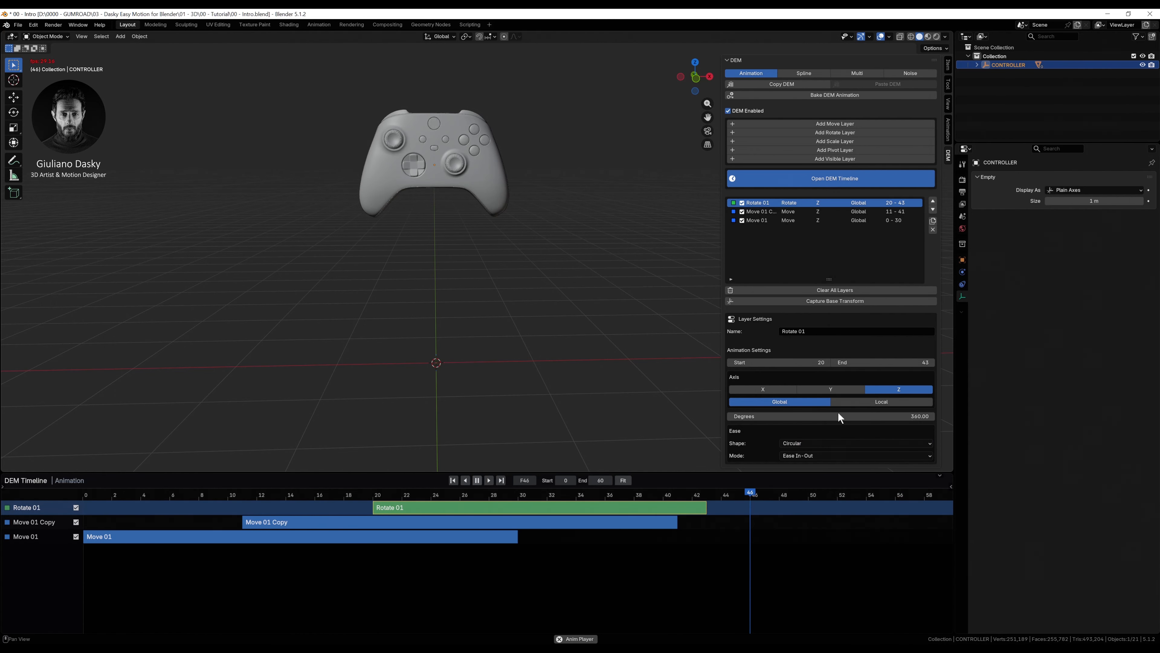
Step: Switch the Rotate 01 layer to local space, trying Y and Z together, Y alone and X alone as rotation axes
left_click(828, 389)
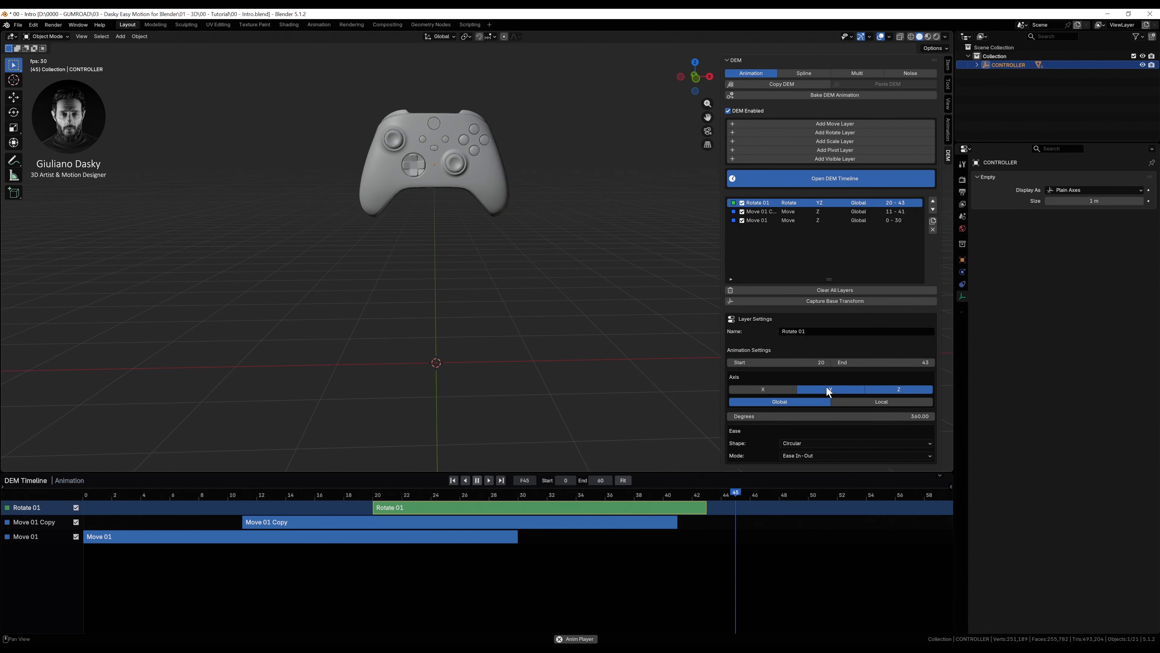
left_click(863, 400)
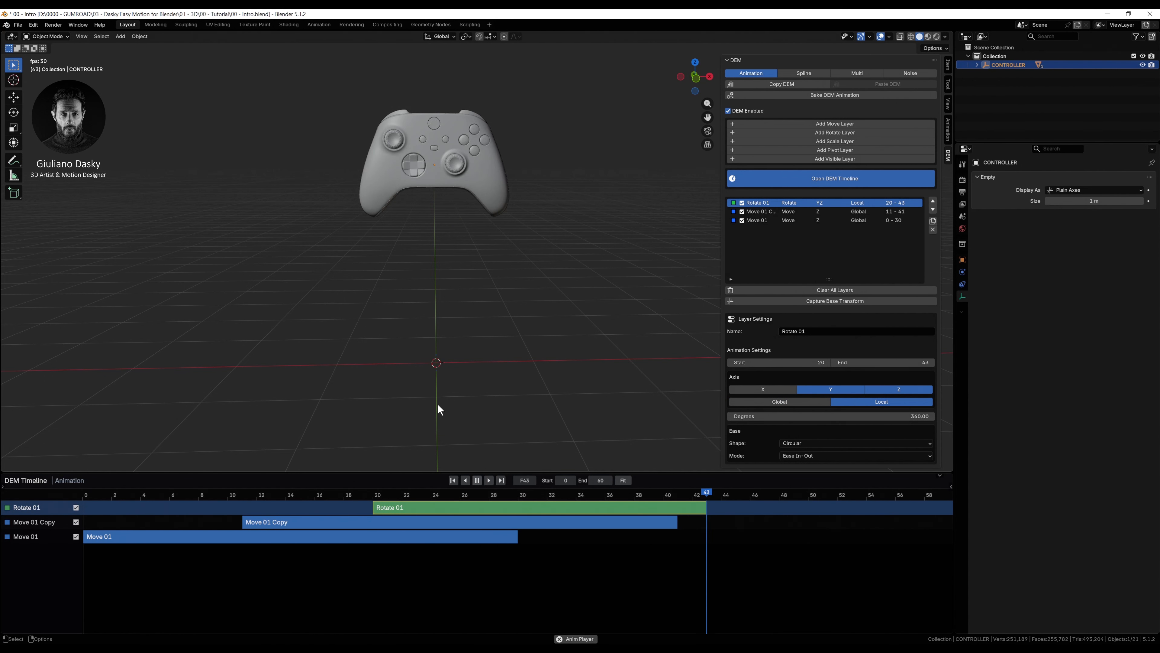
middle_click_drag(438, 404, 444, 368)
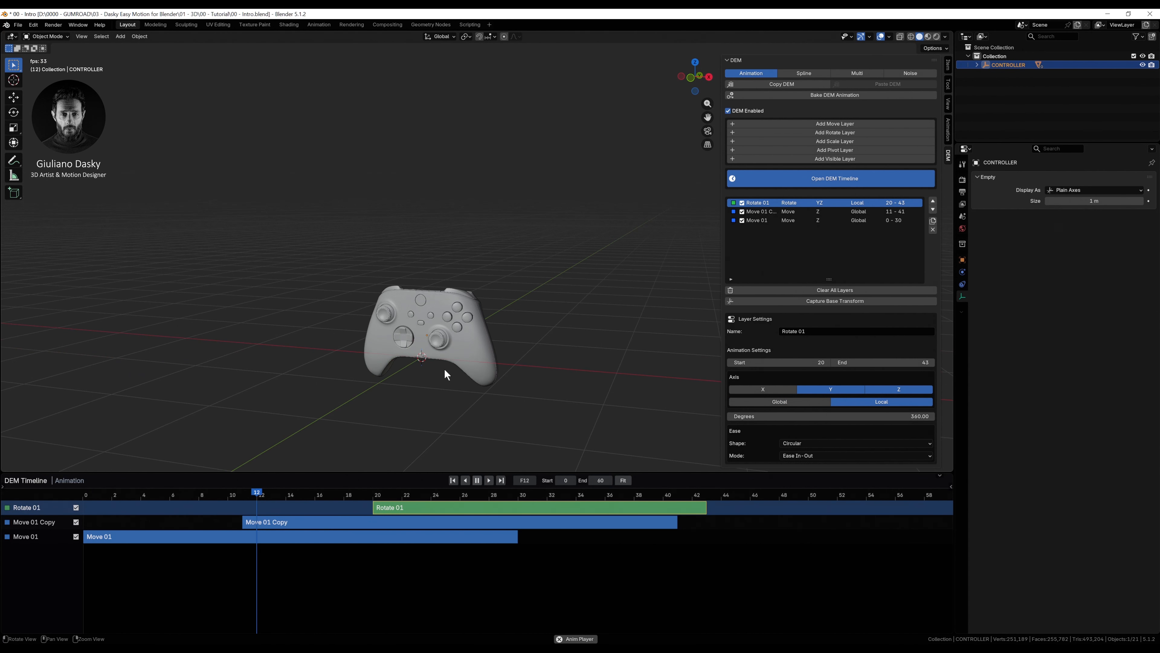
left_click(820, 389)
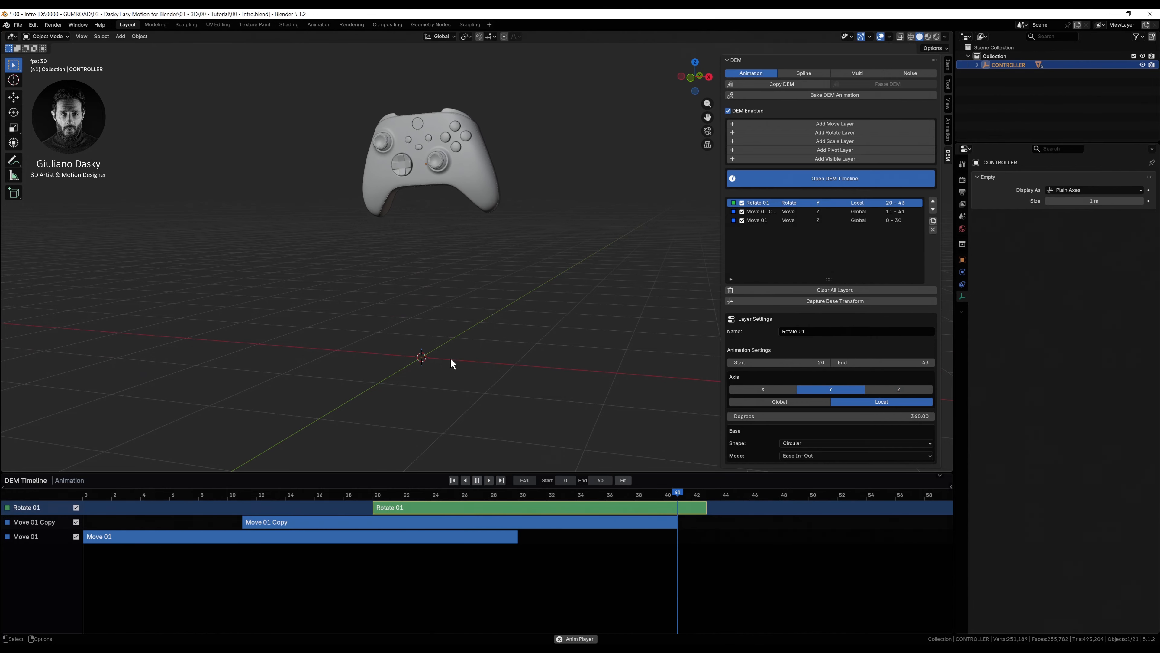
left_click(783, 389)
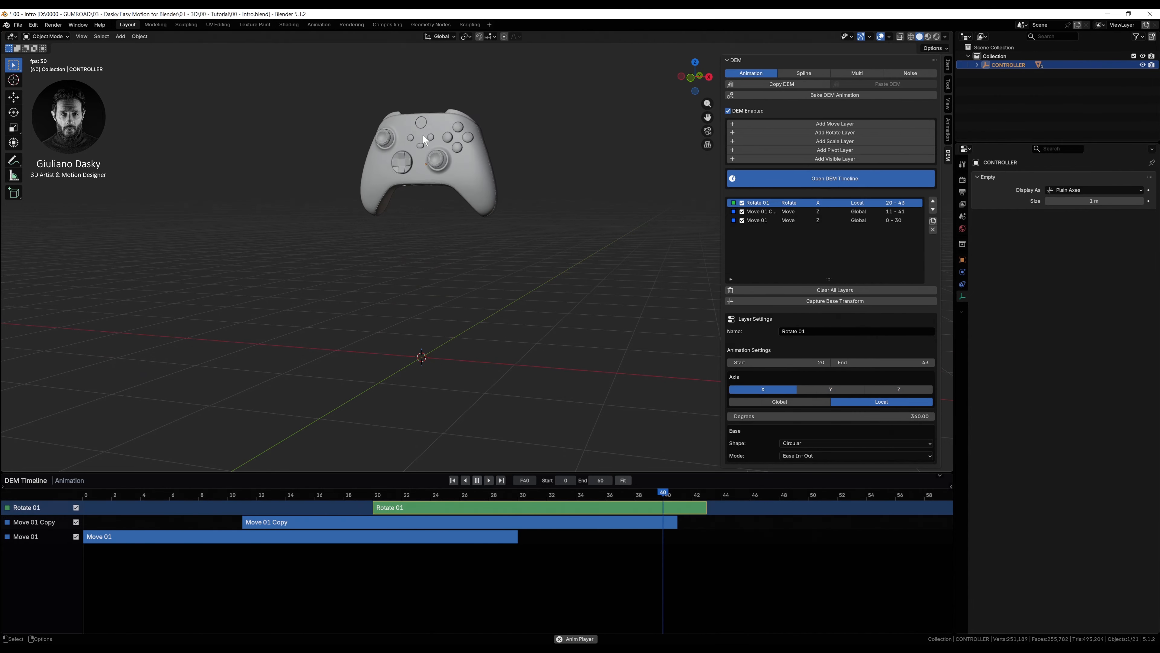
middle_click_drag(442, 172, 457, 178)
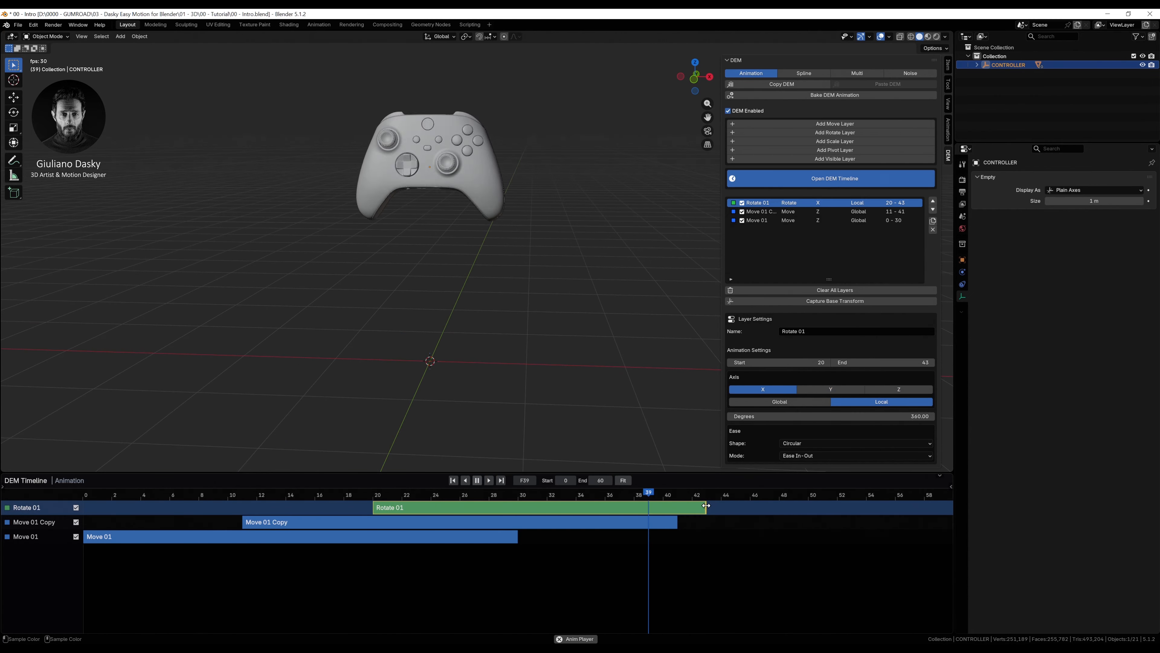
Step: Extend the Rotate 01 layer to end at frame 55 and set its rotation axis to Z only
left_click_drag(707, 507, 881, 506)
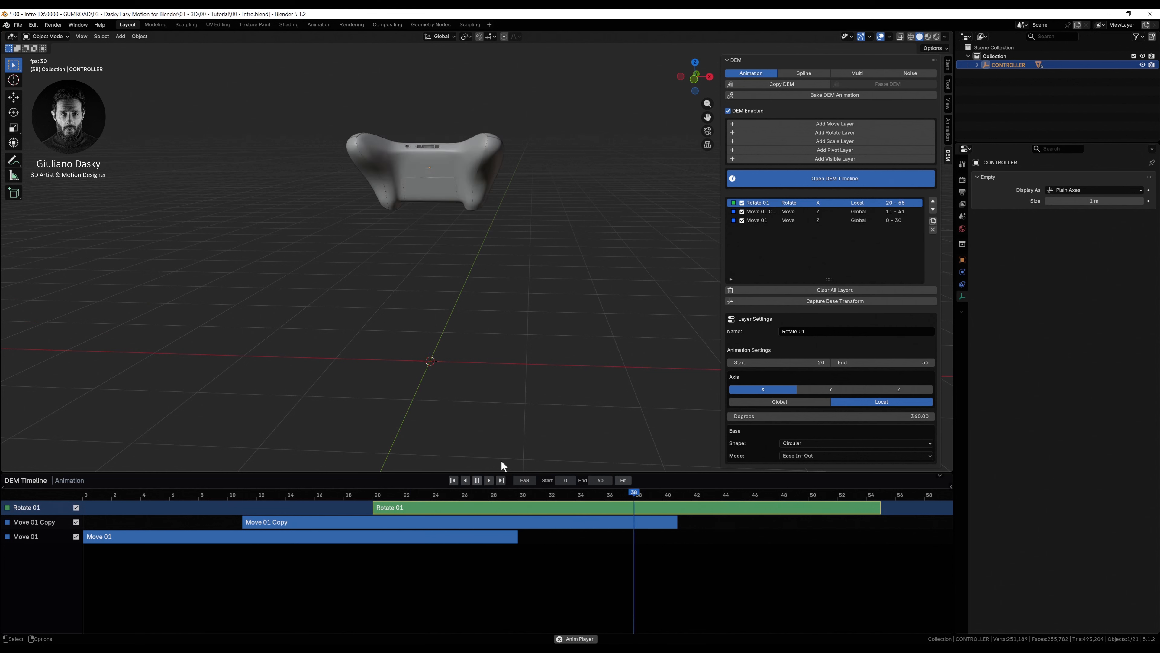
left_click(897, 389)
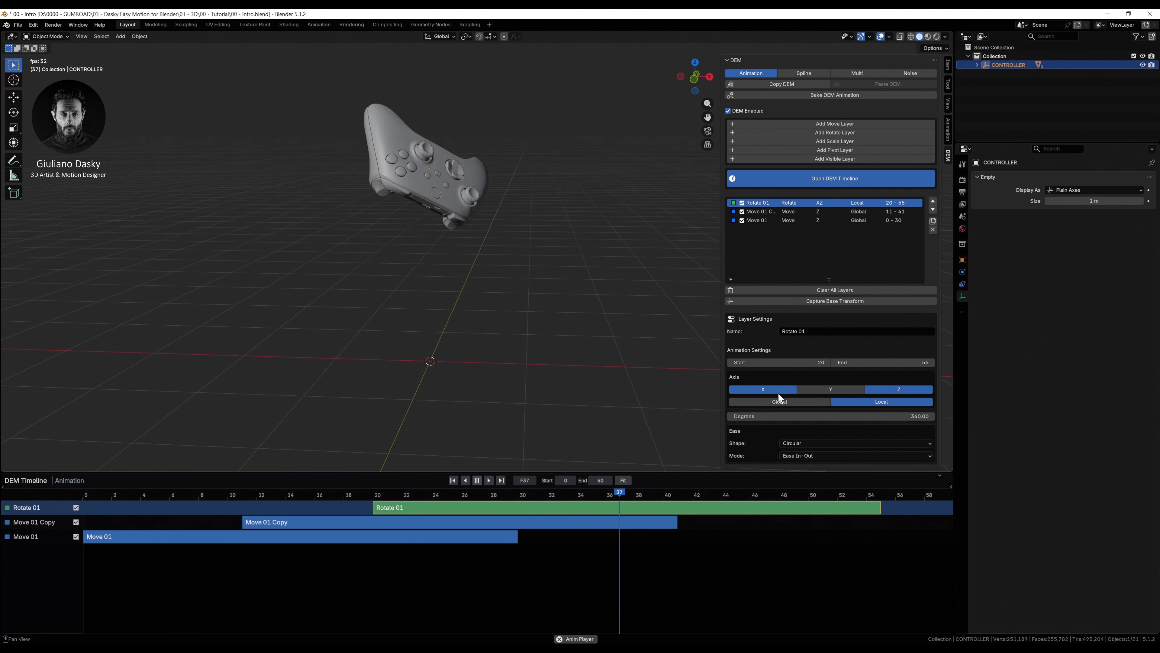
middle_click_drag(493, 346, 410, 343, "shift")
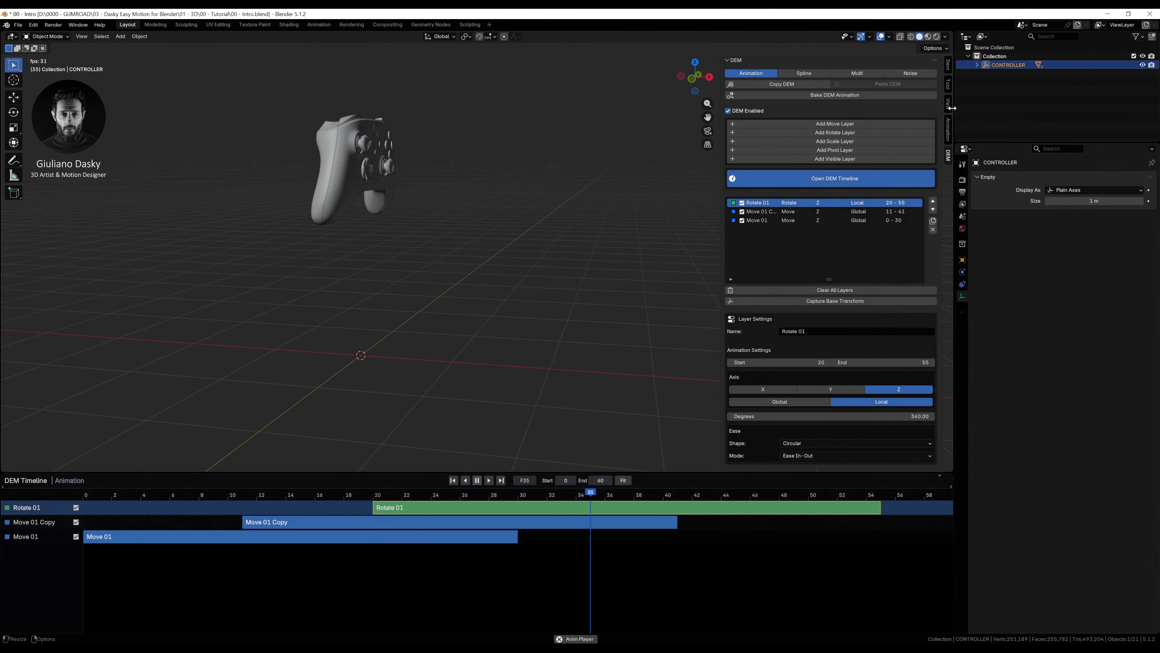
Step: Duplicate the Rotate 01 layer, shift the copy to frames 5–40, and make it rotate around the local Y axis only
left_click(933, 221)
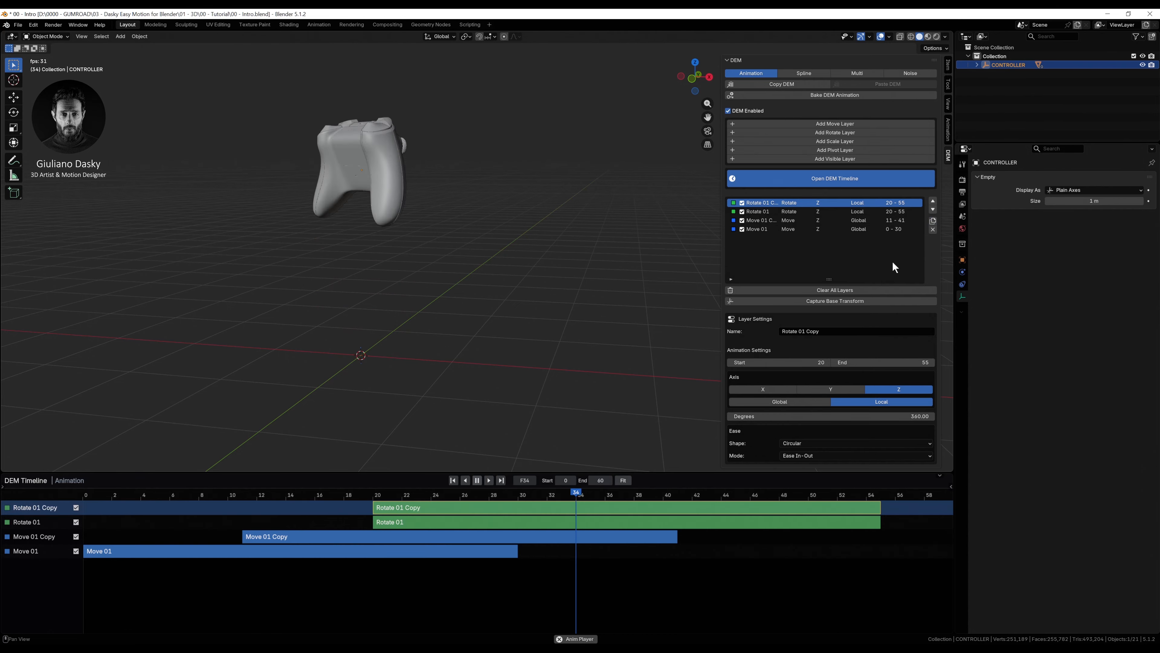
left_click_drag(497, 509, 281, 511)
left_click(820, 390)
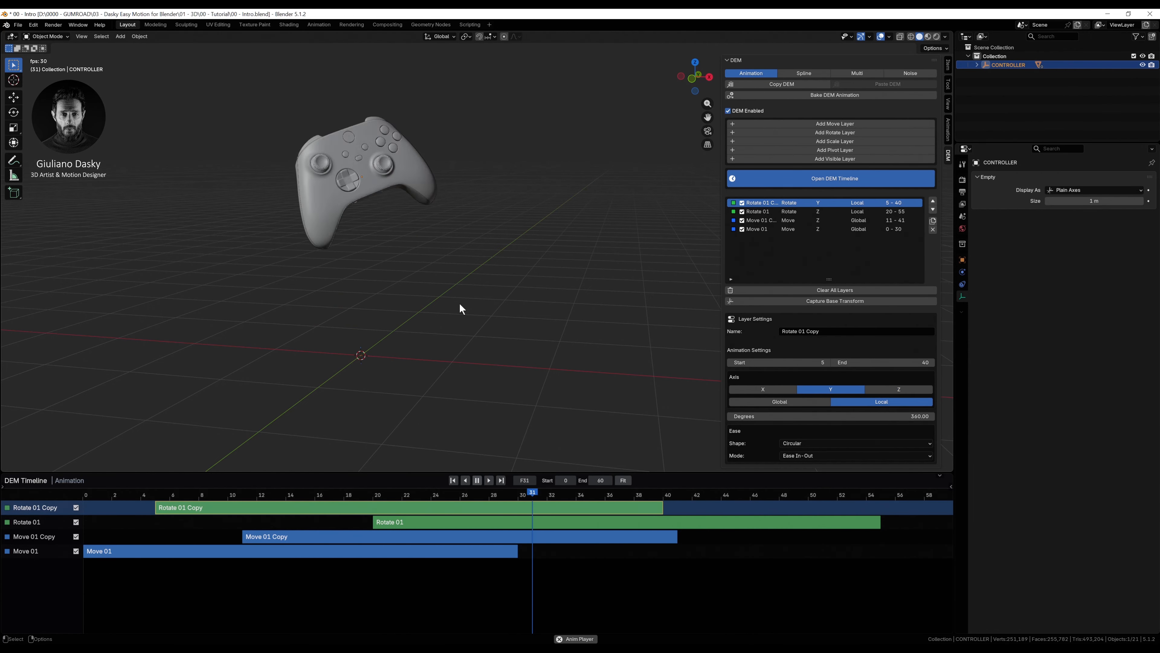
middle_click_drag(462, 309, 461, 215)
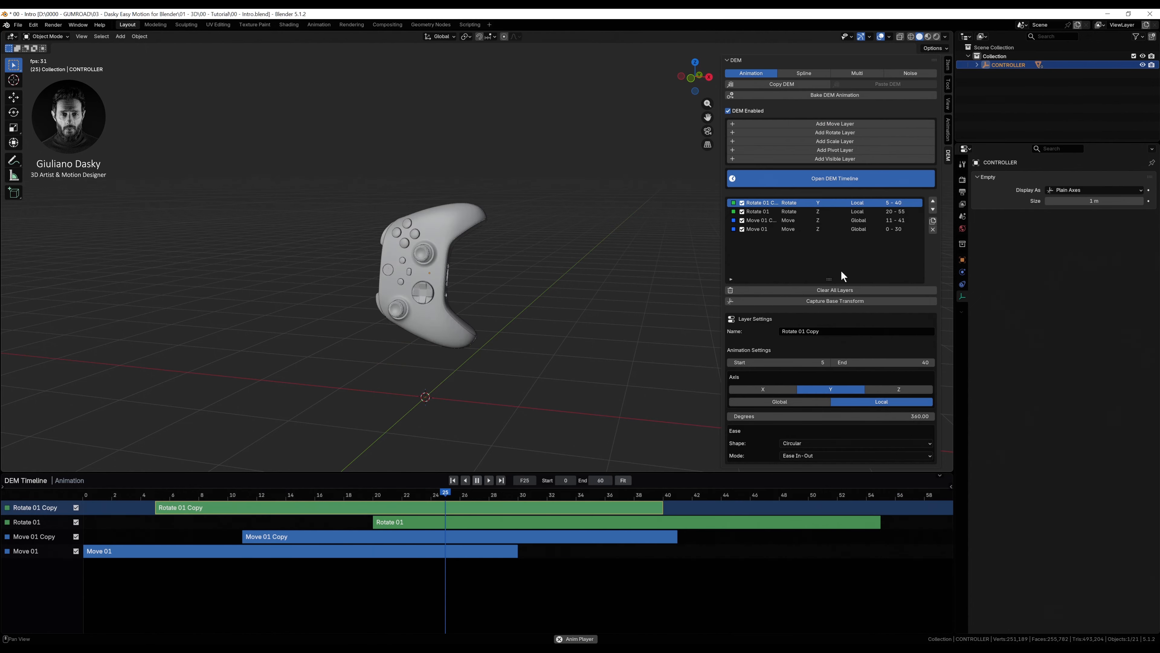
Step: Rename the duplicated Rotate 01 Copy layer to rotate 02, and switch it off and on again to compare the motion
left_click(832, 330)
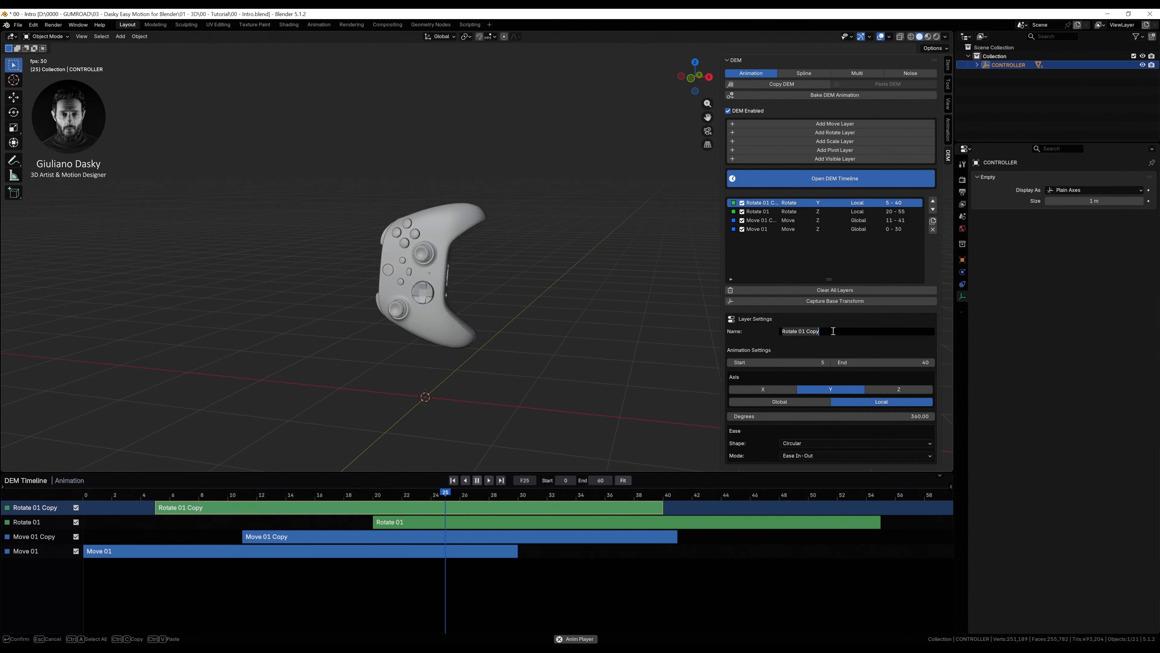
type("ro")
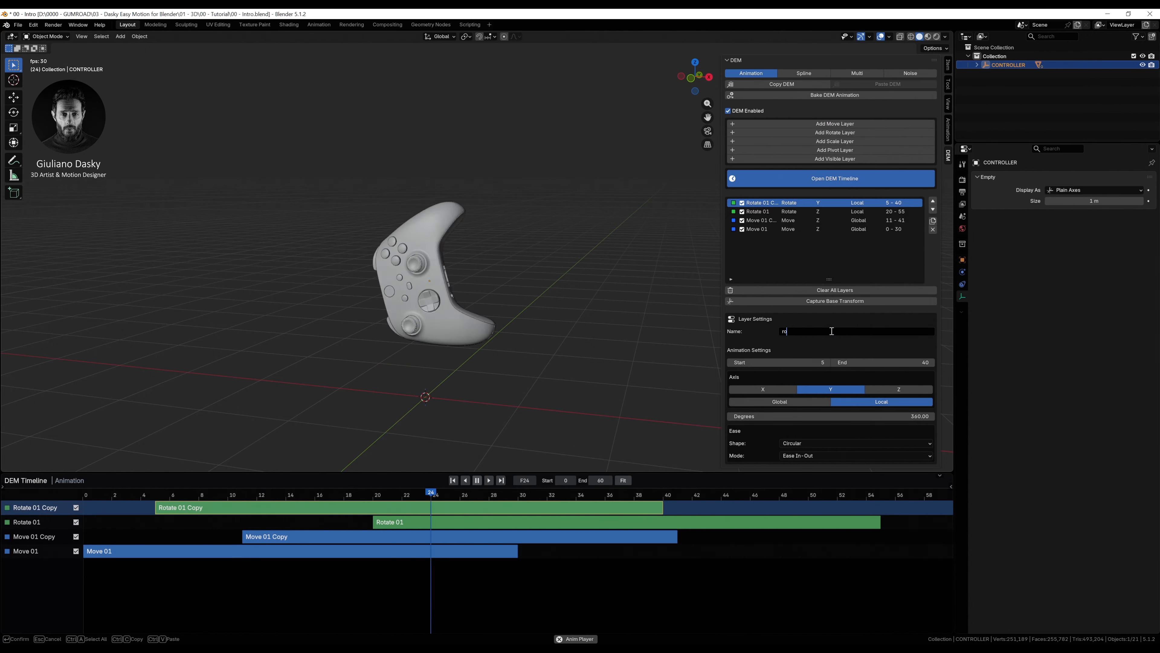
type("tate")
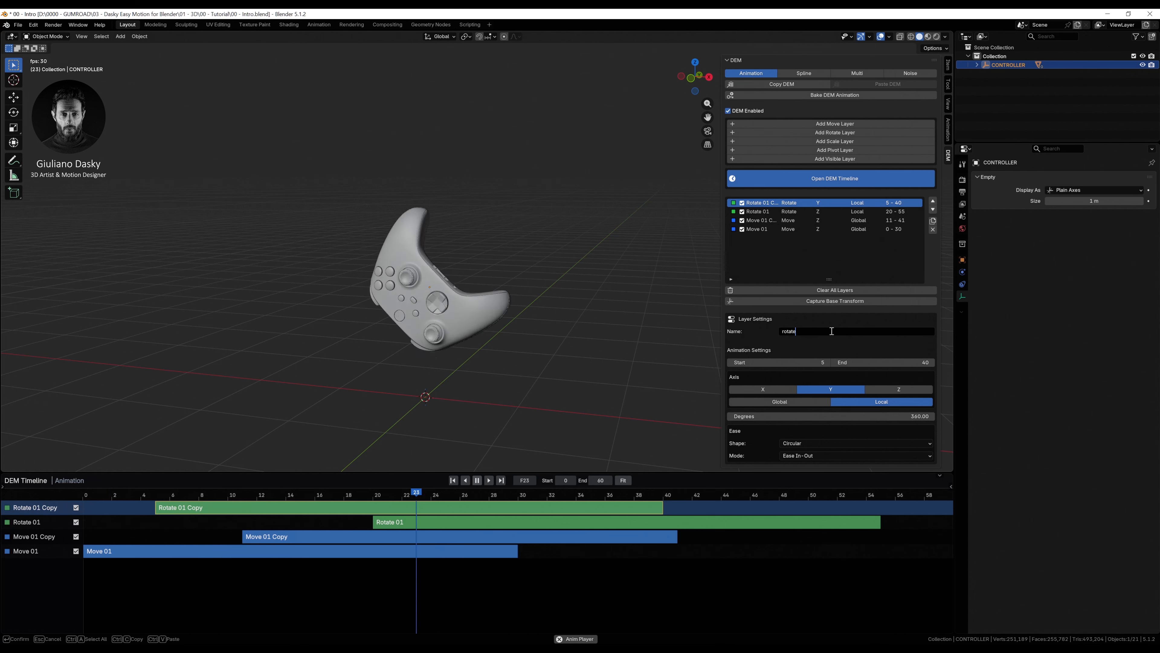
type(" 02")
key("Return")
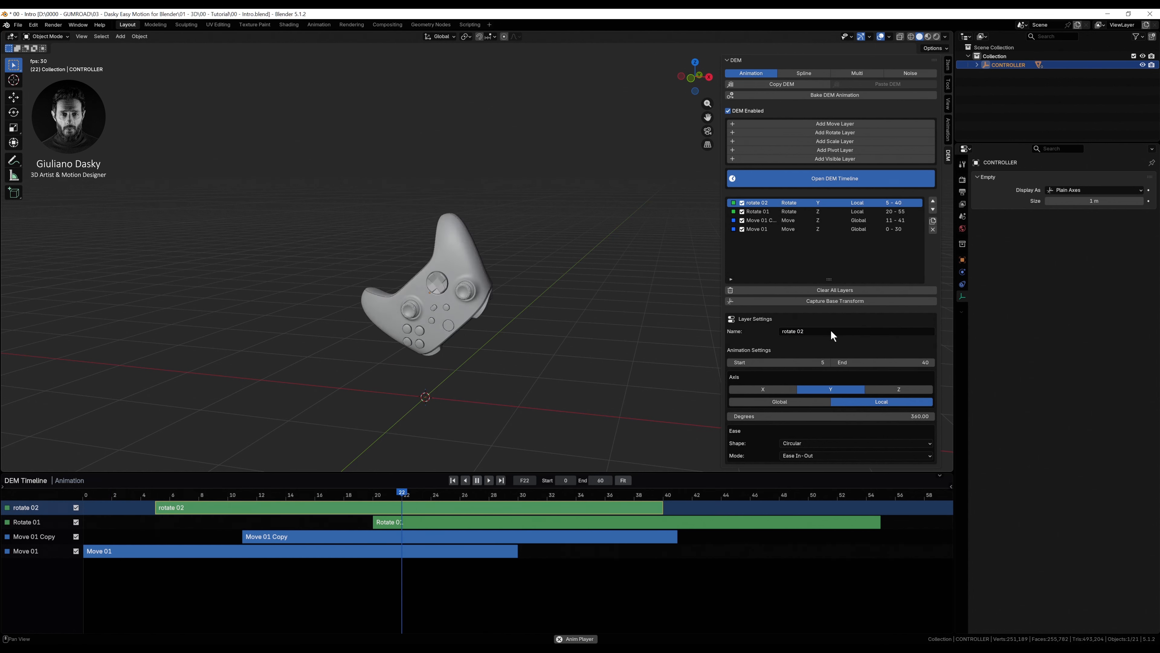
left_click(76, 507)
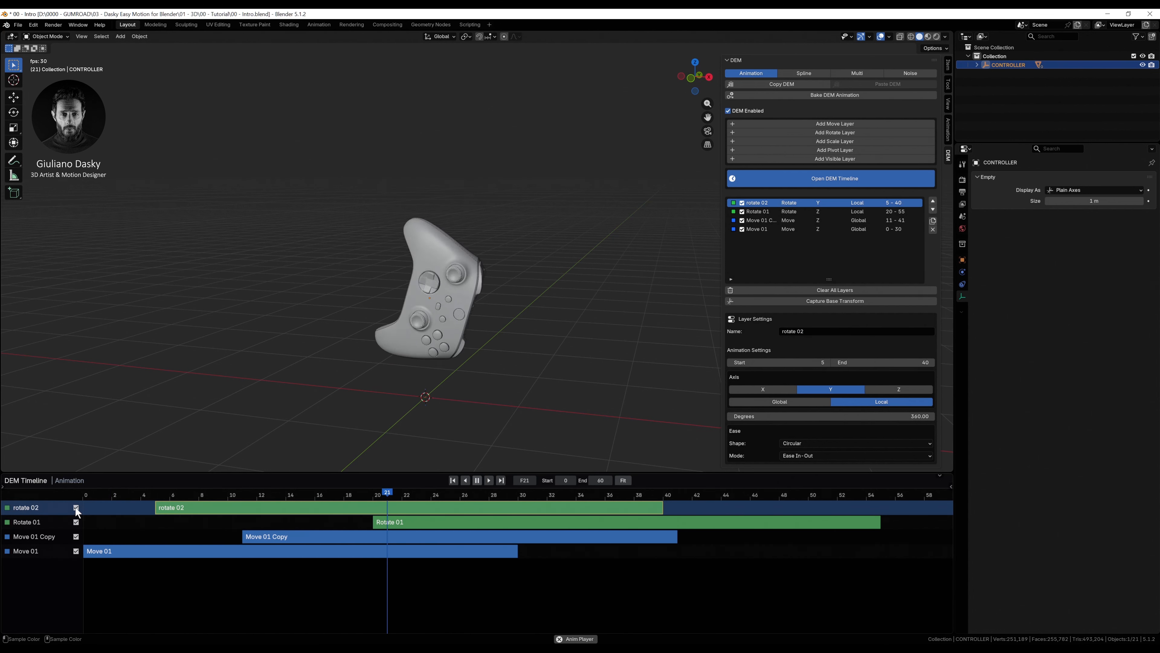
left_click(76, 507)
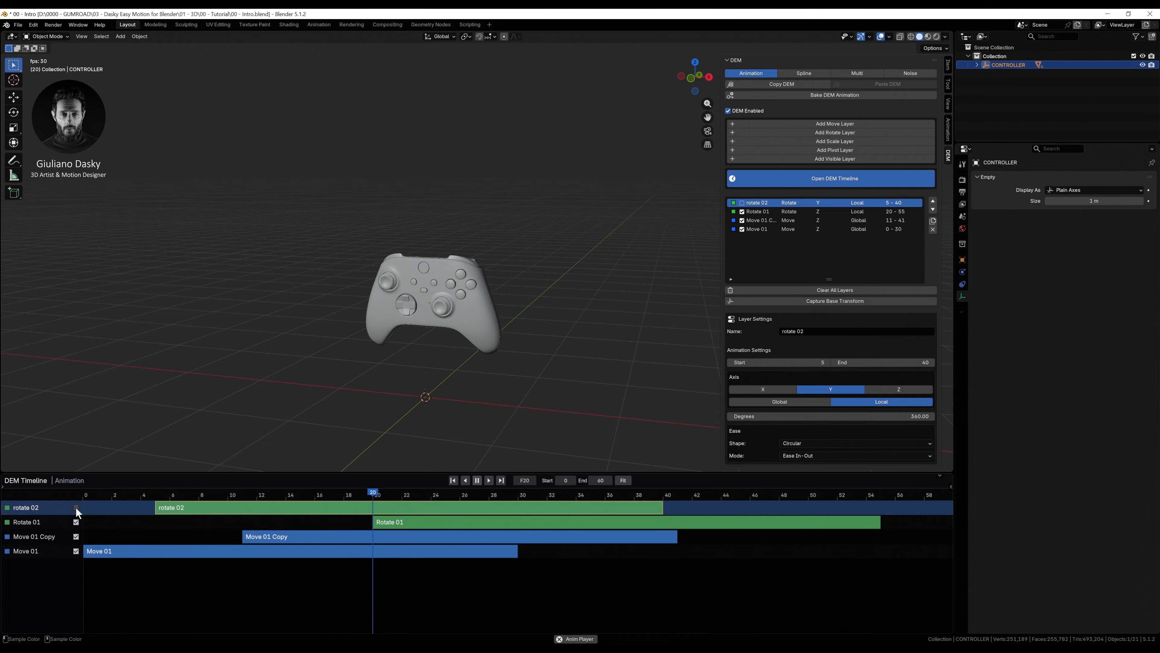
Step: Add a Scale layer spanning frames 20–36 and set its scale to 300%
left_click(826, 142)
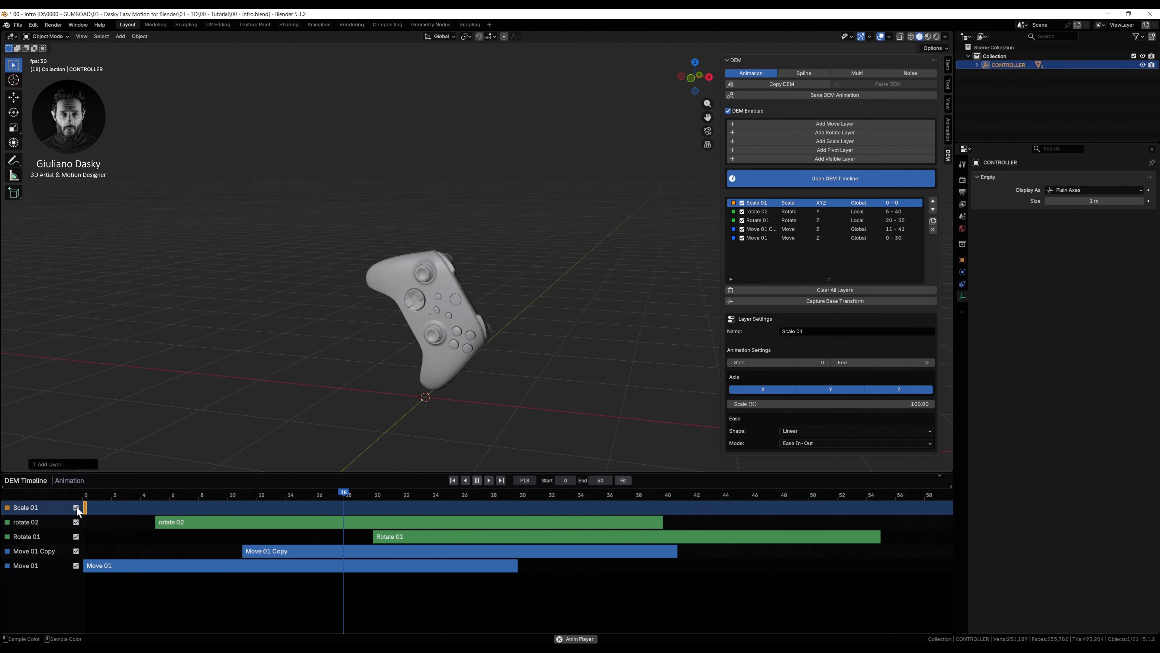
left_click_drag(87, 504, 318, 507)
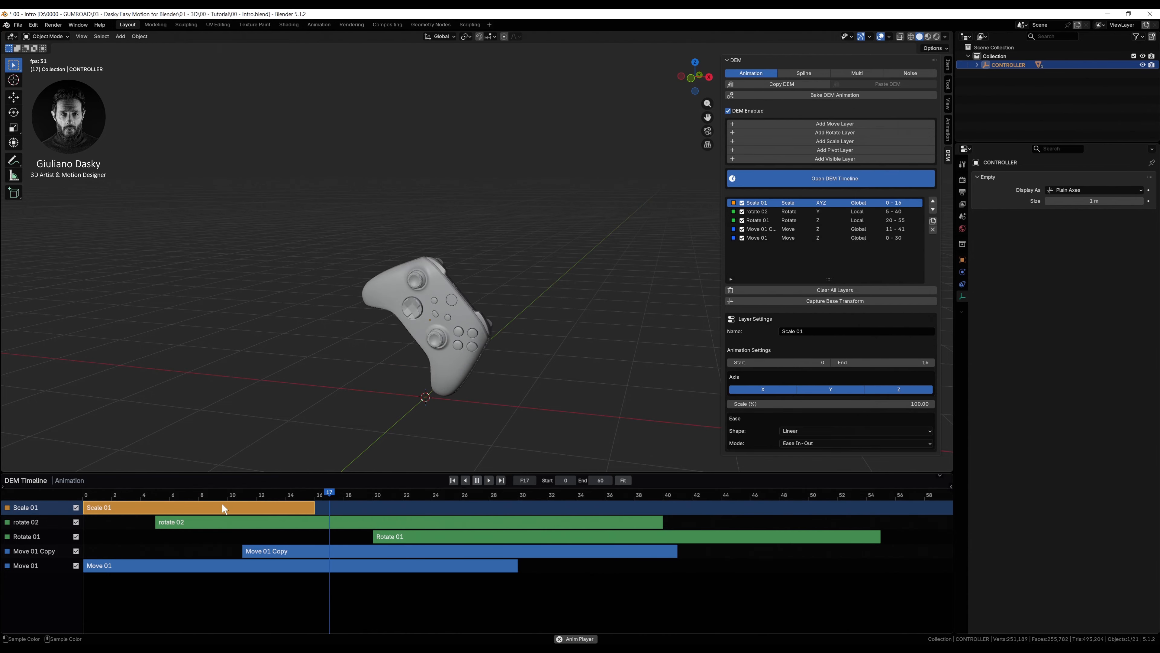
left_click_drag(222, 503, 494, 512)
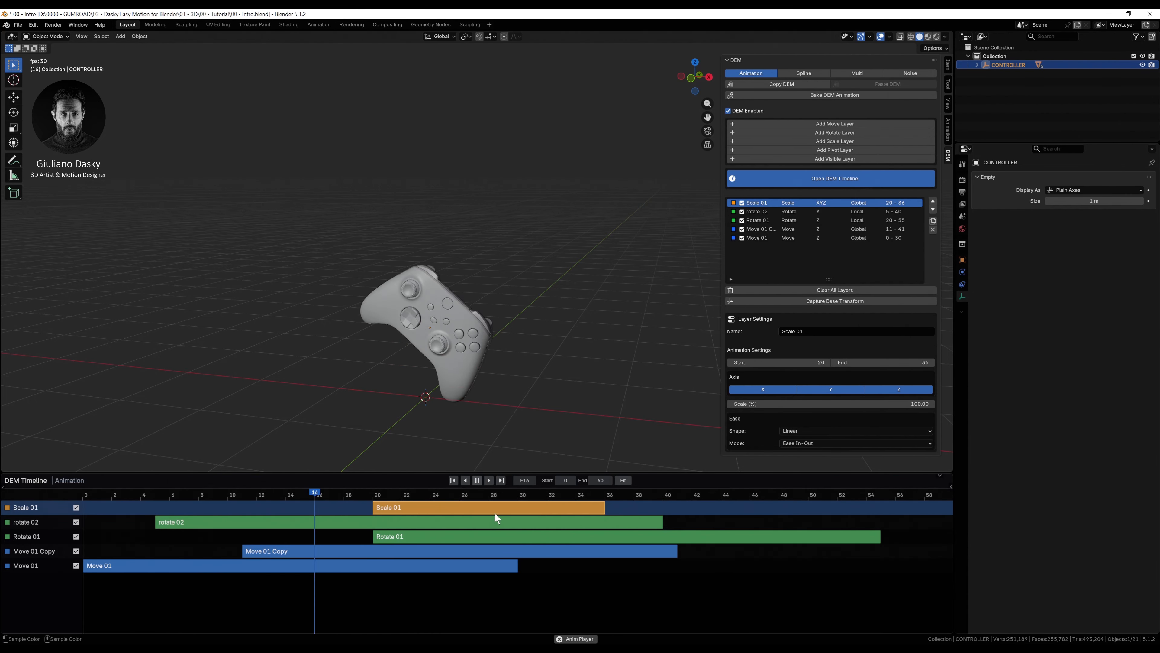
left_click(922, 405)
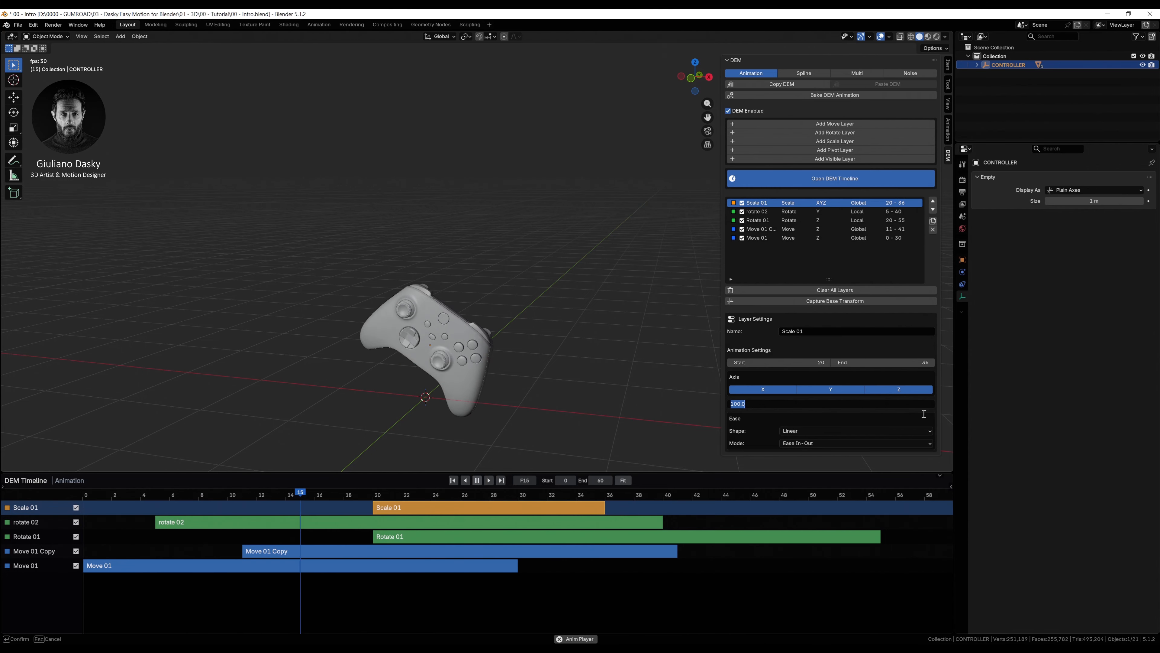
type("300")
key("Return")
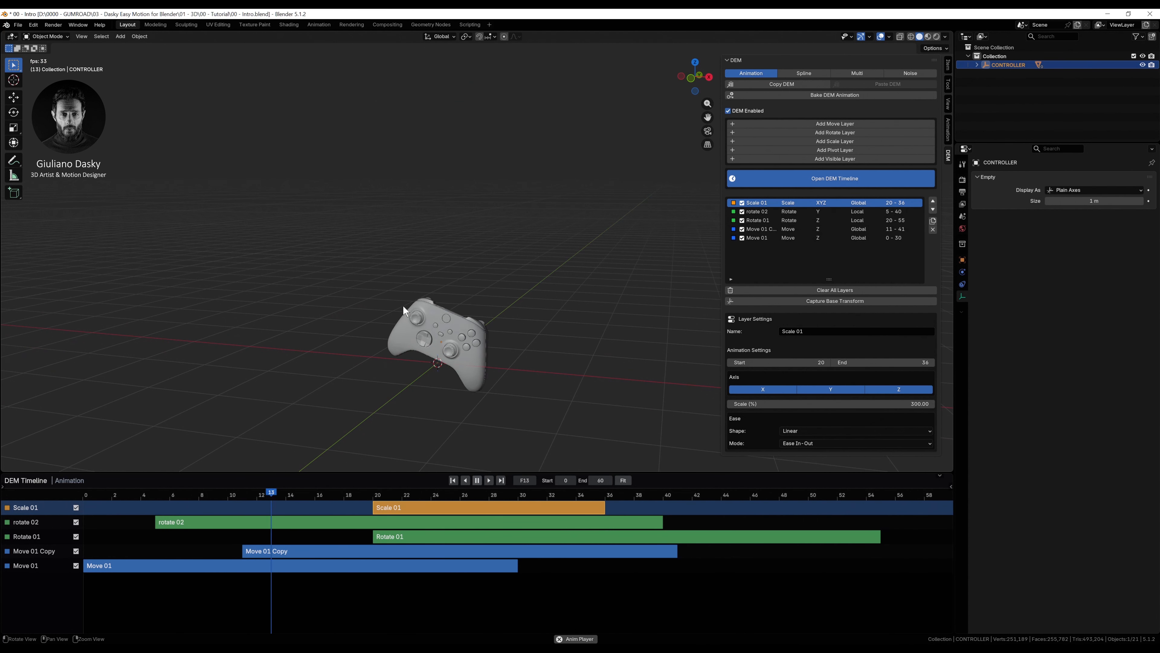
Step: Shift the Scale 01 layer to frames 36–52 and set its ease shape to Back after trying Circular
middle_click_drag(427, 310, 461, 296)
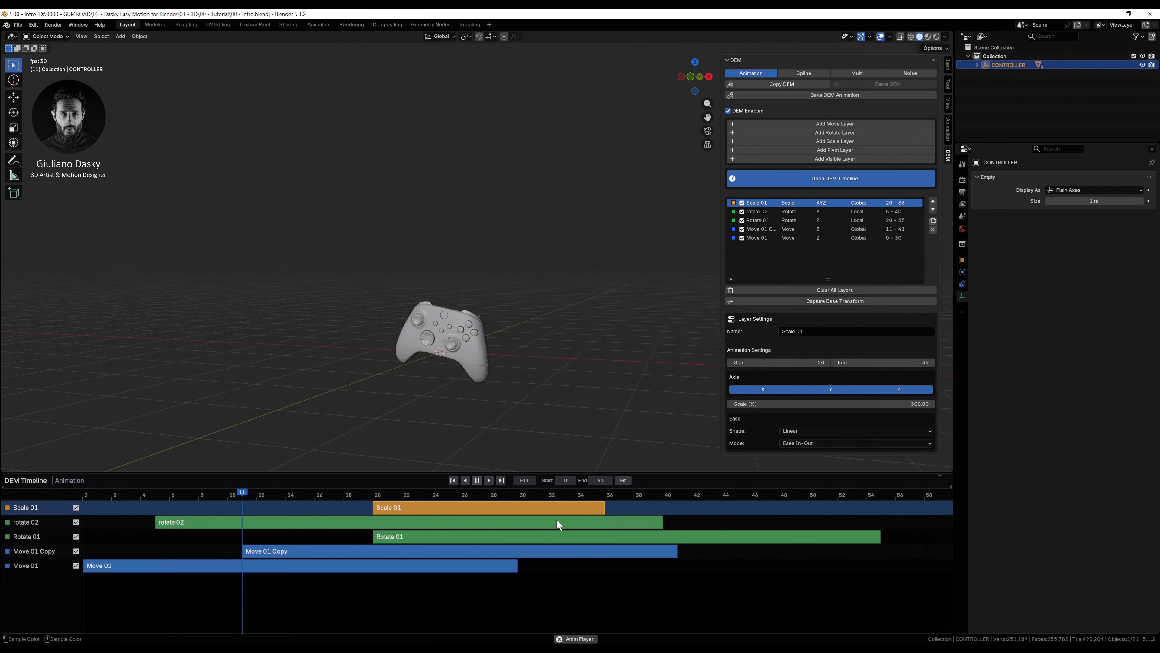
left_click_drag(536, 509, 749, 504)
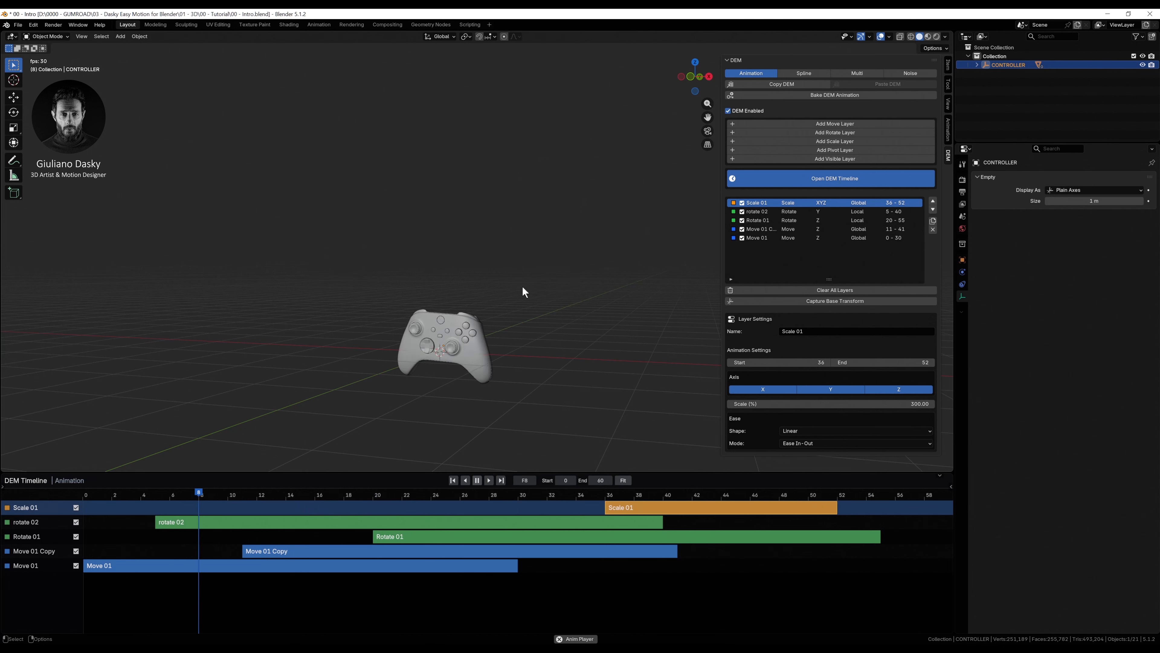
left_click(804, 430)
left_click(798, 460)
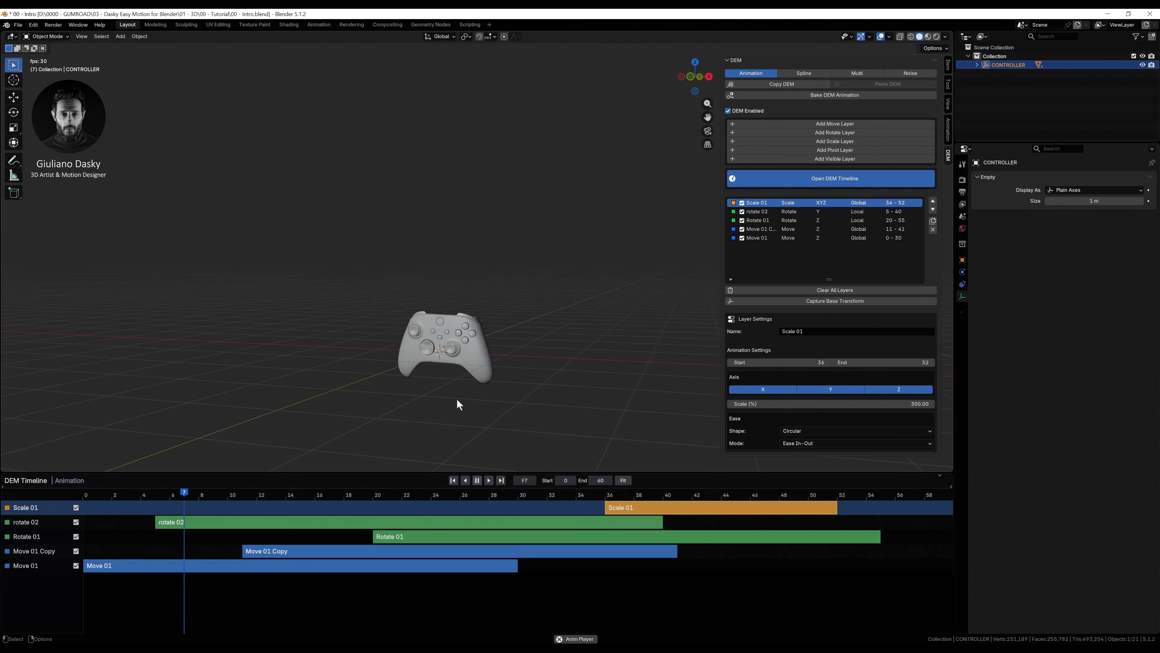
left_click(800, 430)
left_click(798, 490)
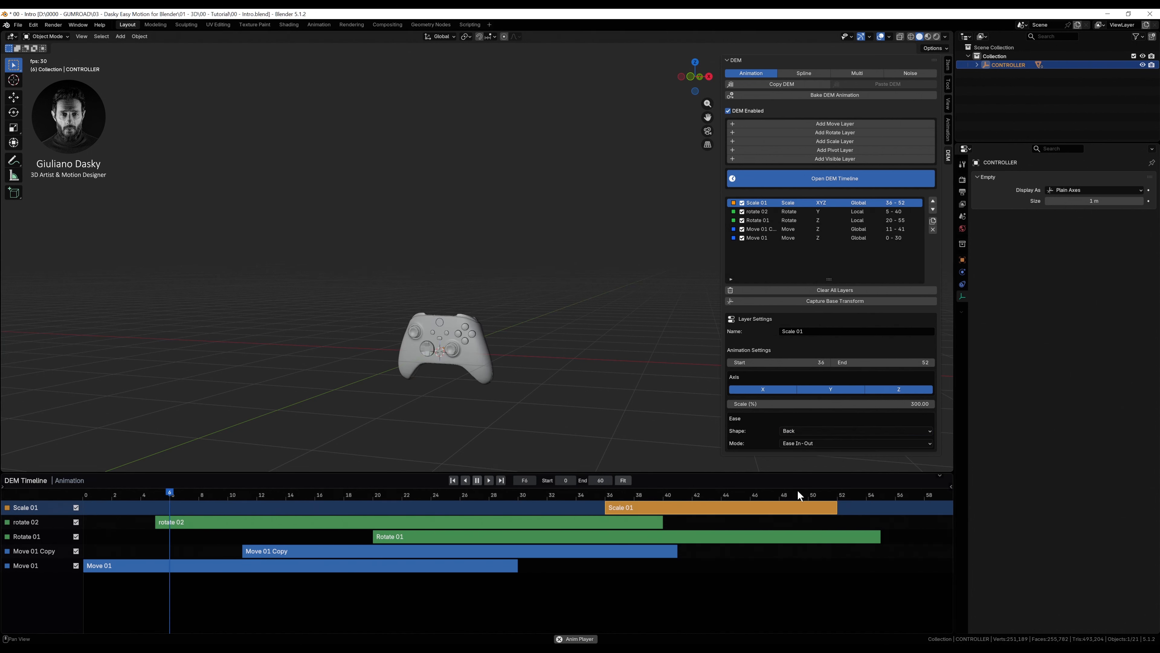
Step: Move the Scale 01 layer back to frames 20–36 and disable it
middle_click_drag(484, 278, 451, 290)
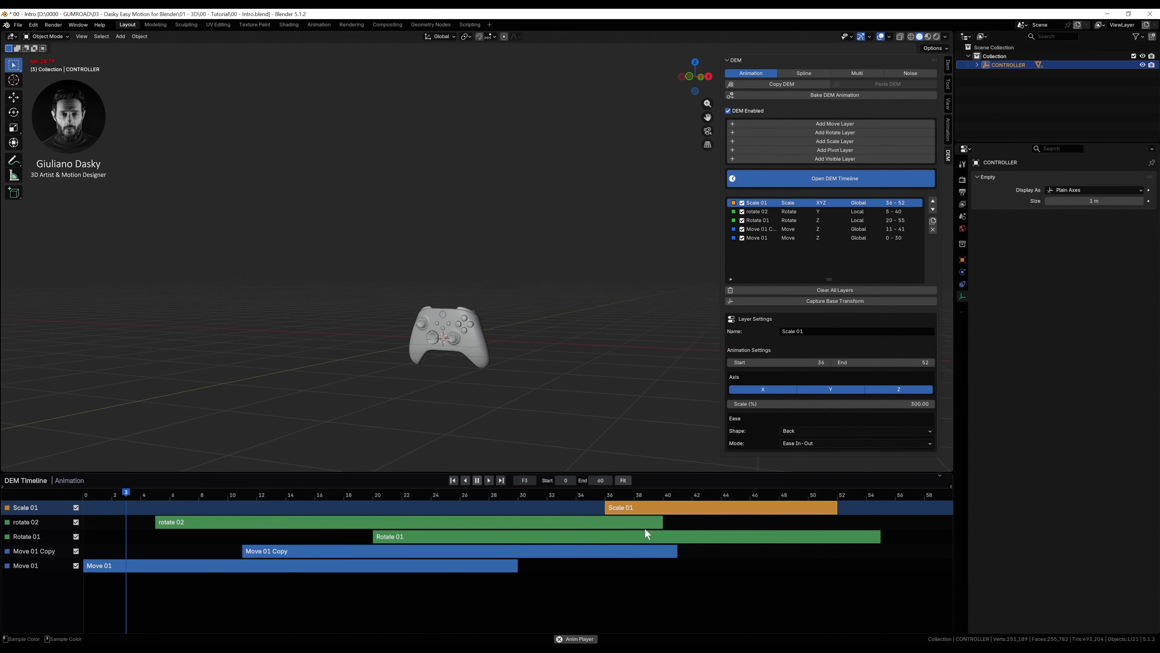
left_click_drag(548, 517, 418, 517)
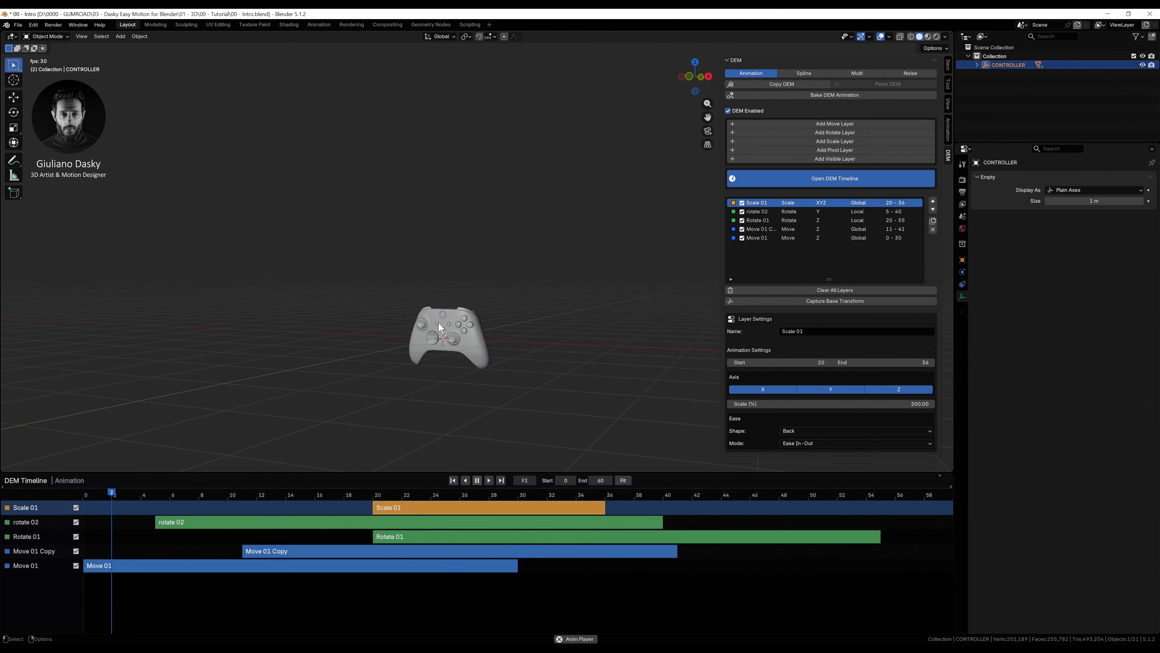
middle_click_drag(454, 307, 463, 312, "alt")
left_click_drag(462, 311, 469, 315, "alt")
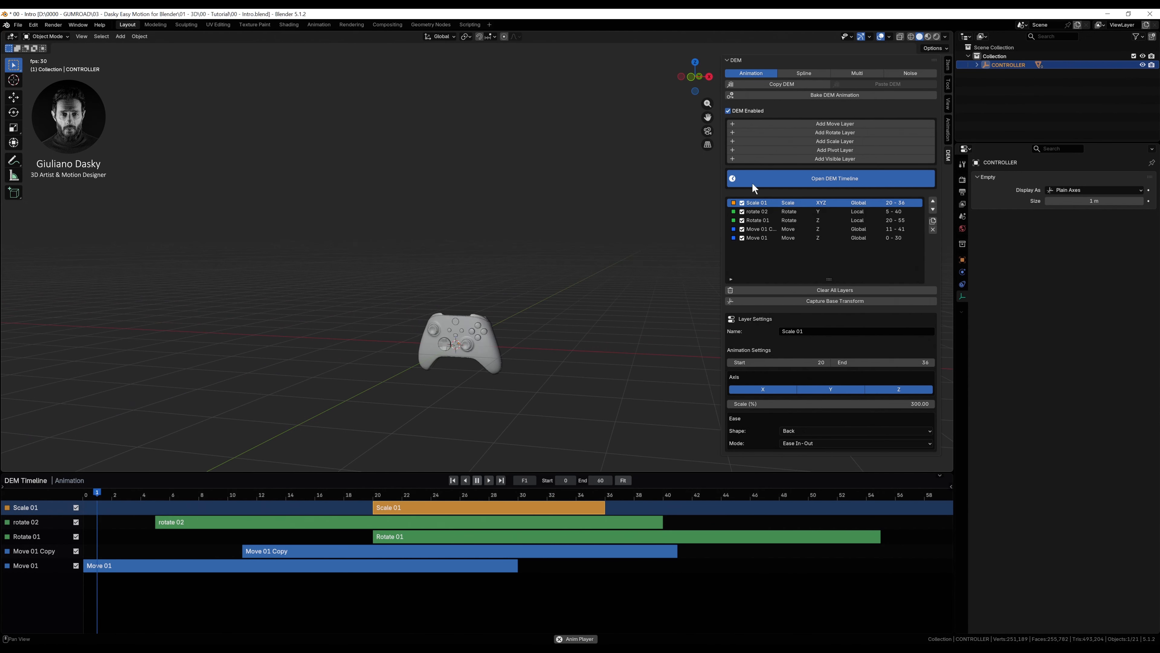
left_click(76, 507)
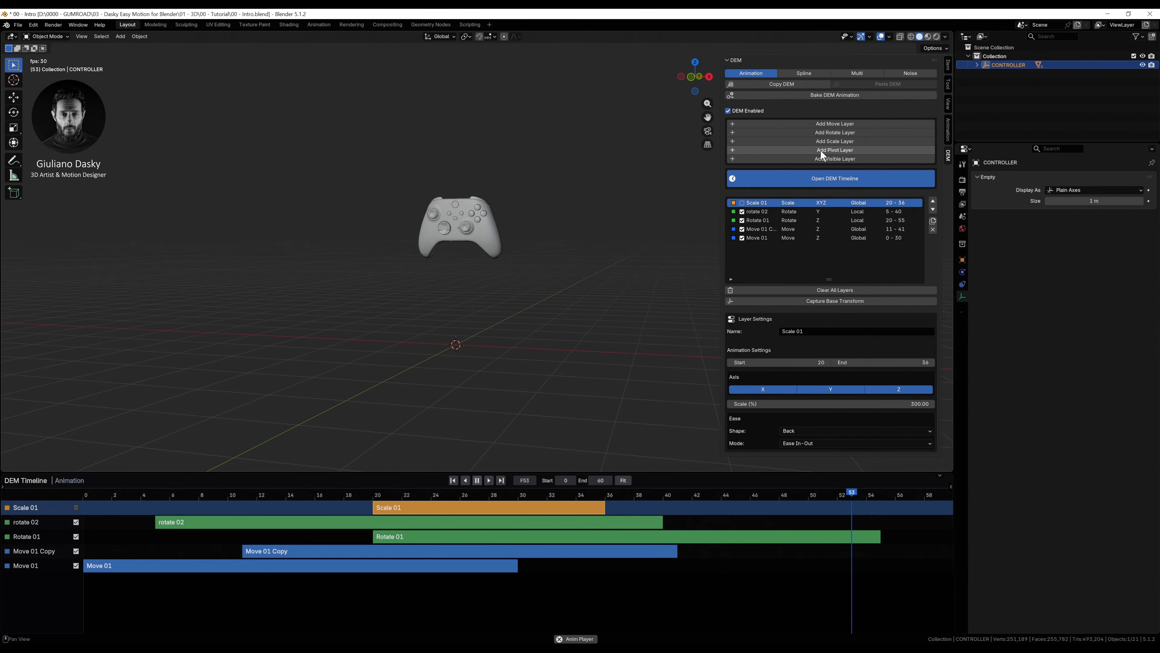
Step: Add a Pivot layer and stretch it over frames 5–40 to match the rotate 02 layer
left_click(833, 150)
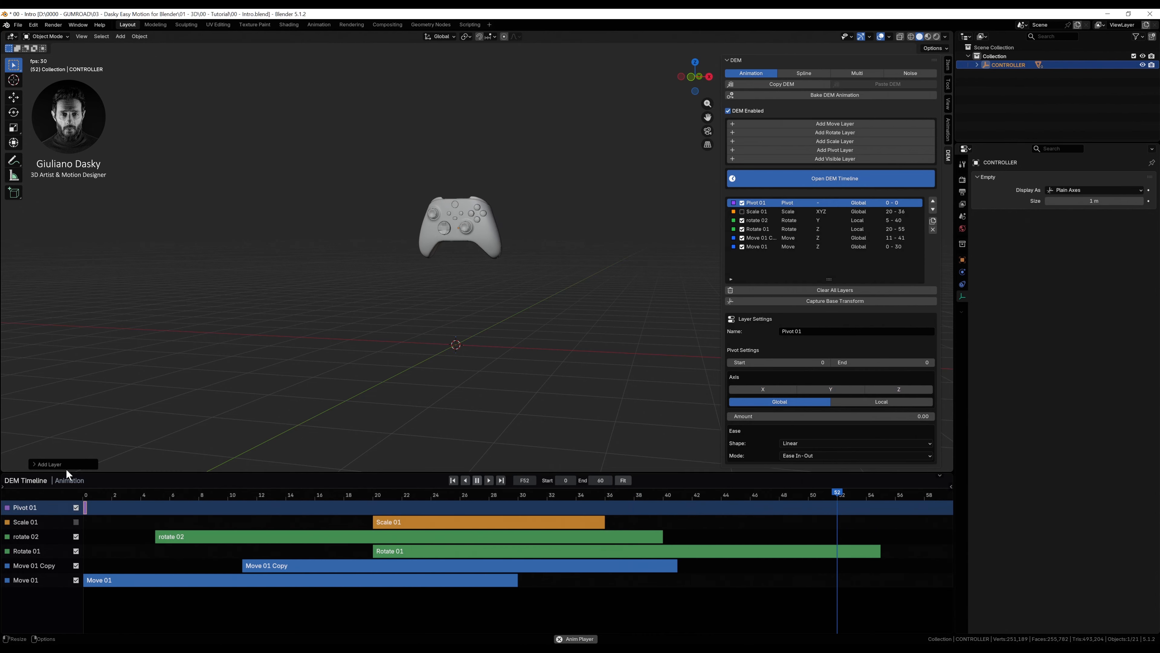
left_click_drag(87, 508, 378, 508)
left_click_drag(249, 508, 540, 508)
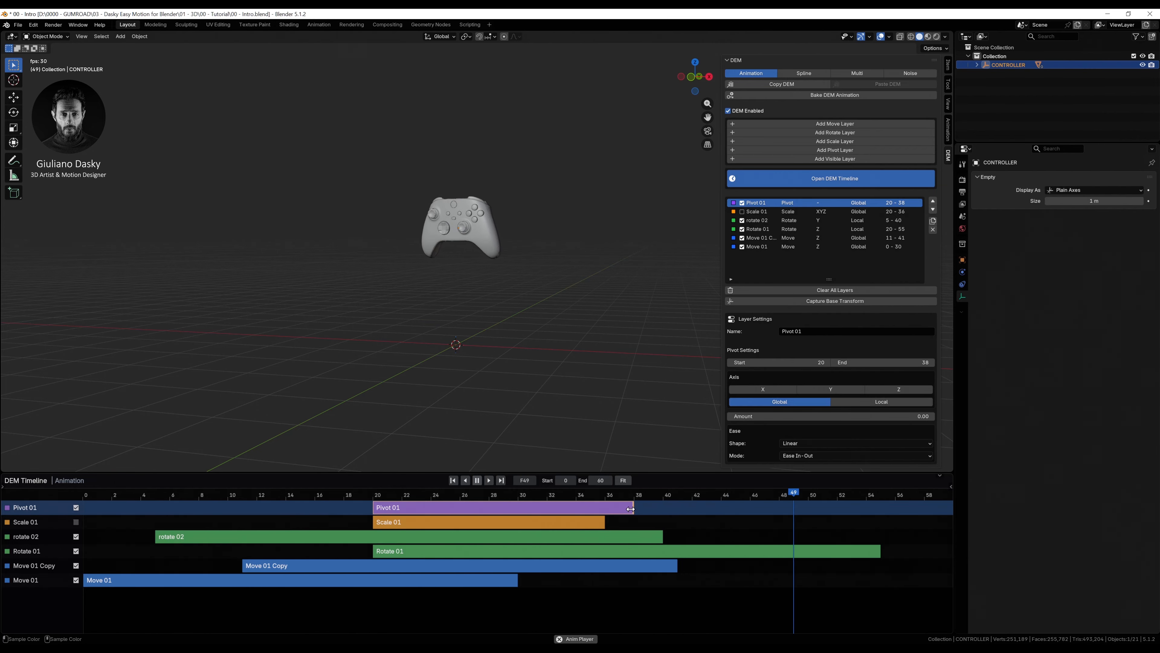
left_click_drag(631, 509, 605, 509)
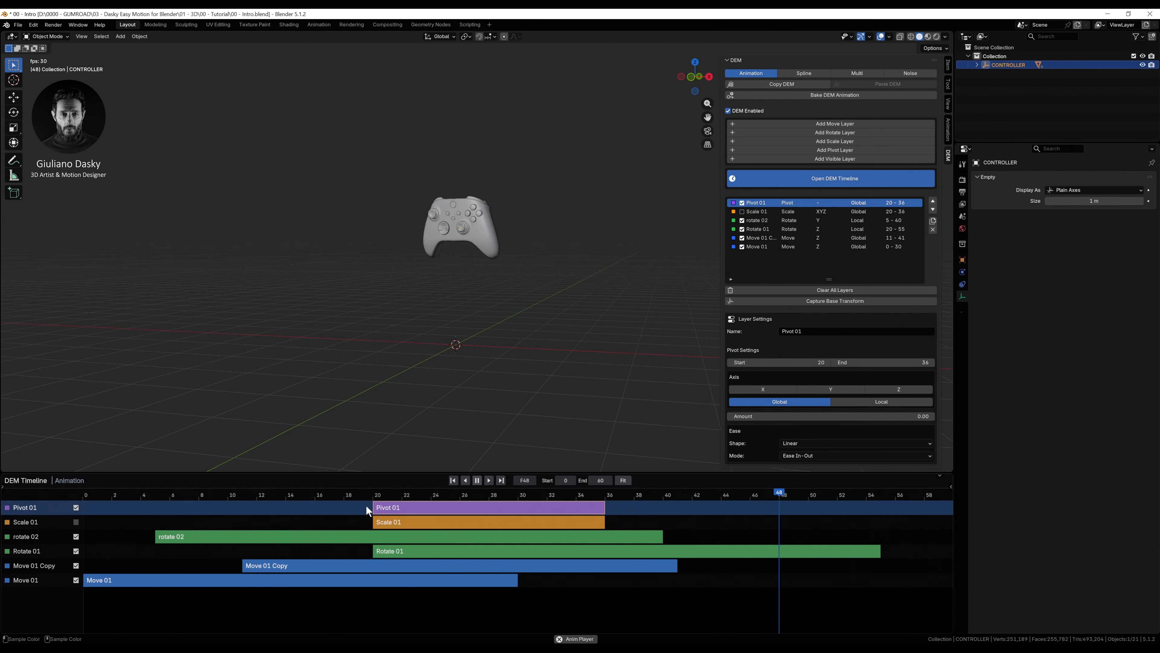
left_click_drag(370, 508, 165, 522)
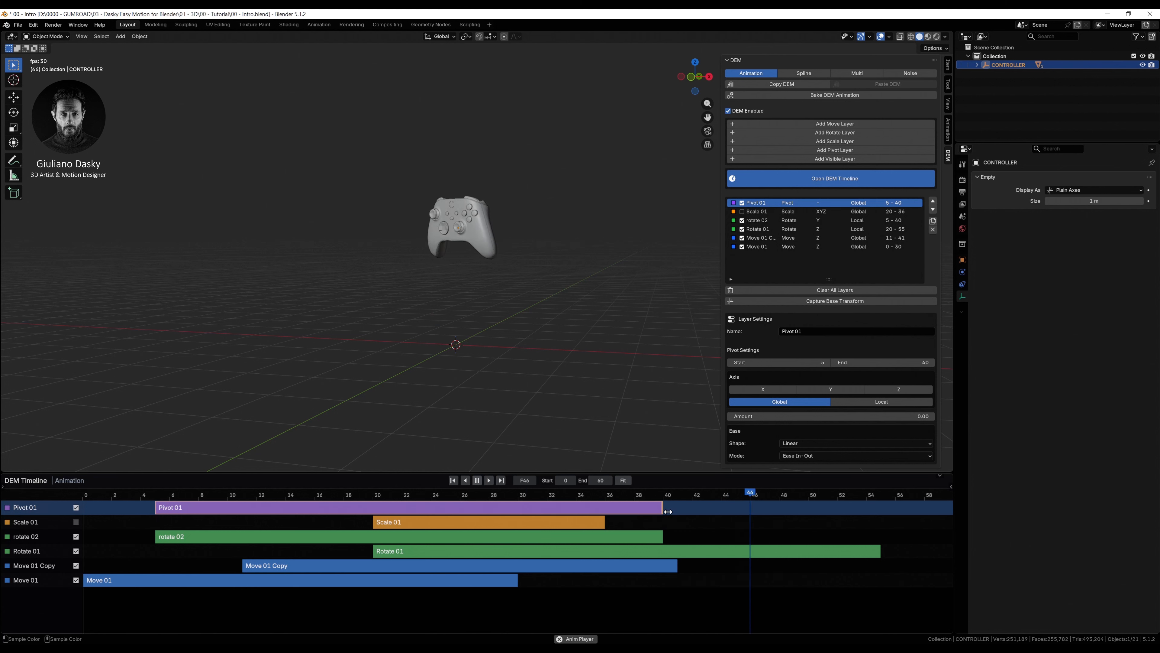
Step: Disable both Rotate layers and both Move layers so that only Pivot 01 is active
left_click(76, 551)
left_click(76, 565)
left_click(76, 580)
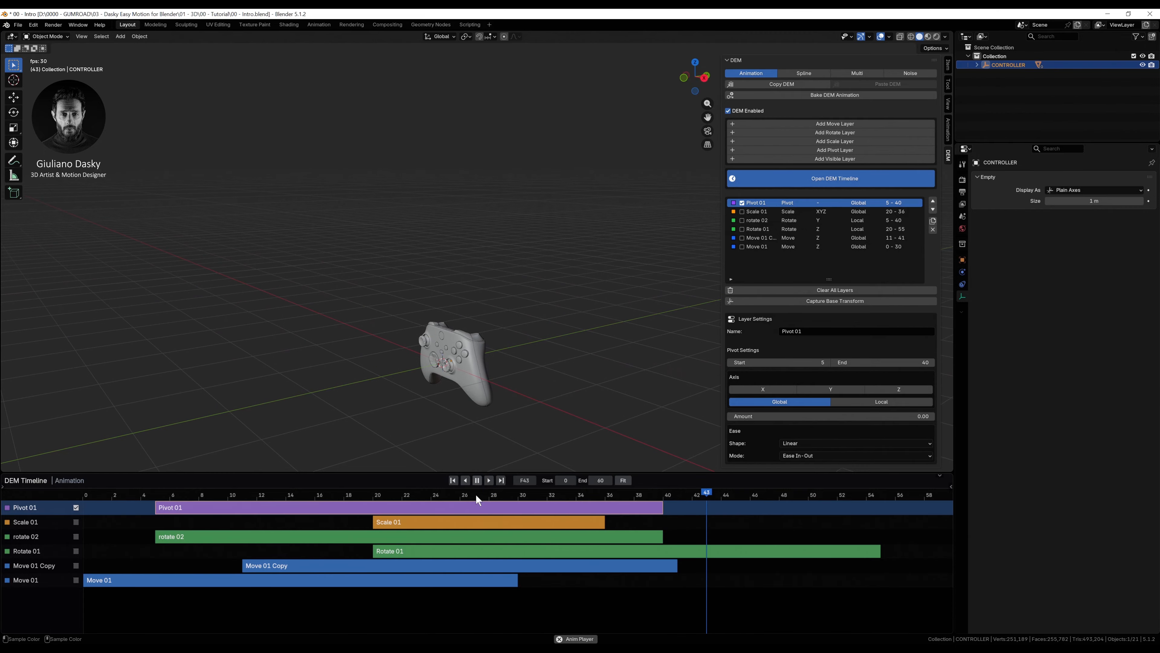
Step: Offset Pivot 01 by 2 along global Z, and compare the re-enabled rotate 02 motion with the pivot off and on
left_click_drag(902, 417, 903, 416)
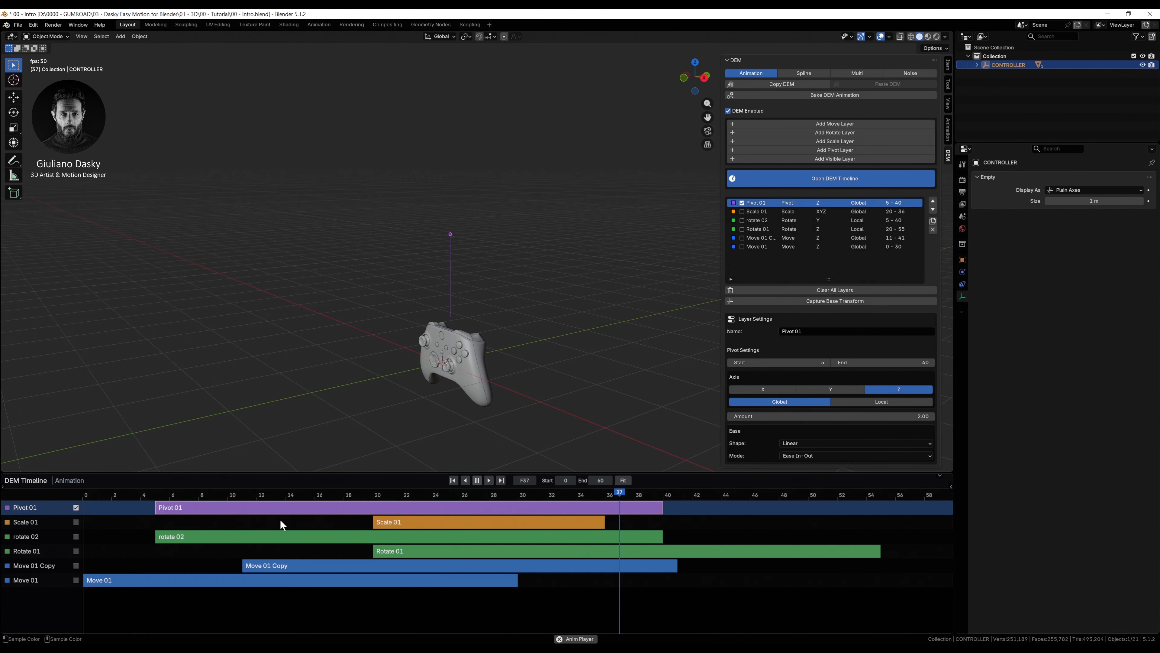
left_click(76, 536)
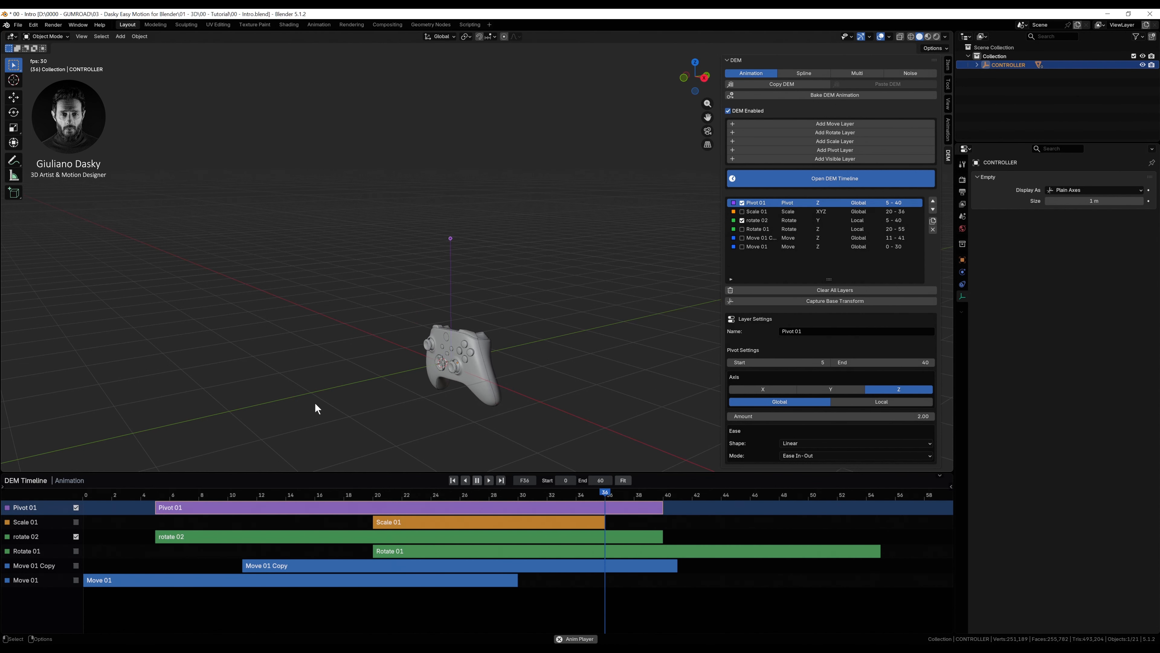
middle_click_drag(372, 337, 454, 355)
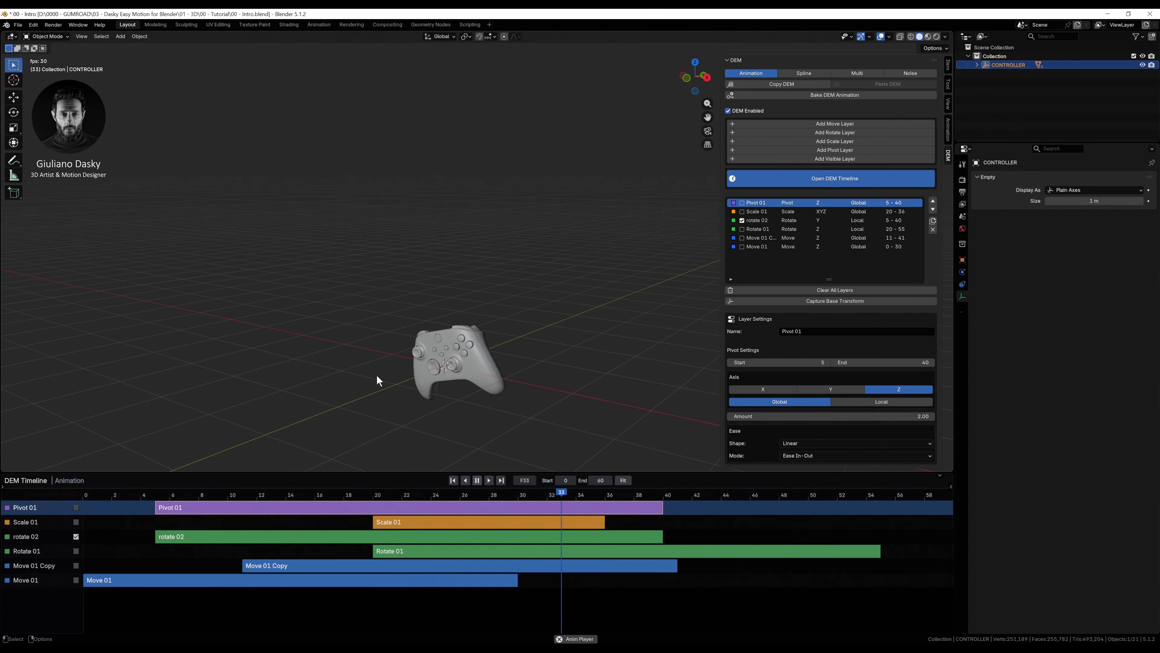
left_click(76, 507)
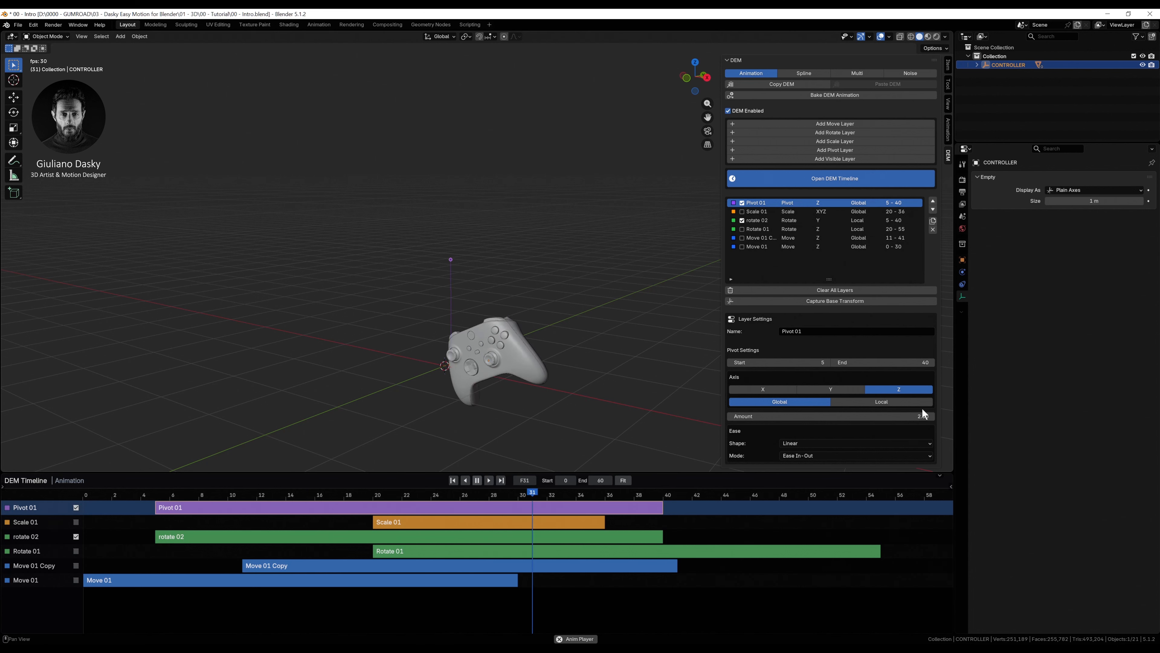
Step: Try the Y and X axes for Pivot 01, re-enable the Rotate 01 layer, and set the pivot axis to Y
left_click(841, 388)
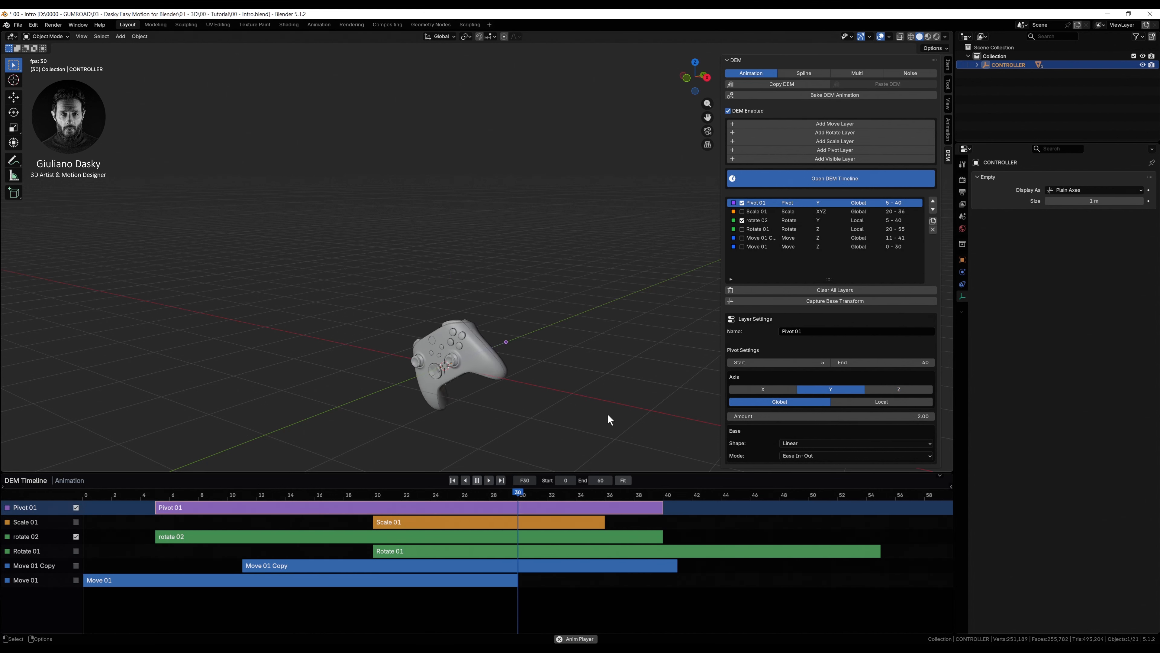
left_click(838, 389)
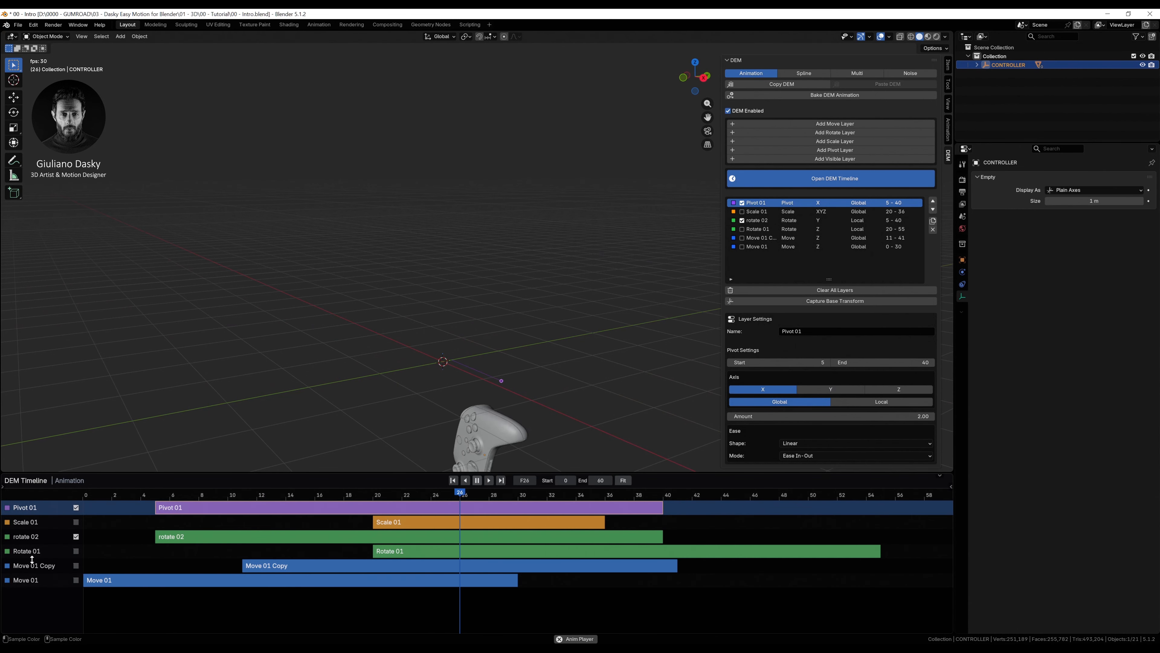
left_click(75, 550)
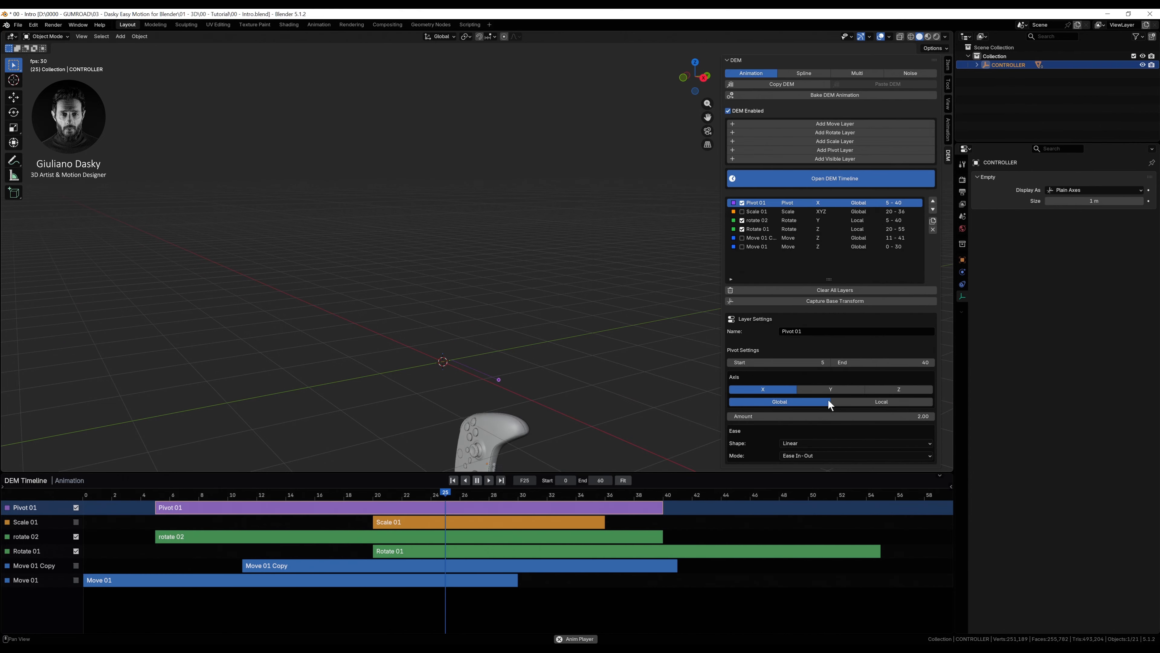
left_click(823, 389)
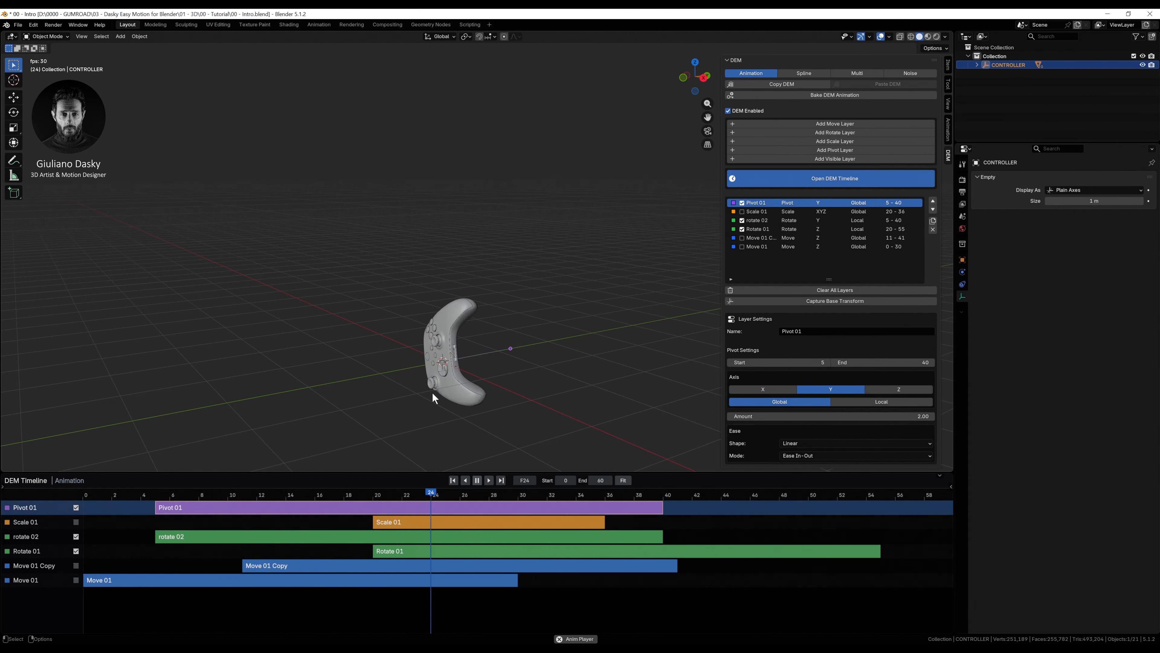
middle_click_drag(434, 382, 466, 385)
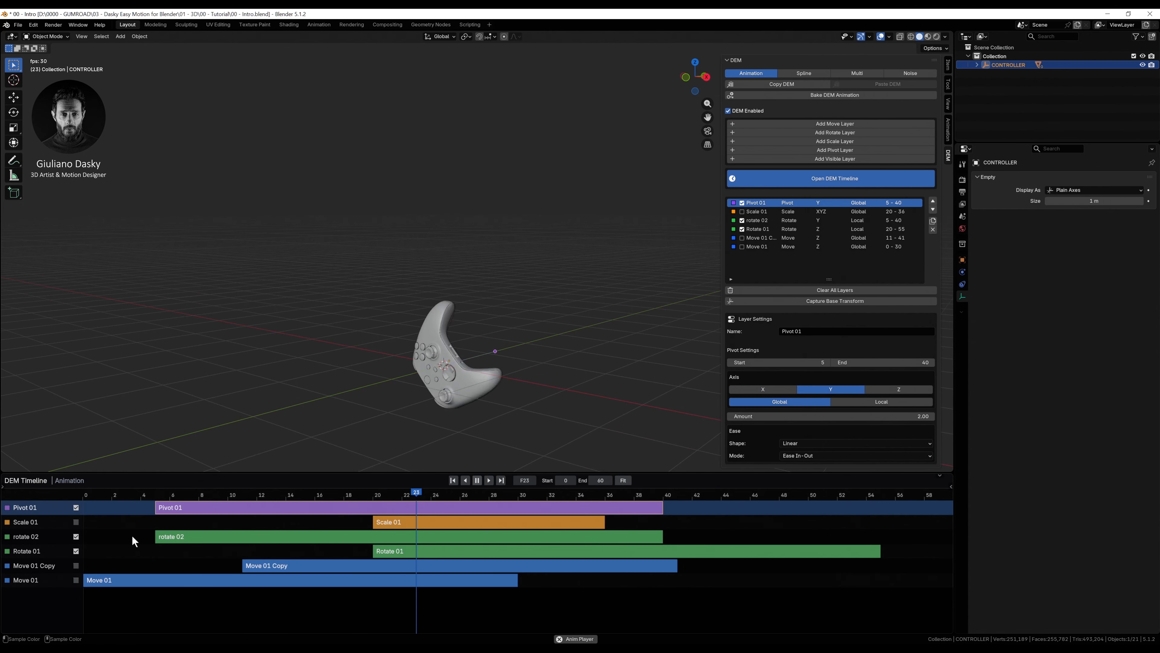
Step: Re-enable the Move 01 Copy and Move 01 layers
left_click(76, 566)
left_click(76, 580)
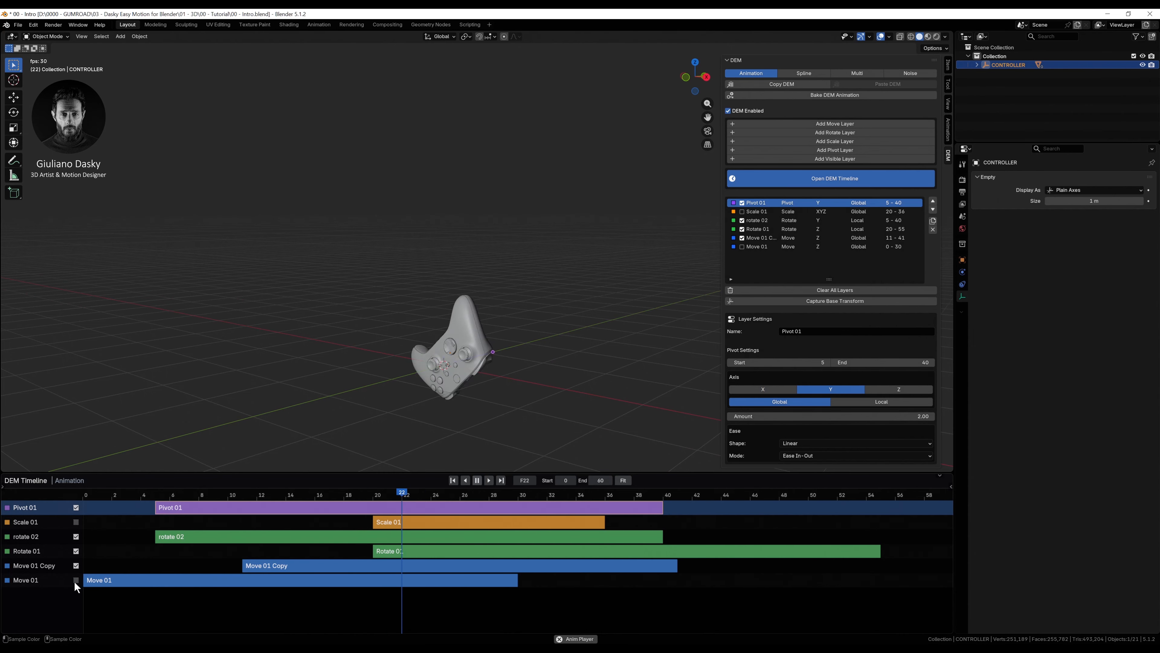
middle_click_drag(547, 337, 495, 337, "ctrl")
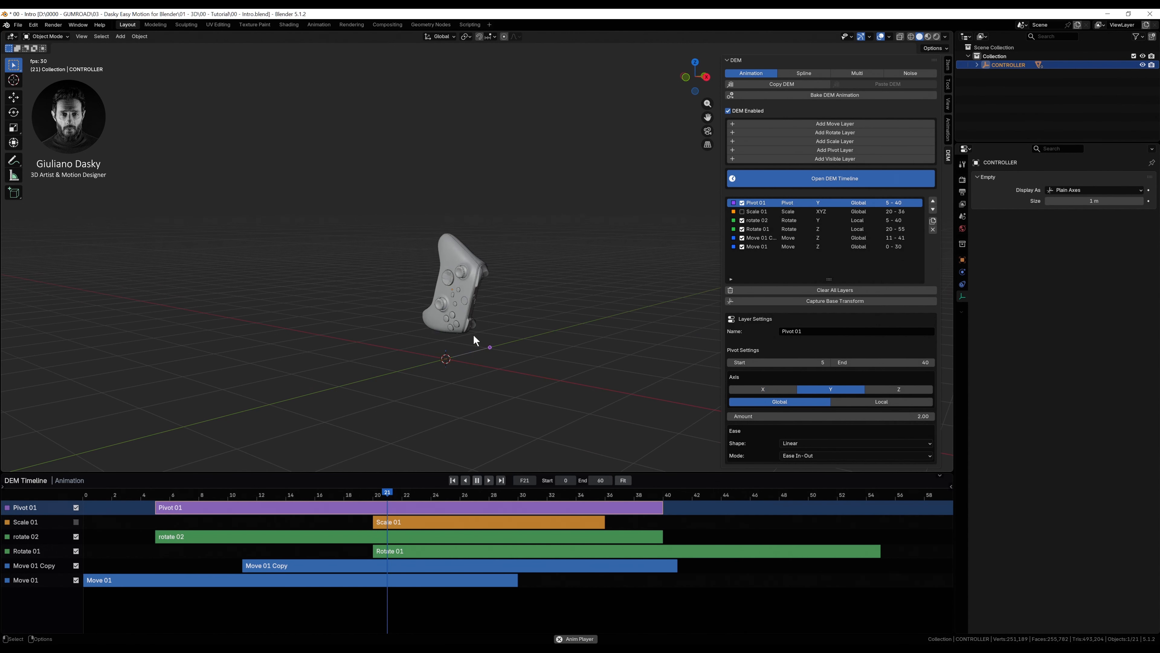
Step: Set the Pivot 01 layer's amount to 1 and view the playing motion from another angle
middle_click_drag(489, 274, 518, 267)
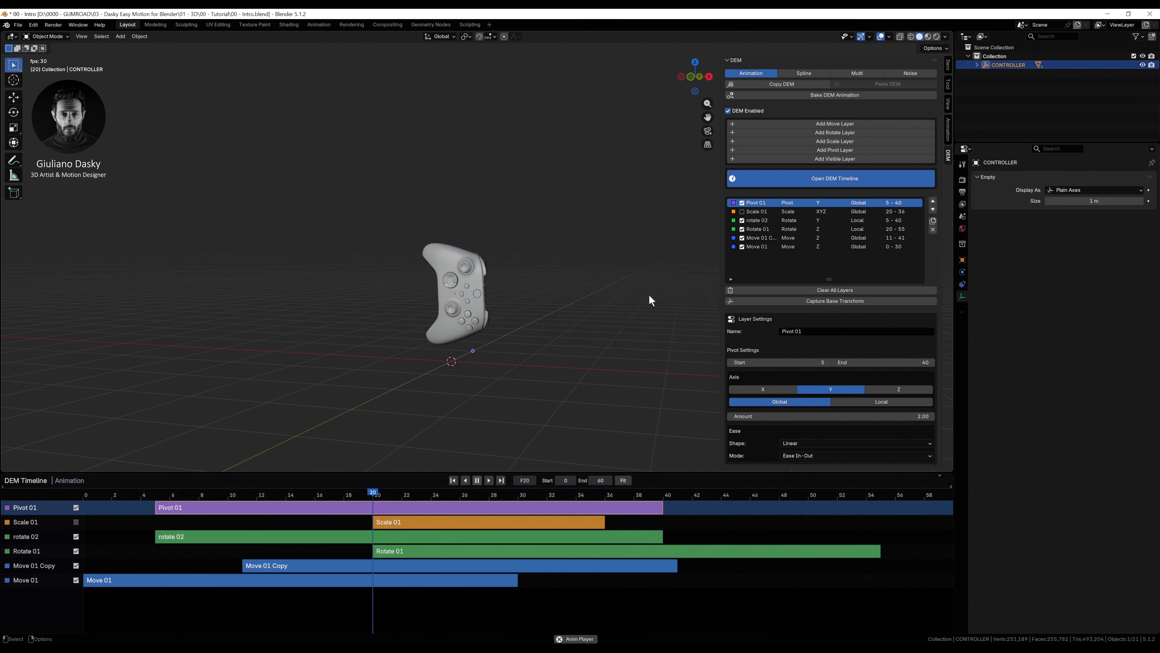
left_click(922, 415)
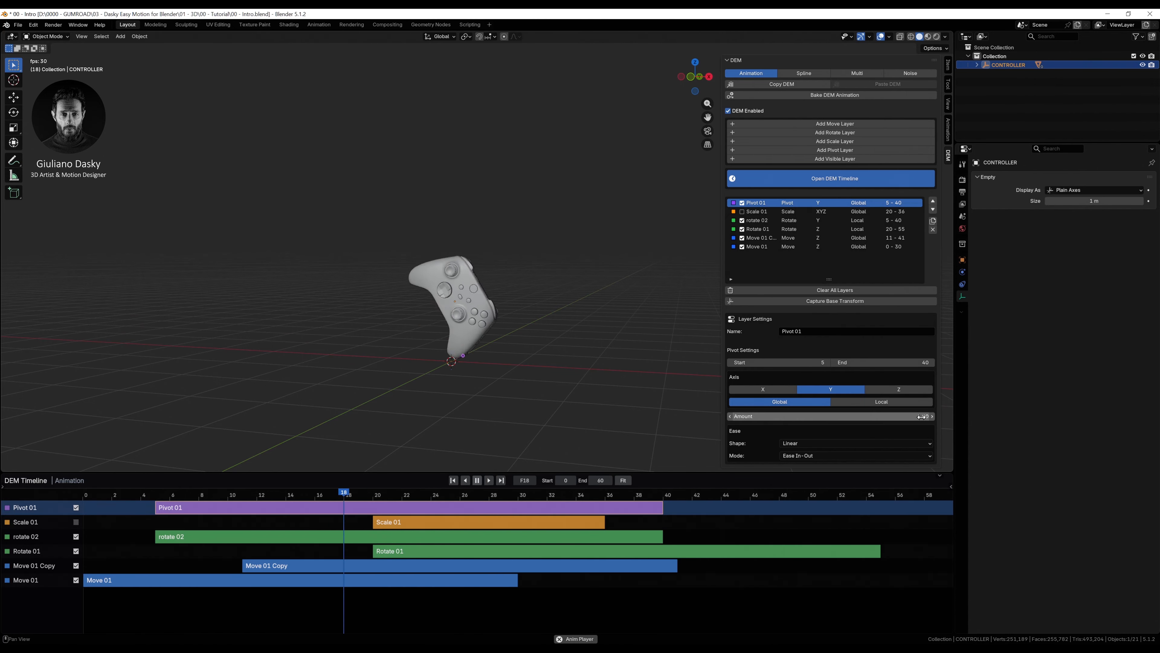
type("1")
key("Return")
right_click_drag(459, 255, 522, 256, "alt")
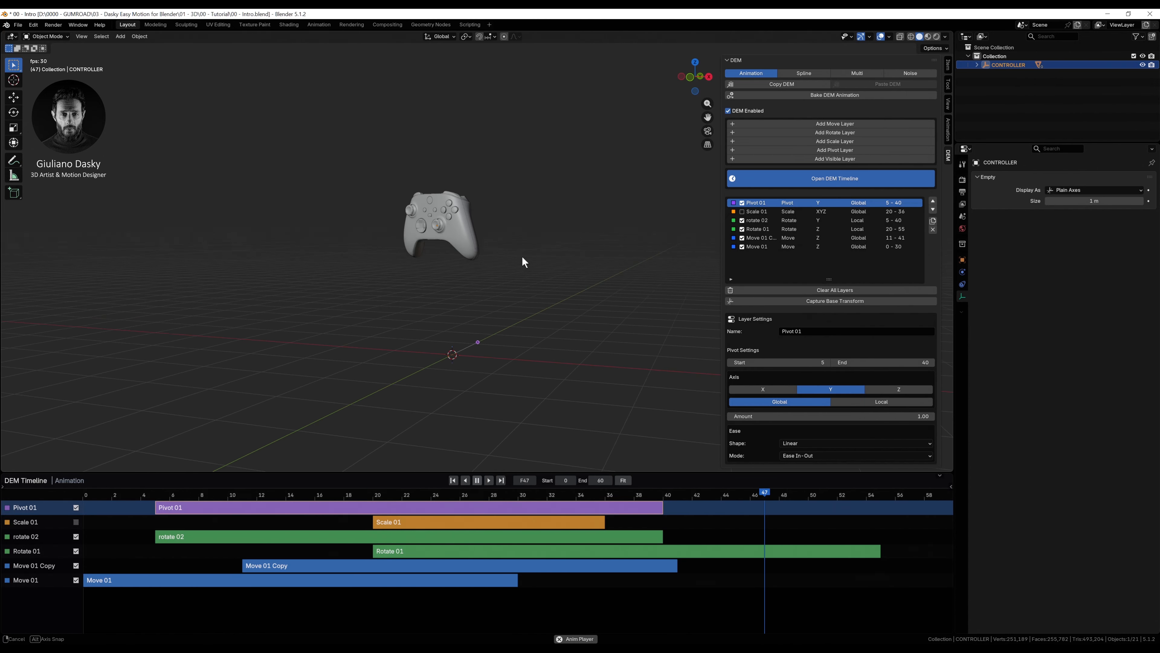
Step: Re-enable the Scale 01 layer and set its scale to 150%
left_click(76, 521)
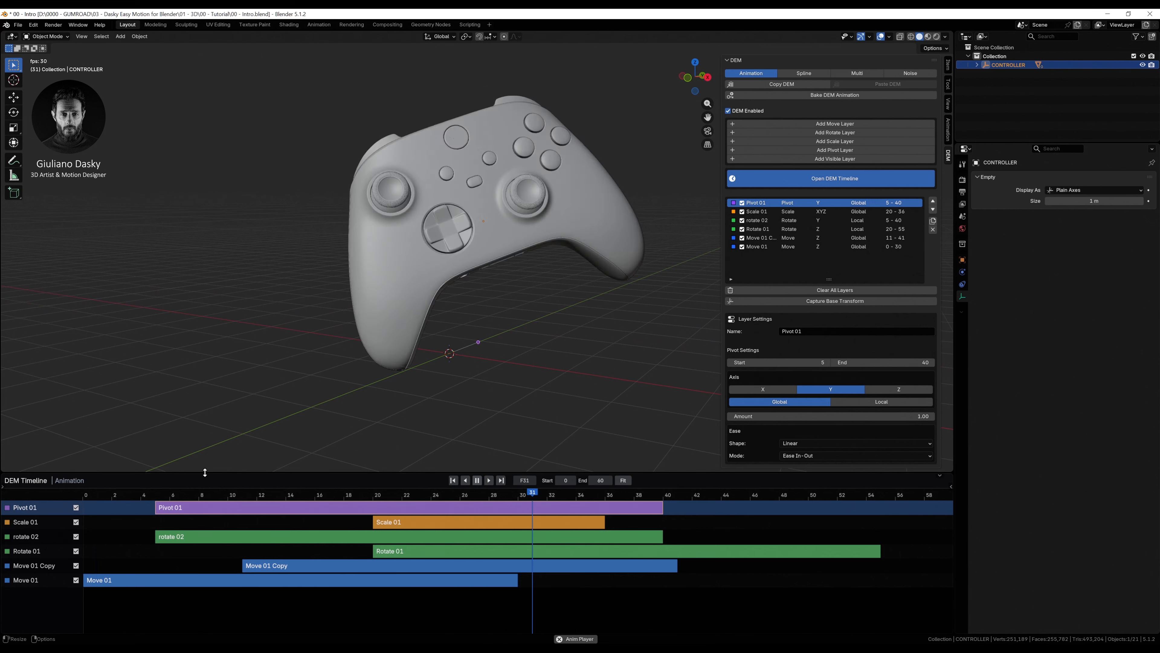
left_click(424, 521)
left_click(915, 406)
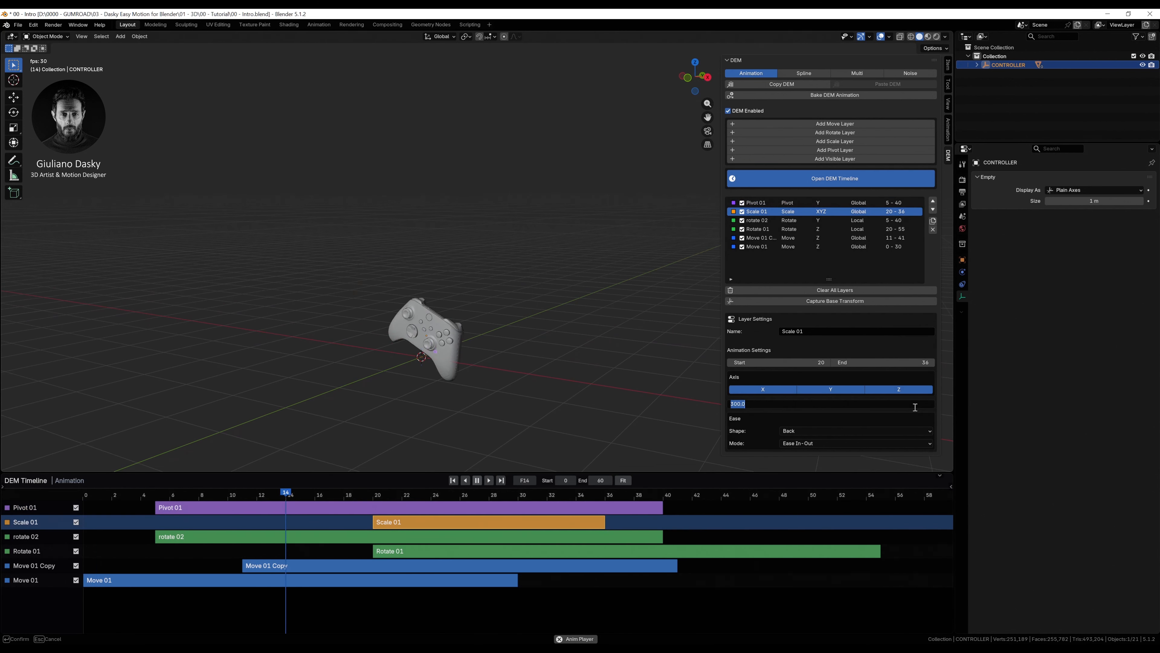
type("150")
key("Return")
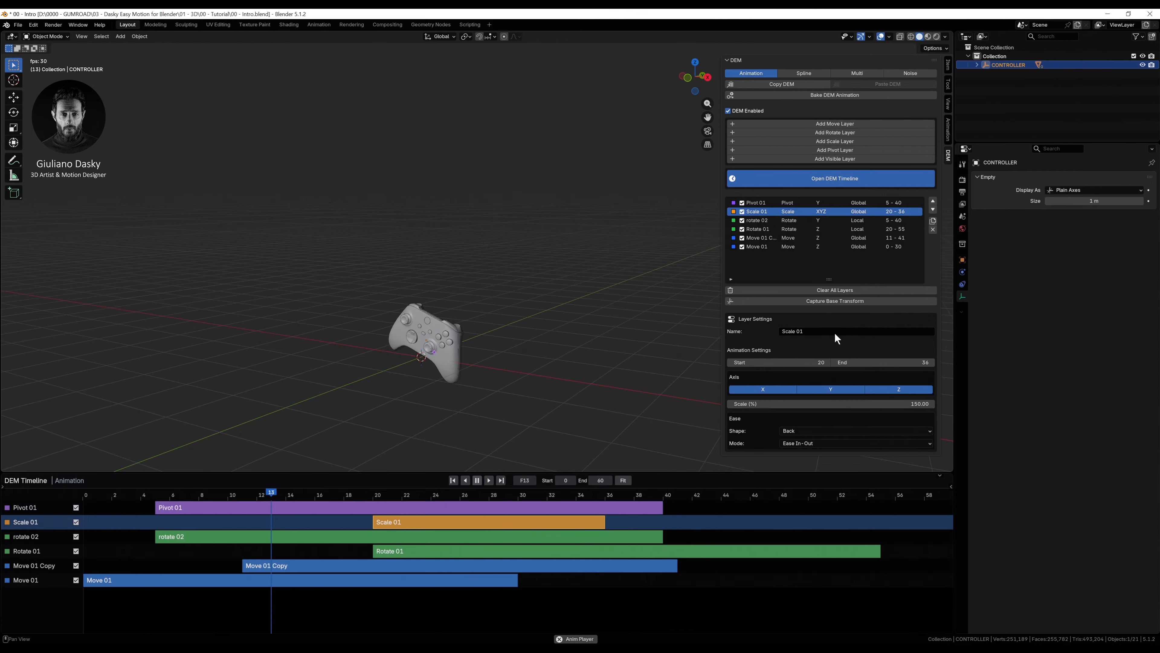
middle_click_drag(459, 234, 587, 141)
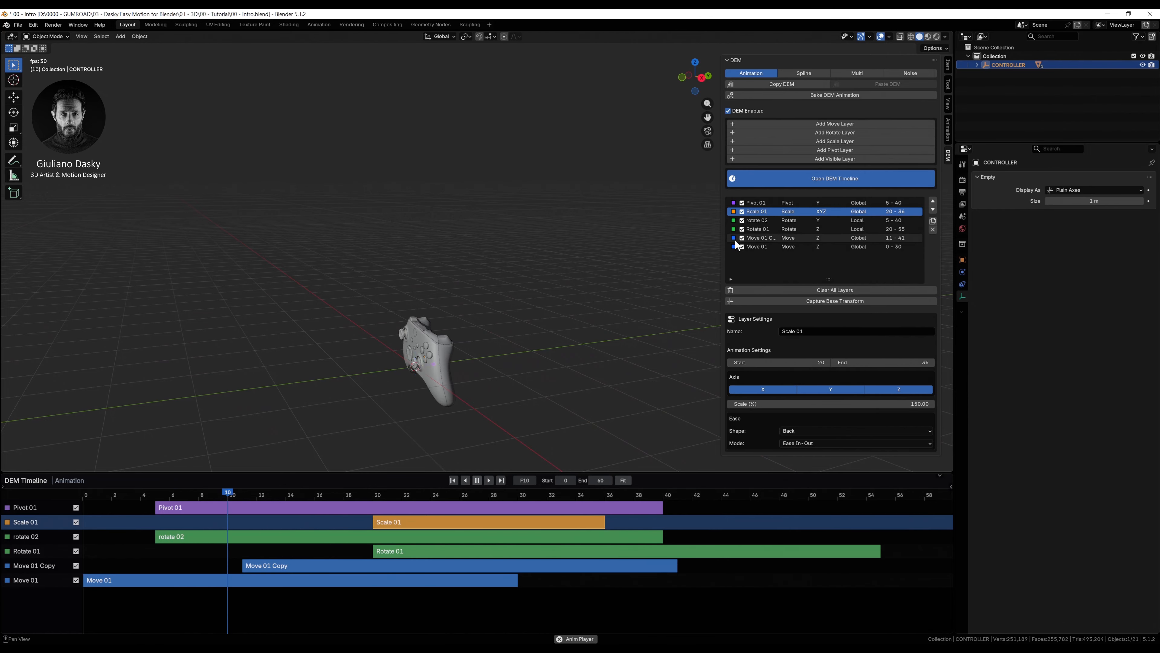
Step: Disable all the Pivot, Scale, Rotate and Move layers
left_click(76, 507)
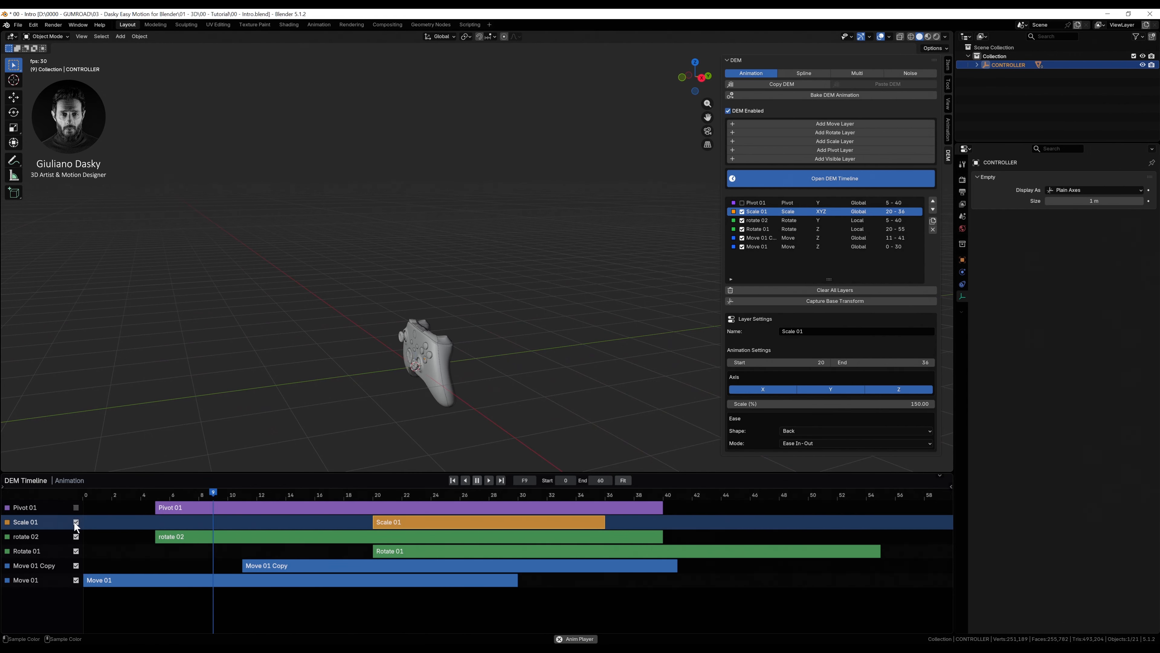
left_click(76, 522)
left_click(76, 537)
left_click(75, 566)
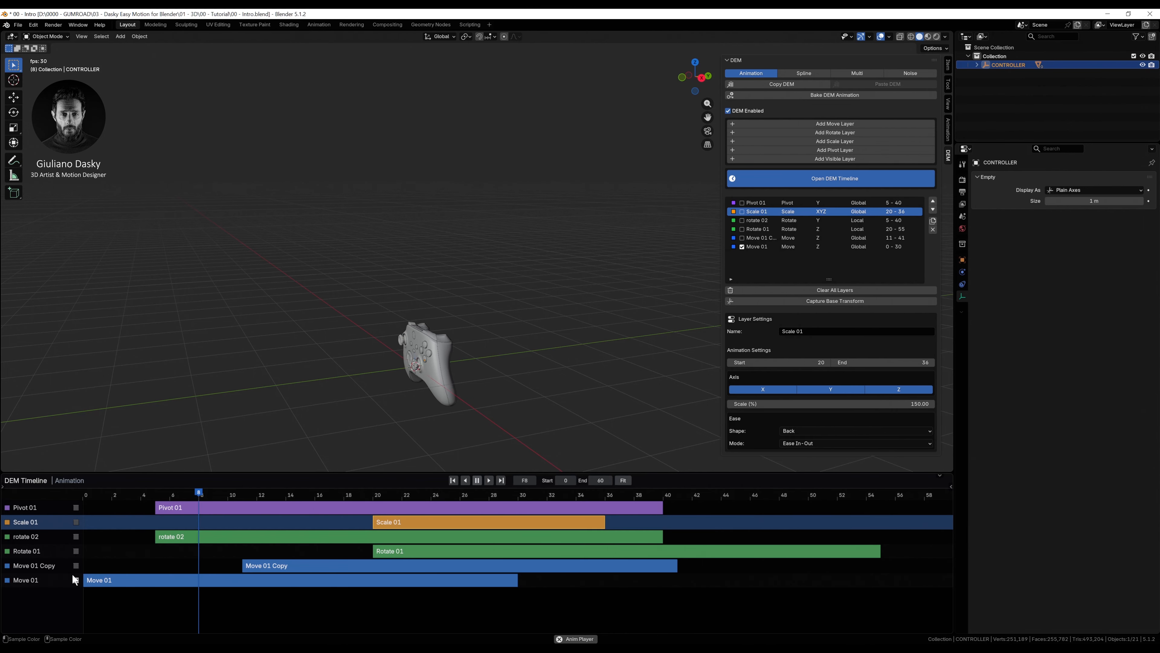
left_click(76, 580)
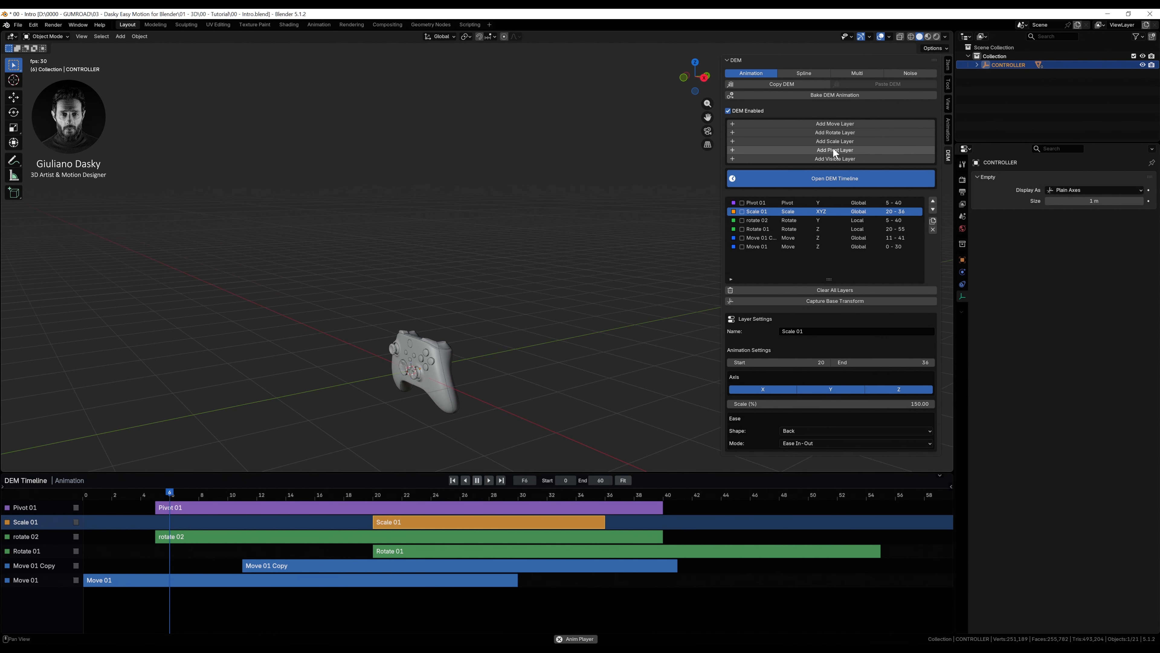
Step: Add a Visible layer and set its visible frames to 0-10
left_click(826, 159)
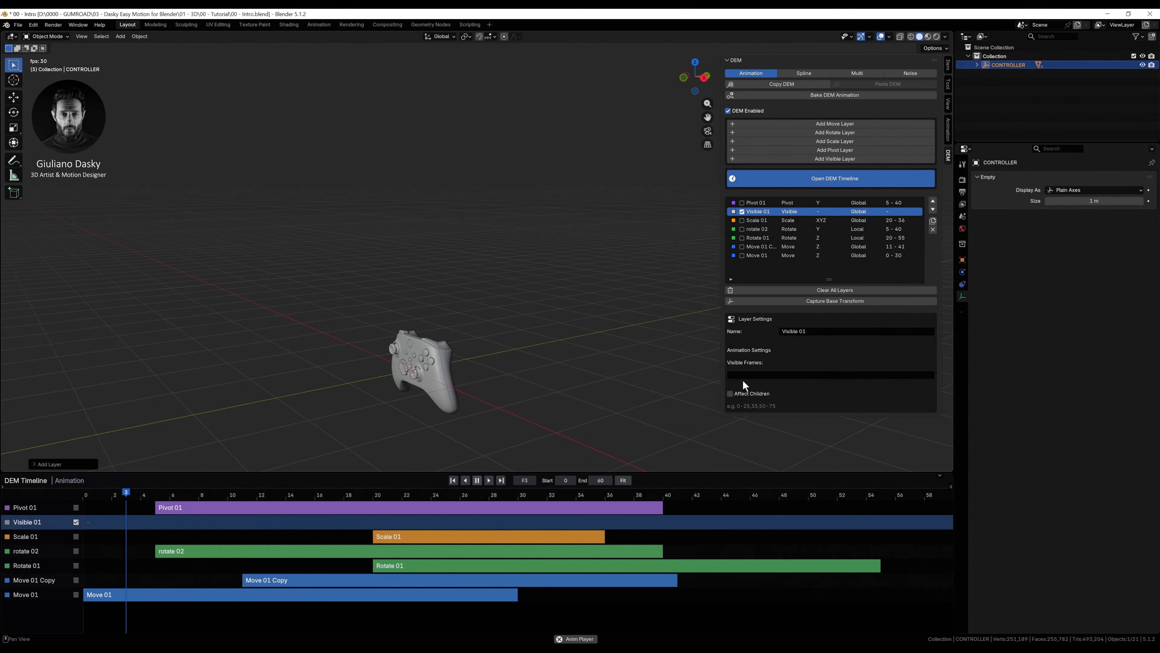
left_click(824, 374)
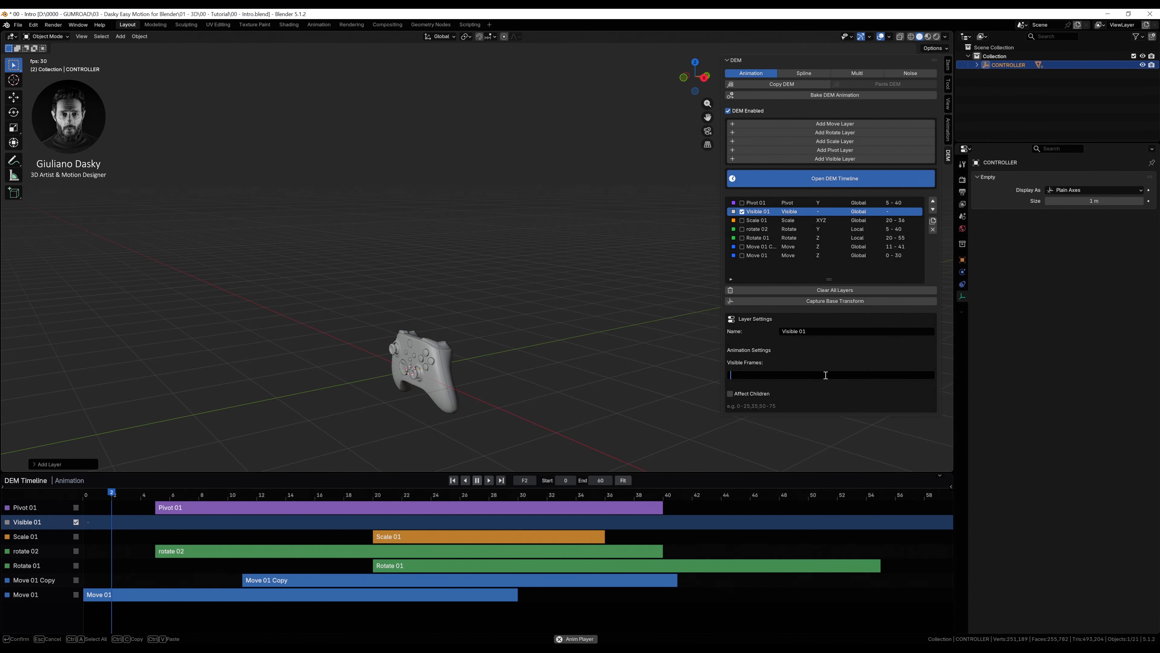
type("0-10")
key("Return")
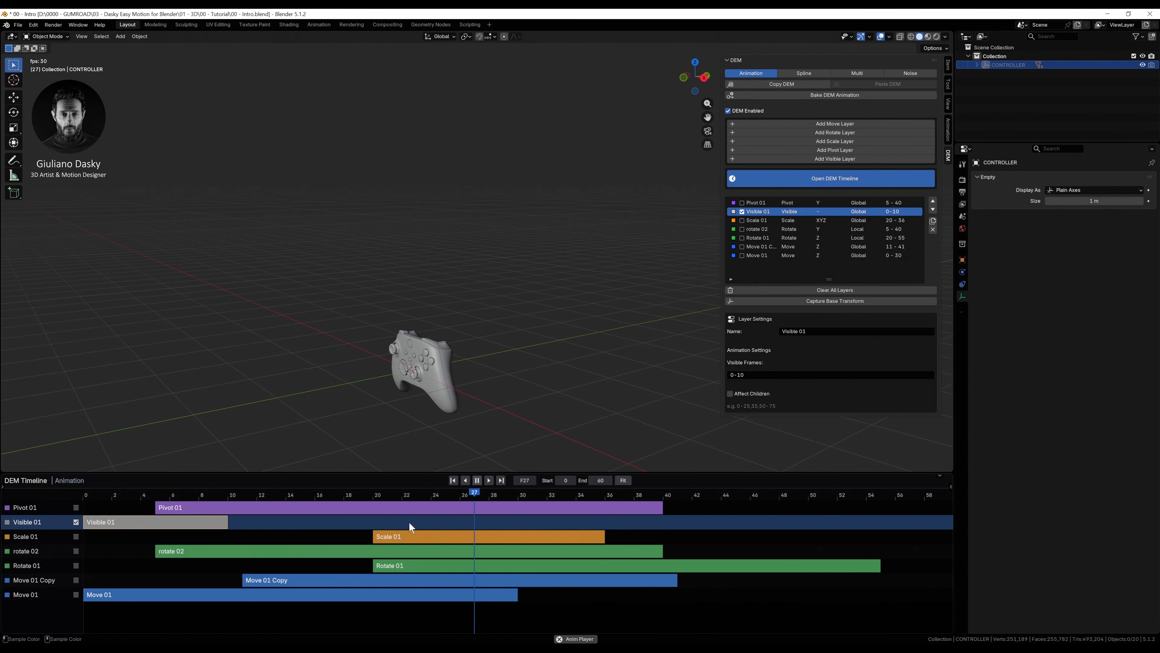
Step: Compare the Visible 01 layer with Affect Children on and off, check CONTROLLER's child objects, and leave the option enabled
left_click(731, 393)
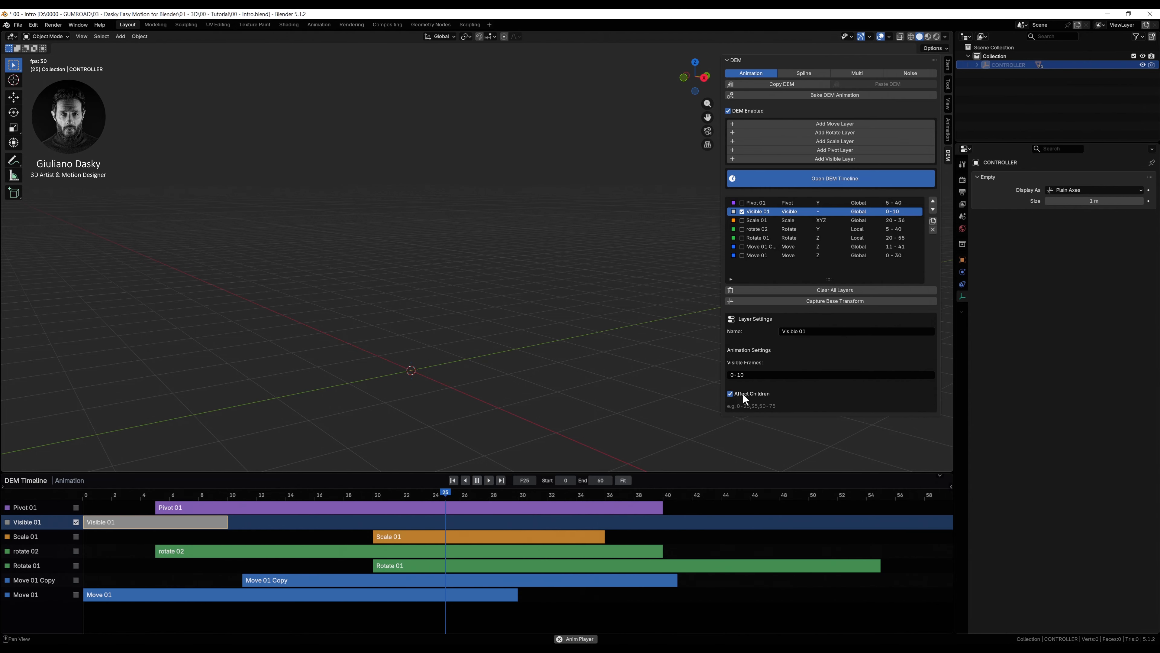
left_click(727, 393)
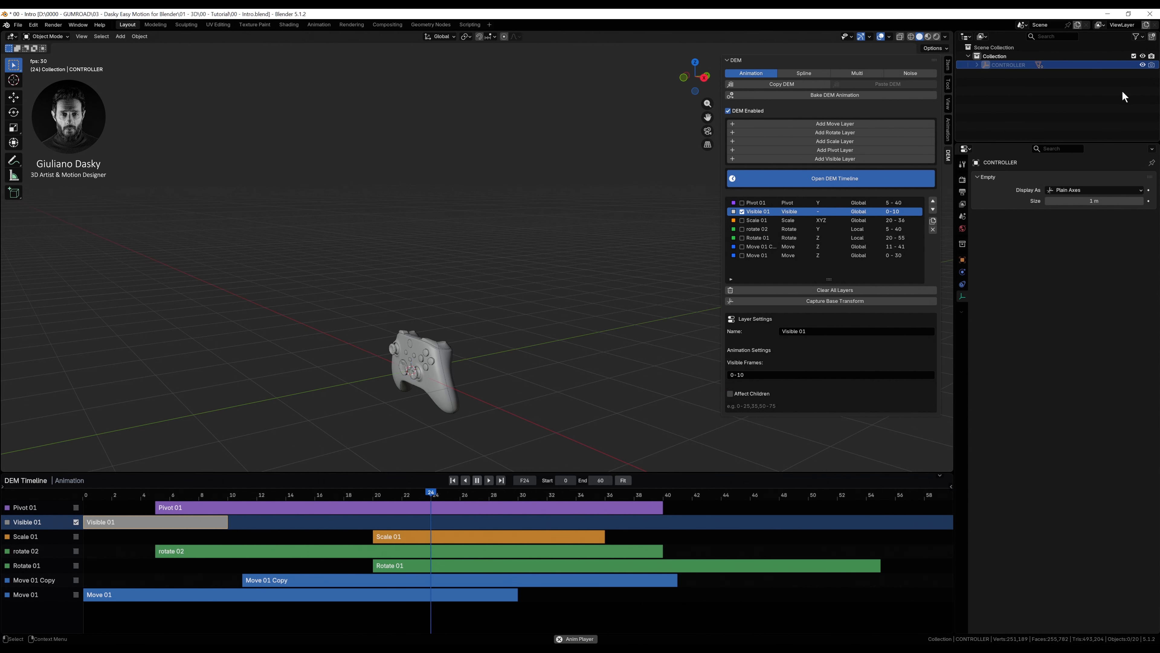
left_click(977, 65)
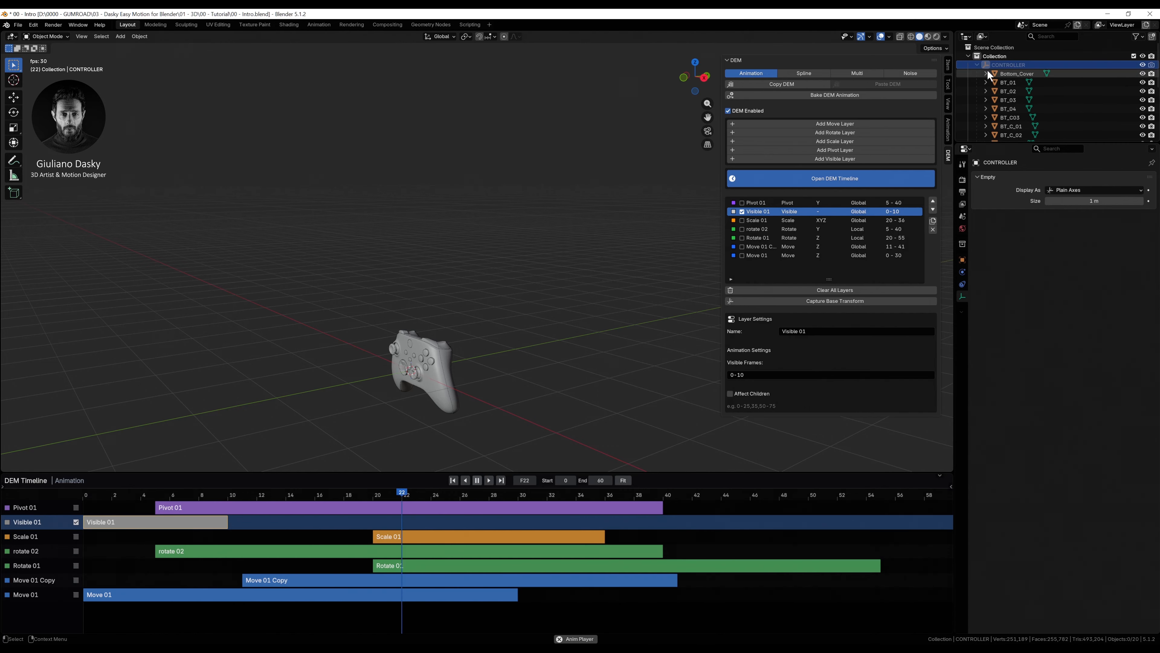
left_click(978, 66)
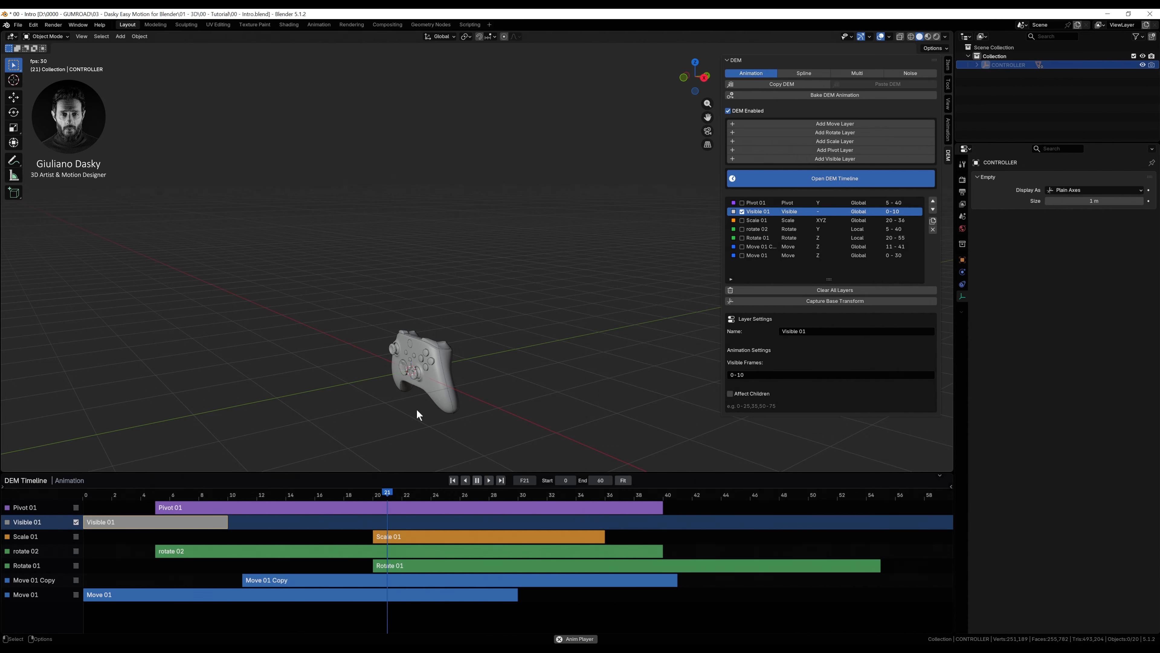
left_click(730, 393)
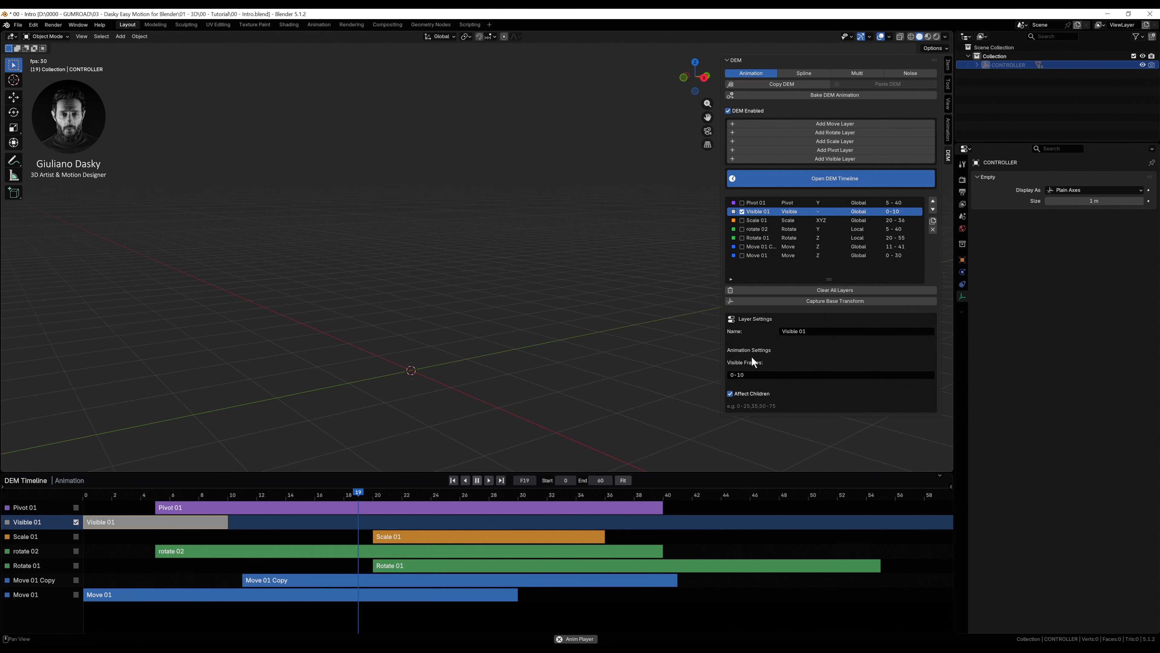
Step: Add a second visible range of 50-60 to the Visible 01 layer's frames
left_click(748, 374)
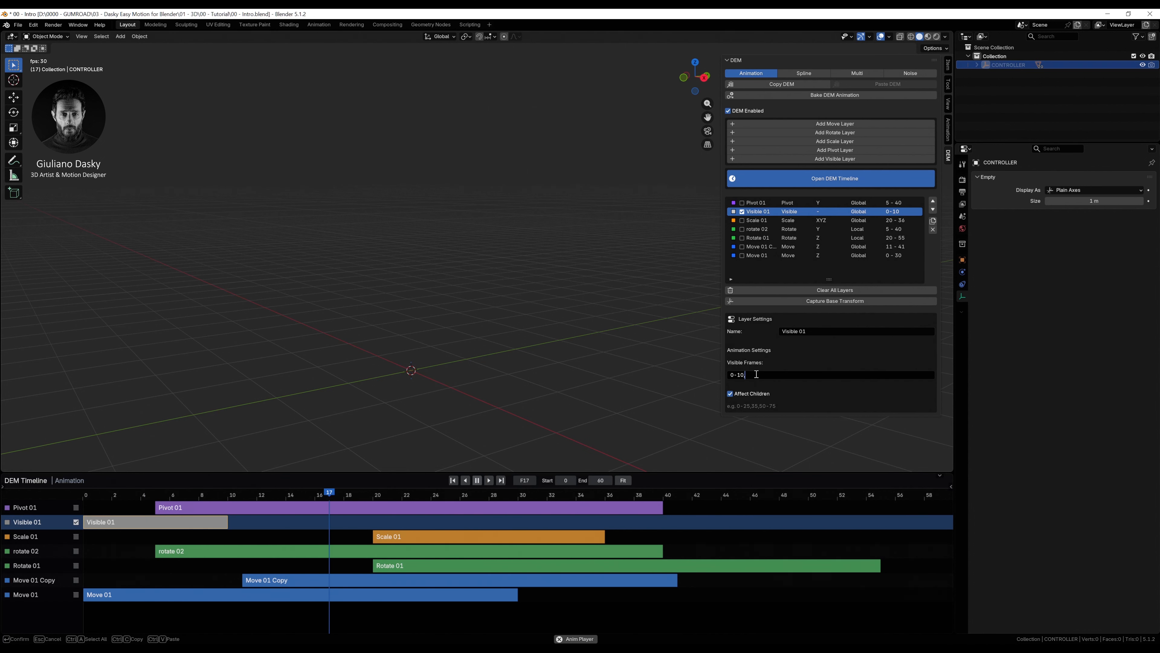
type(",50-60")
key("Return")
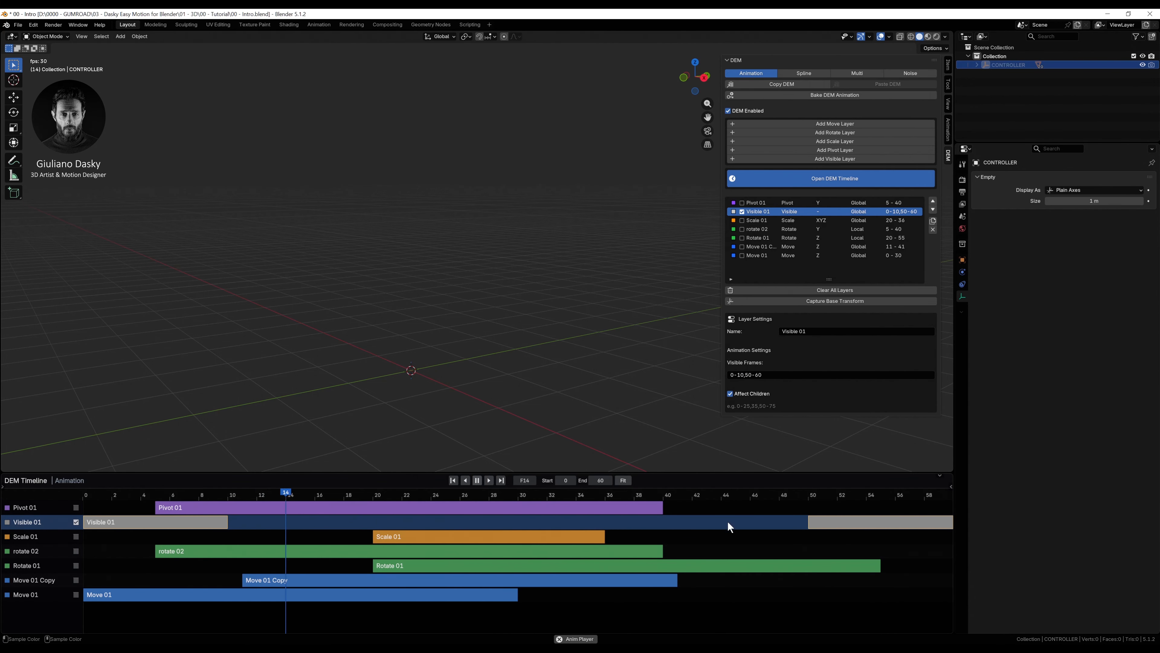
Step: Adjust the Visible 01 ranges in the timeline to frames 0-18 and 35-60
left_click_drag(227, 524, 445, 525)
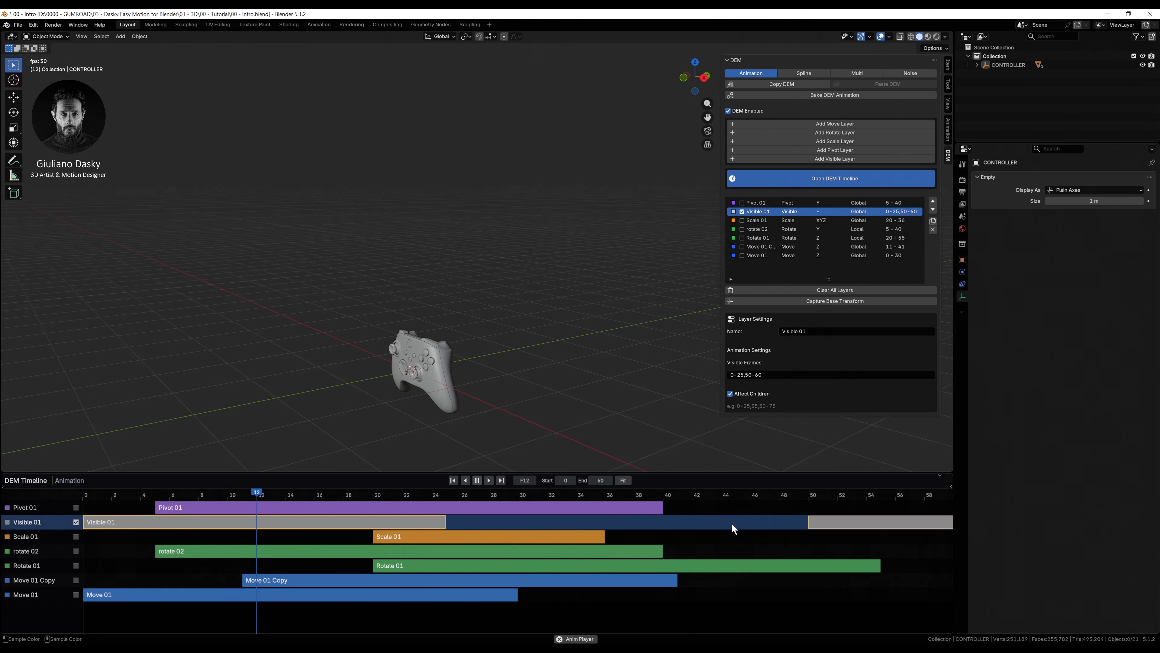
left_click_drag(807, 521, 578, 525)
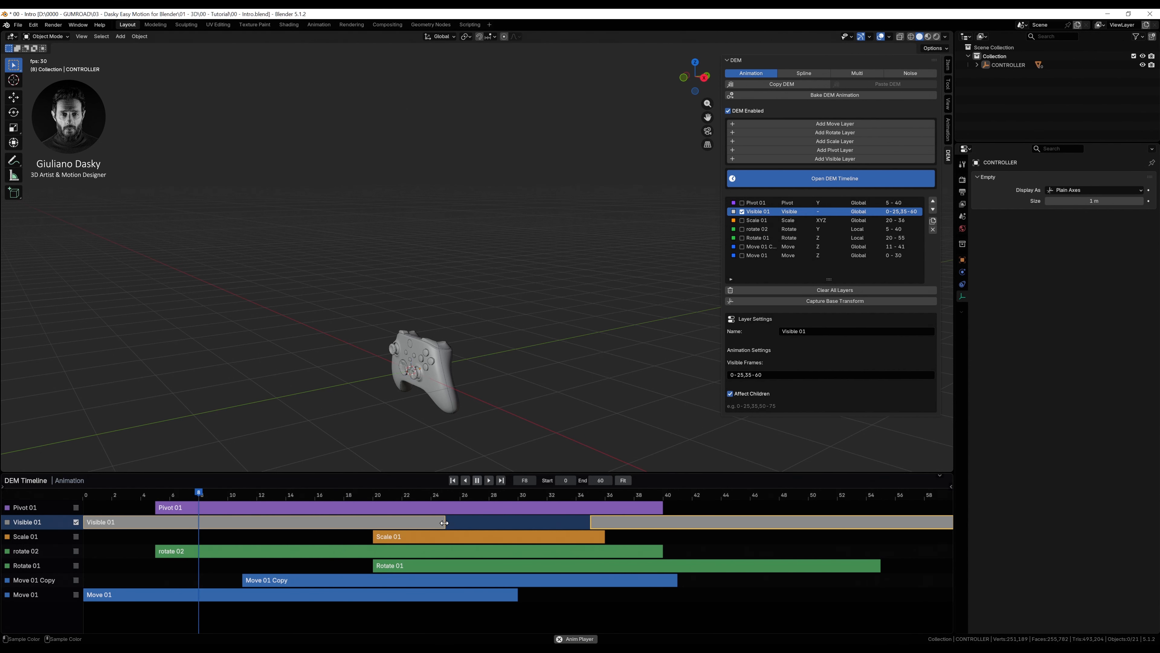
left_click_drag(444, 522, 343, 523)
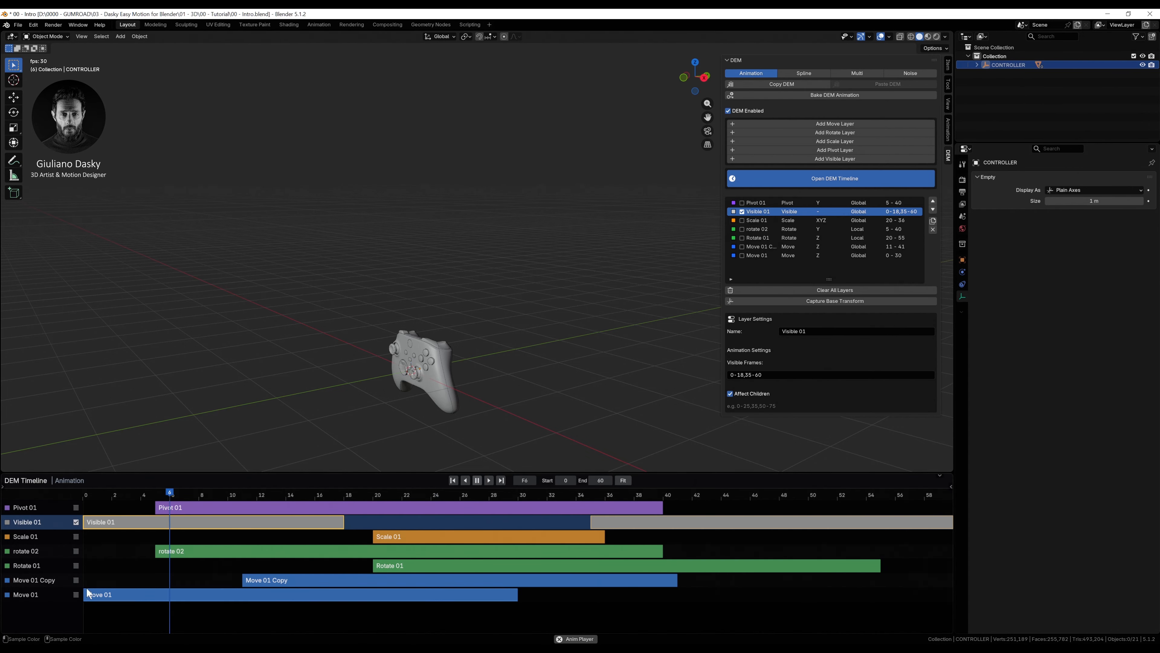
Step: Disable the Visible 01 layer and re-enable the Pivot, Scale, Rotate and Move layers
left_click(75, 508)
left_click(76, 551)
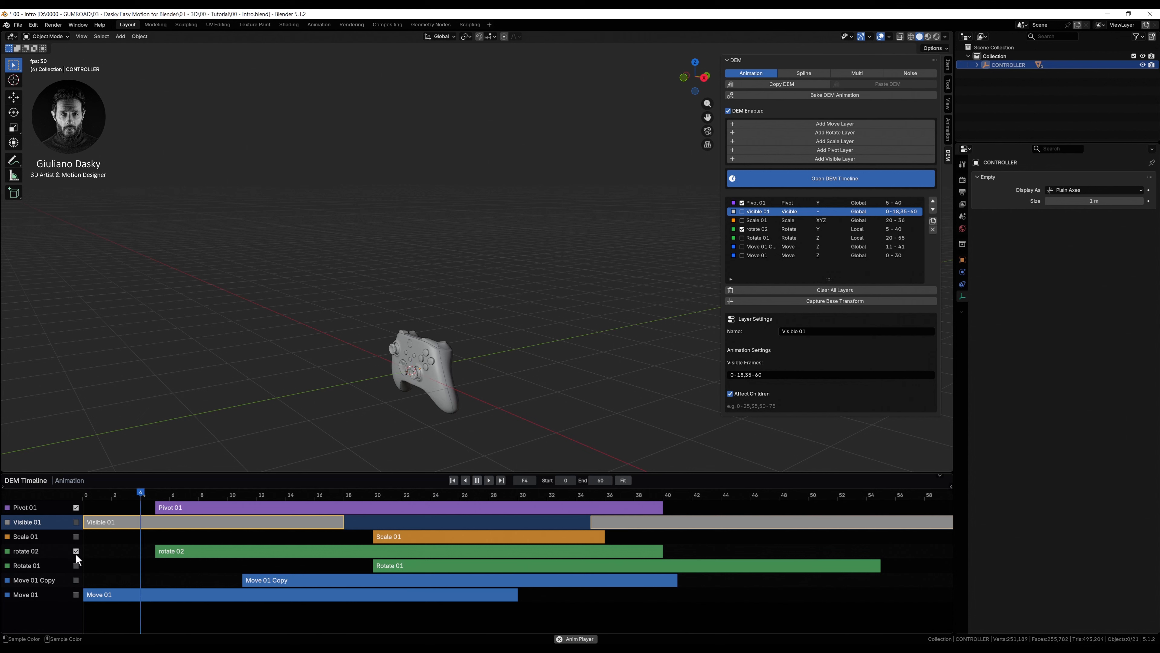
left_click(76, 565)
left_click(76, 580)
left_click(76, 594)
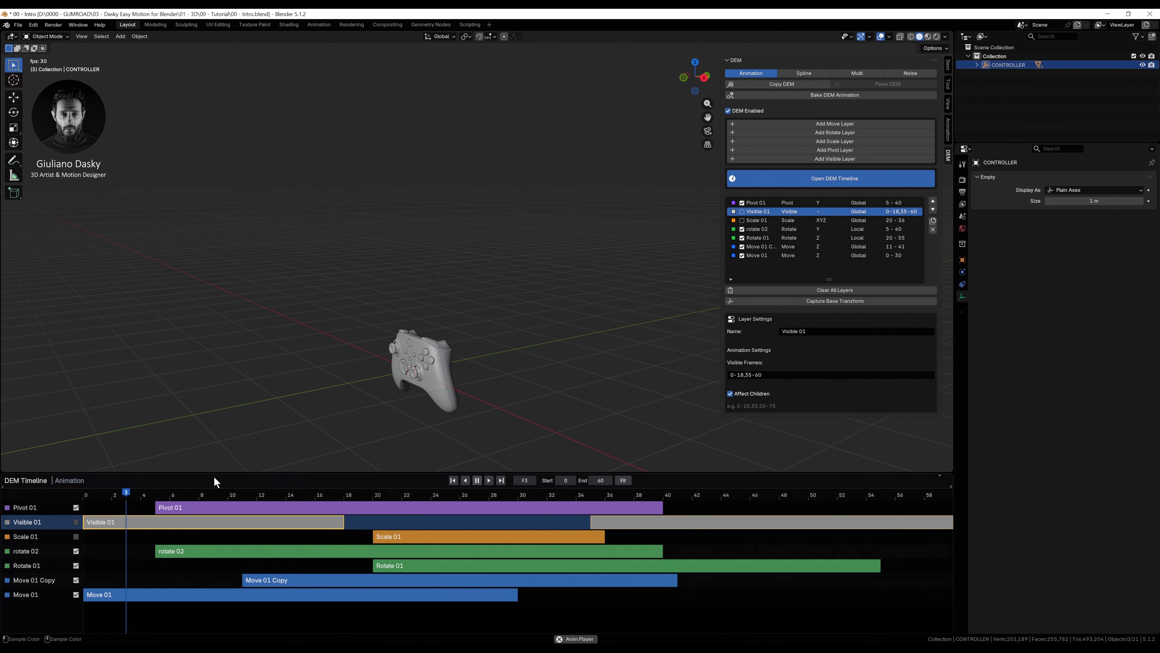
left_click(76, 536)
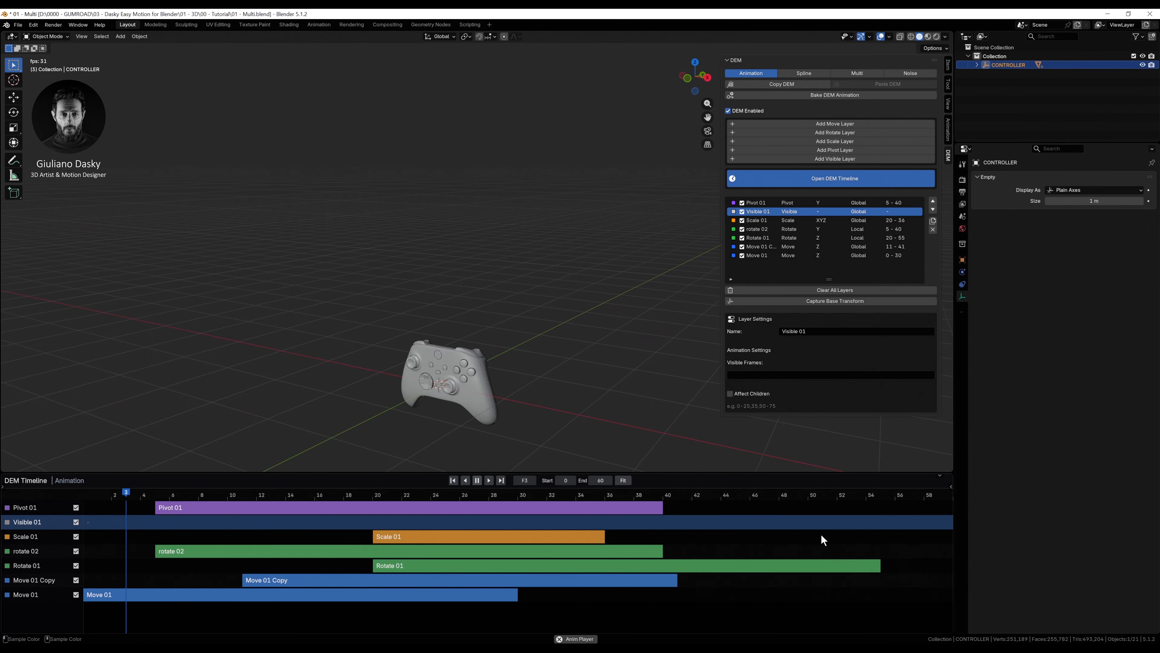
Step: Stop playback, return to frame 0, and disable the Pivot 01, Visible 01, Scale 01 and rotate 02 layers
left_click(476, 481)
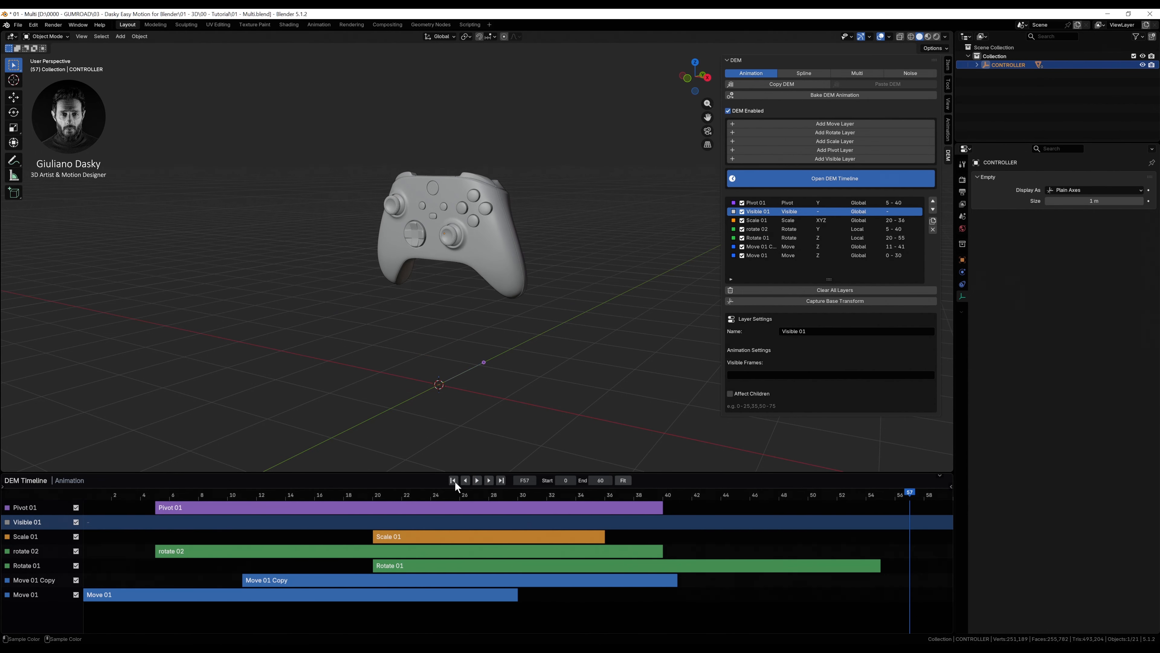
left_click(77, 522)
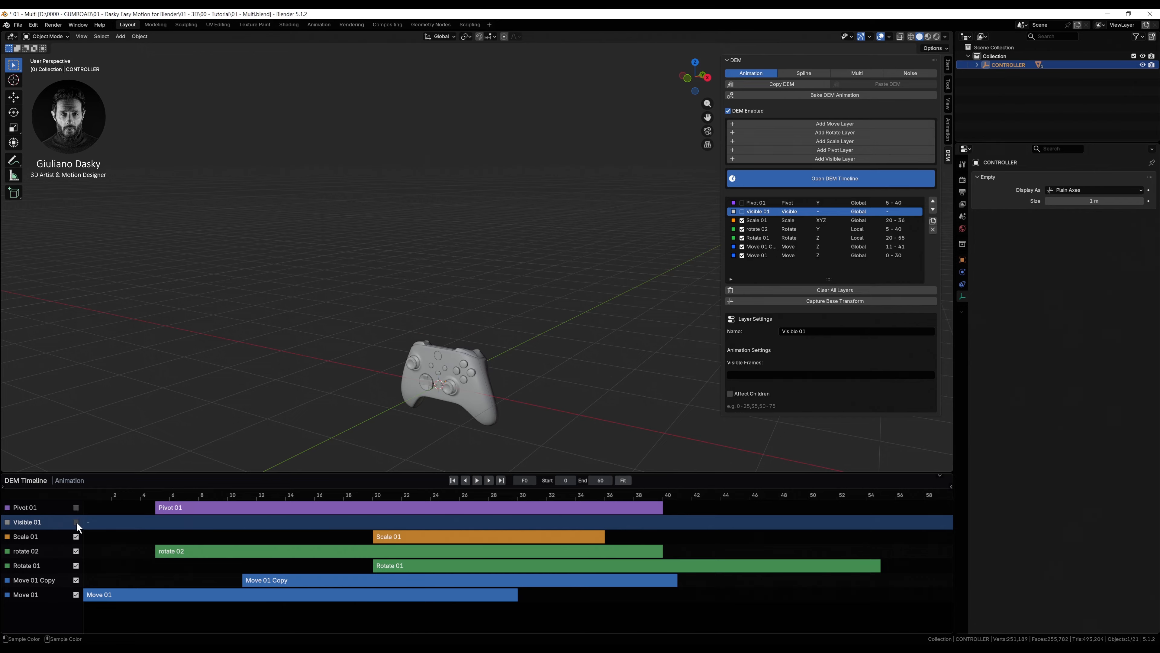
left_click(76, 536)
left_click(76, 551)
Step: Switch DEM to Multi mode, fill the object list from CONTROLLER's children, and enlarge the list
left_click(856, 74)
middle_click_drag(452, 388, 441, 333, "alt")
left_click_drag(441, 333, 483, 297, "alt")
left_click(976, 65)
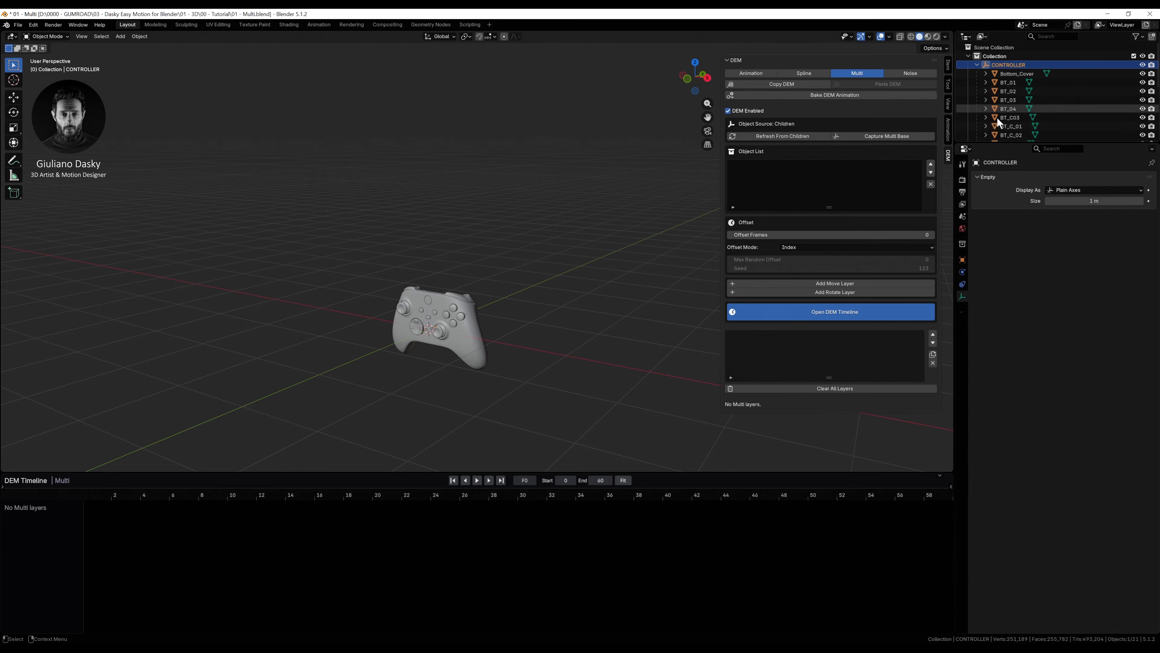
left_click(976, 65)
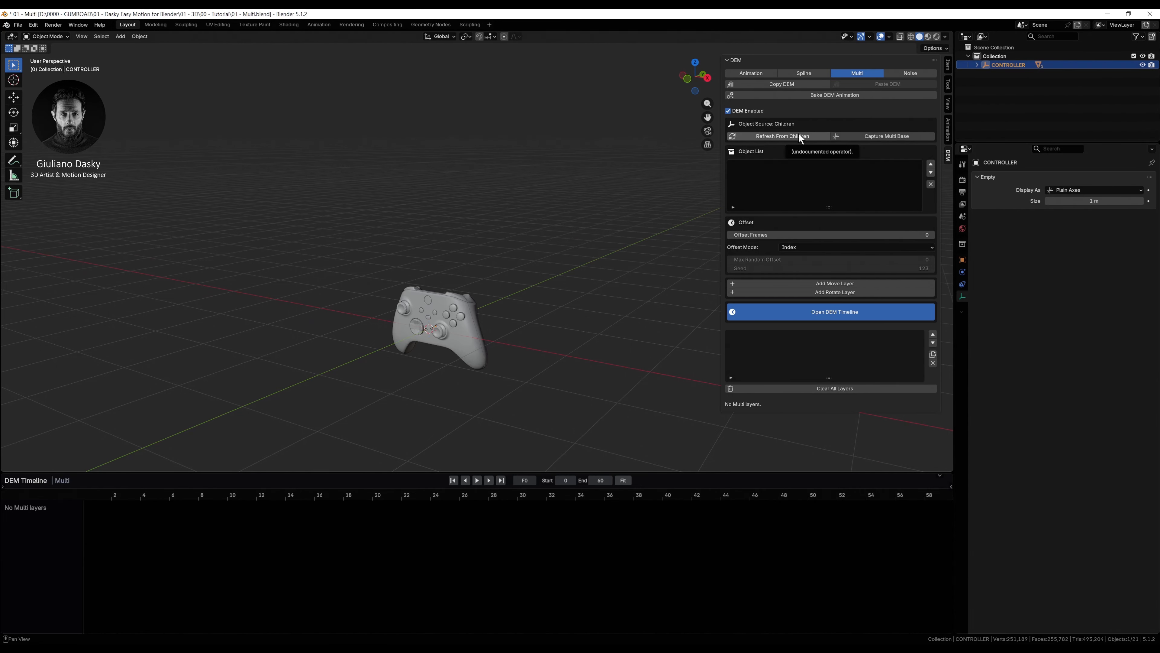
left_click(779, 137)
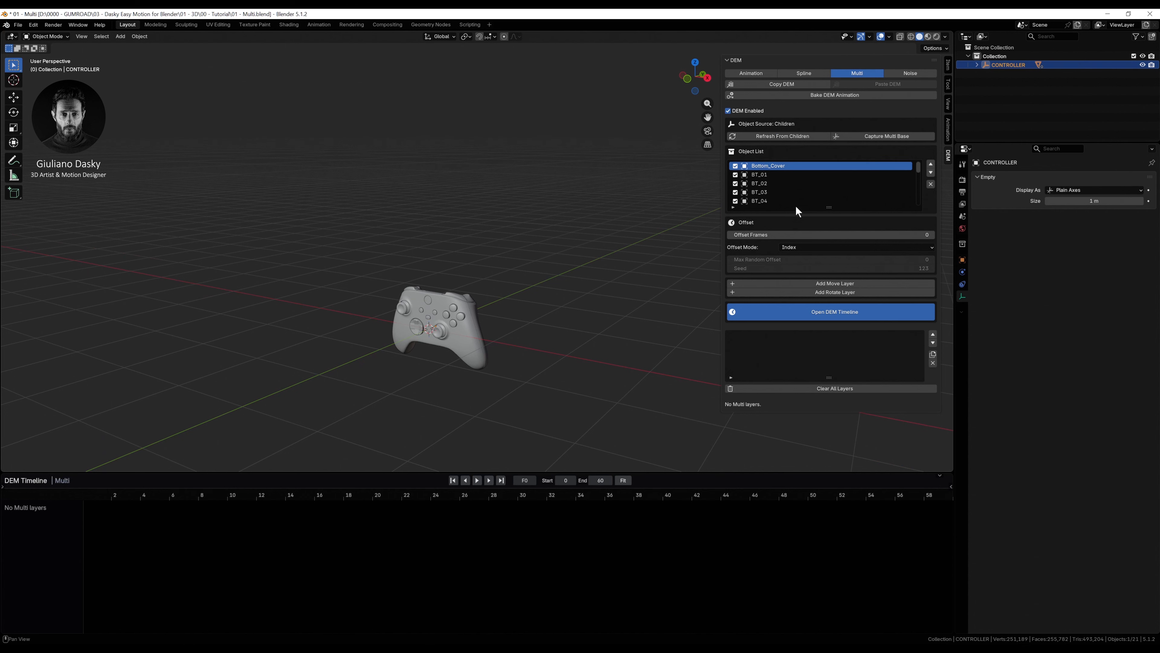
mouse_move(828, 205)
left_mouse_down()
mouse_move(828, 243)
mouse_move(825, 218)
left_mouse_up()
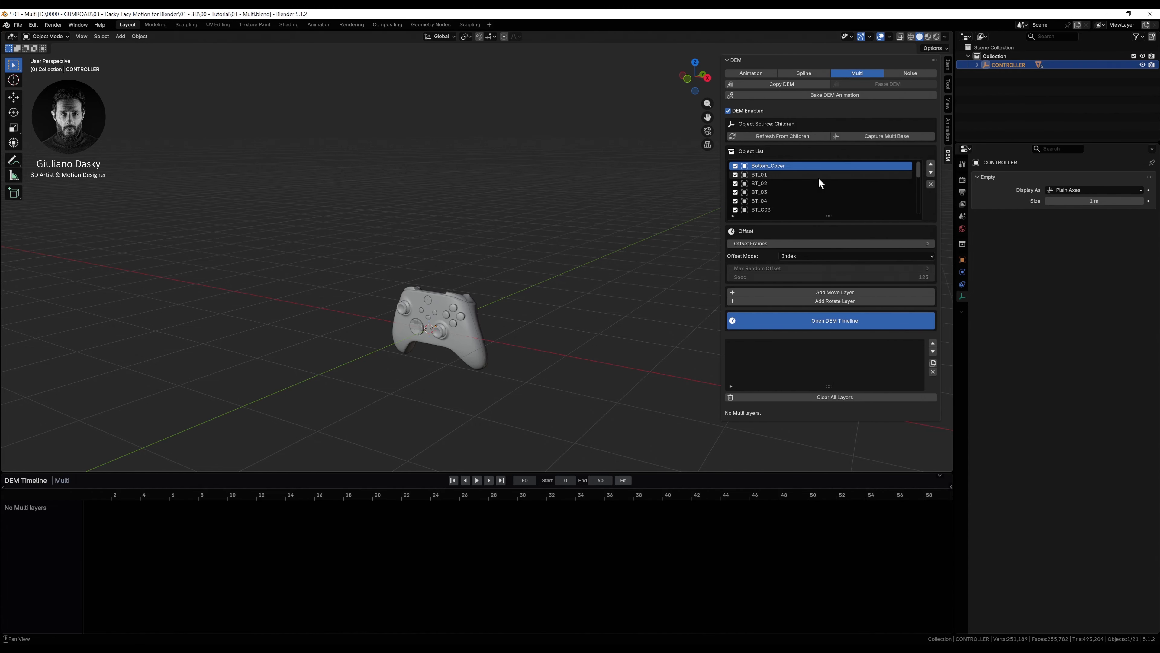
Step: Add a Multi Move layer and extend it to span frames 0 to 30
left_click(824, 293)
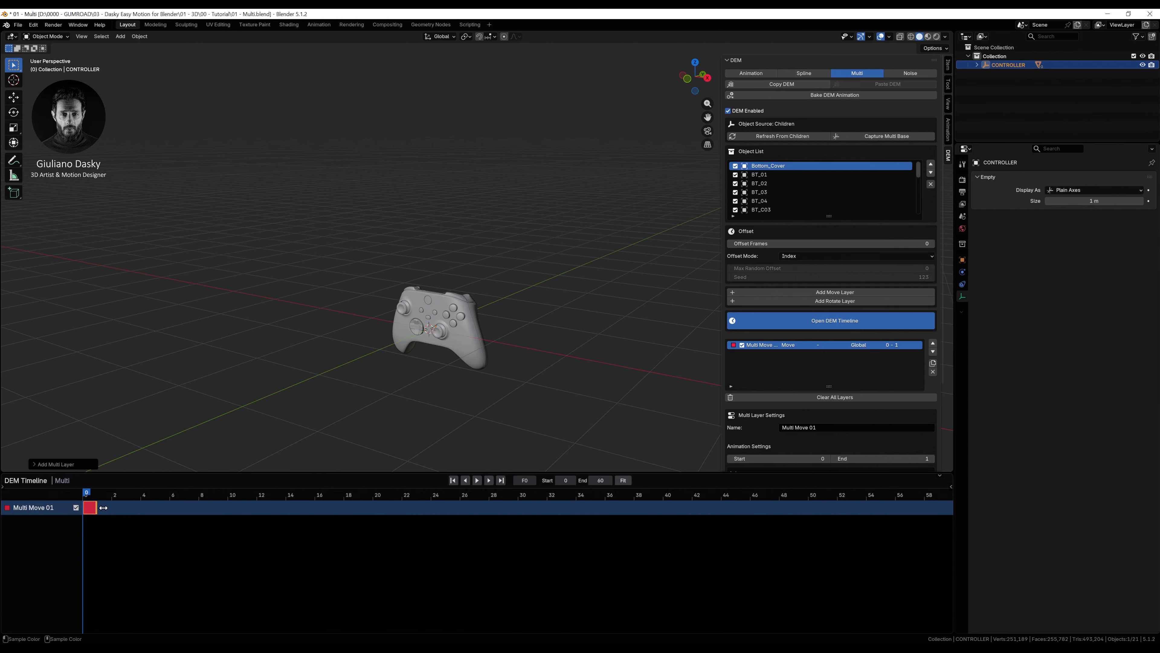
left_click_drag(104, 507, 532, 515)
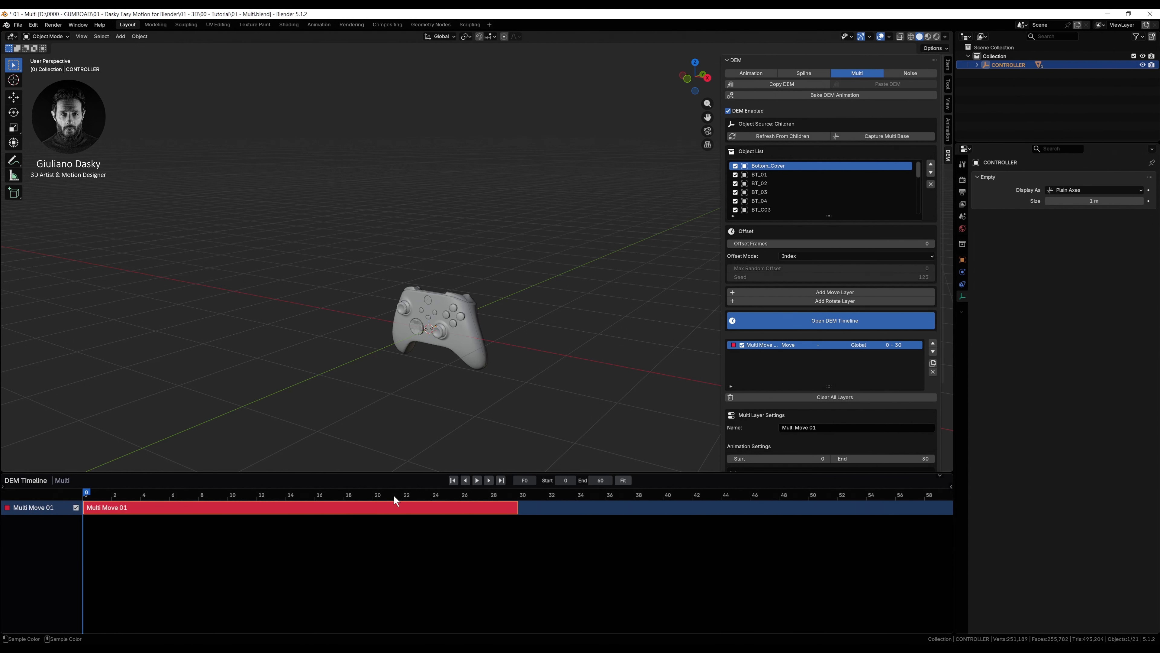
scroll(824, 384, "down", 3)
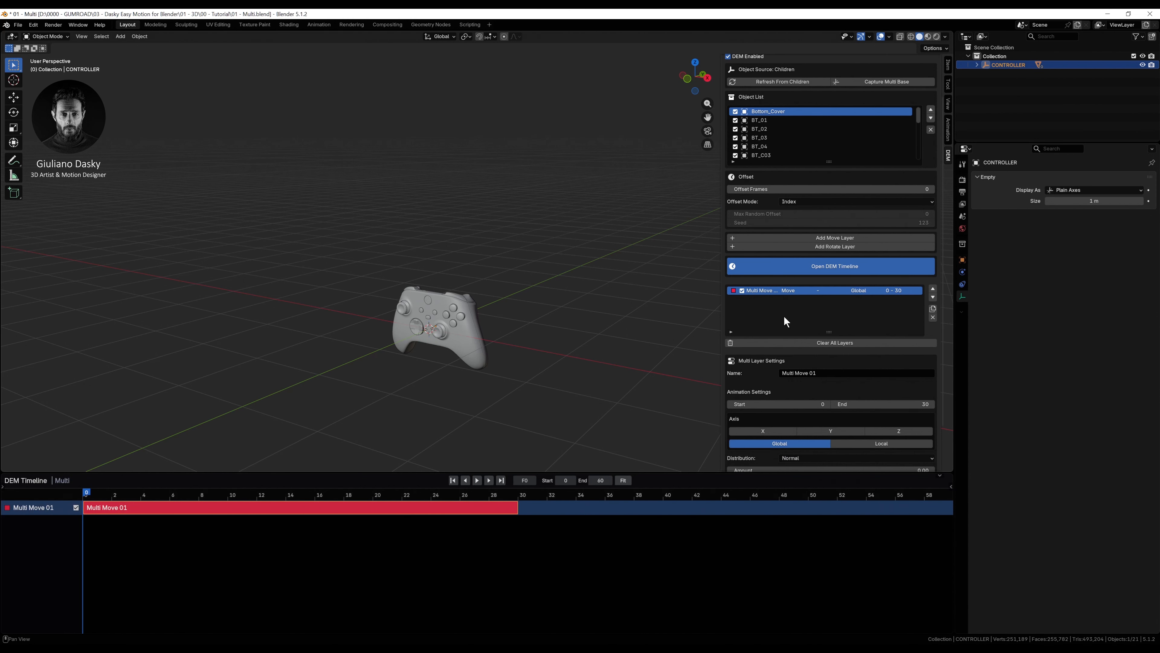
Step: Set the Multi Move 01 layer to the Z axis in Local space with Normal distribution
scroll(801, 413, "down", 1)
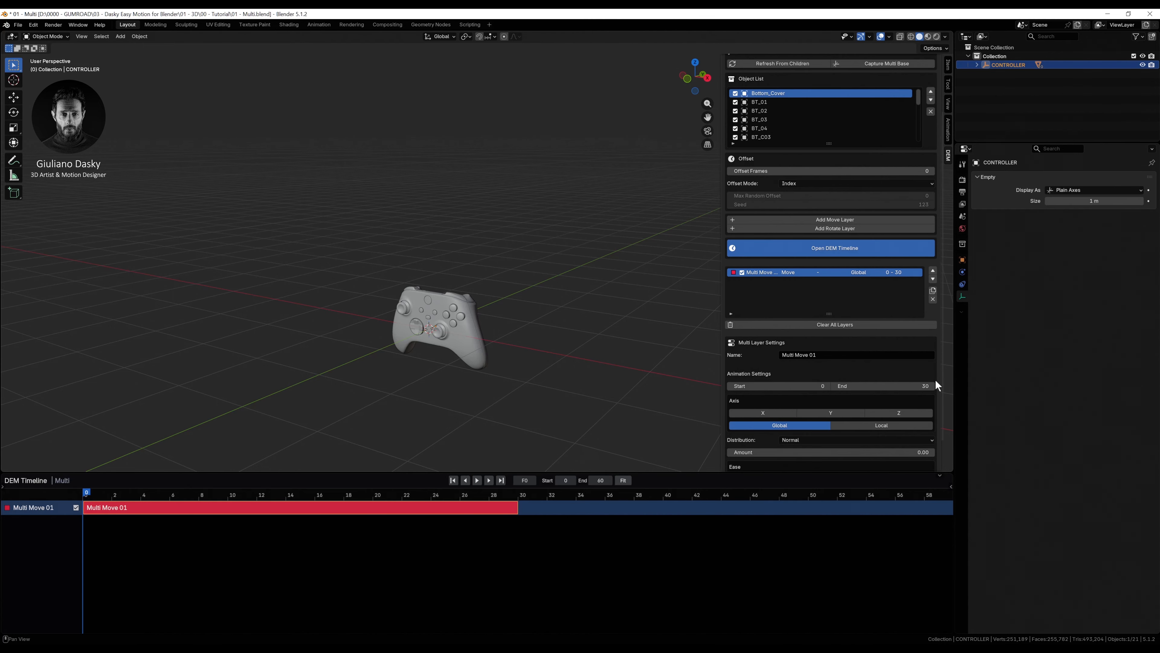
left_click(893, 413)
left_click(878, 427)
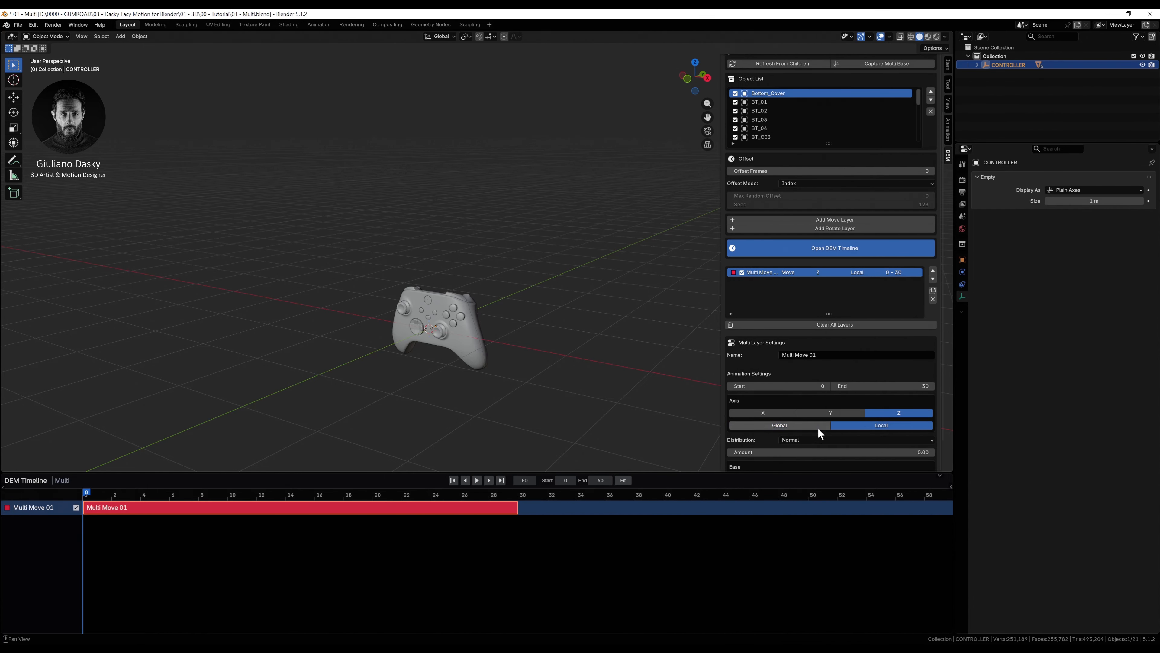
left_click(797, 440)
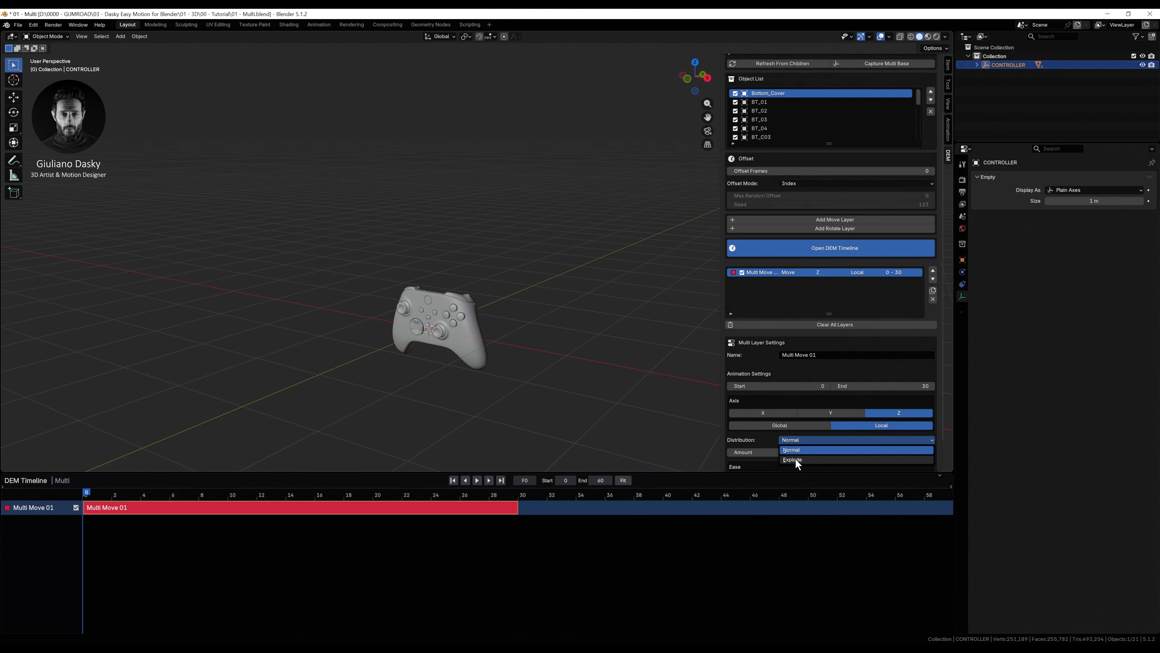
left_click(796, 450)
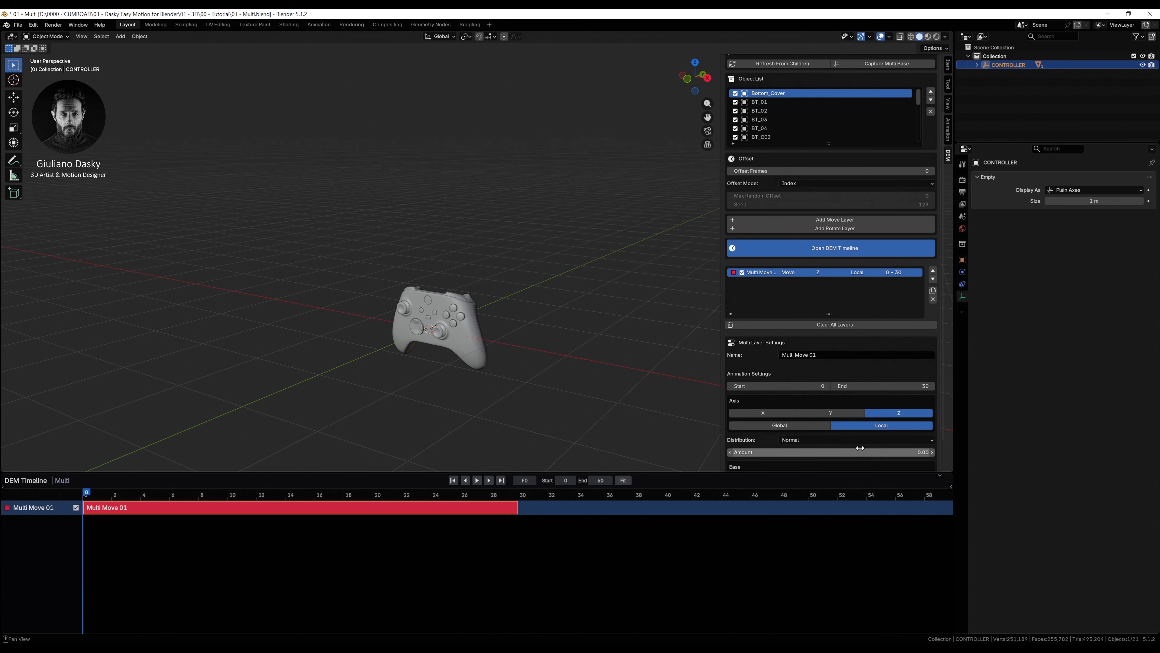
Step: Switch the Multi Move 01 layer to the Y axis with Explode distribution and an amount of 5
left_click(918, 453)
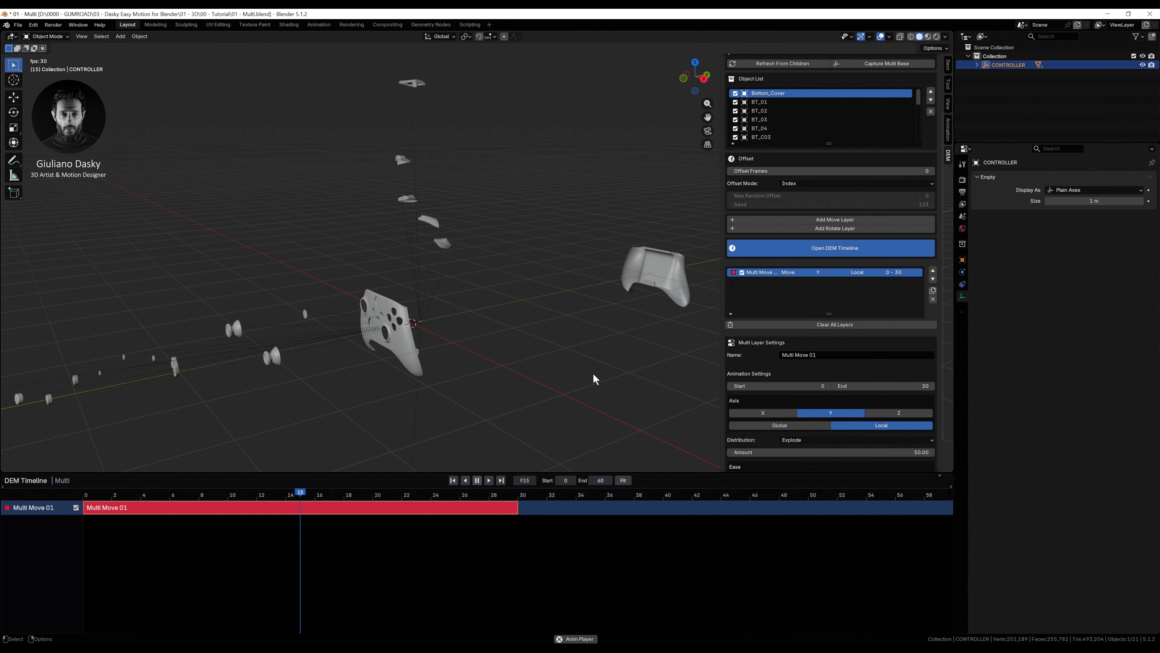
left_click(919, 453)
type("5")
key("Return")
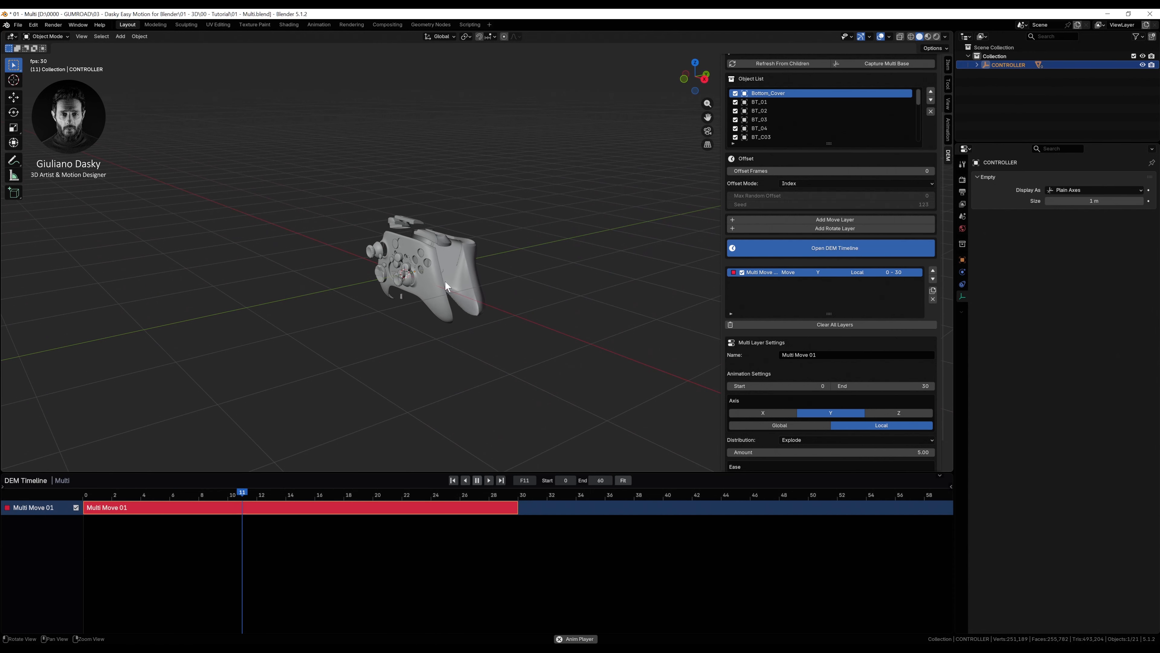
Step: Shrink the DEM Timeline area to reveal all layer settings and set the Multi Move 01 ease shape to Circular
scroll(777, 351, "down", 2)
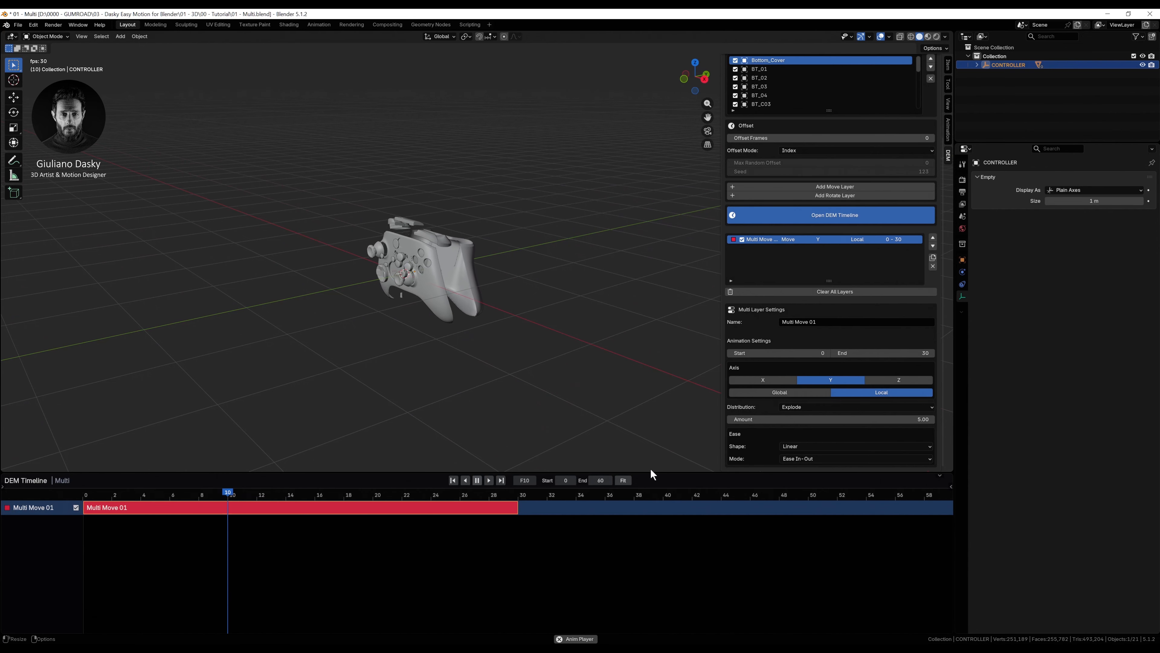
left_click_drag(644, 473, 643, 537)
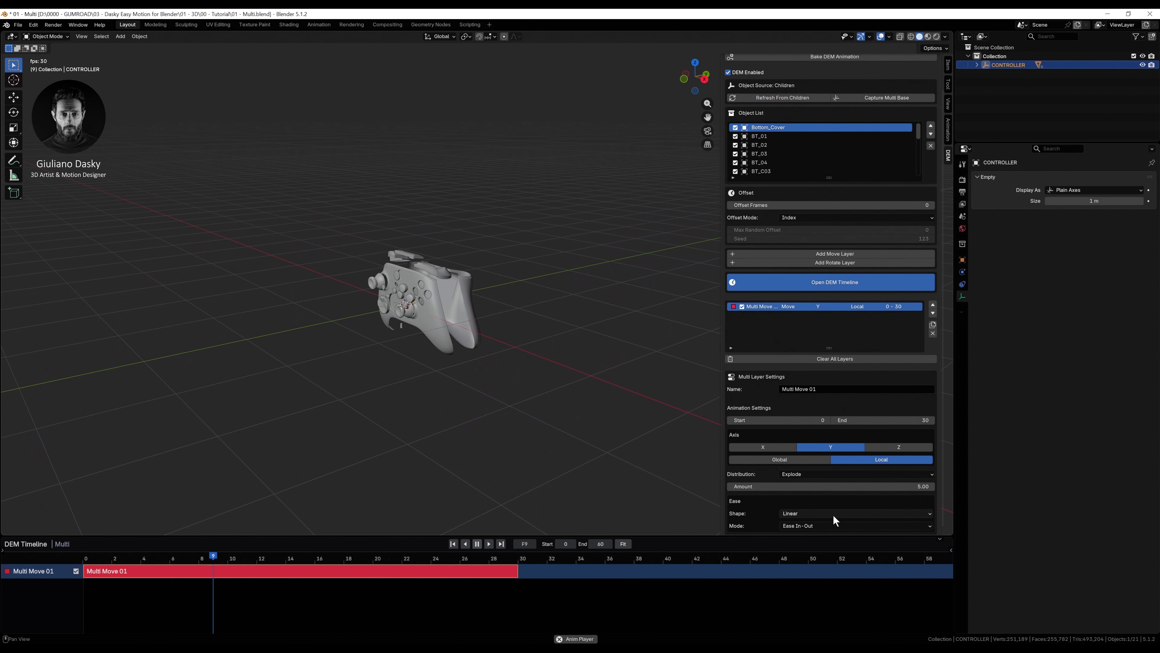
left_click(822, 514)
left_click(795, 543)
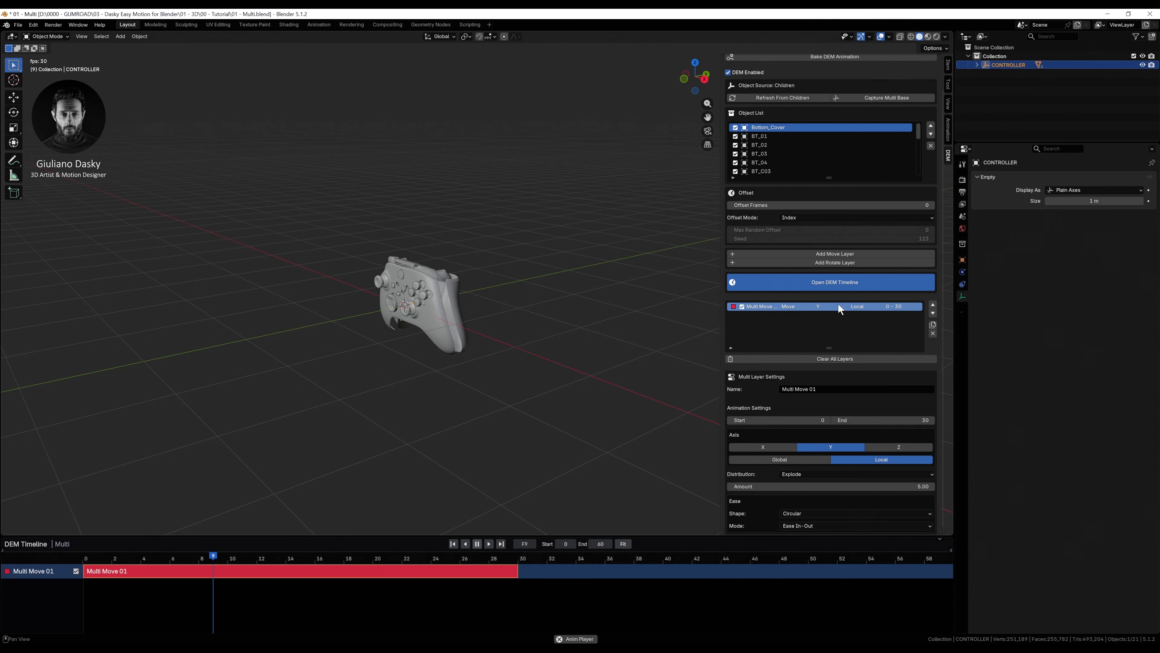
Step: Duplicate the Multi Move 01 layer and set the copy's amount to -5
left_click(933, 324)
left_click(917, 486)
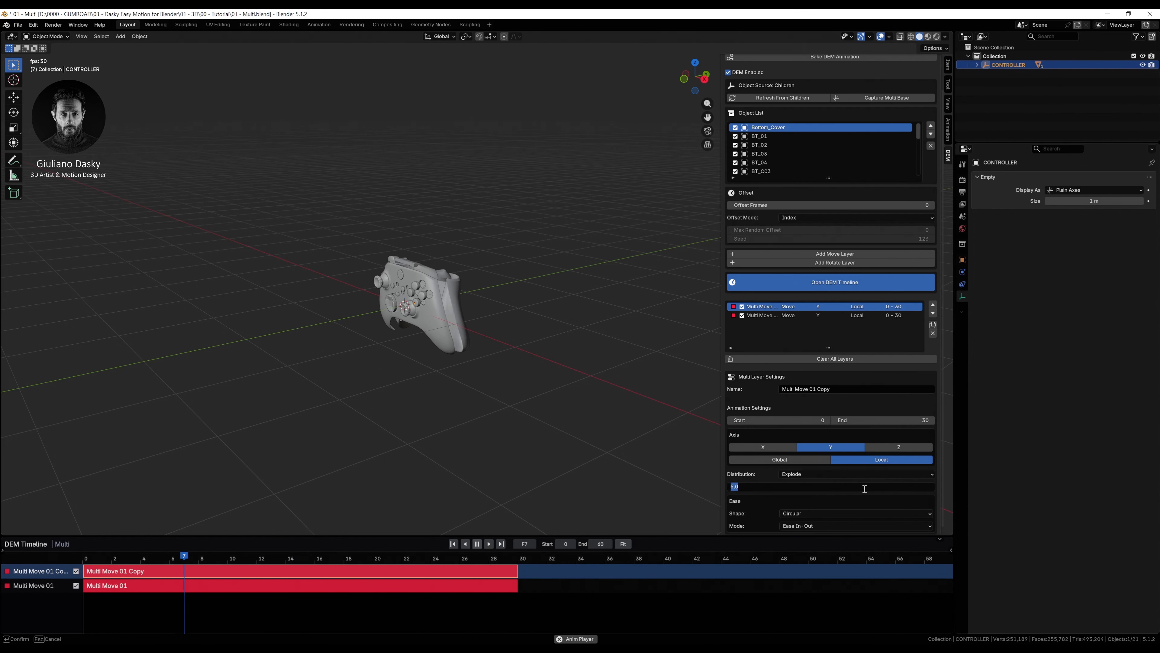
type("-")
key("Return")
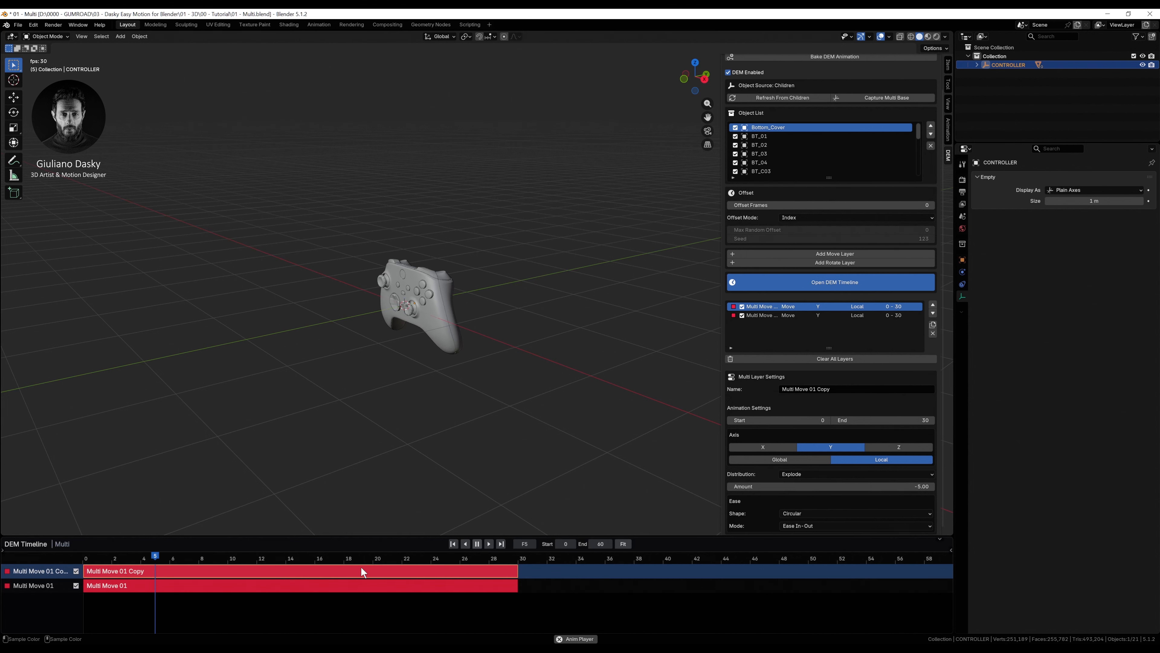
Step: Shift the Multi Move 01 Copy layer in the timeline to span frames 20 to 50
left_click_drag(358, 571, 572, 588)
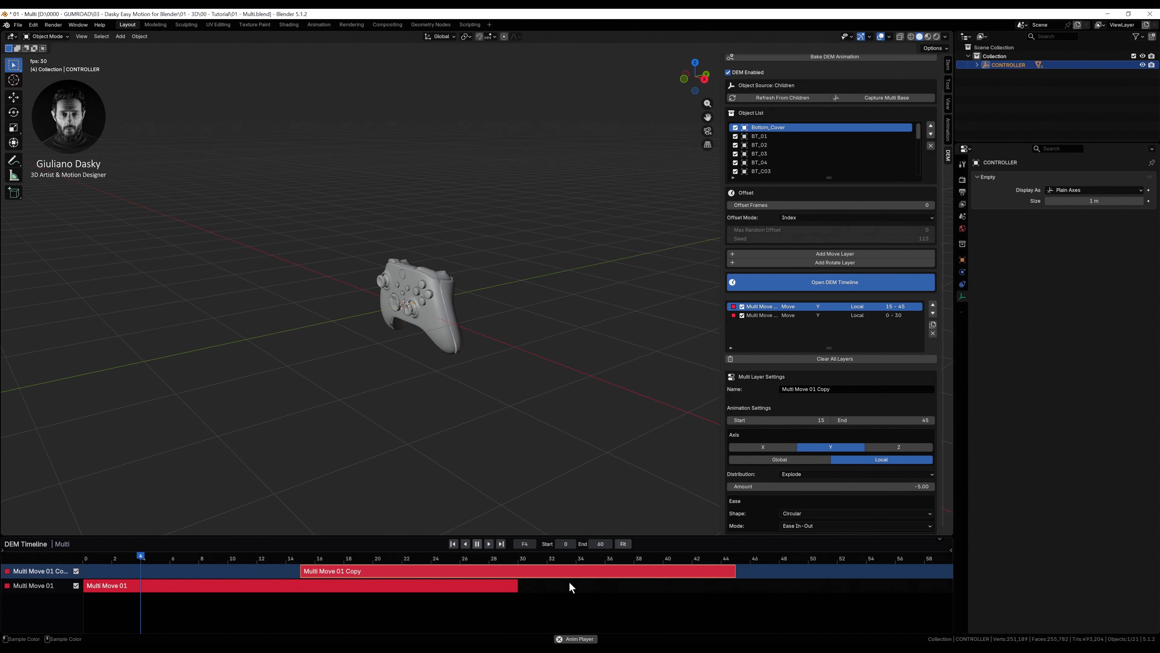
middle_click_drag(459, 354, 482, 313, "shift")
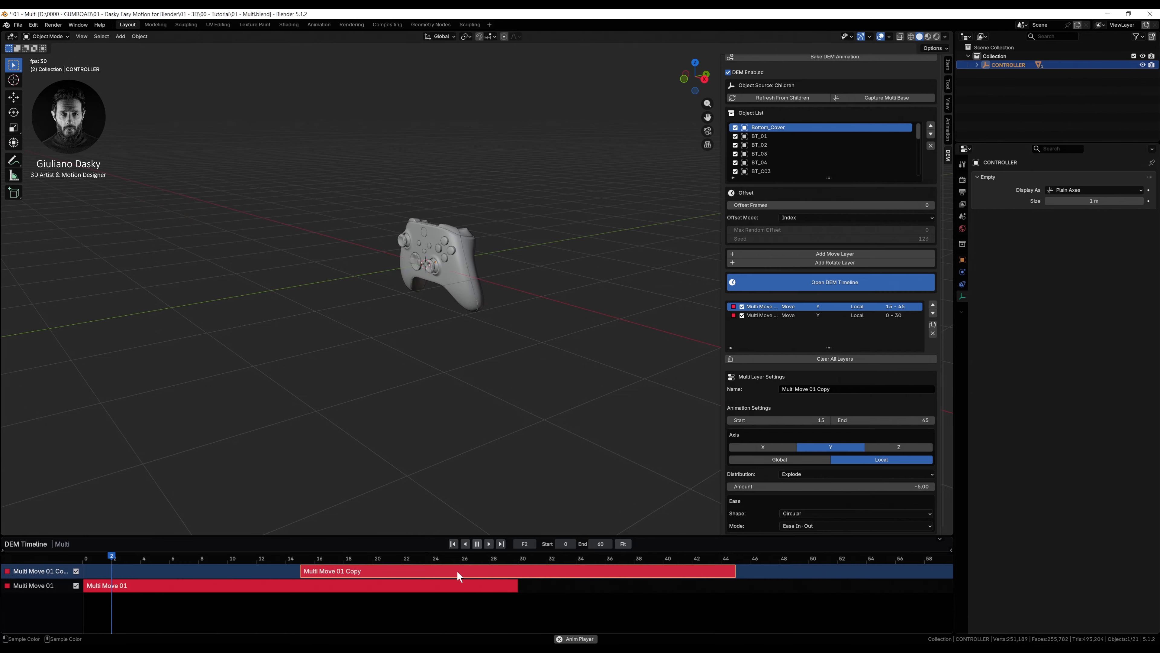
left_click_drag(436, 571, 509, 570)
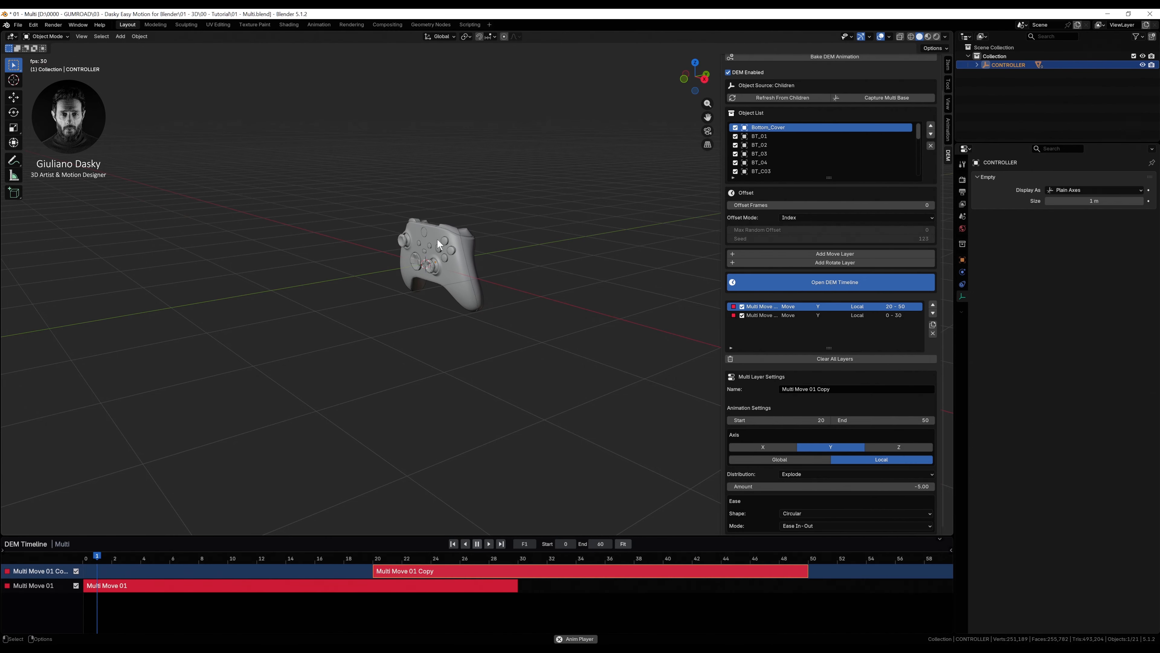
scroll(439, 257, "up", 2)
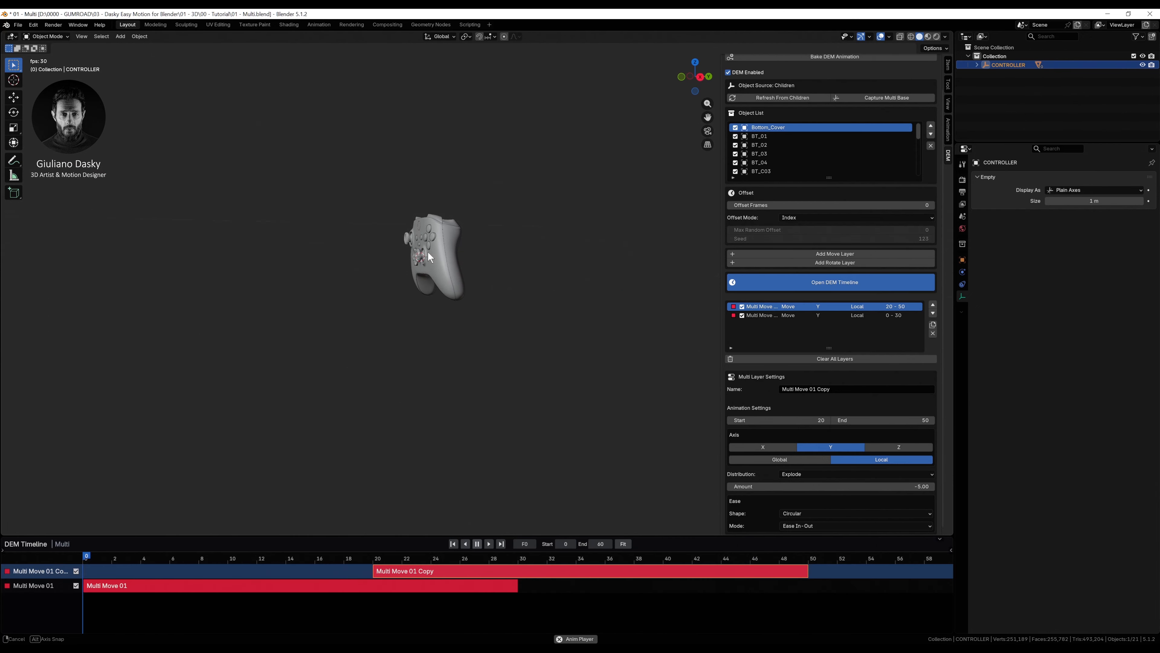
mouse_move(413, 233)
left_mouse_down("alt")
mouse_move(458, 239)
mouse_move(434, 239)
left_mouse_up("alt")
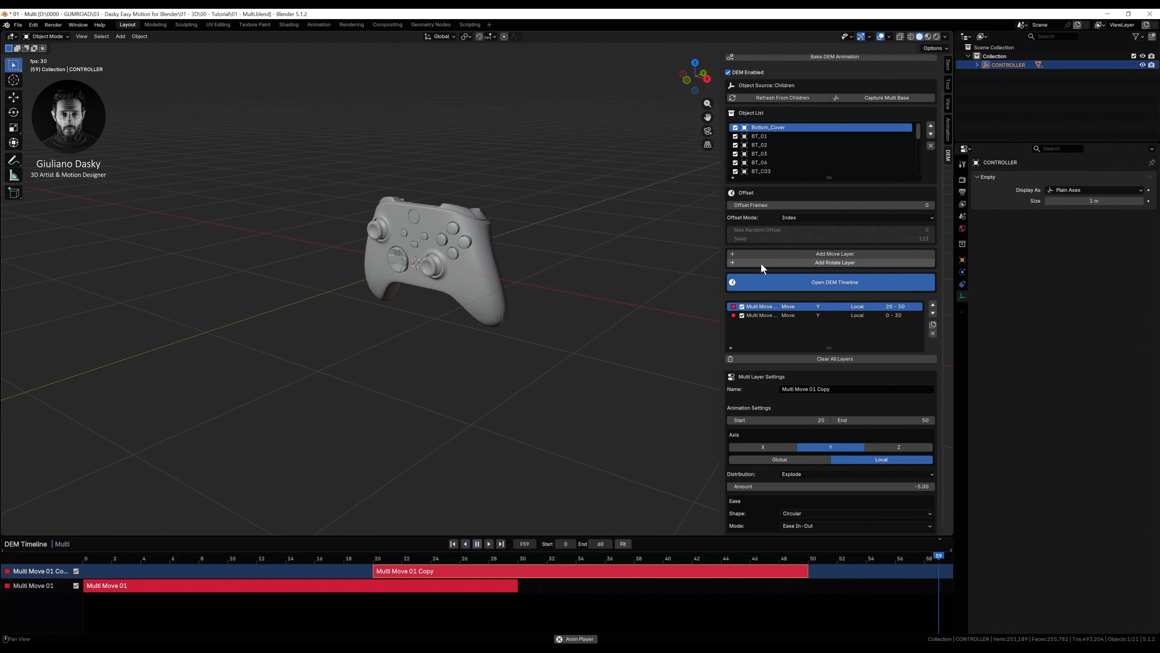
Step: Add a Multi Rotate layer spanning frames 0 to 50 and set its rotation to 360 degrees
left_click(828, 263)
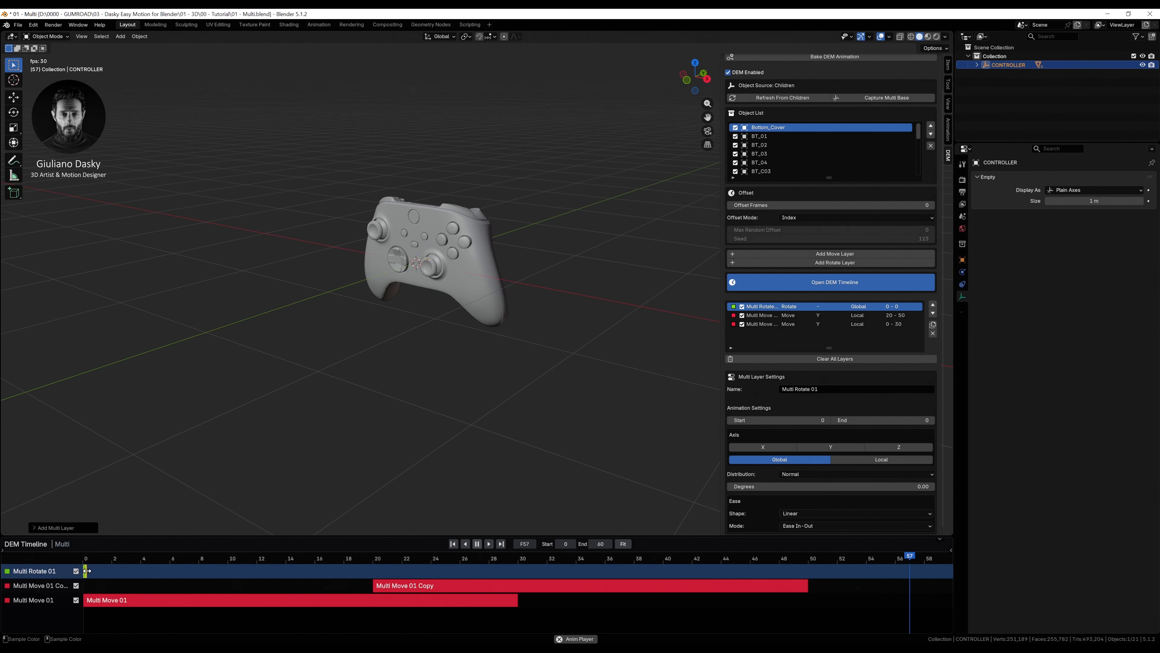
left_click_drag(87, 571, 808, 568)
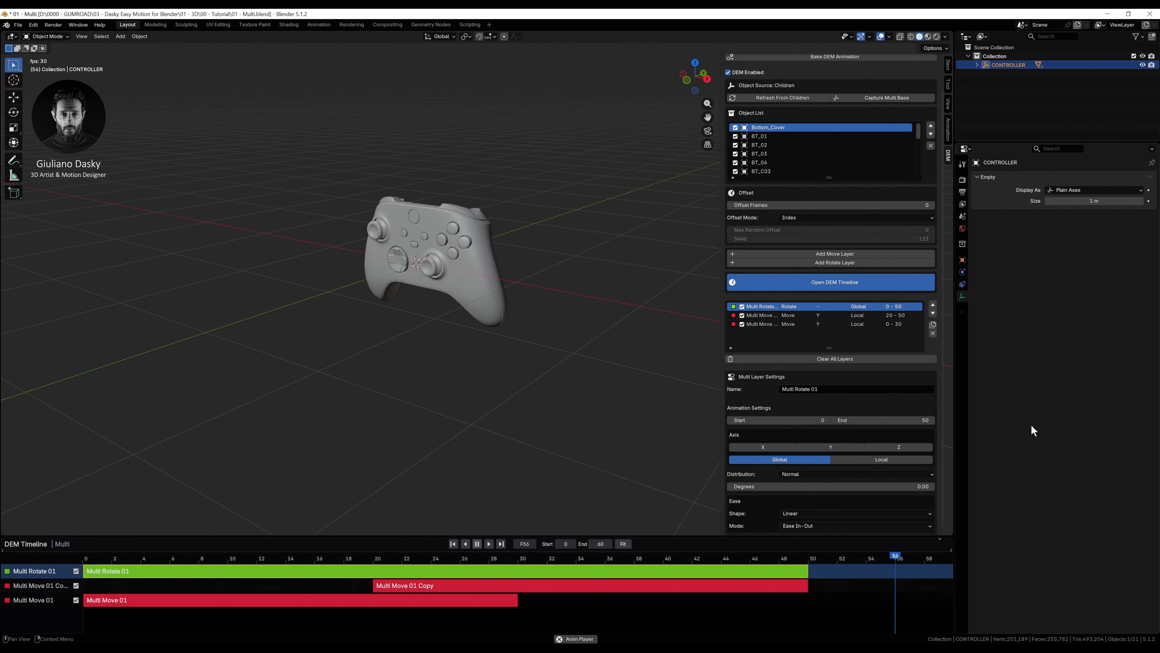
left_click(886, 486)
type("360")
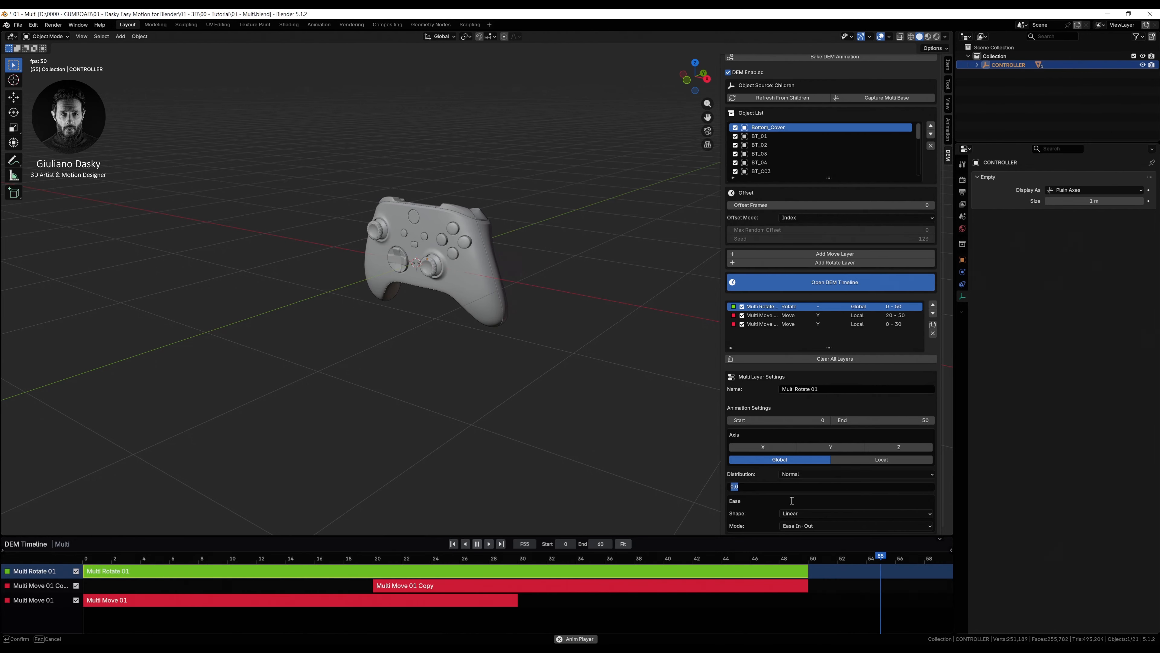
key("Return")
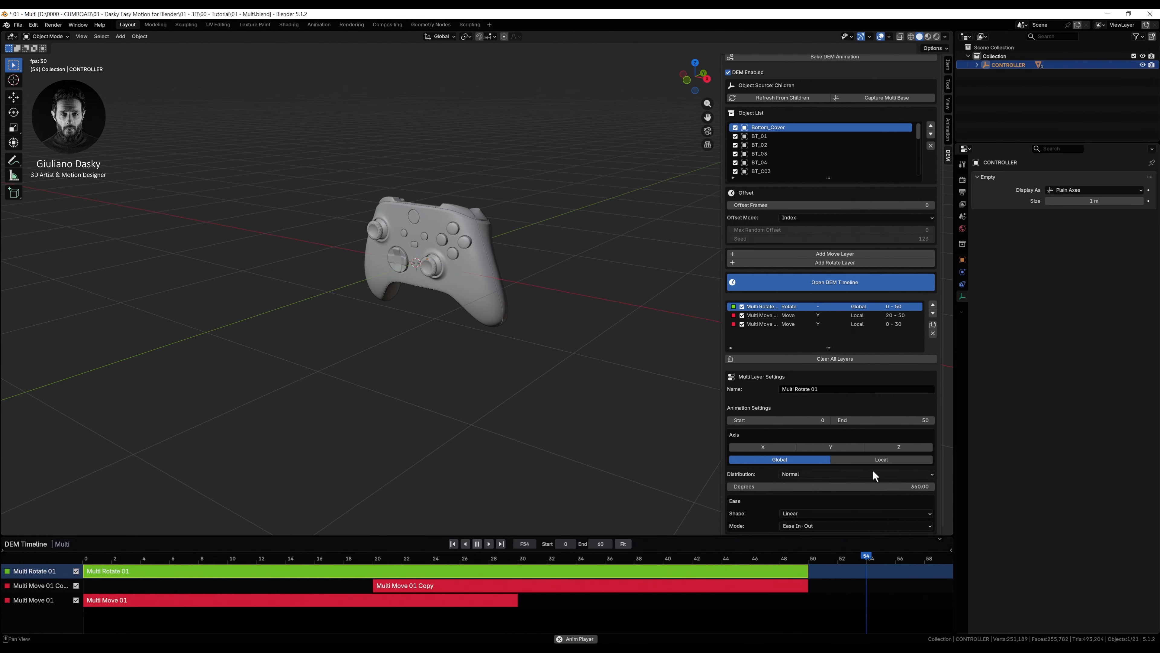
Step: Set the Multi Rotate 01 layer to the local Y axis with a Circular ease shape
left_click(878, 459)
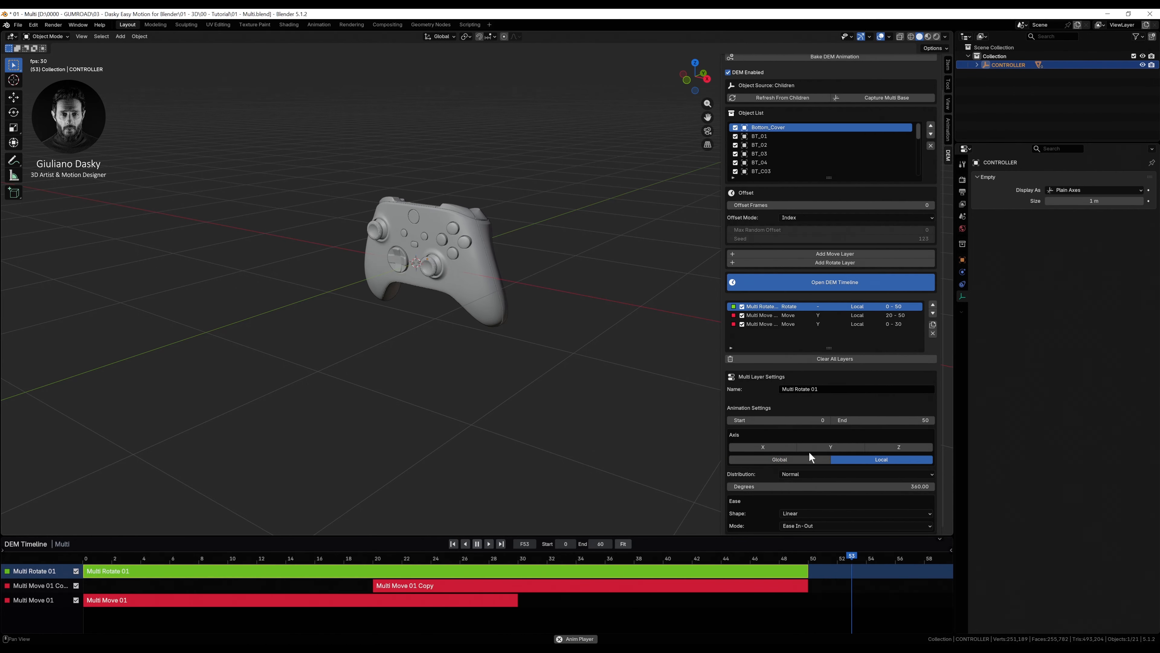
left_click(829, 447)
left_click(806, 514)
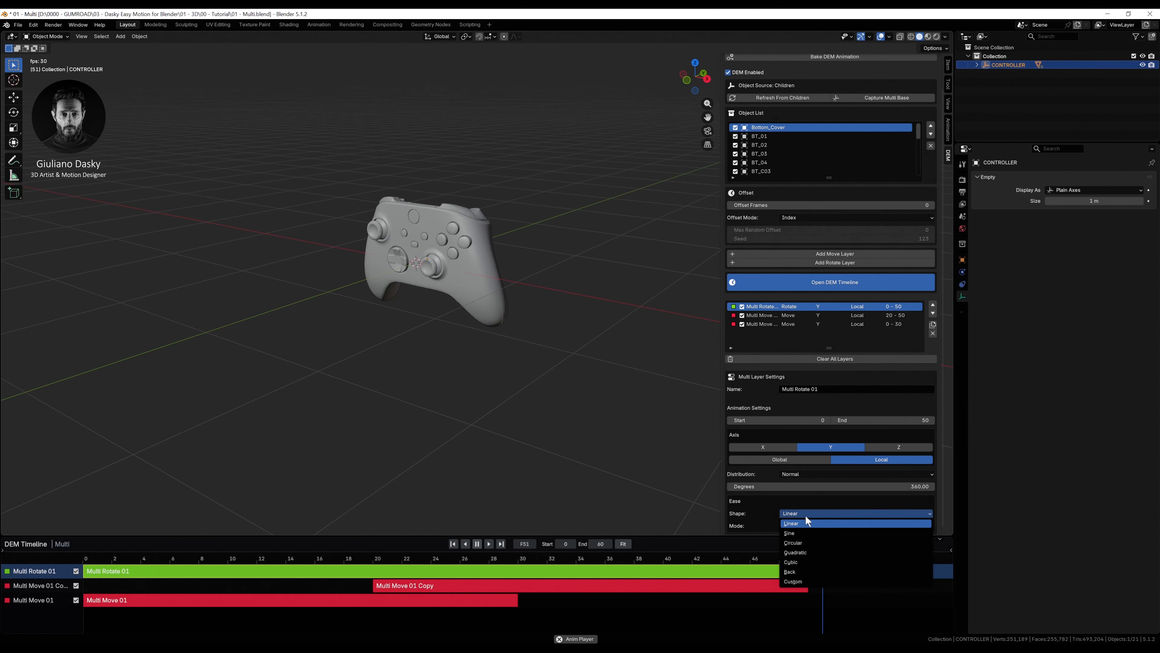
left_click(794, 544)
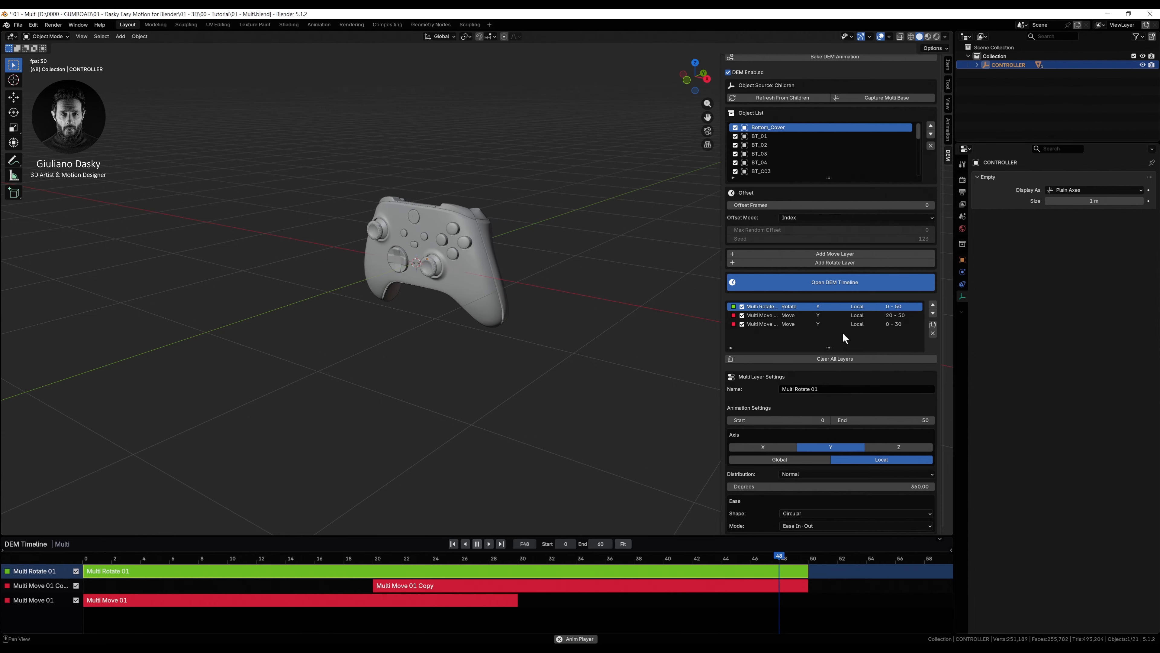
Step: Delete the Multi Rotate 01 layer
left_click(933, 334)
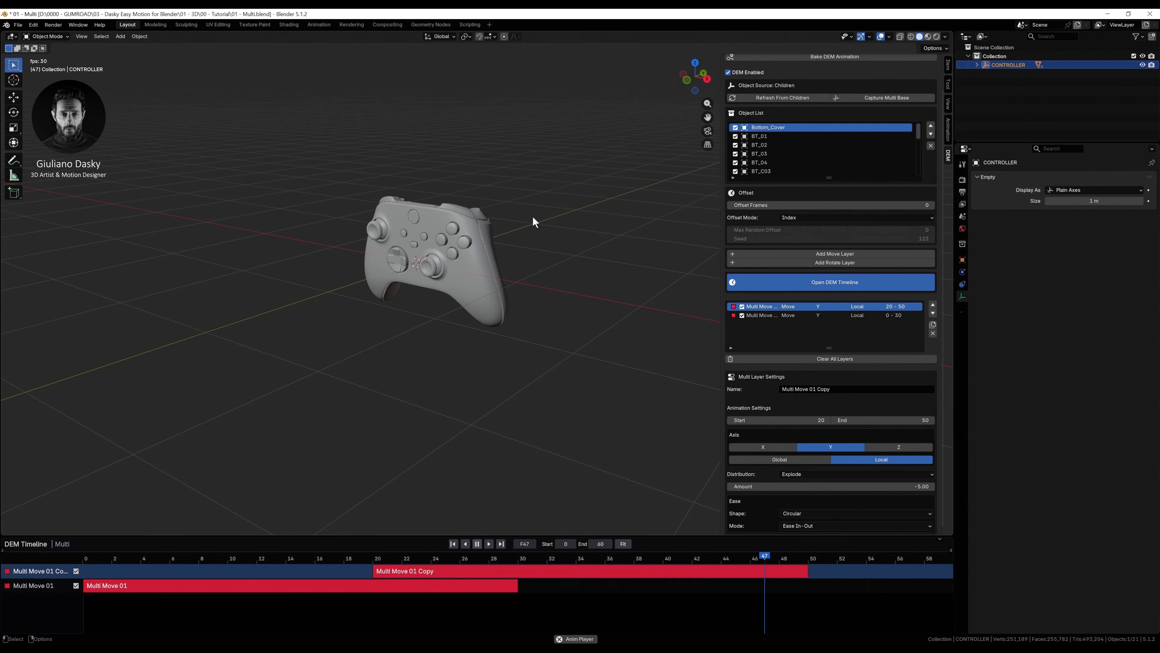
mouse_move(423, 262)
middle_mouse_down()
mouse_move(412, 241)
mouse_move(431, 242)
middle_mouse_up()
scroll(412, 249, "up", 2)
Step: Switch DEM to Animation mode, enlarge the timeline, and enable the Move 01, Move 01 Copy, Rotate 01 and rotate 02 layers
scroll(749, 182, "up", 2)
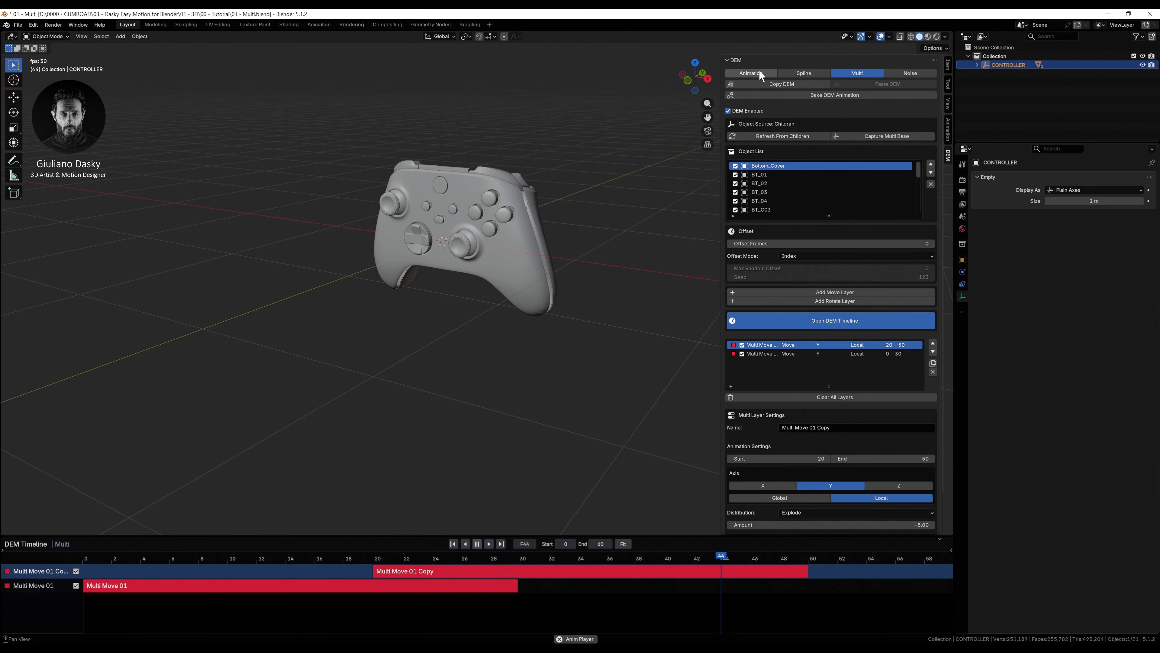
left_click(751, 73)
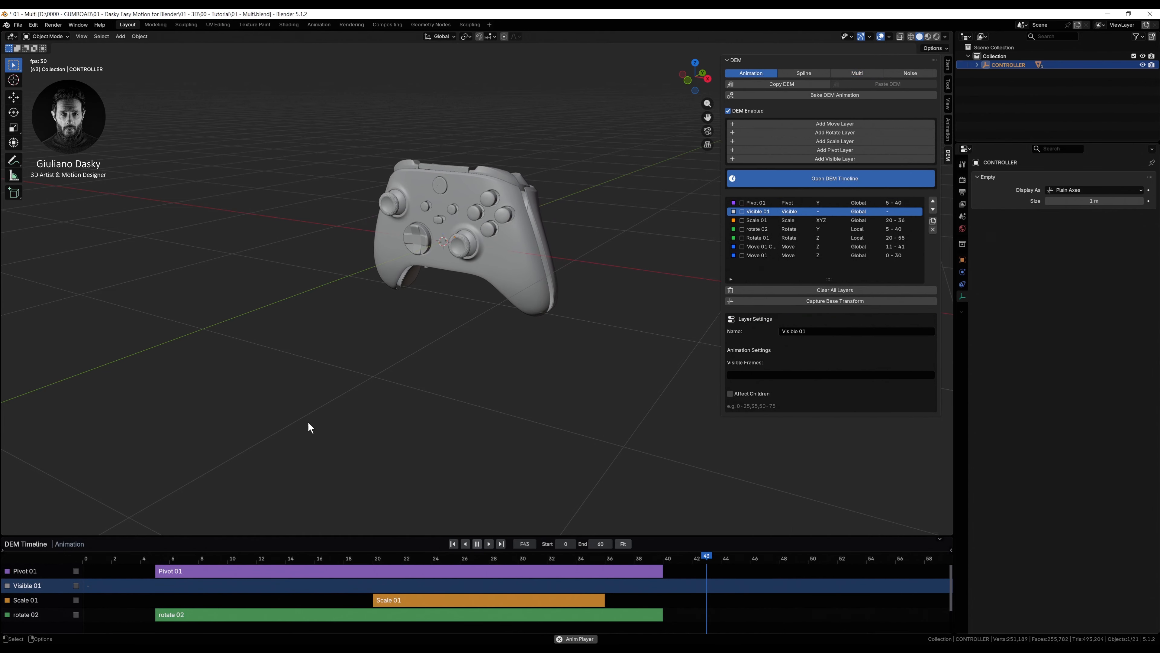
left_click_drag(319, 536, 319, 428)
left_click(76, 549)
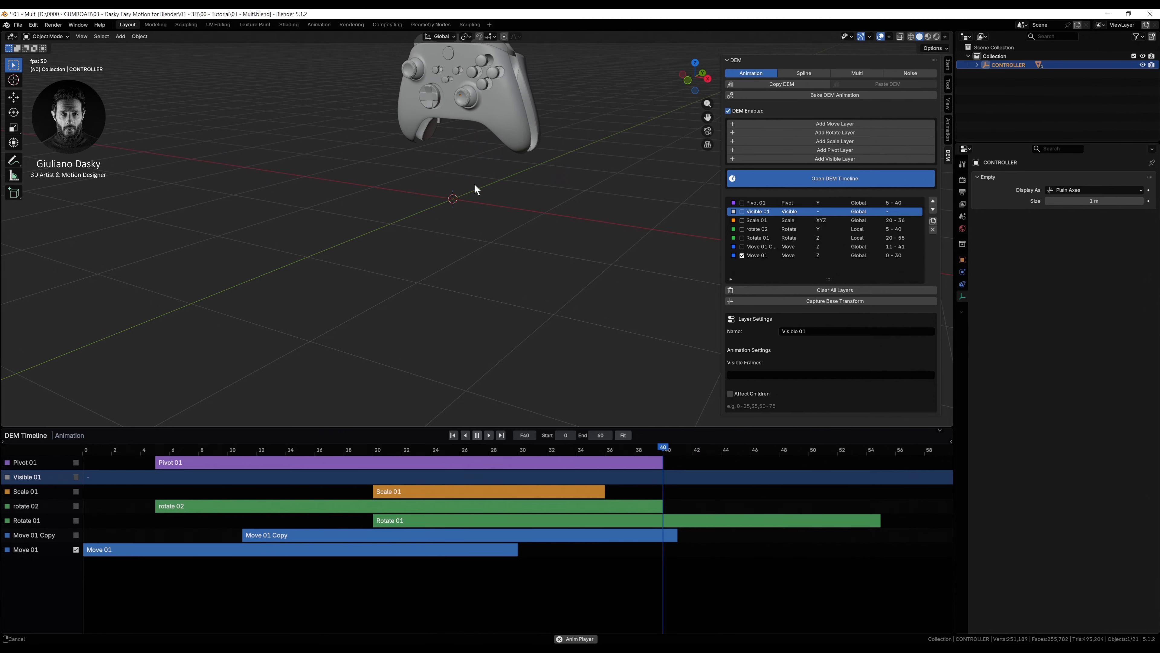
left_click(75, 535)
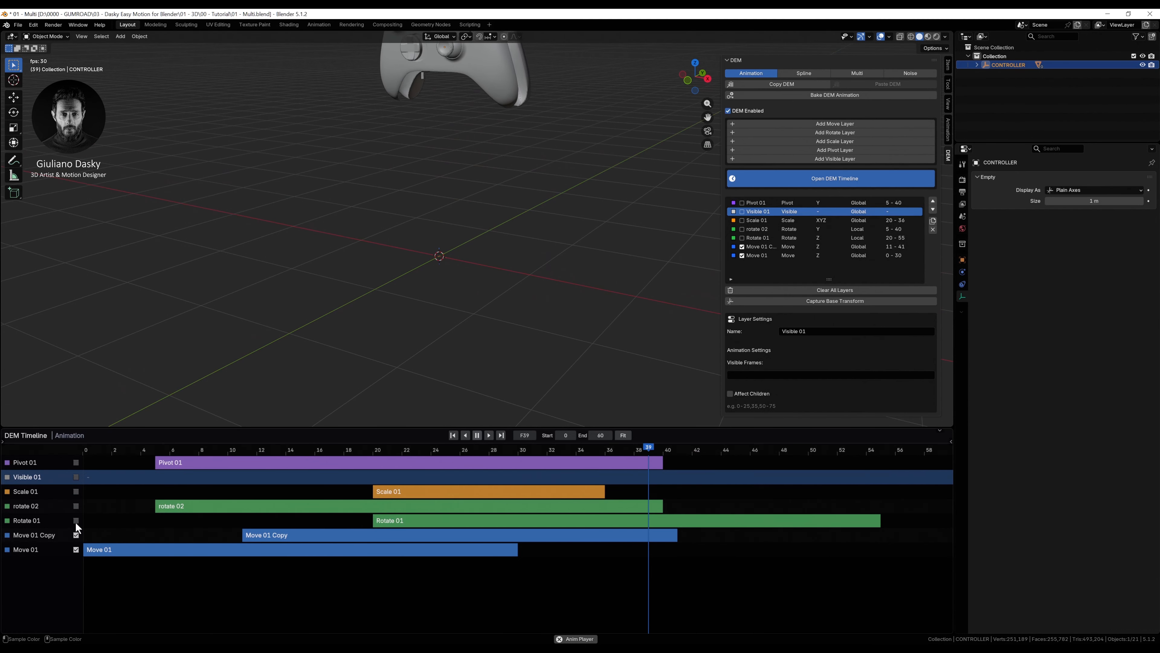
left_click(76, 521)
left_click(76, 506)
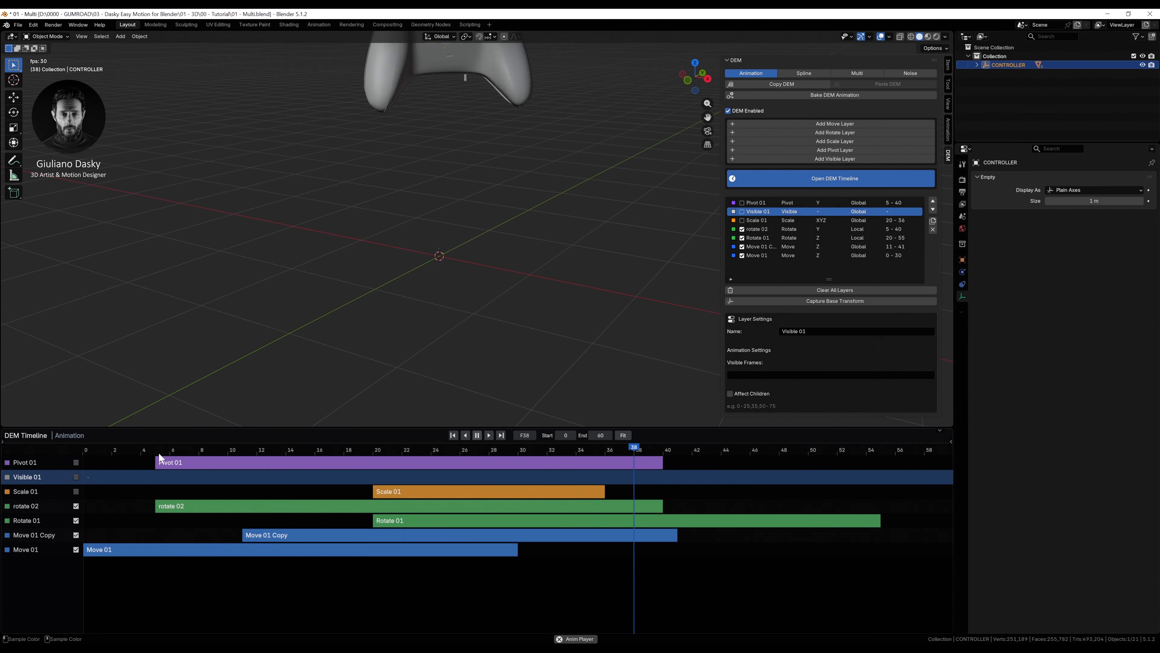
Step: Enable the Scale 01 and Pivot 01 layers, and return DEM to Multi mode
middle_click_drag(423, 318, 421, 379, "alt")
right_click_drag(472, 277, 428, 287, "alt")
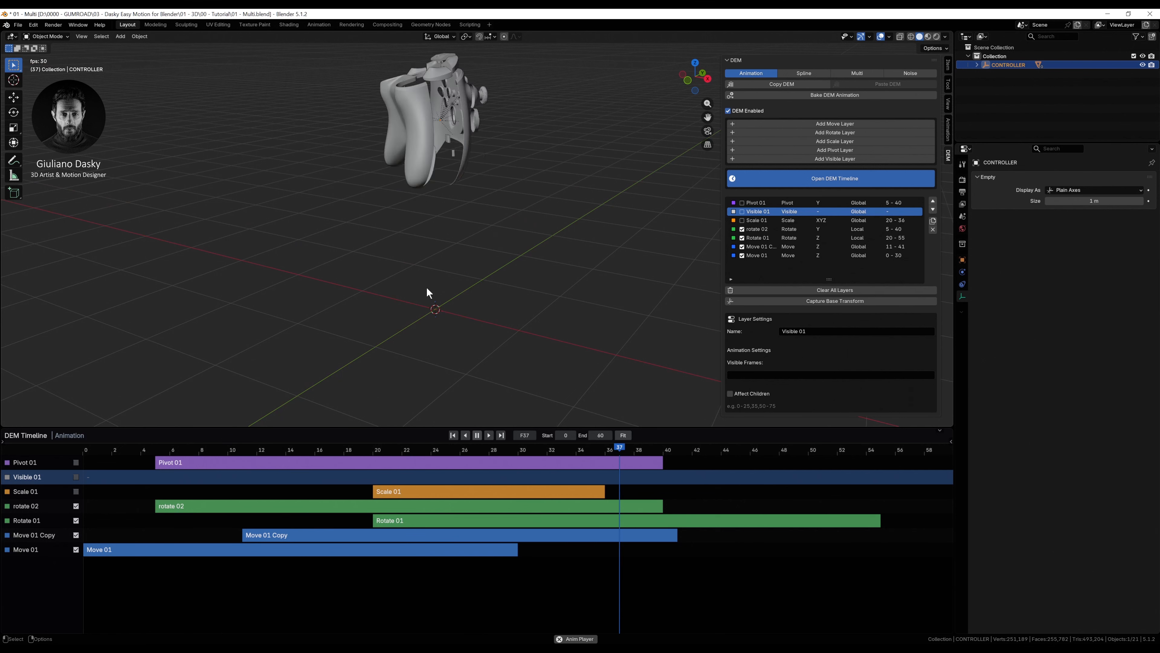
middle_click_drag(430, 234, 458, 238, "alt")
right_click_drag(501, 219, 469, 225, "alt")
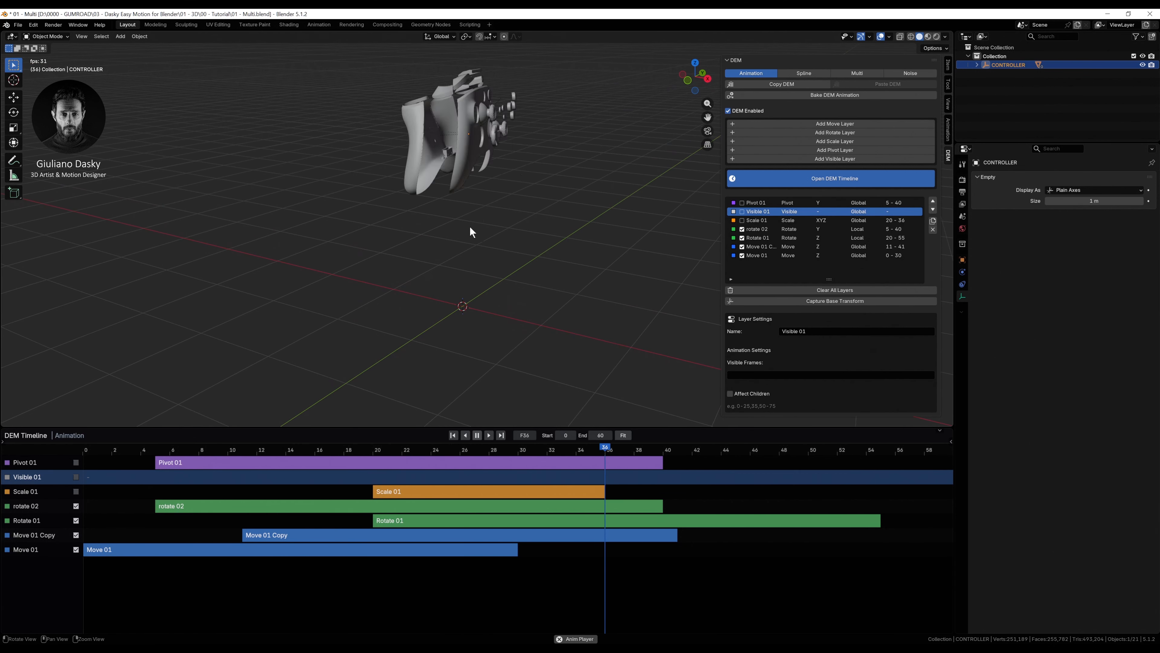
mouse_move(469, 226)
left_mouse_down("alt")
mouse_move(485, 207)
mouse_move(471, 206)
left_mouse_up("alt")
middle_click_drag(471, 205, 454, 212, "alt")
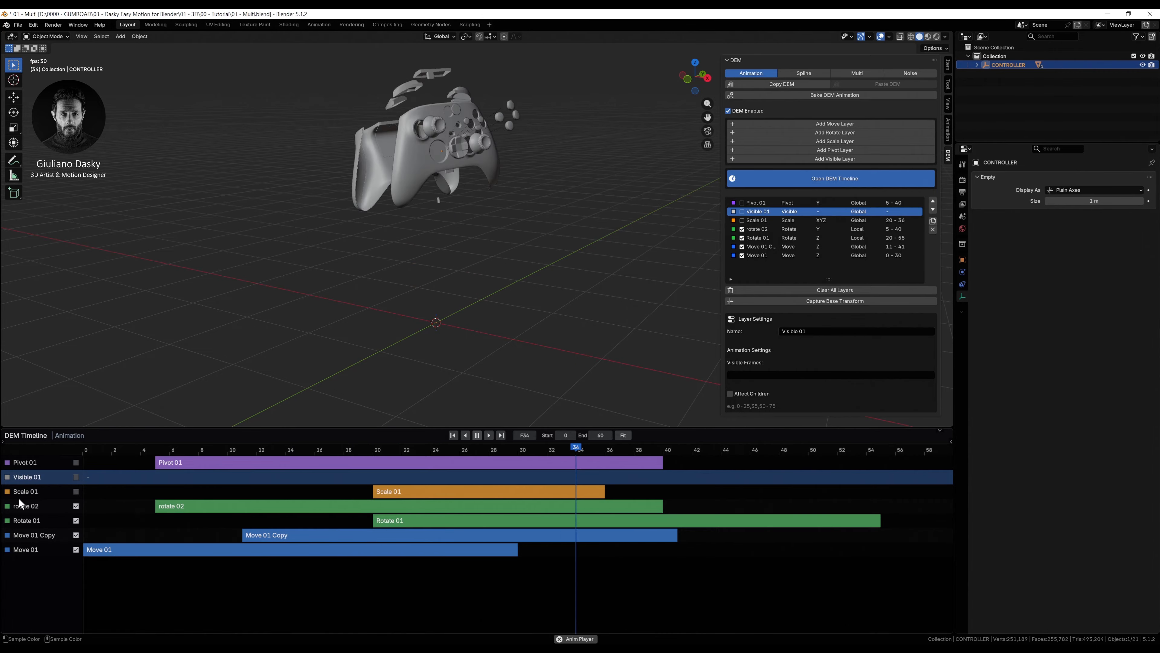
left_click(76, 491)
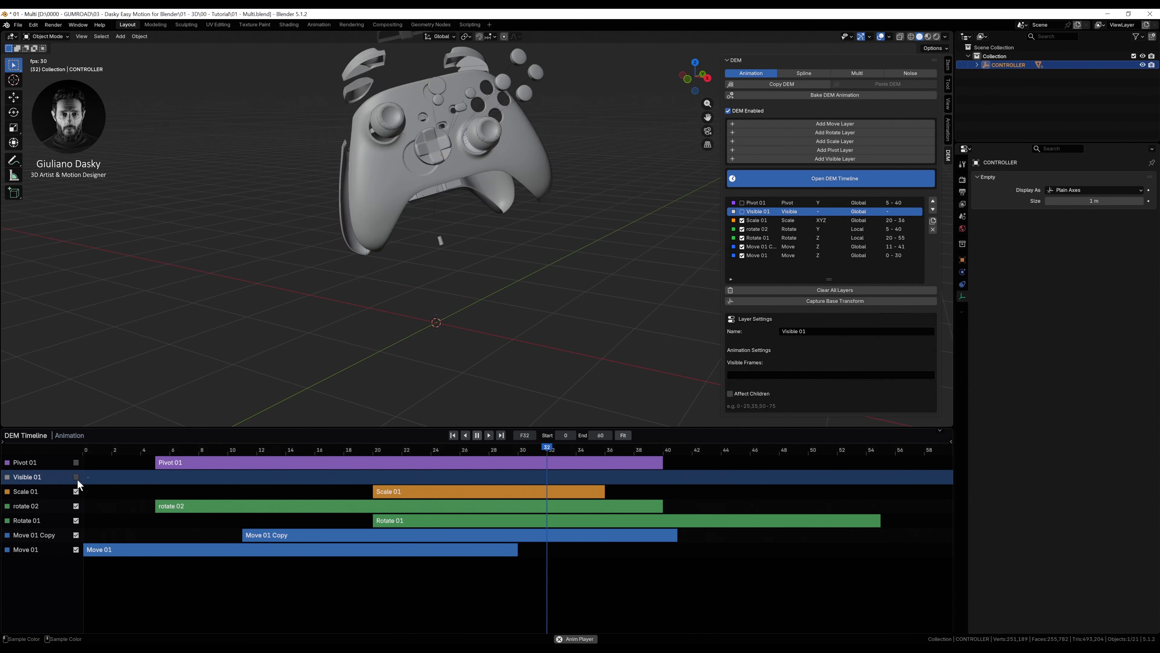
left_click(76, 463)
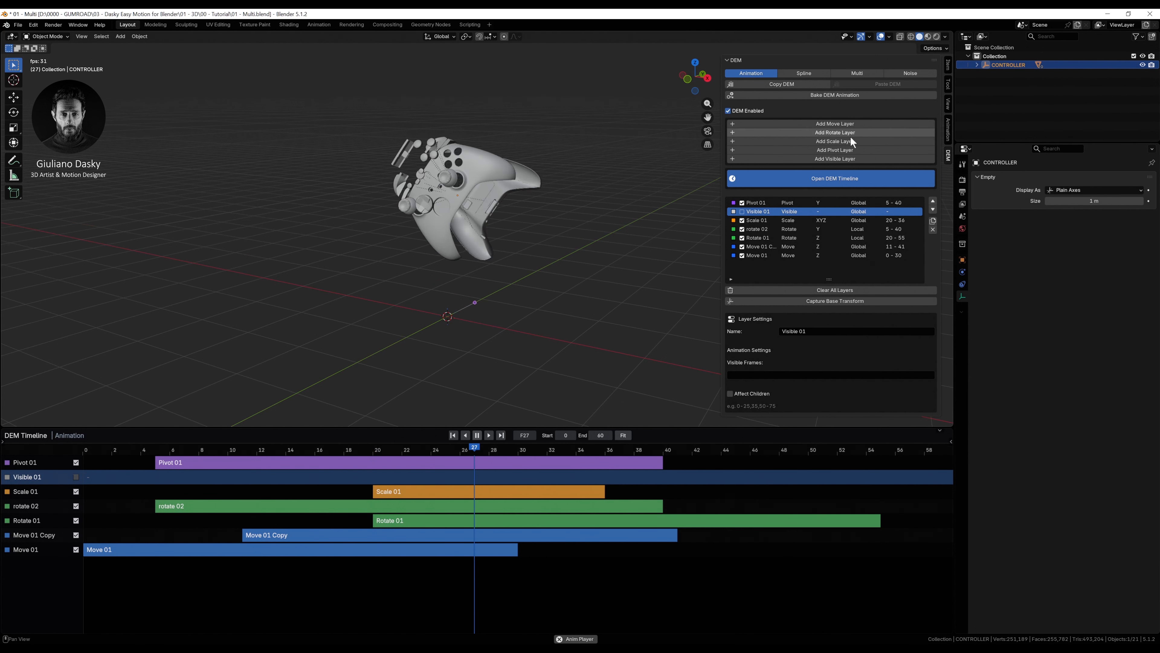
left_click(858, 72)
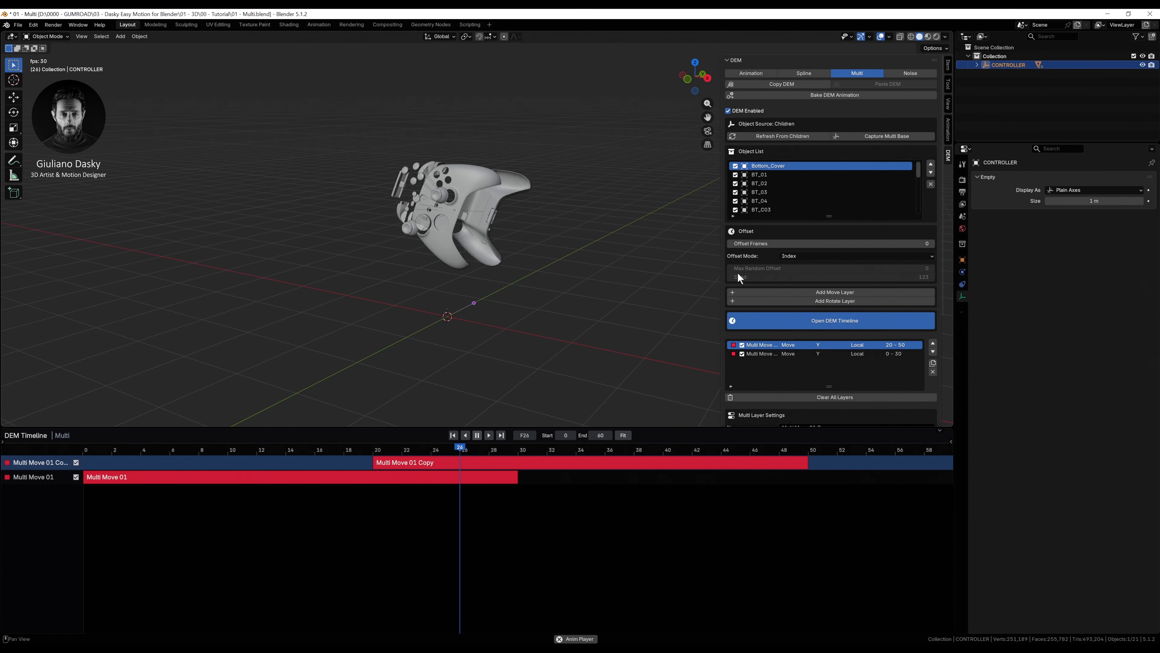
Step: Switch both Multi Move layers off and back on to compare the controller's animation with and without them
left_click(742, 344)
left_click(741, 353)
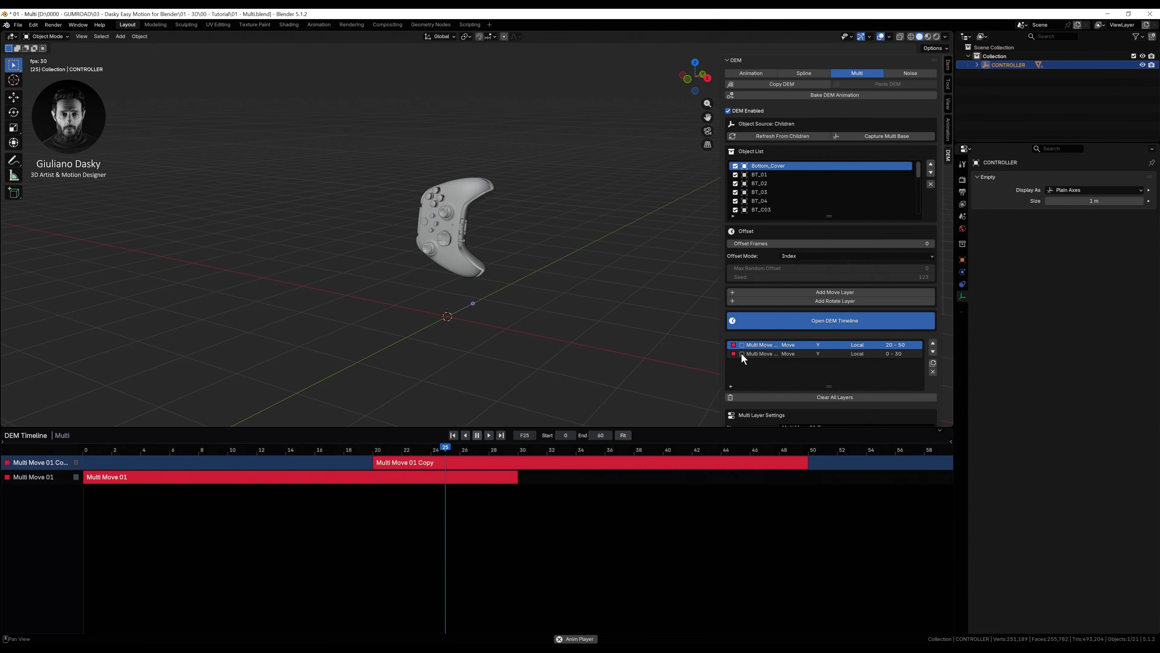
left_click(741, 354)
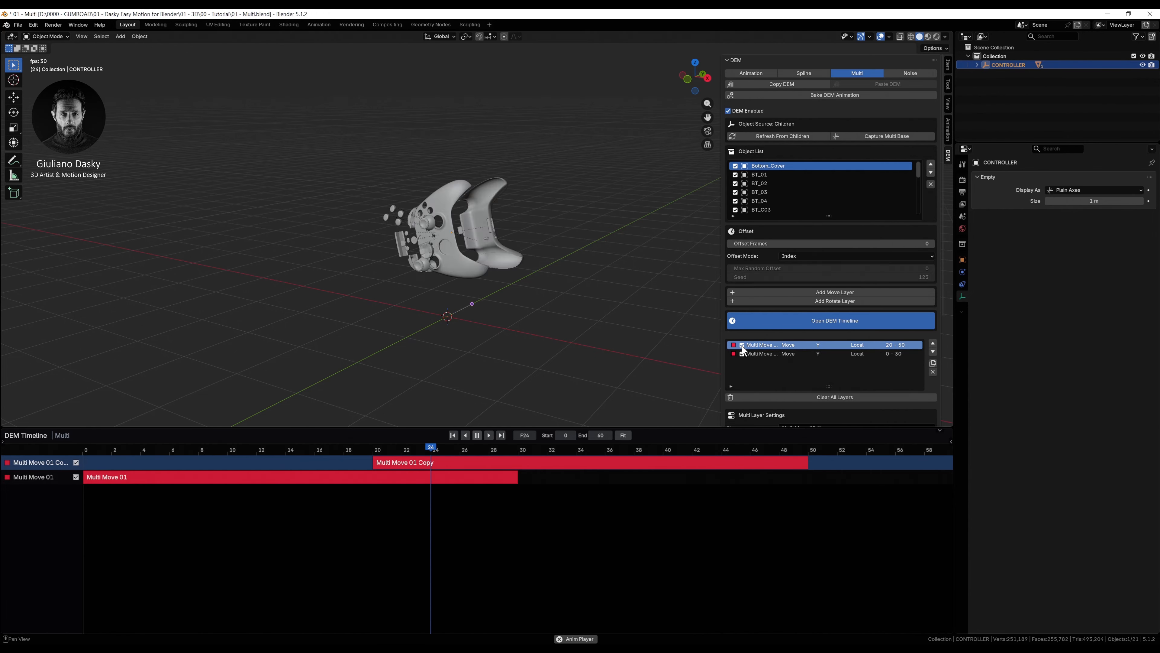
left_click(742, 345)
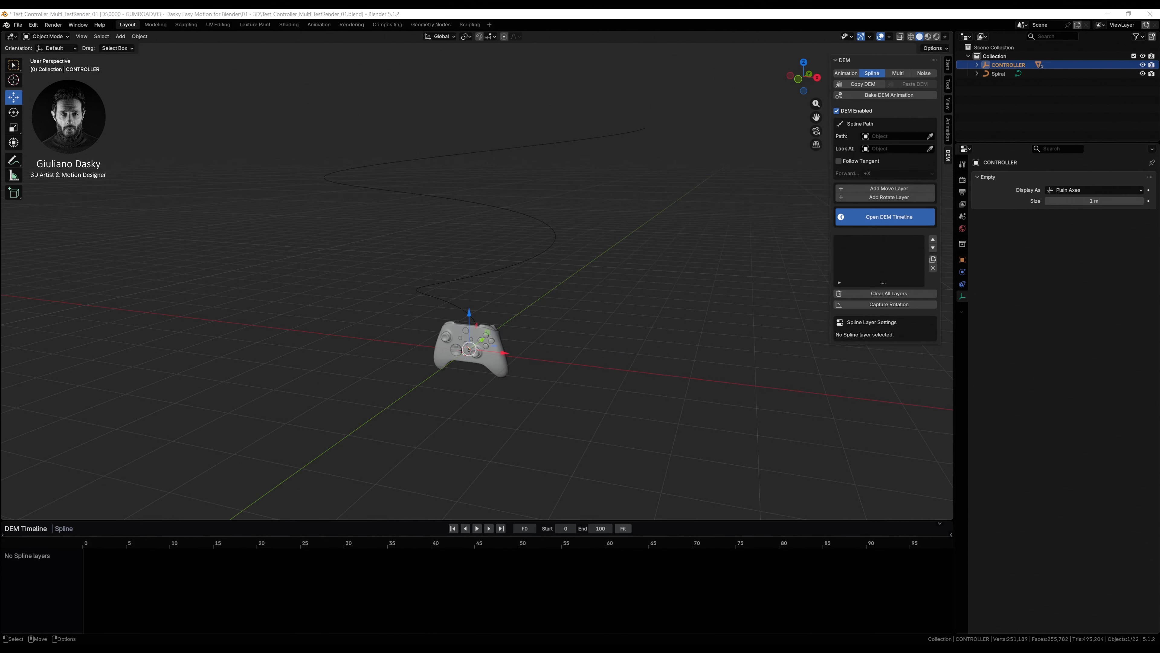
Step: Assign the Spiral curve as CONTROLLER's spline path and add a Move layer spanning frames 0 to 100
middle_click_drag(484, 335, 490, 337)
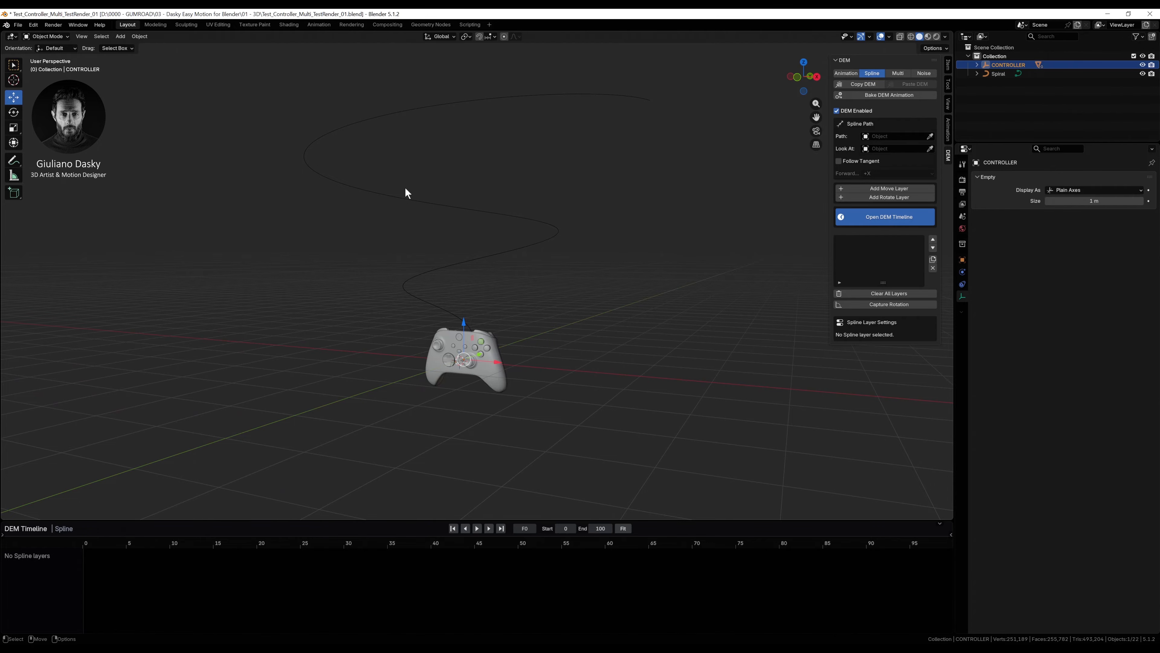
left_click(1003, 73)
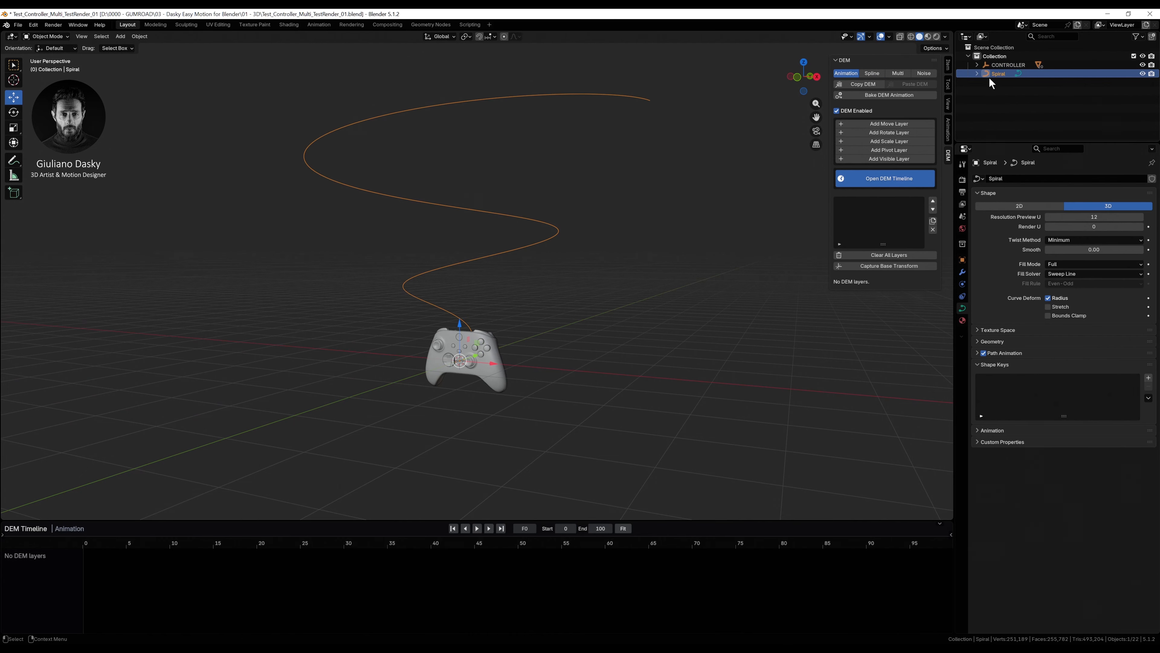
left_click(1006, 64)
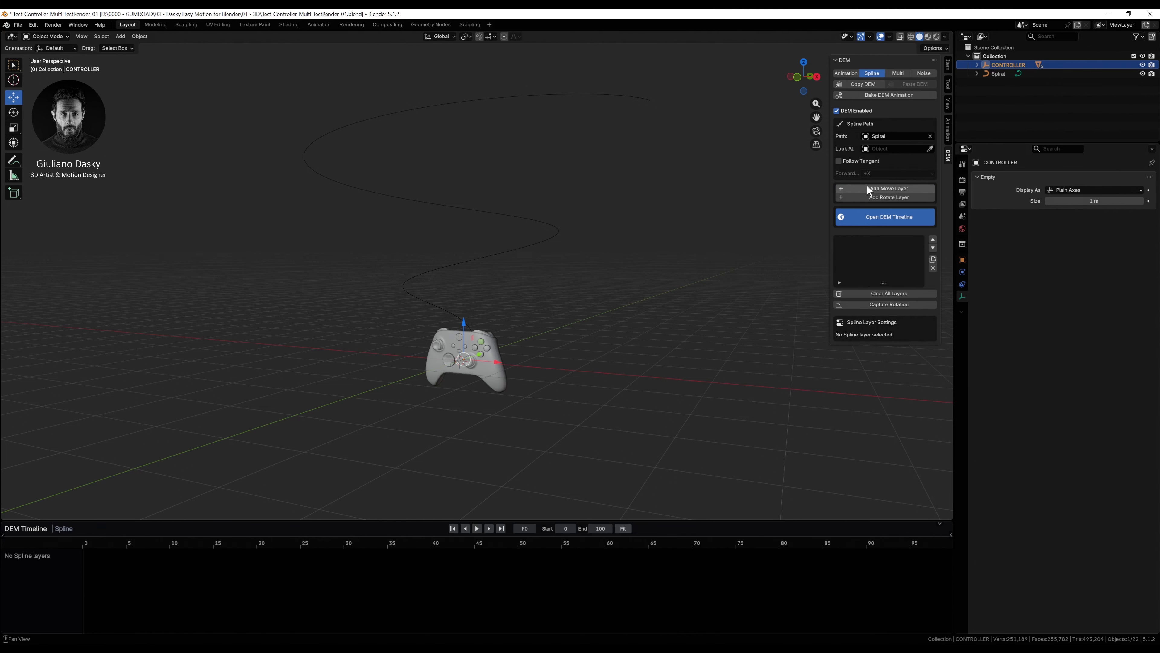
left_click(890, 188)
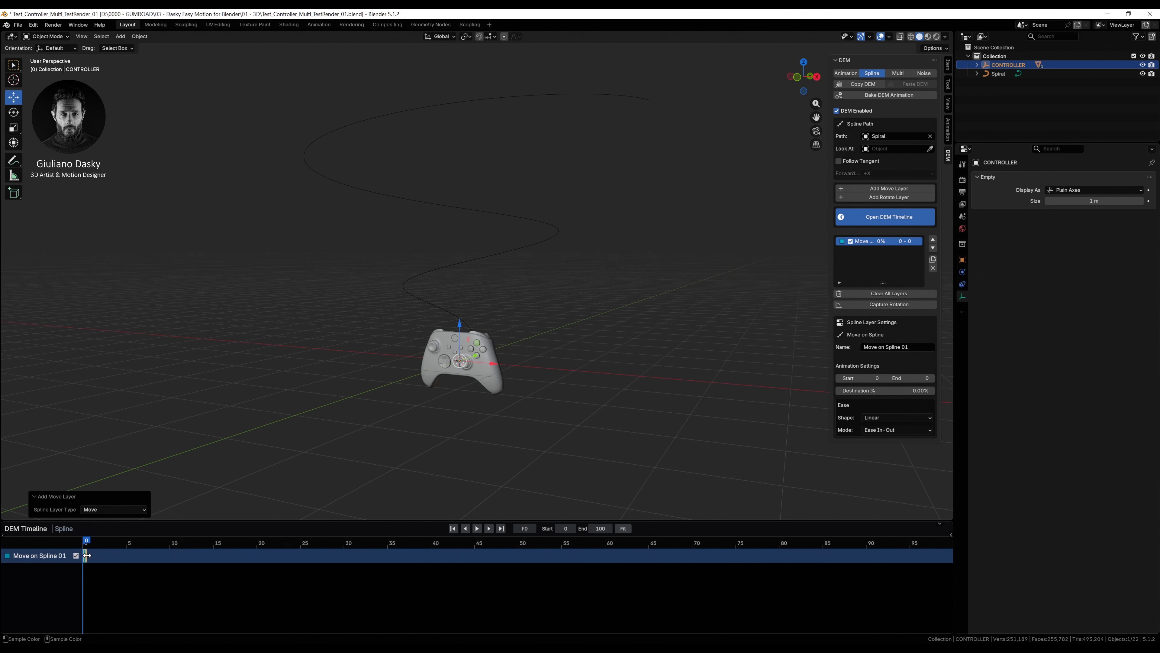
left_click_drag(86, 554, 599, 553)
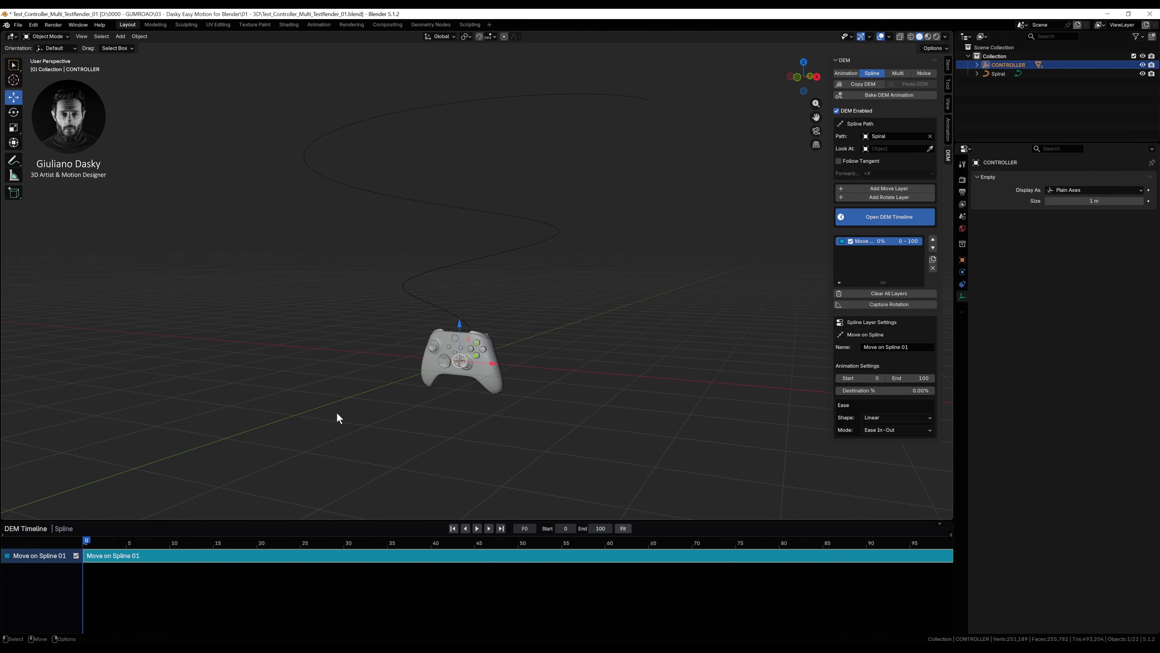
Step: Set the Move on Spline 01 layer's Destination to 100% with a Circular ease shape, and preview the animation from start
middle_click_drag(485, 362, 488, 350)
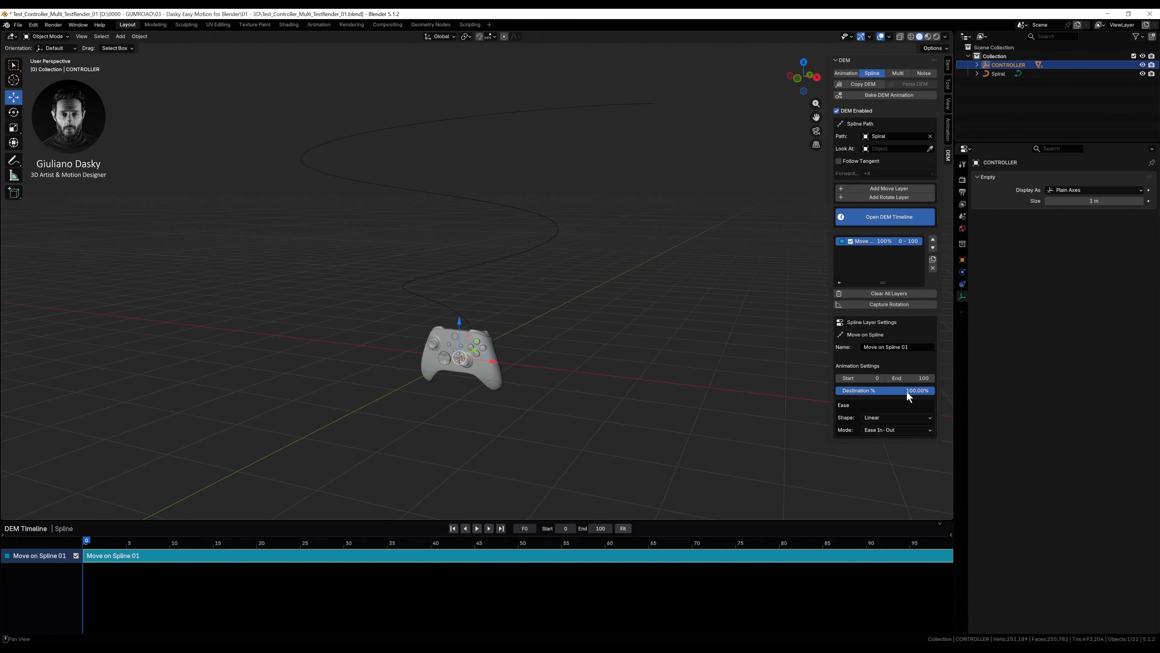
left_click(875, 413)
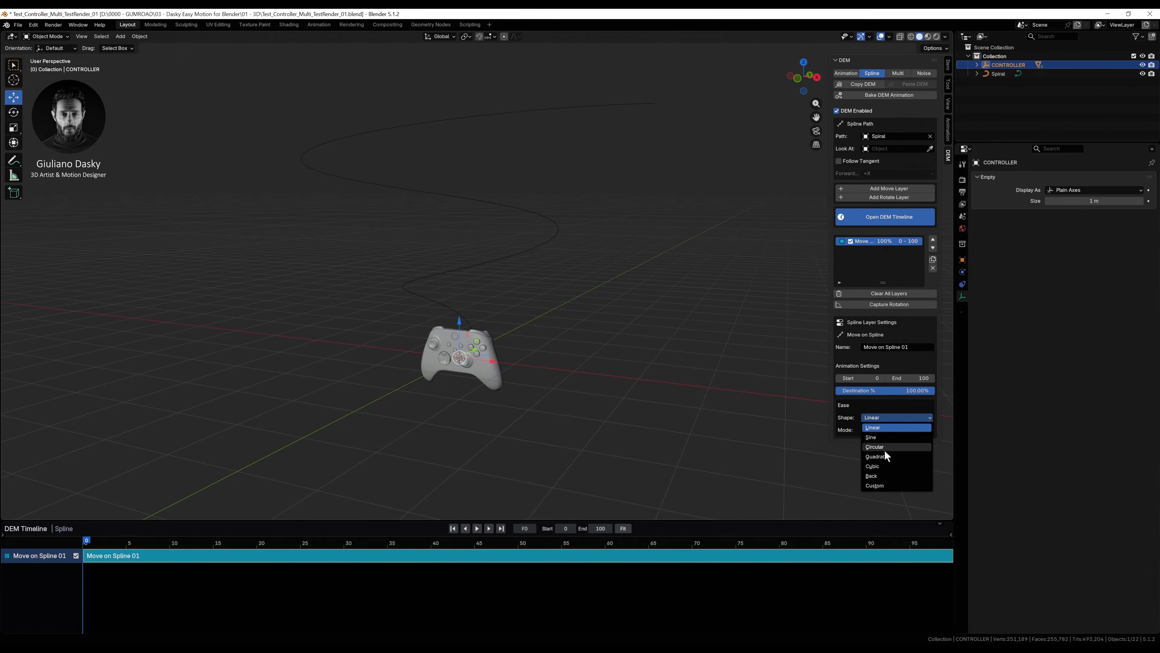
left_click(879, 445)
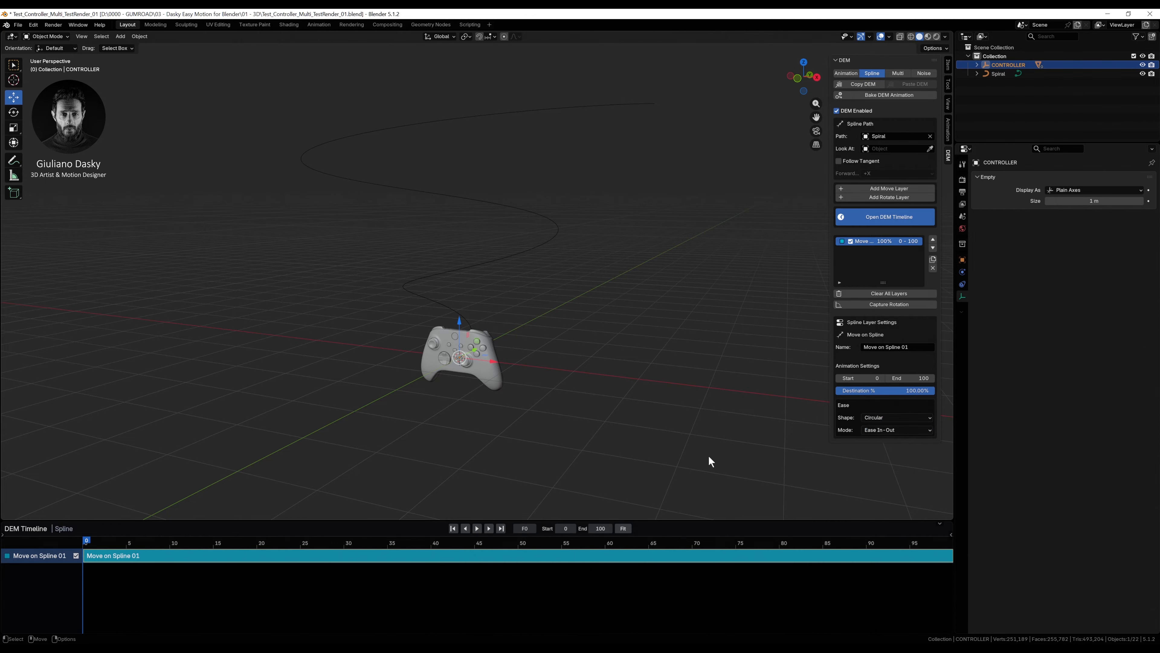
left_click(477, 528)
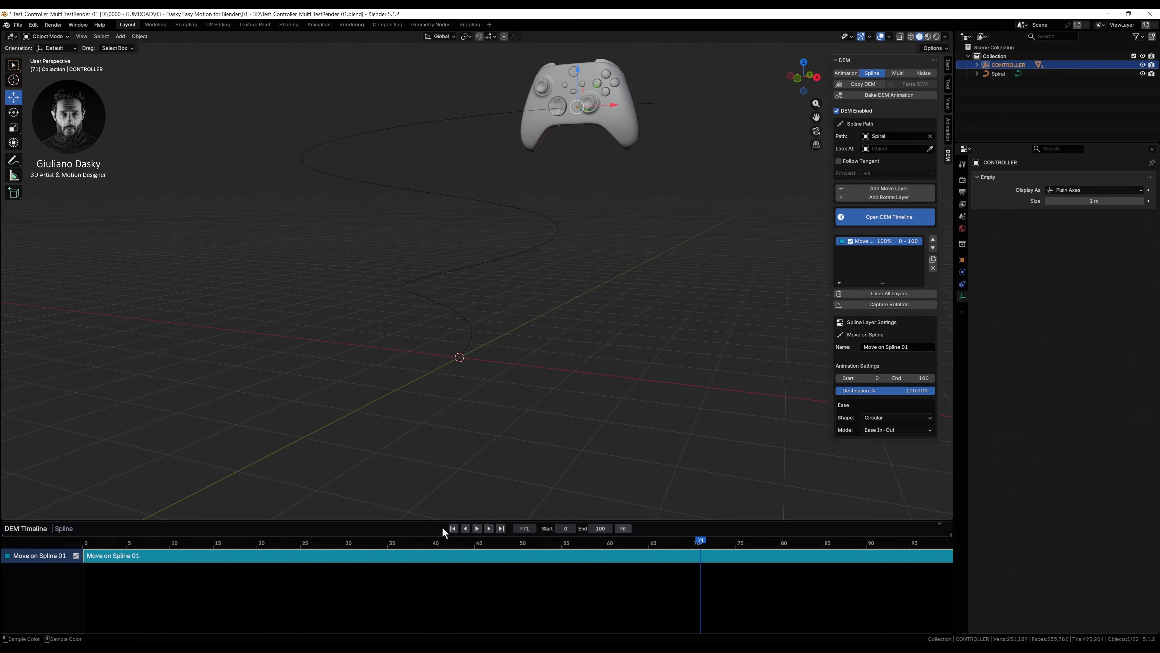
left_click(453, 529)
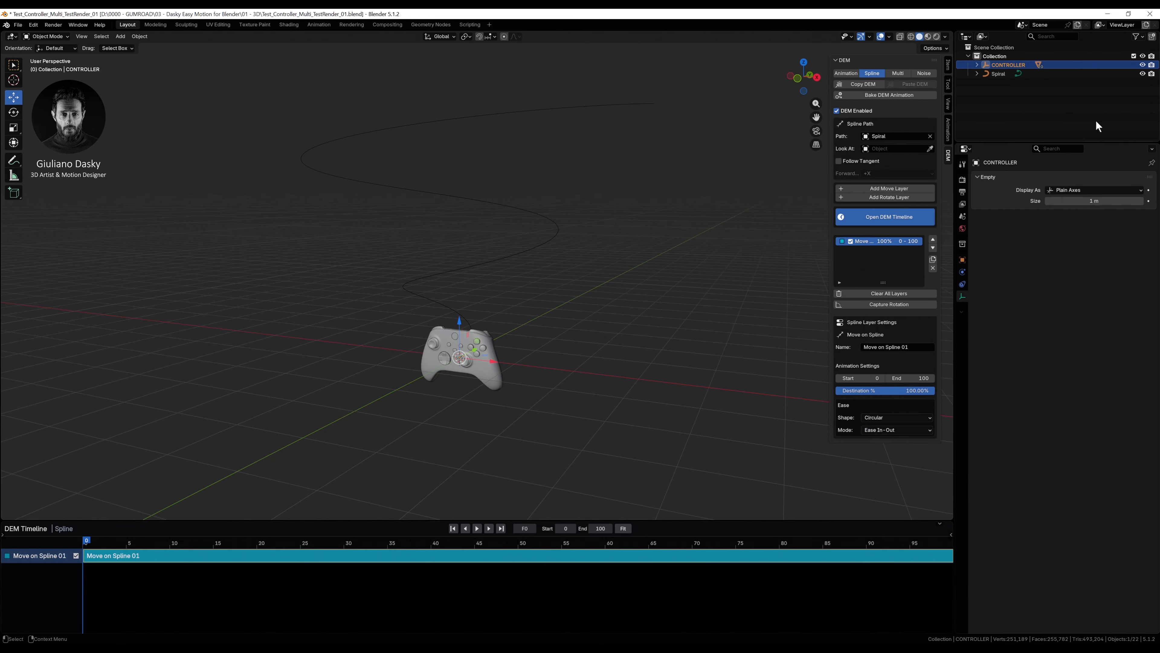
Step: Enable Follow Tangent with +Z as the forward axis, preview the controller's motion, and return to frame 0
left_click(839, 161)
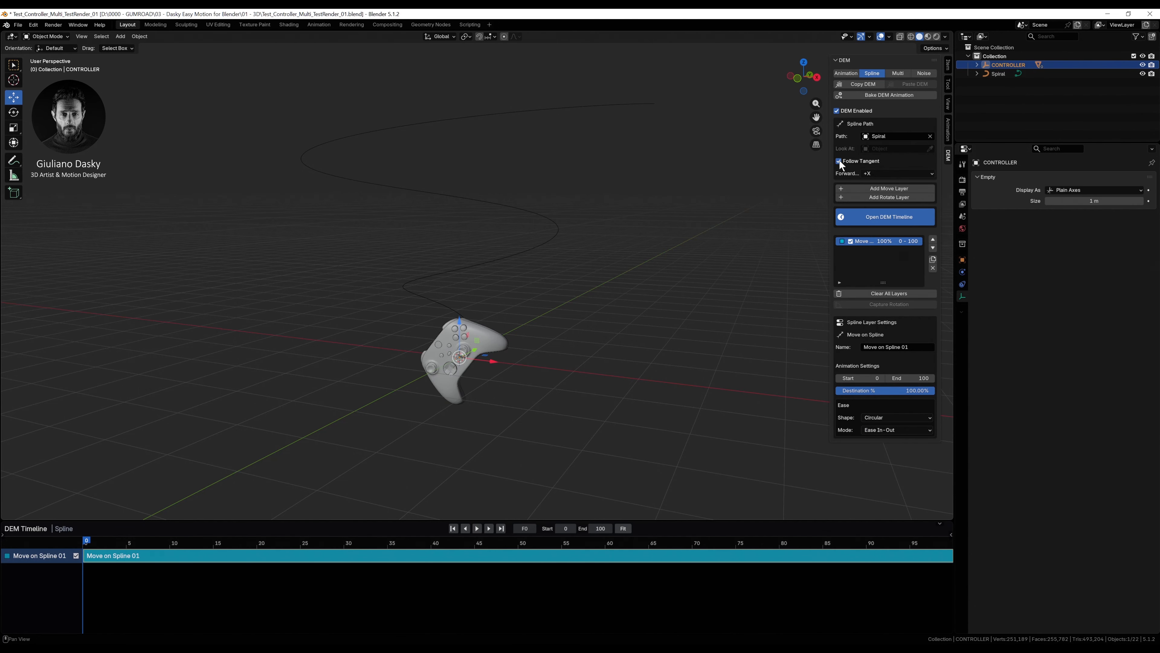
left_click(879, 173)
left_click(868, 208)
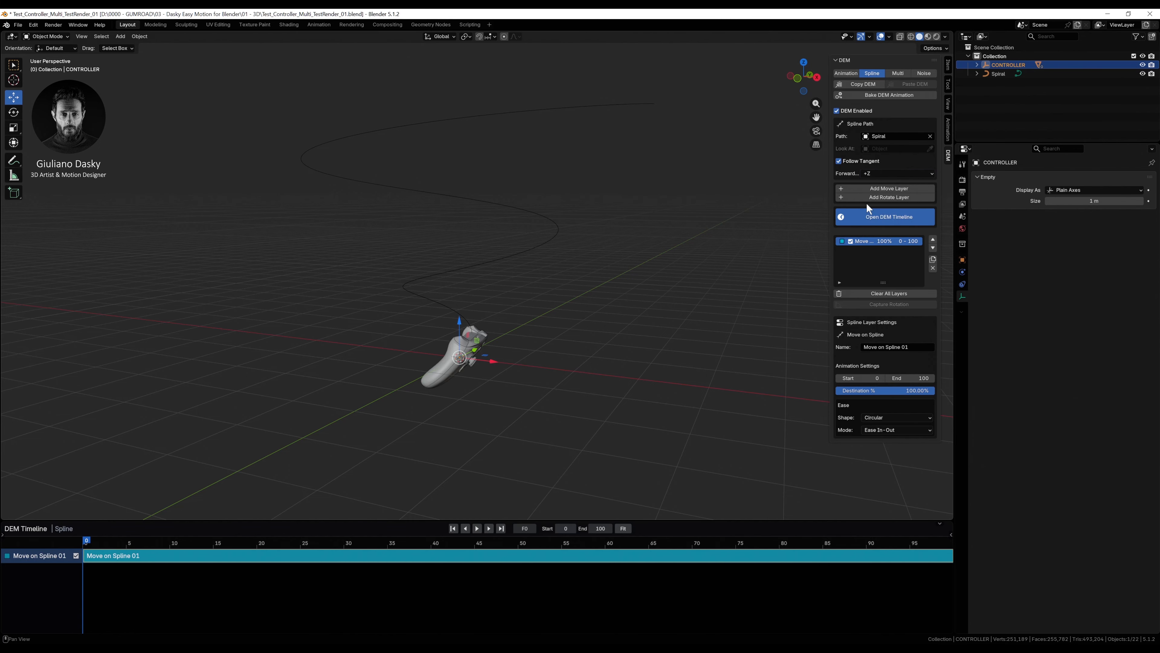
left_click(477, 528)
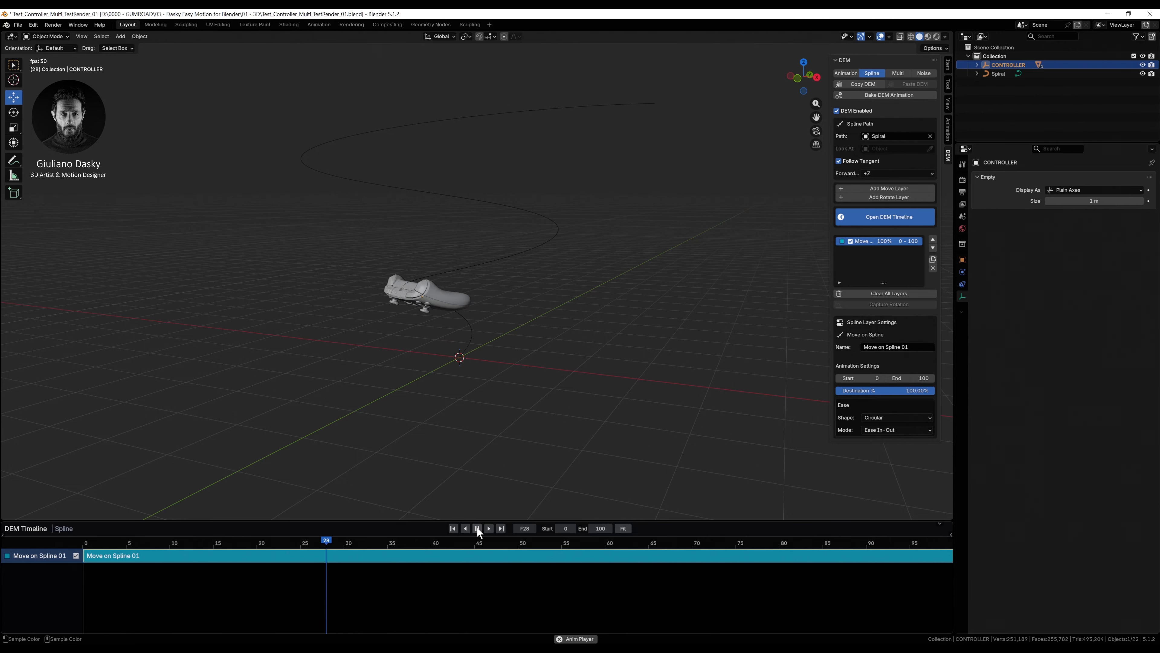
left_click(477, 528)
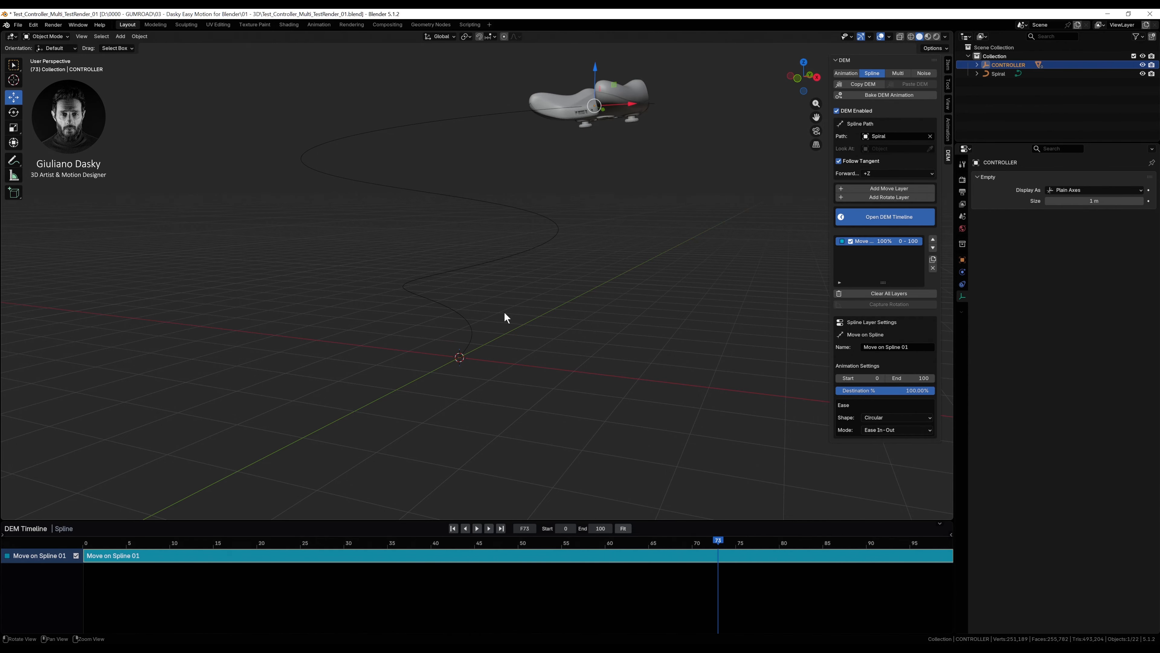
mouse_move(504, 312)
middle_mouse_down()
mouse_move(497, 301)
mouse_move(511, 311)
middle_mouse_up()
left_click(453, 528)
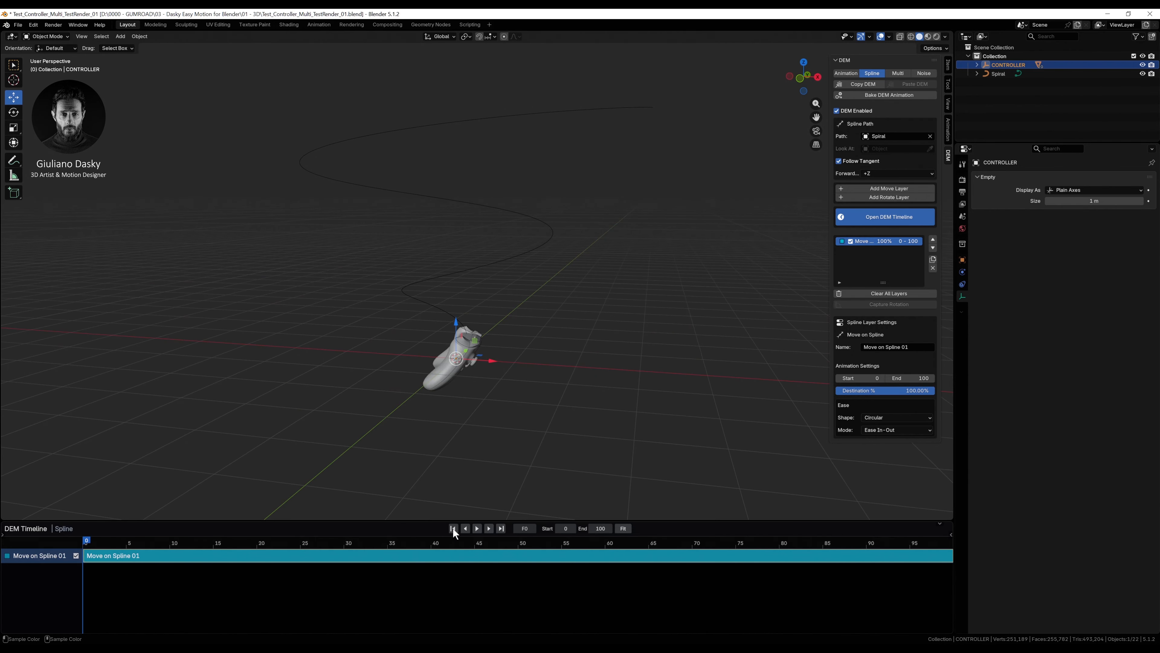
middle_click_drag(463, 395, 479, 402)
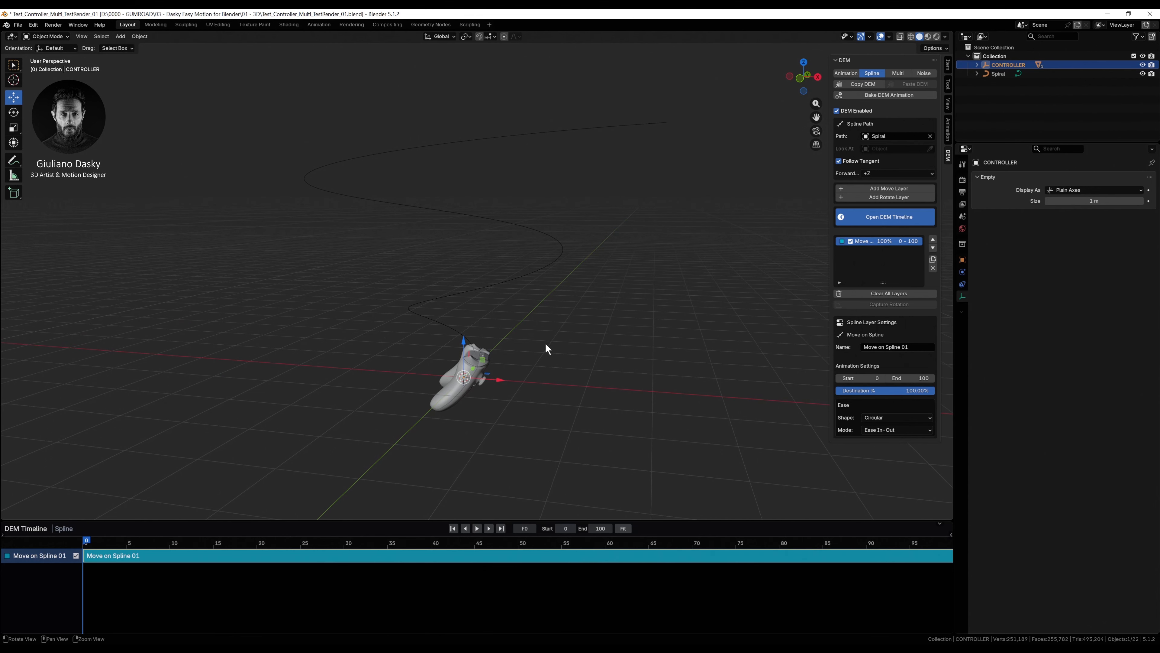
Step: Add a spline Rotate layer of -90 degrees around the local Z axis and preview the resulting motion
left_click(871, 198)
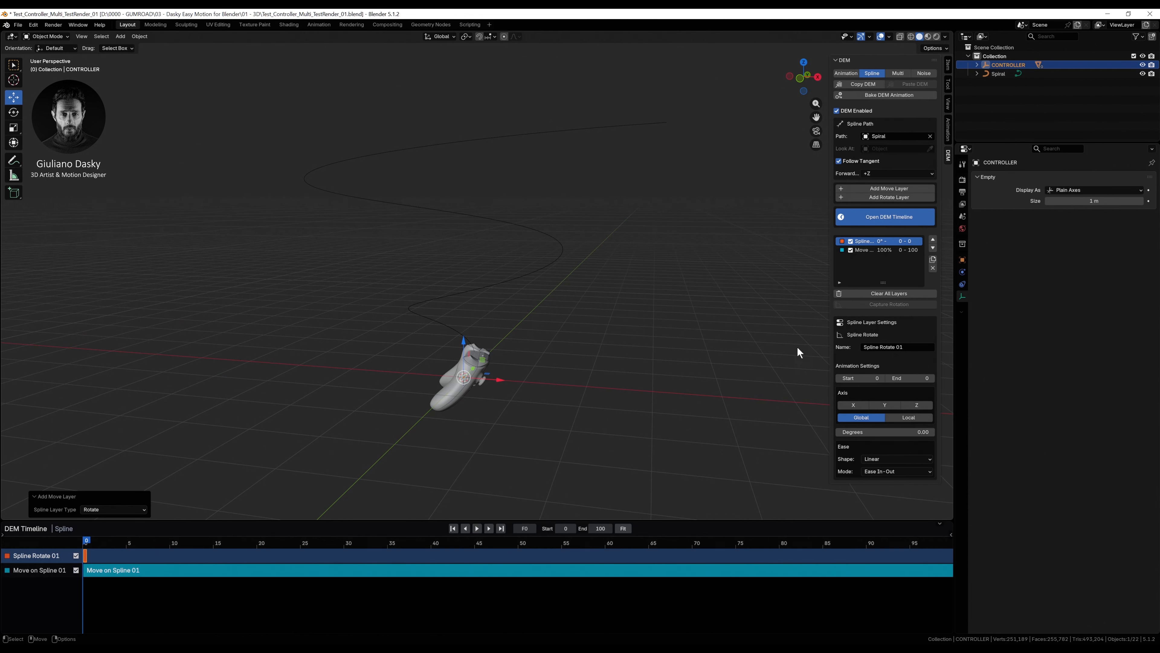
left_click(917, 405)
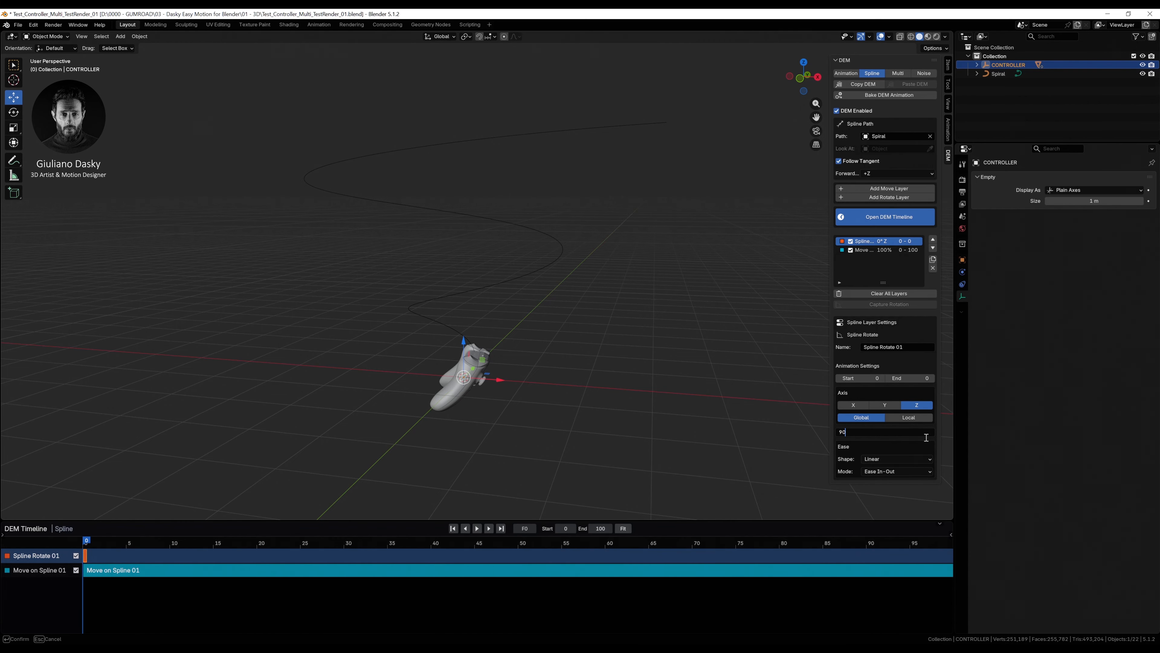
key("Return")
left_click(894, 404)
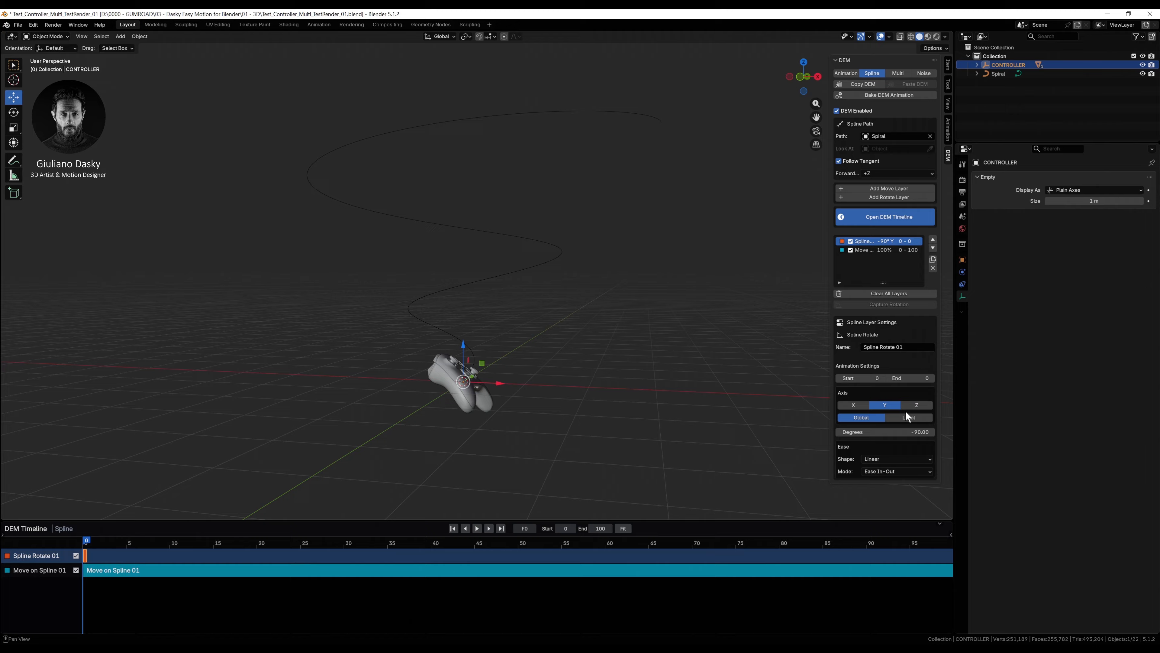
left_click(903, 416)
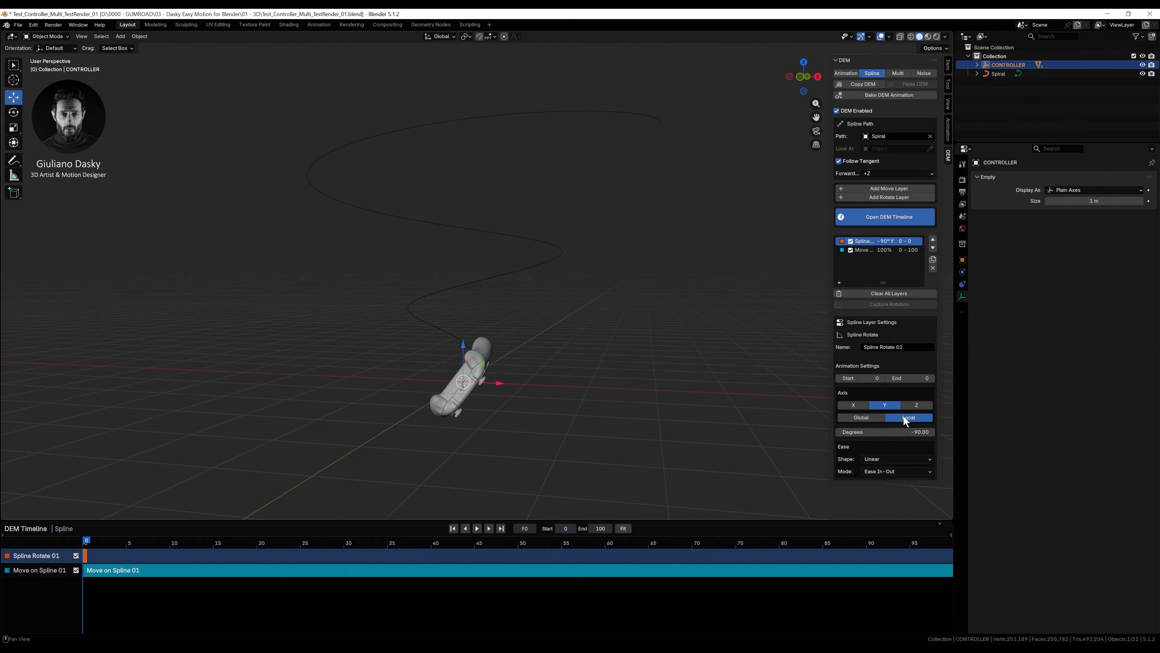
left_click(911, 405)
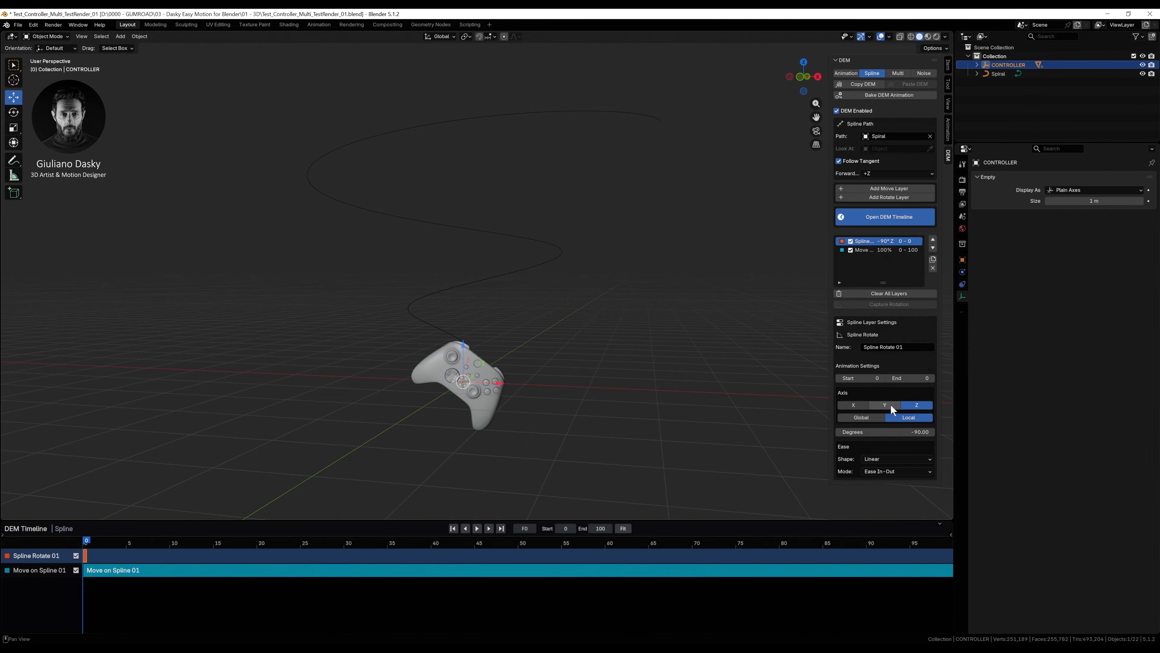
left_click(477, 529)
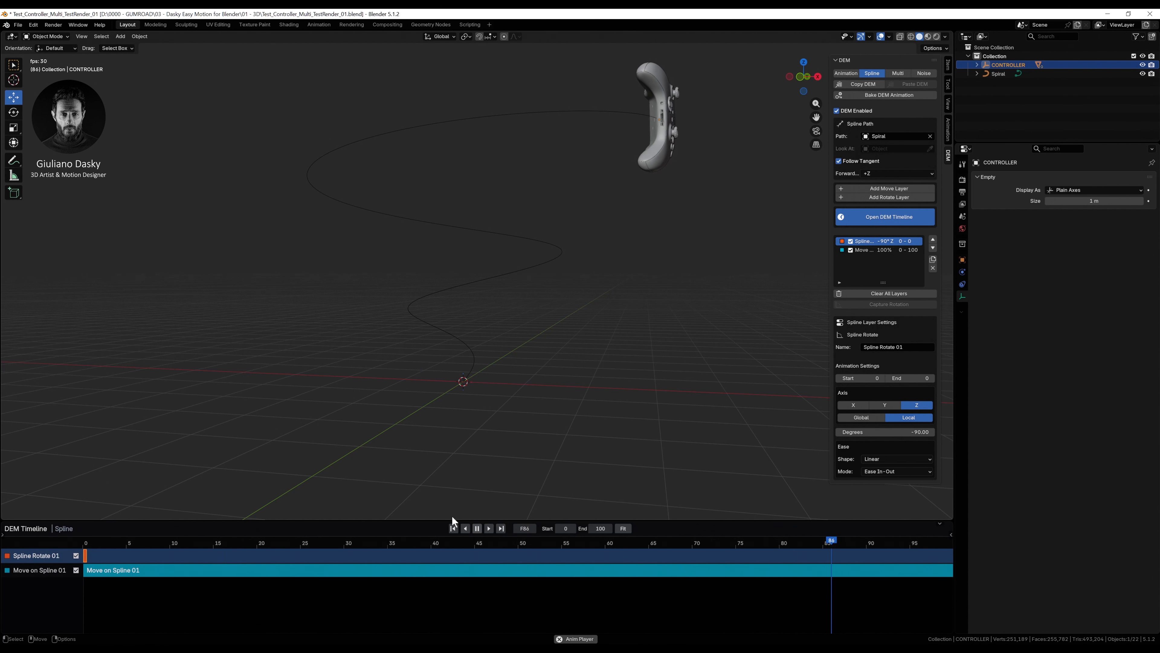
left_click(476, 528)
left_click(453, 527)
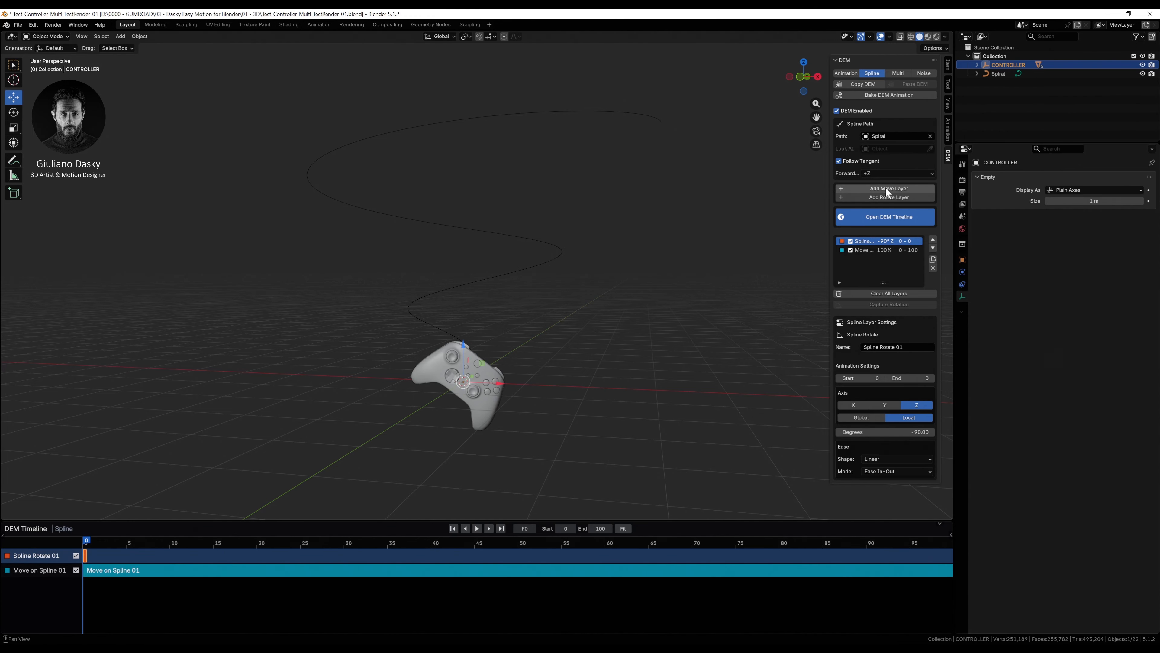
Step: Add a second spline Rotate layer over frames 0 to 100, turning 360 degrees around local Z with Circular ease, and play it
left_click(884, 198)
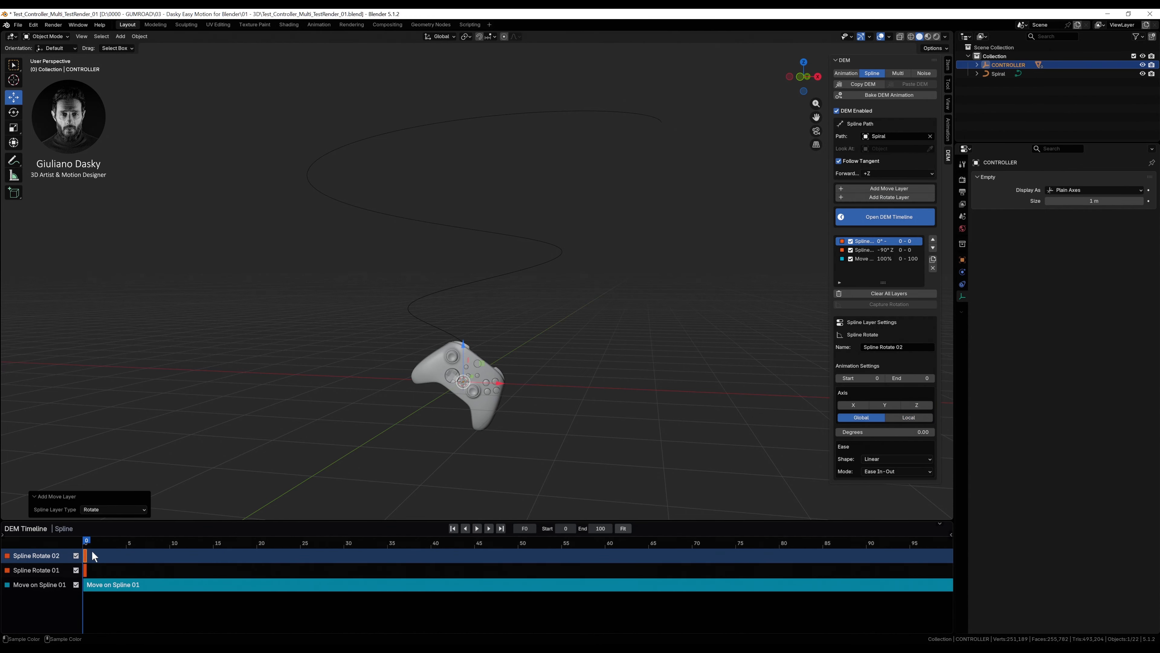
left_click_drag(336, 548, 927, 559)
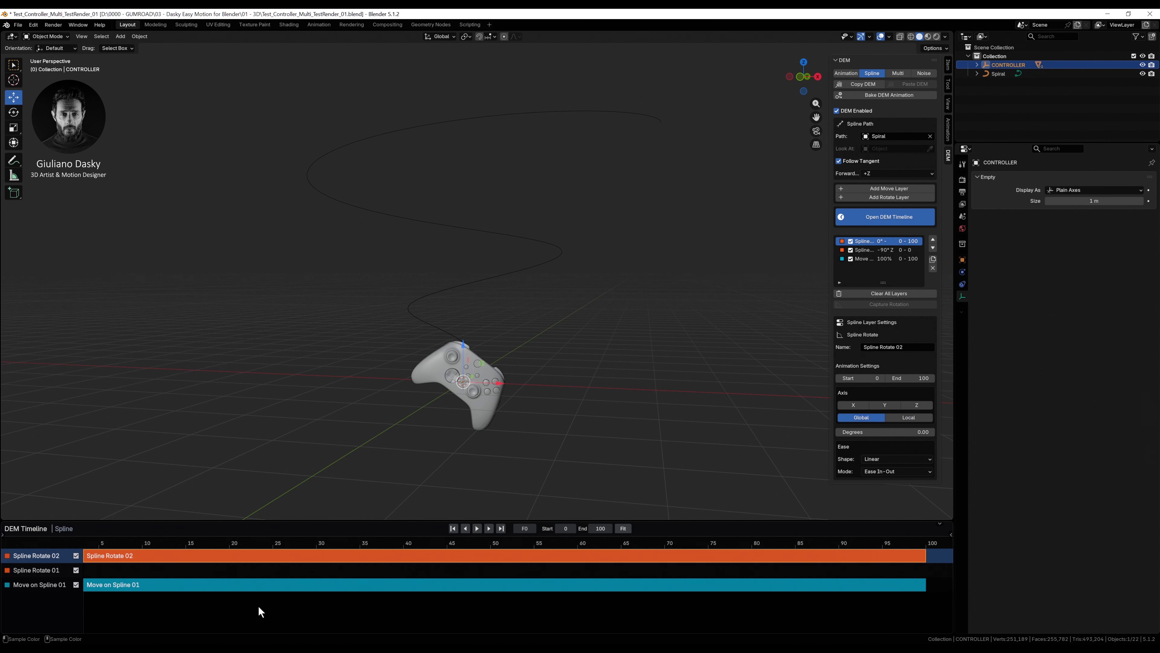
left_click(628, 530)
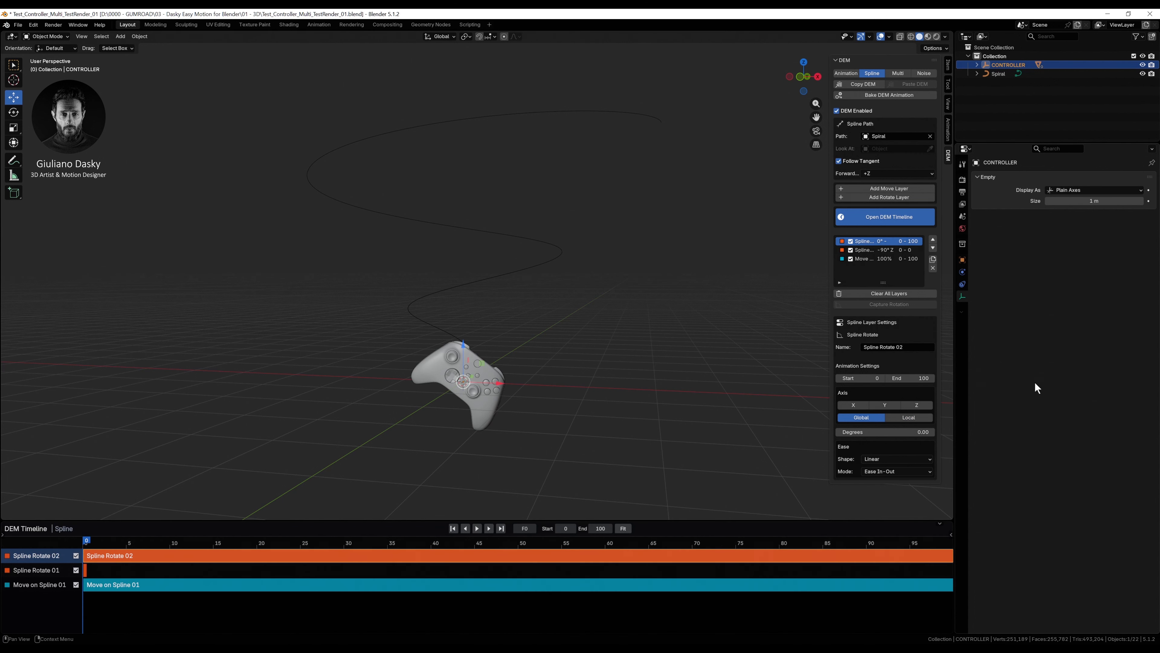
left_click(874, 459)
left_click(877, 488)
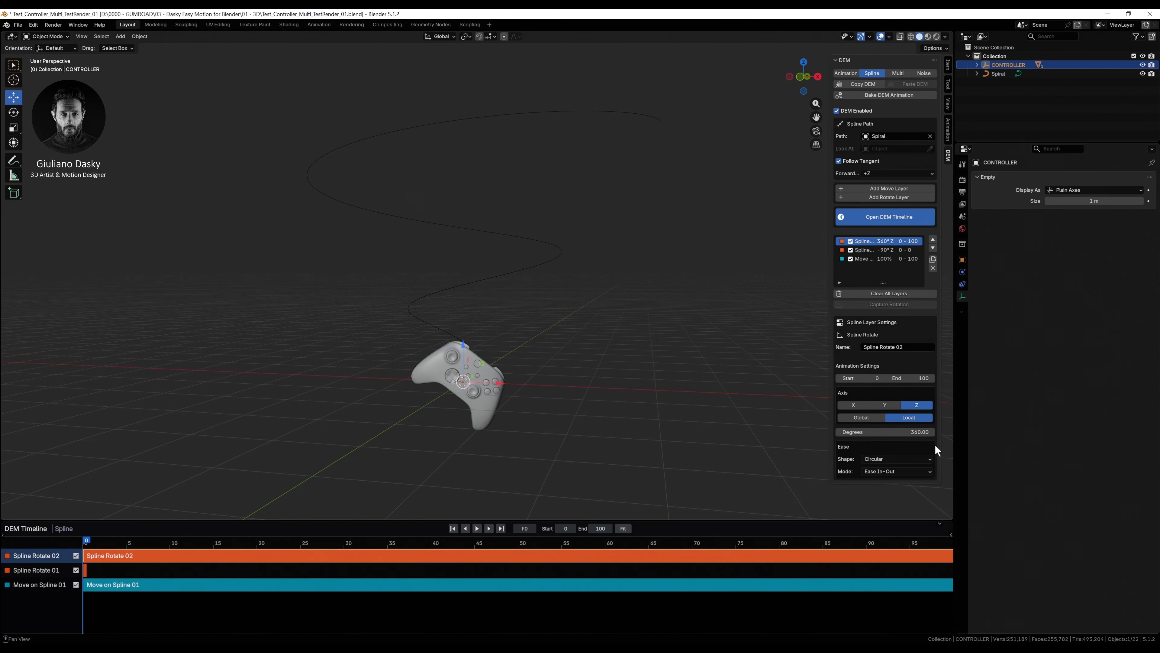
left_click(477, 528)
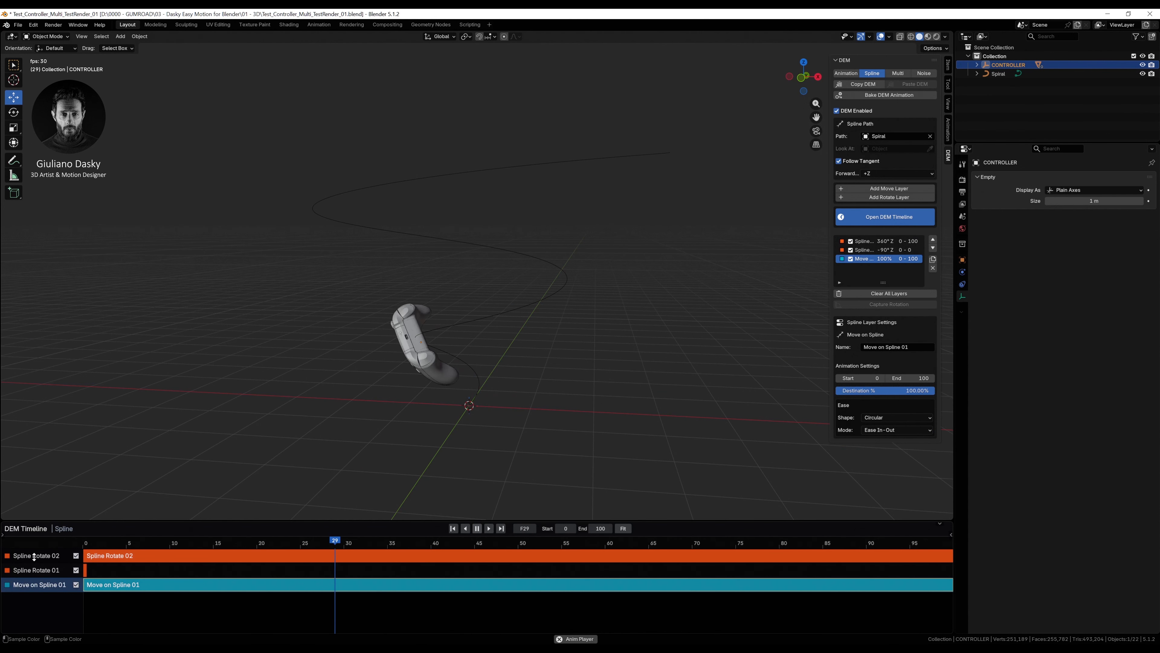
Step: Reorder Spline Rotate 02 below Spline Rotate 01, and set the Move on Spline 01 layer's Destination to 50%
left_click_drag(34, 556, 34, 578)
left_click(884, 259)
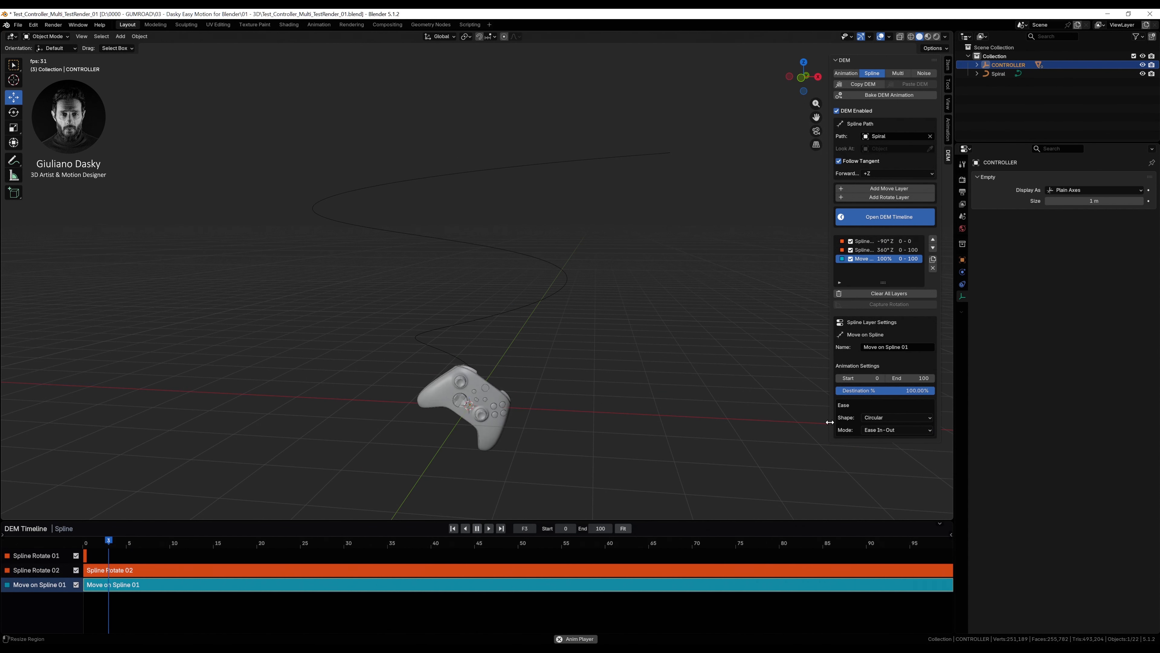
left_click(918, 390)
type("50")
key("Return")
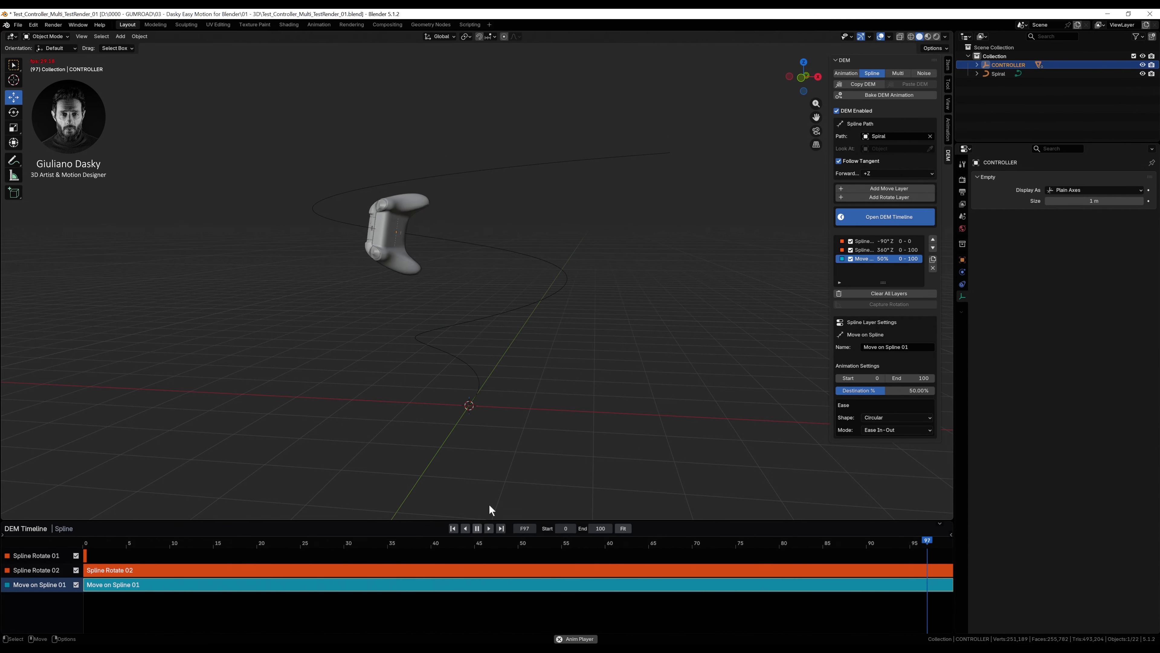
Step: Duplicate the Move on Spline 01 layer and set the copy to run from frame 50 to 100
left_click(932, 259)
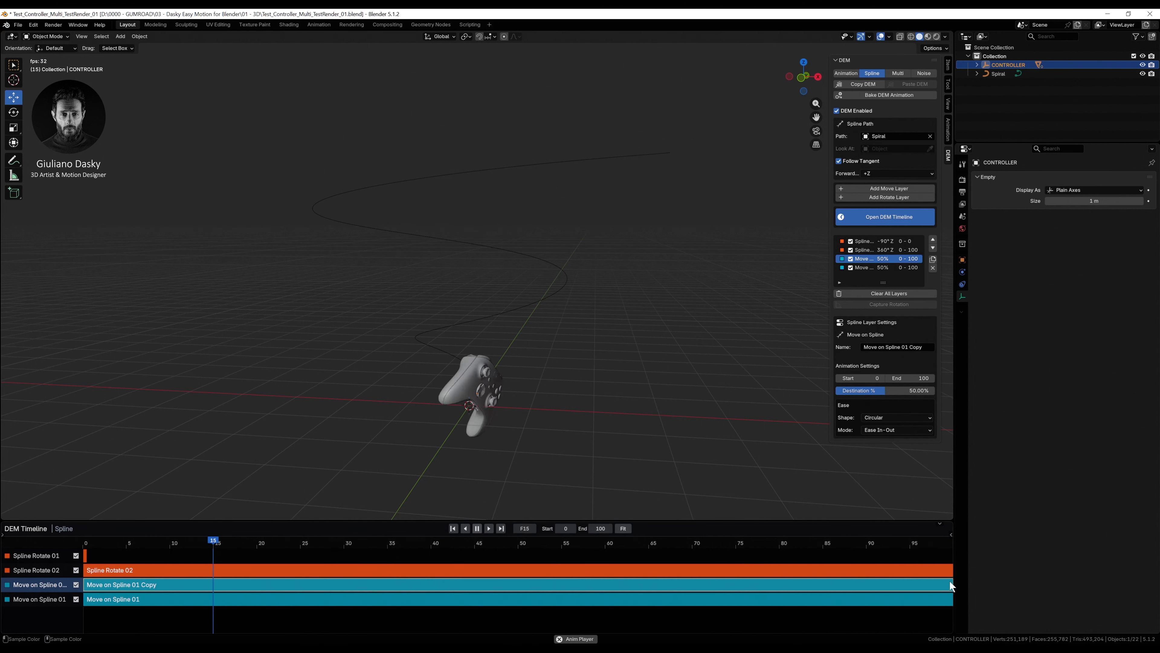
left_click_drag(950, 579, 843, 606)
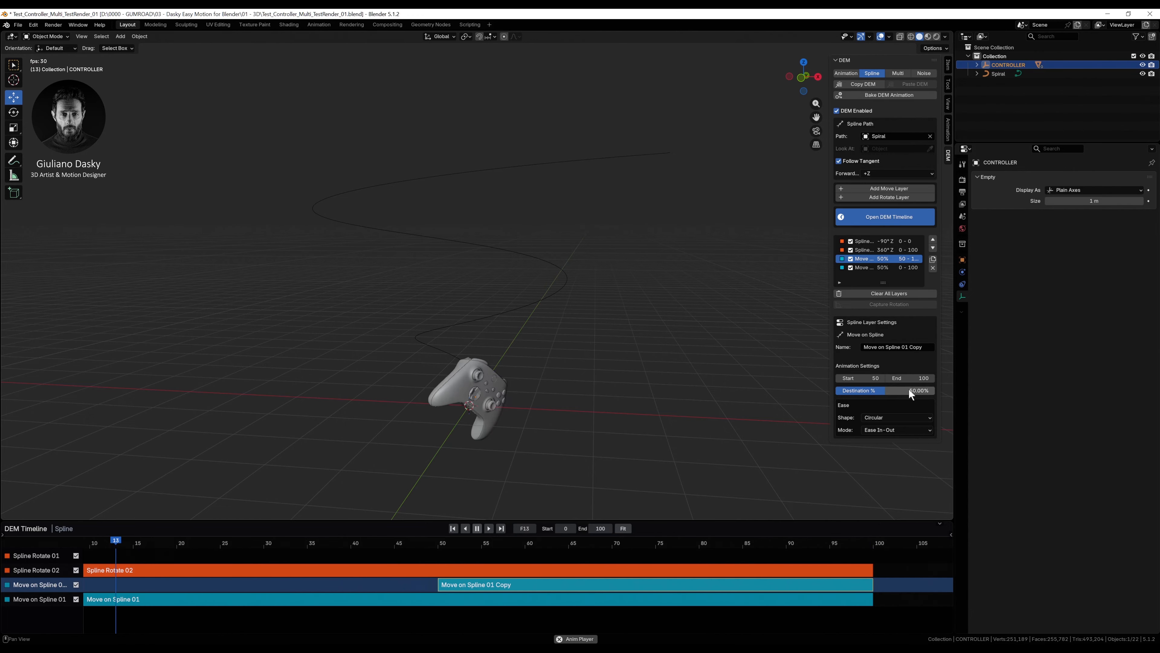
Step: Set the Move on Spline 01 Copy layer's Destination to 100% and watch the controller's motion along the spiral
left_click_drag(910, 393, 934, 393)
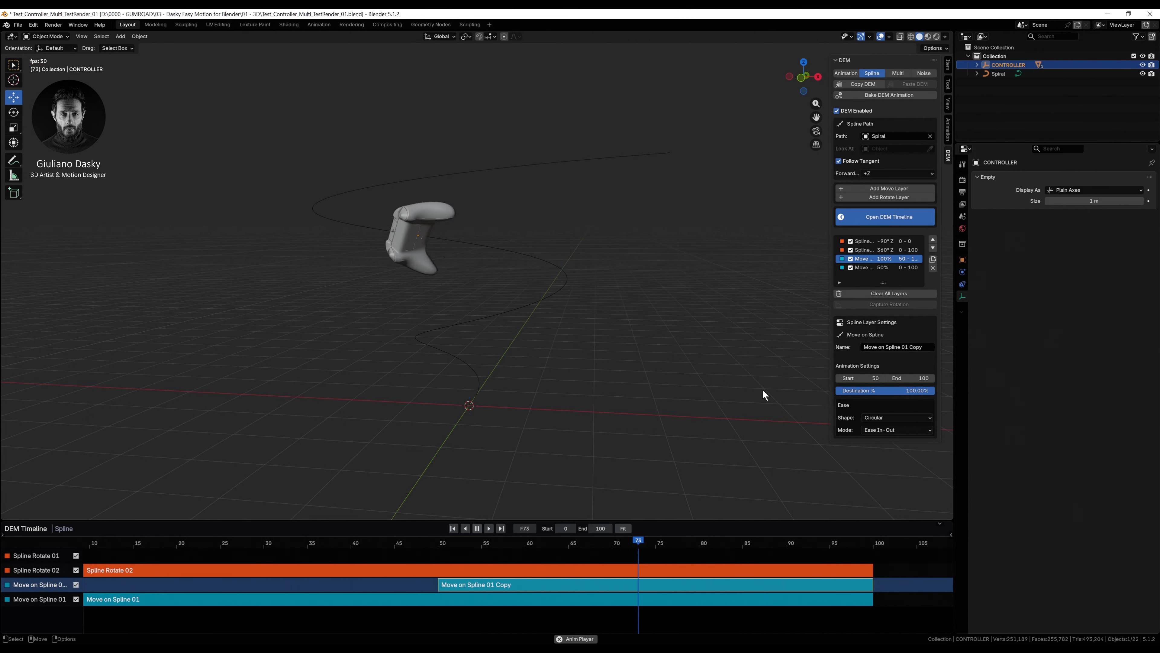
middle_click_drag(498, 319, 574, 314, "shift")
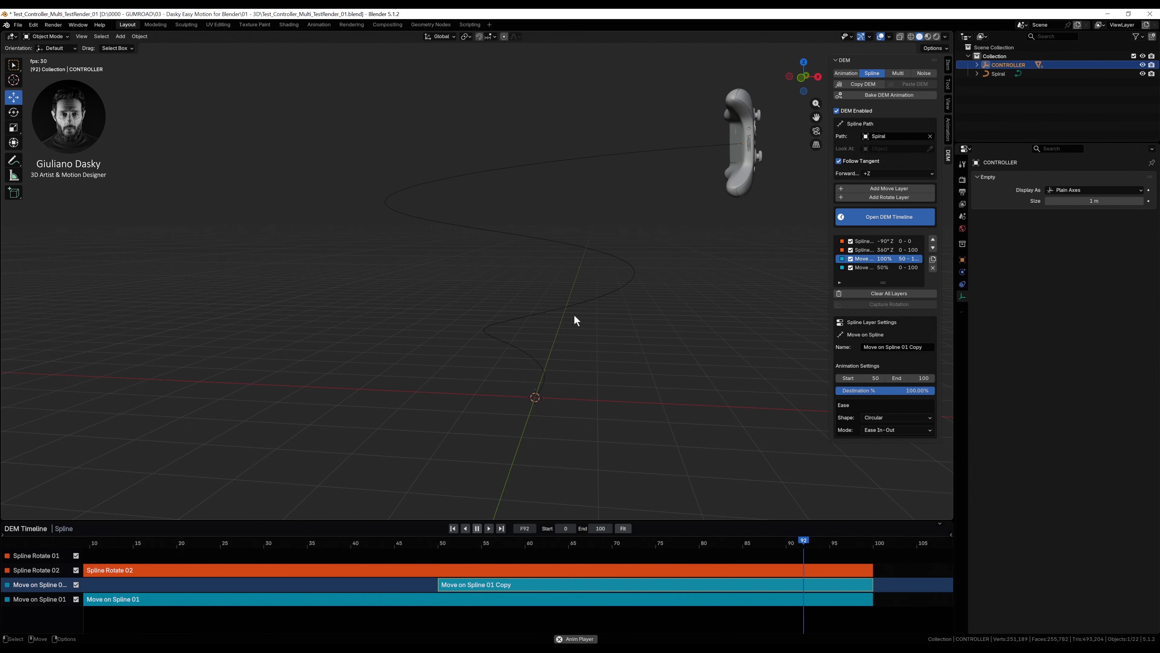
mouse_move(573, 314)
middle_mouse_down()
mouse_move(573, 302)
mouse_move(552, 299)
mouse_move(574, 306)
mouse_move(554, 312)
mouse_move(567, 301)
middle_mouse_up()
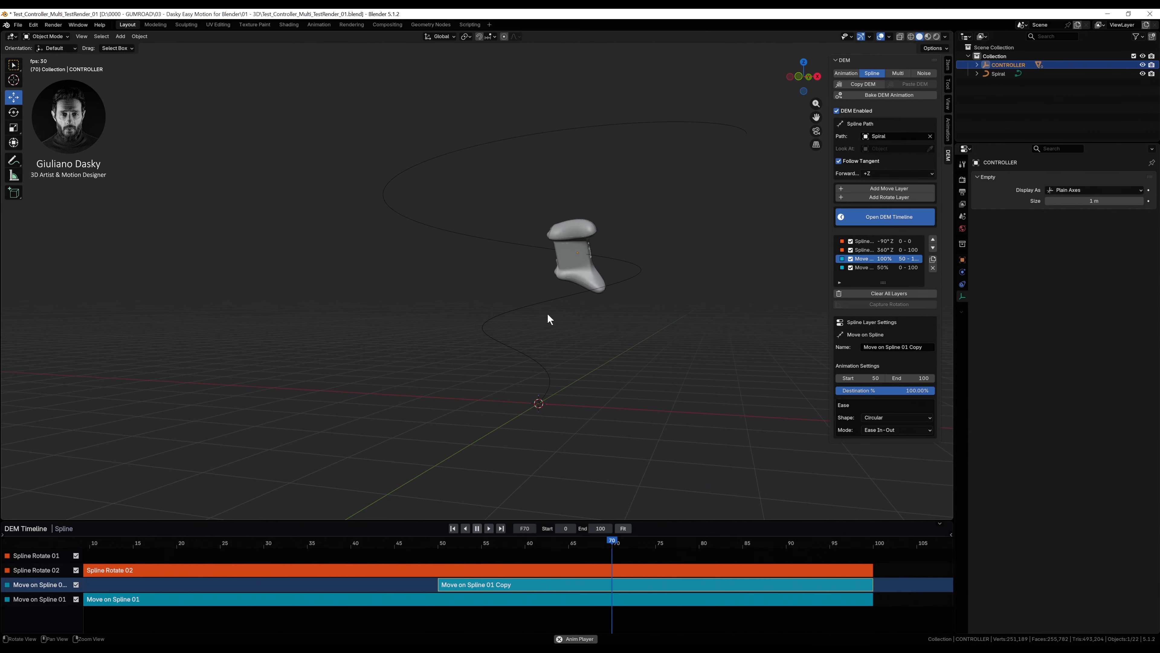
middle_click_drag(558, 307, 547, 309)
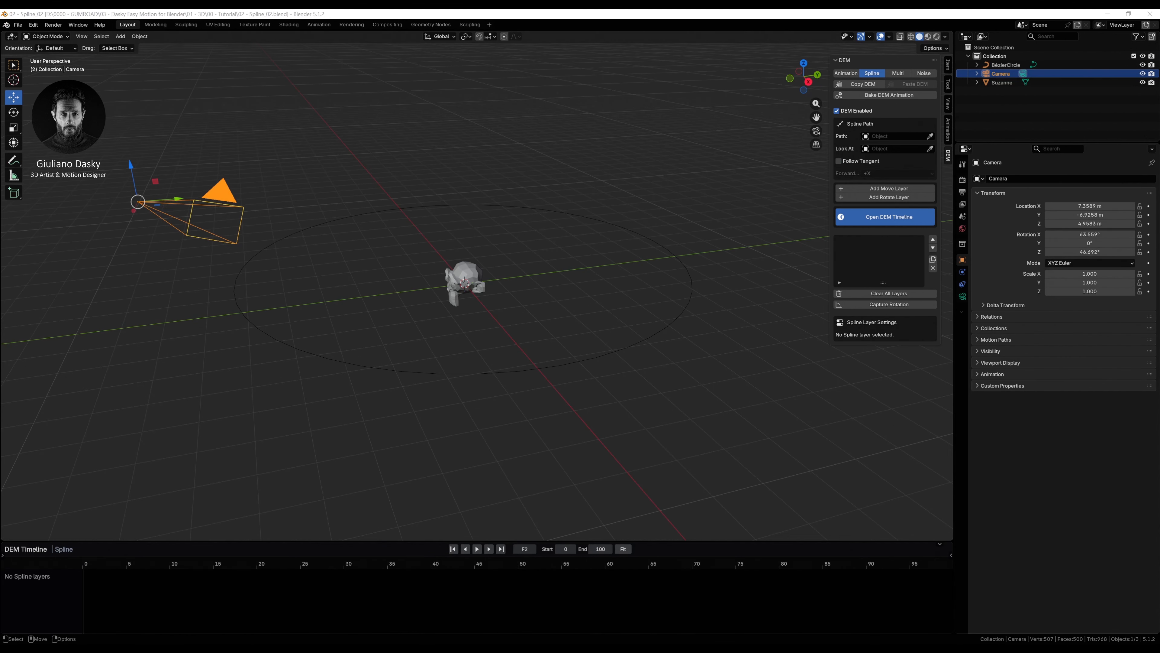
Step: In the Spline_02 scene, assign BézierCircle as the camera's spline path and add a Move layer
middle_click_drag(471, 286, 452, 301)
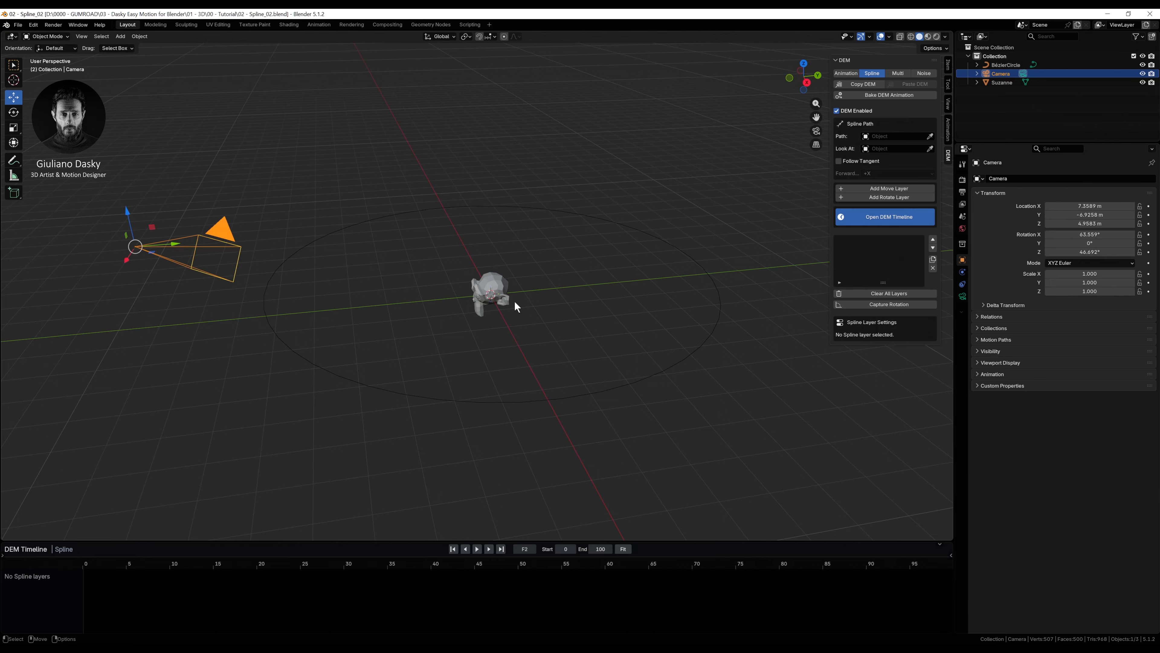
left_click(1001, 82)
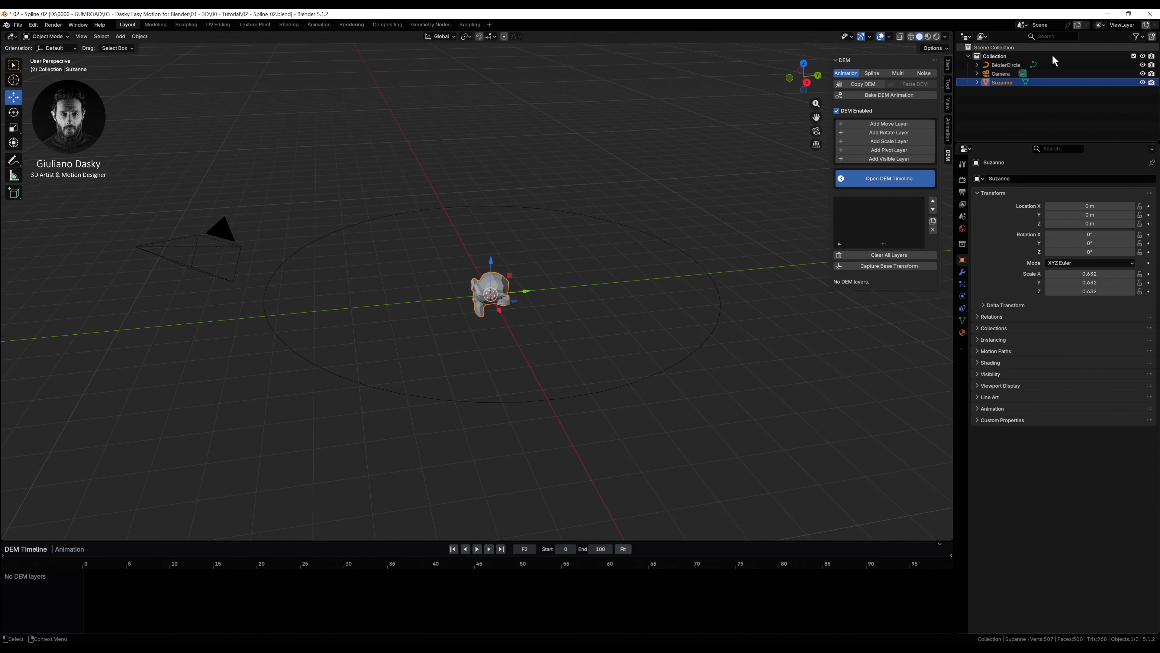
left_click(1003, 65)
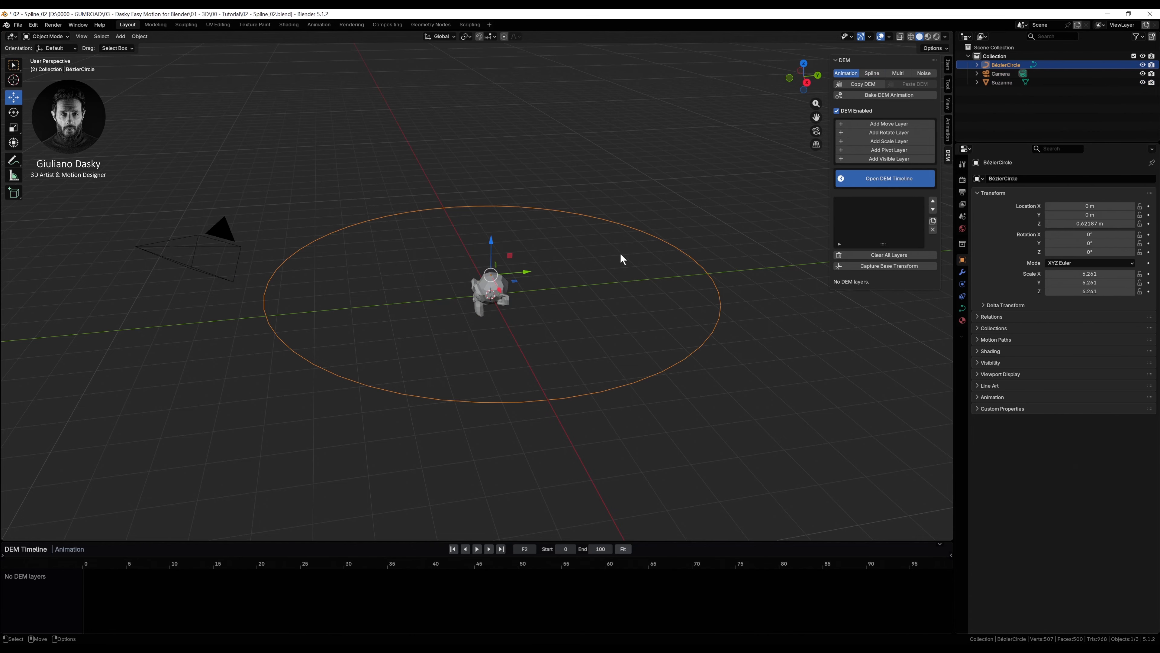
left_click(1002, 74)
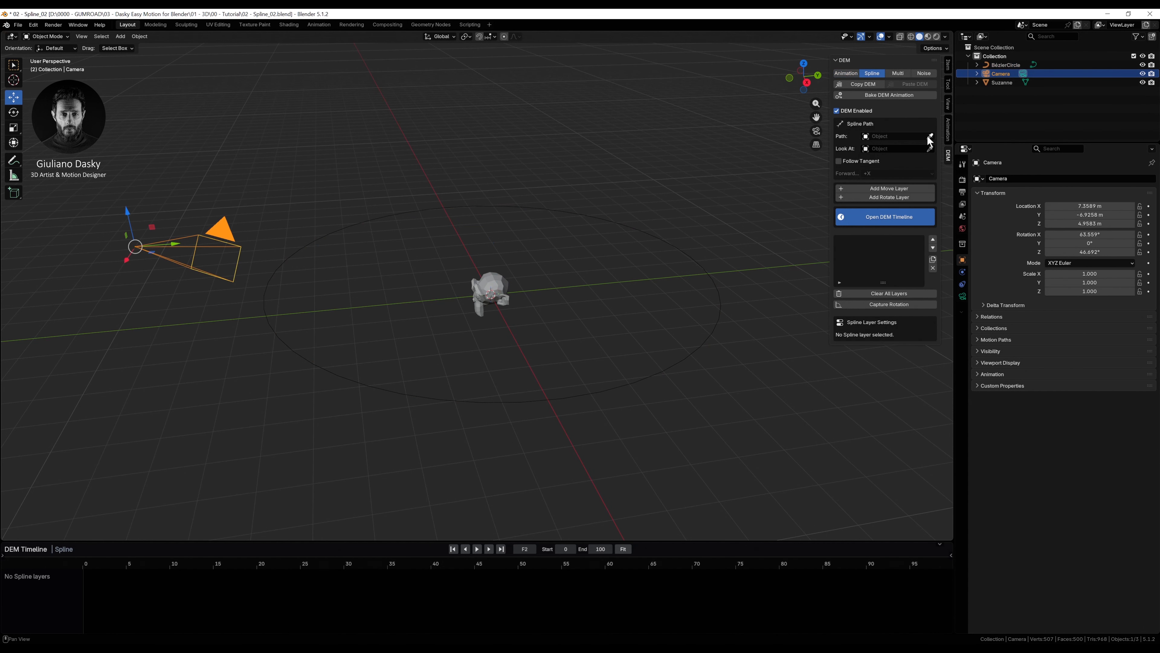
left_click(1005, 64)
left_click(883, 189)
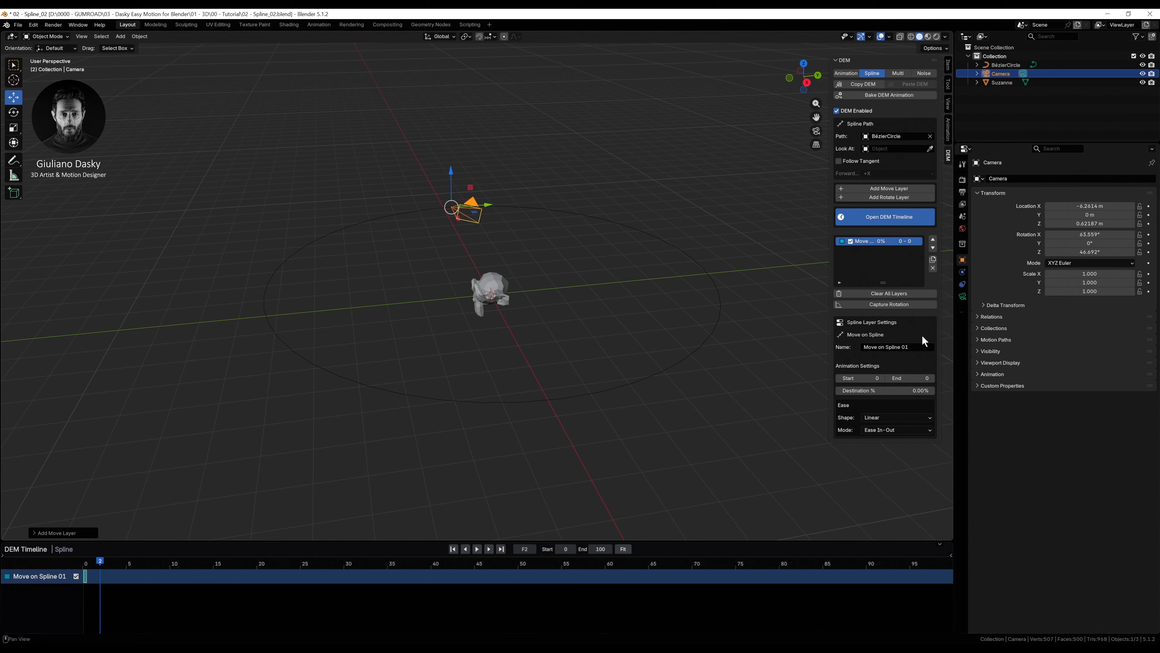
Step: End the camera's Move on Spline 01 layer at frame 100 with 100% Destination and Cubic ease, and preview the motion
left_click(921, 380)
type("100")
key("Return")
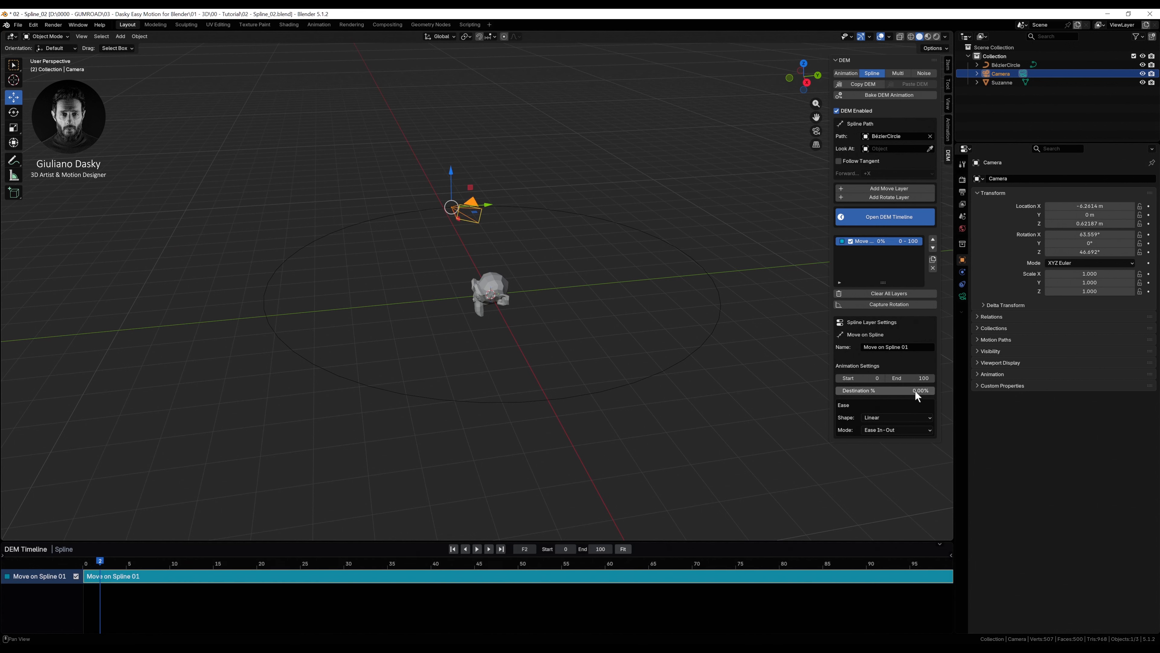
left_click_drag(916, 392, 981, 392)
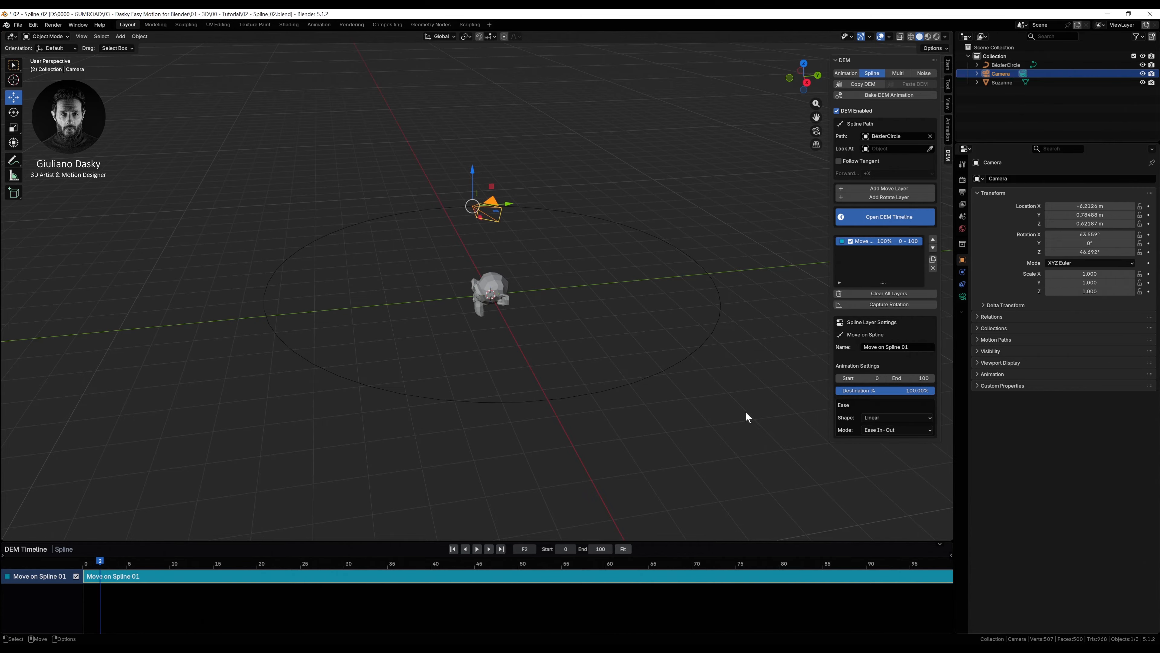
left_click(883, 418)
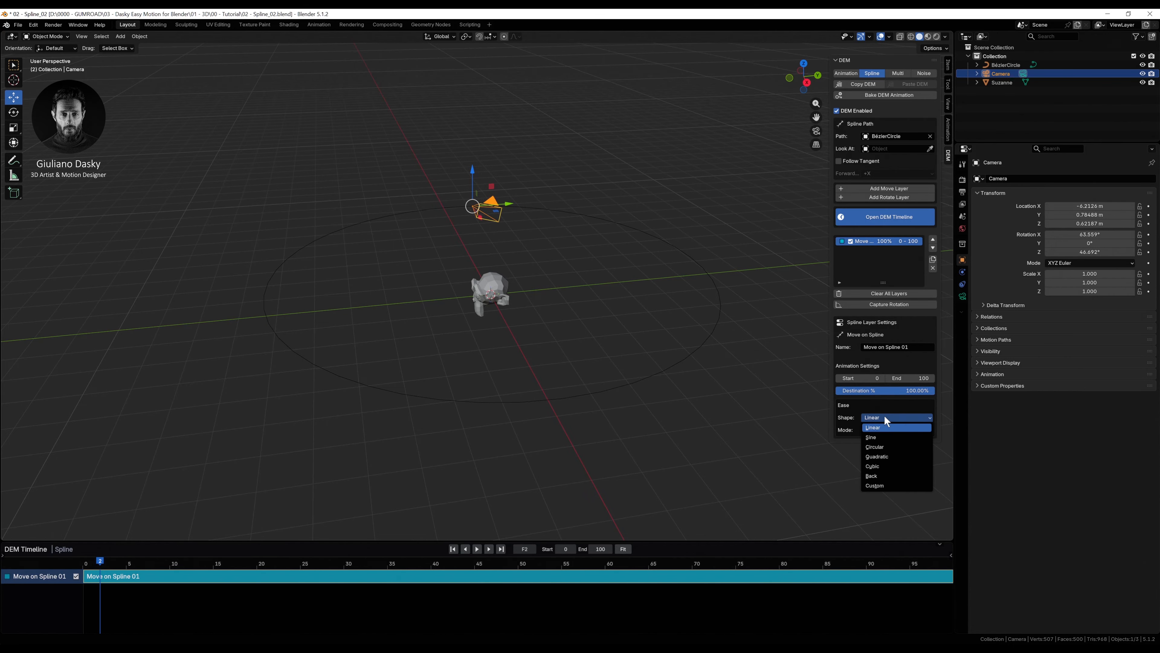
left_click(881, 467)
left_click(478, 549)
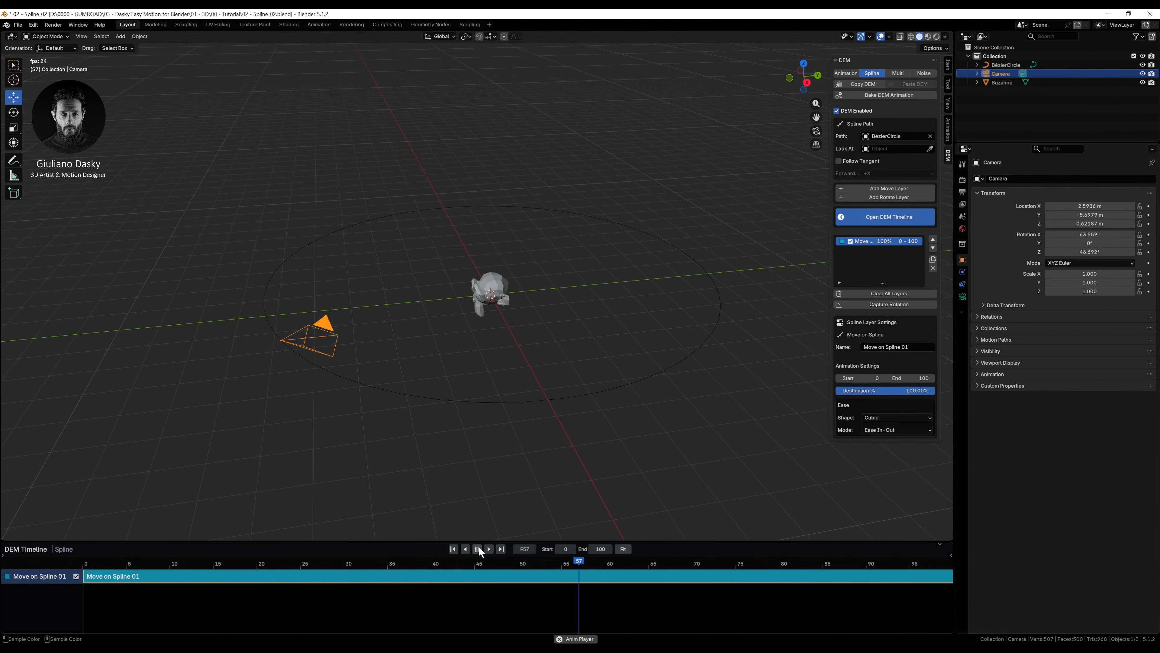
left_click(478, 549)
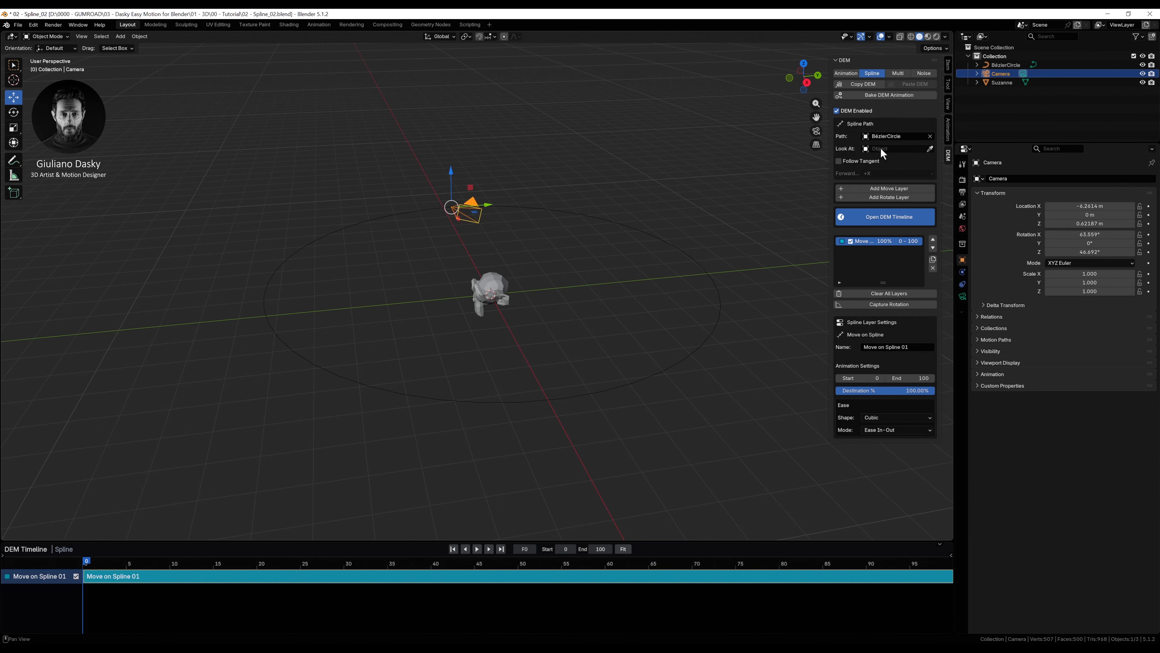
Step: Set Suzanne as the camera's Look At target and play the animation around the circle
left_click(930, 149)
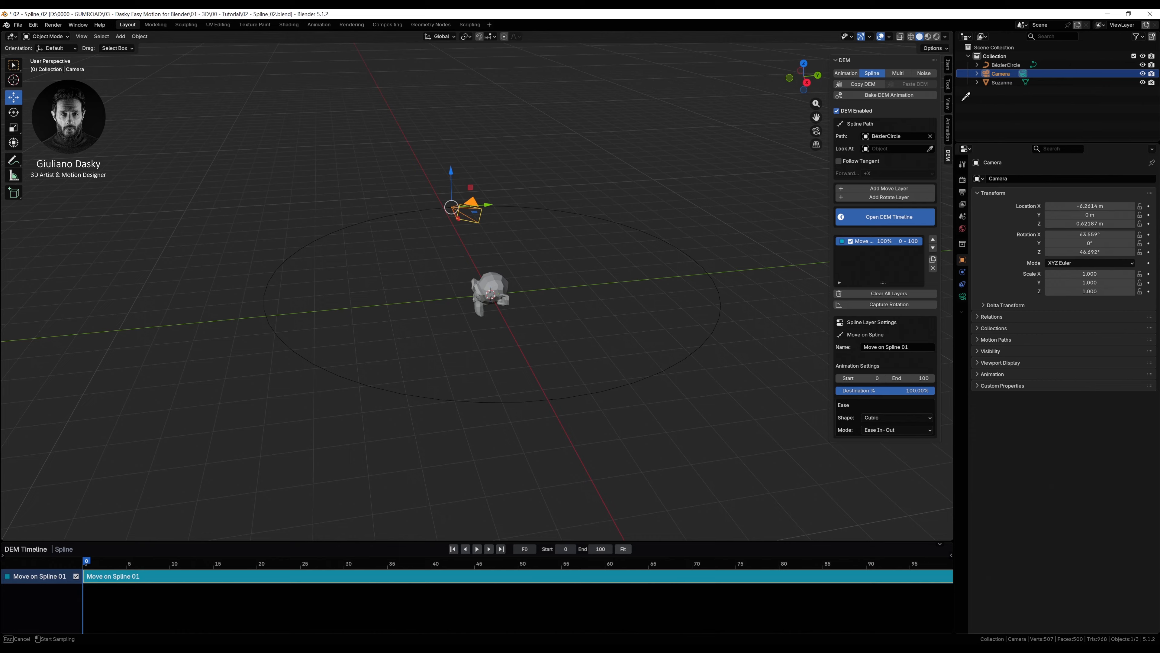
left_click(1008, 79)
middle_click_drag(518, 239, 489, 274)
left_click(478, 549)
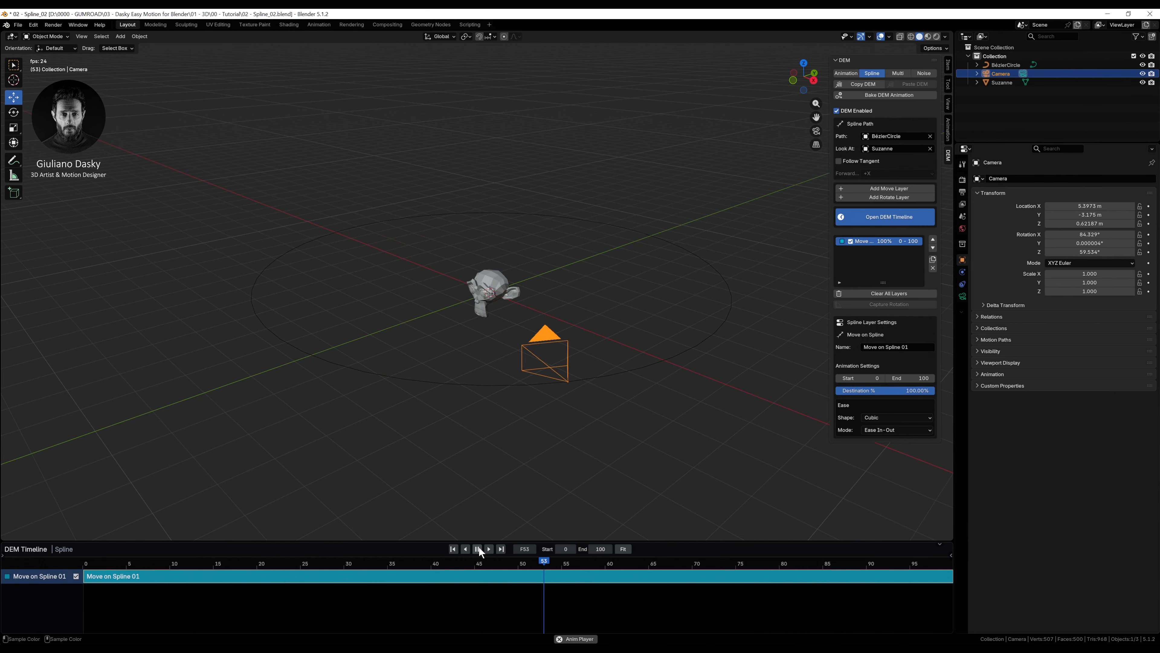
left_click(478, 549)
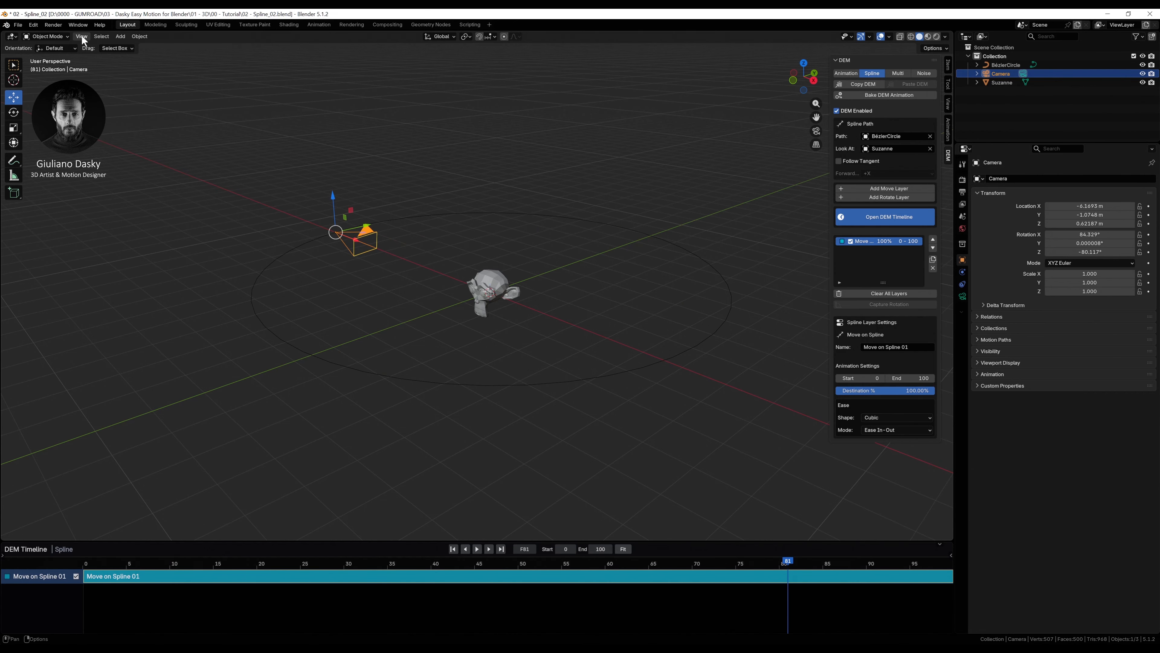
Step: Switch to the camera view and play the orbit around Suzanne from there
left_click(118, 40)
mouse_move(86, 40)
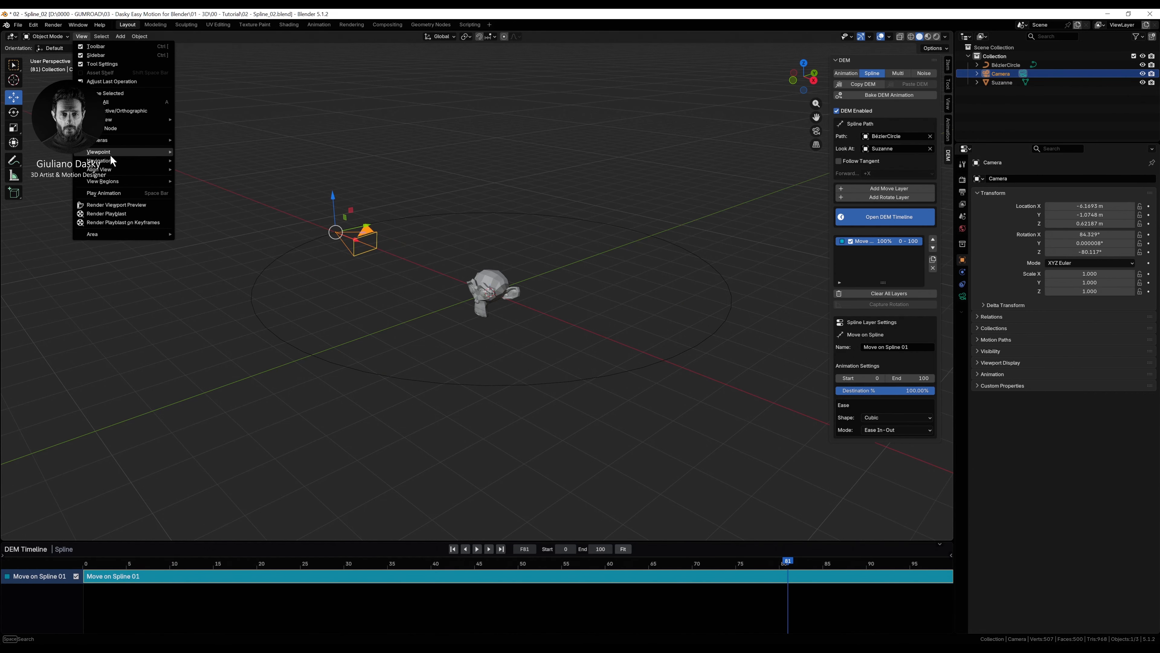
mouse_move(112, 153)
left_click(206, 145)
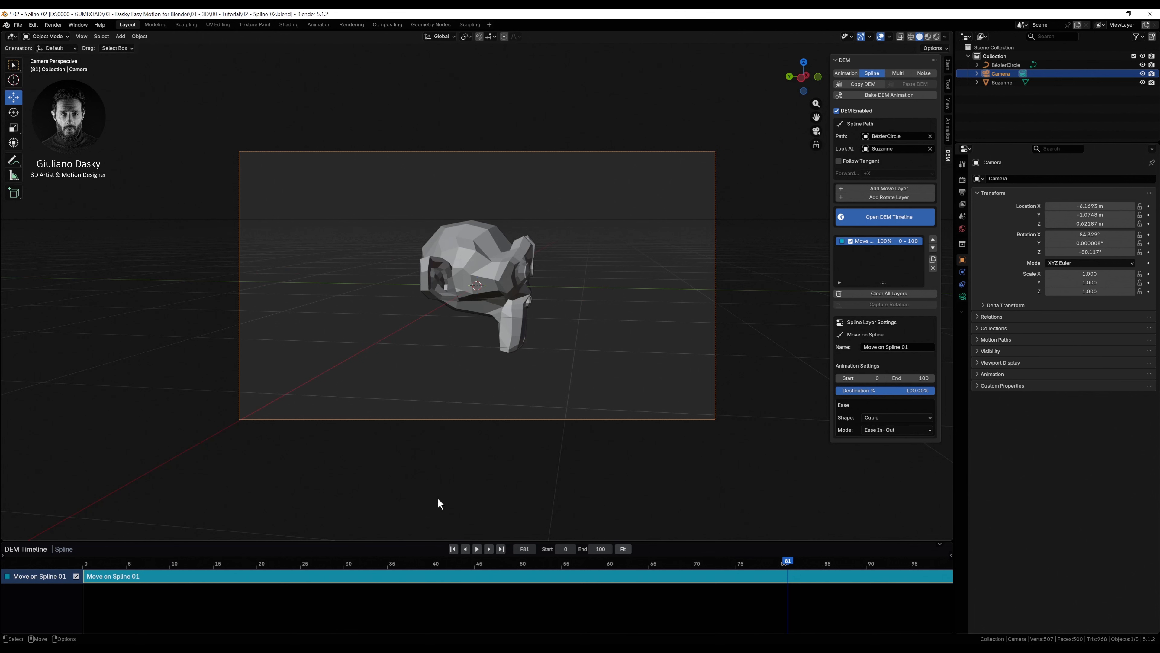
left_click(477, 548)
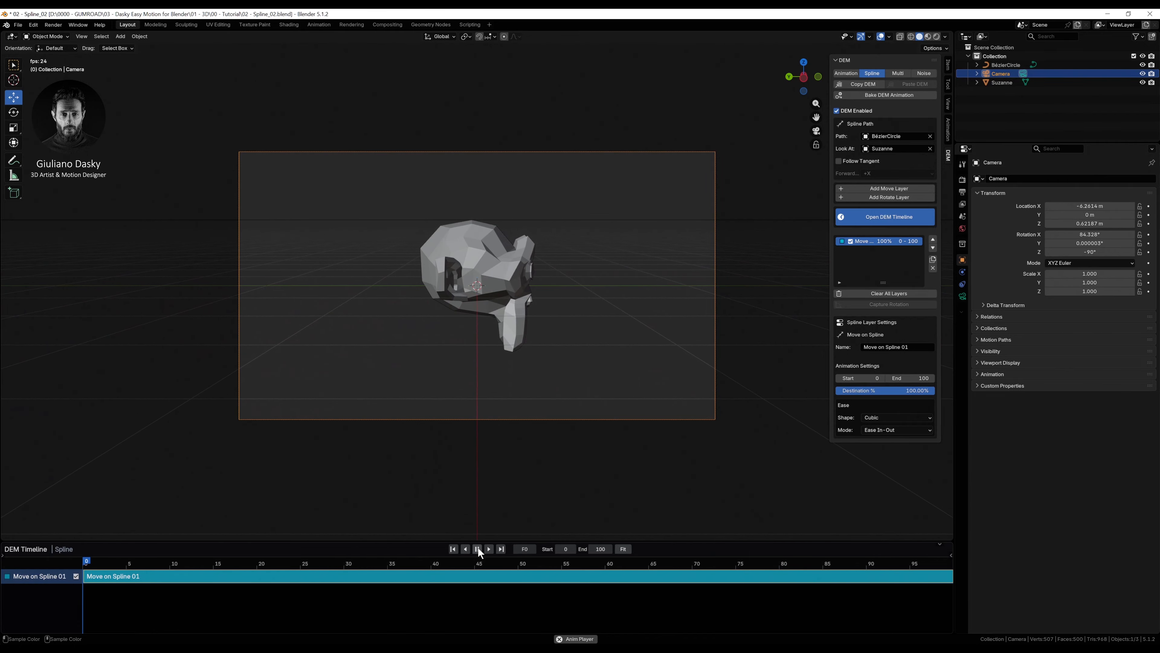
left_click(478, 548)
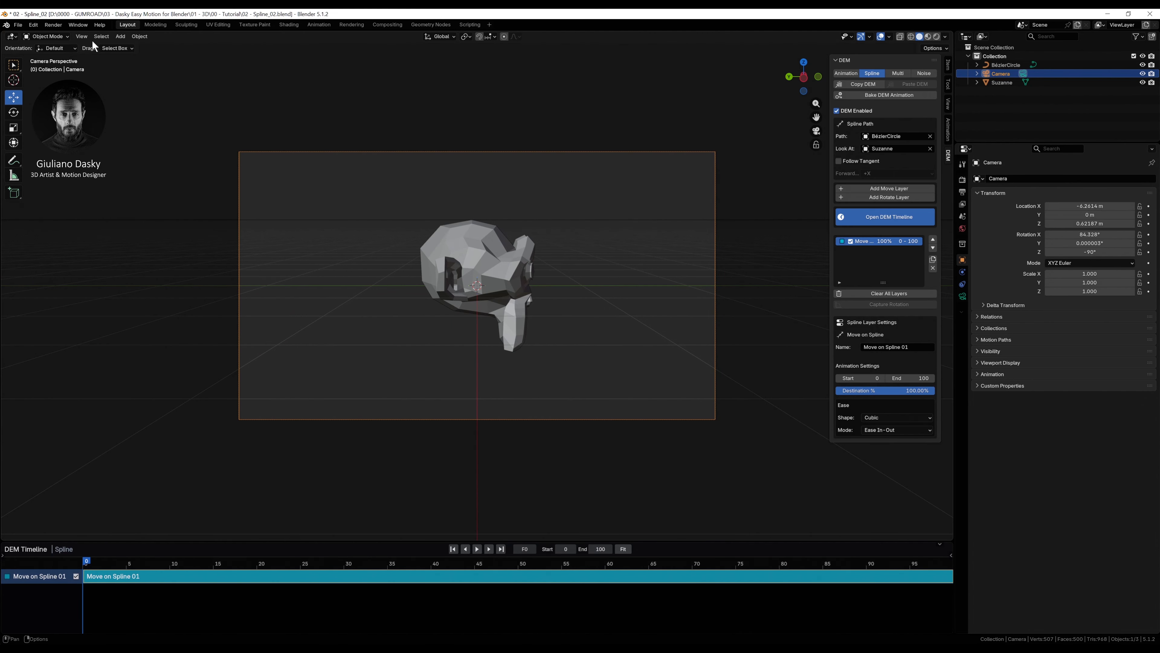
Step: Add a spline Rotate layer to the camera over frames 0 to 100, turning 360 degrees around local Z, and play it
mouse_move(516, 274)
middle_mouse_down()
mouse_move(519, 262)
mouse_move(331, 287)
mouse_move(395, 311)
mouse_move(441, 286)
mouse_move(543, 265)
mouse_move(512, 273)
mouse_move(520, 266)
middle_mouse_up()
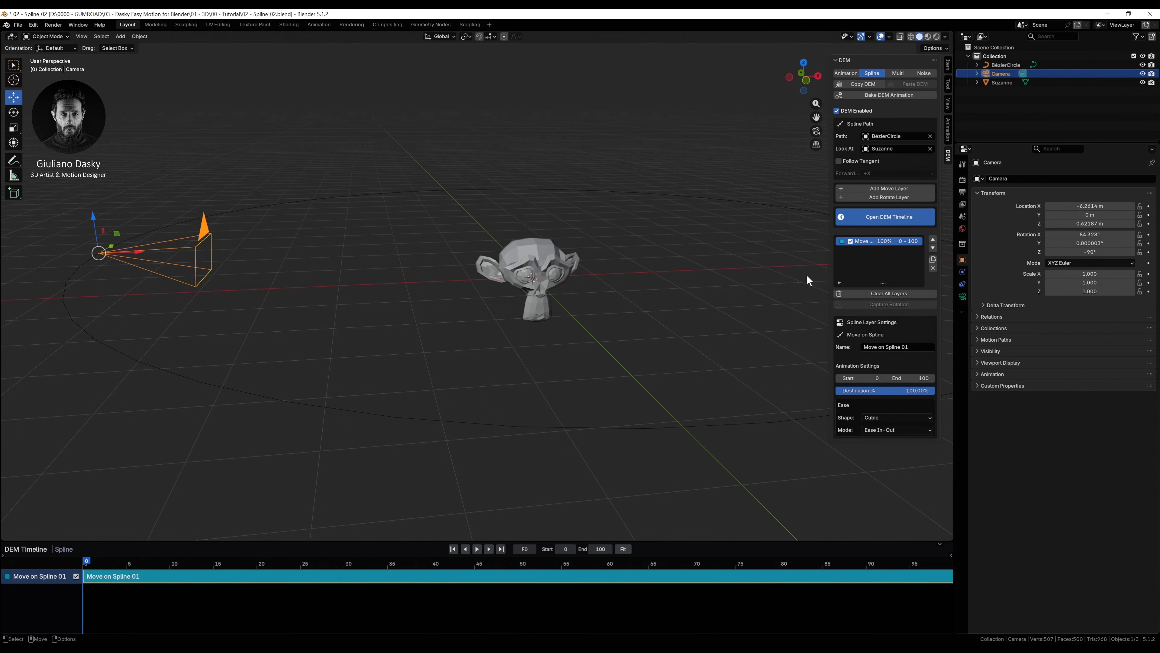
left_click(880, 197)
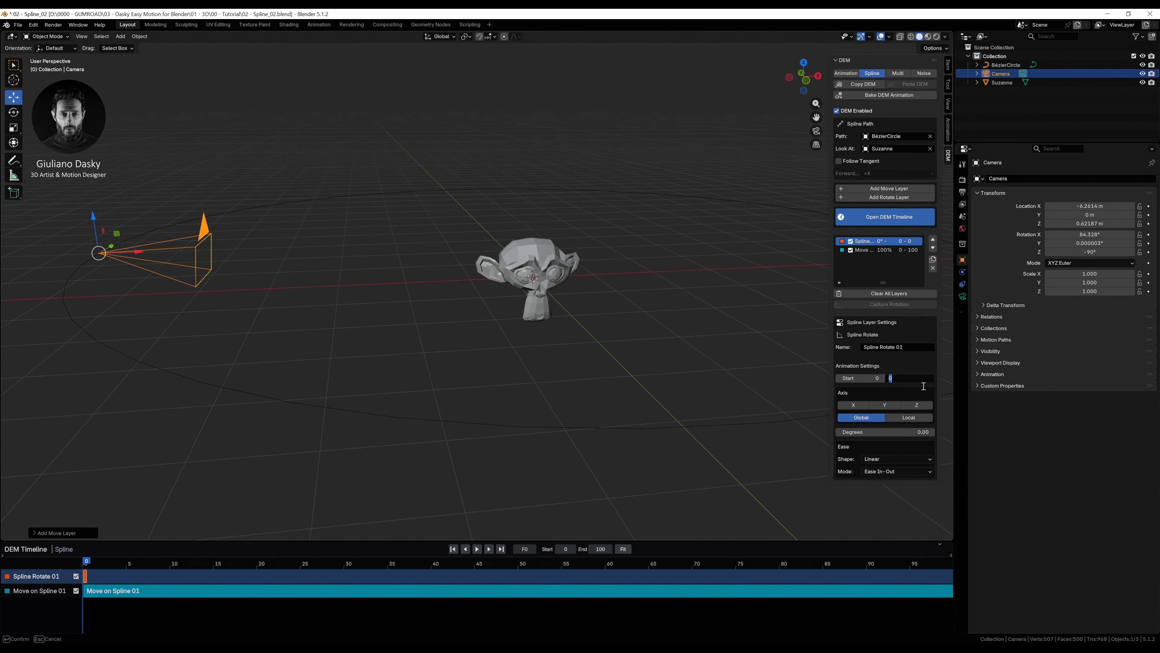
type("100")
key("Return")
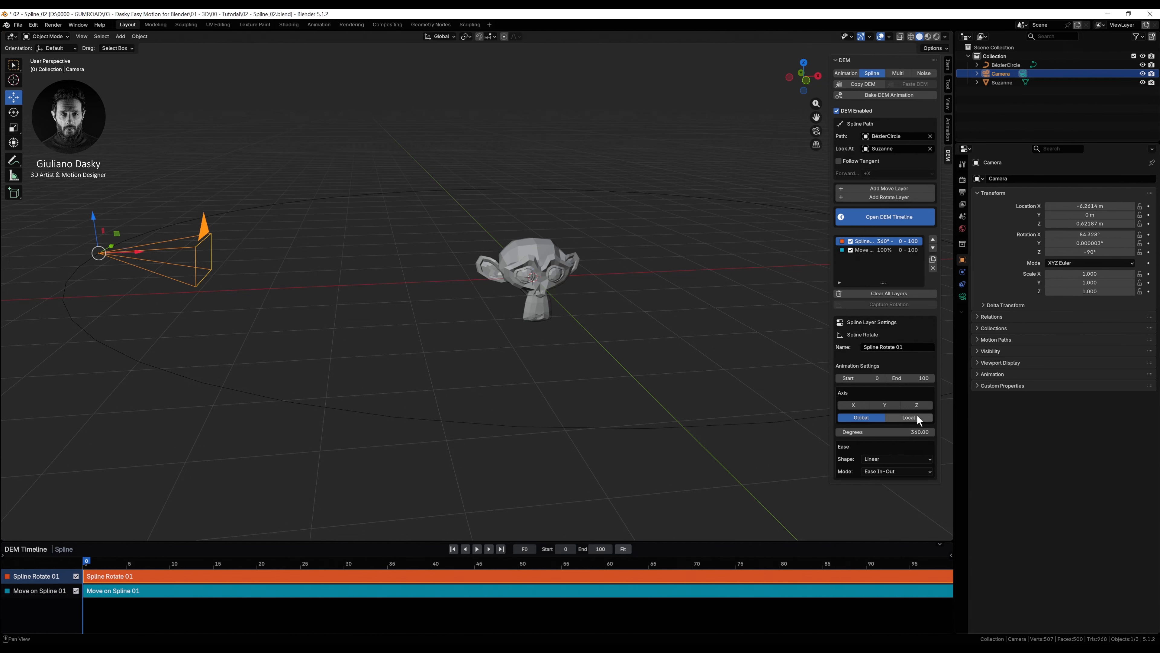
left_click(907, 417)
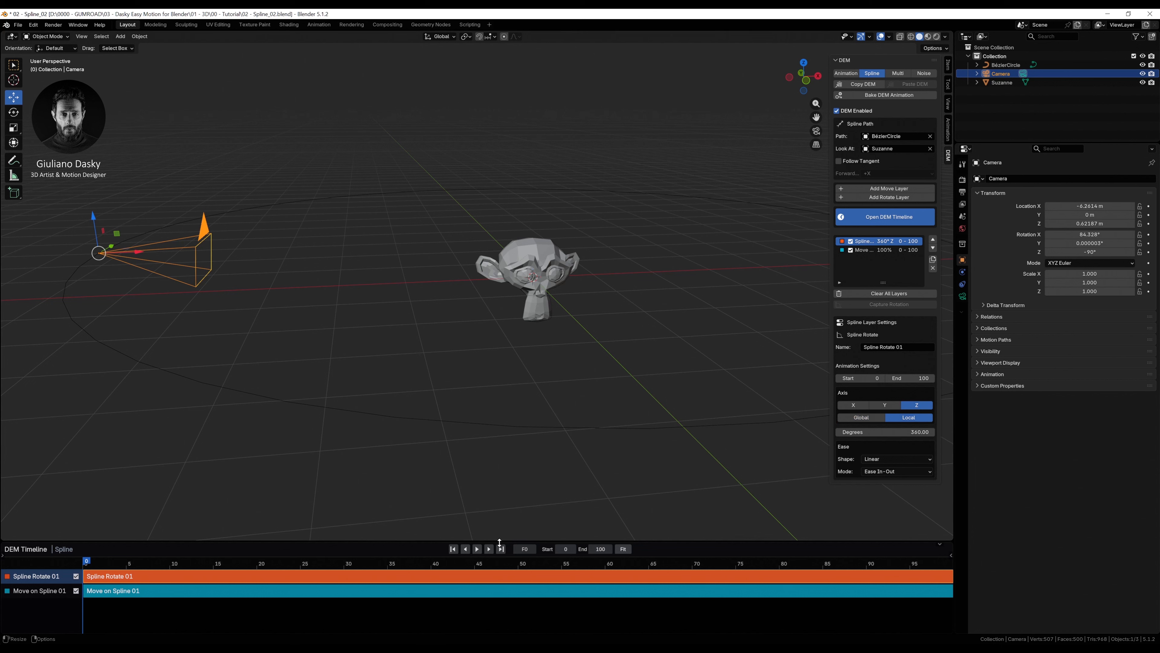
left_click(477, 548)
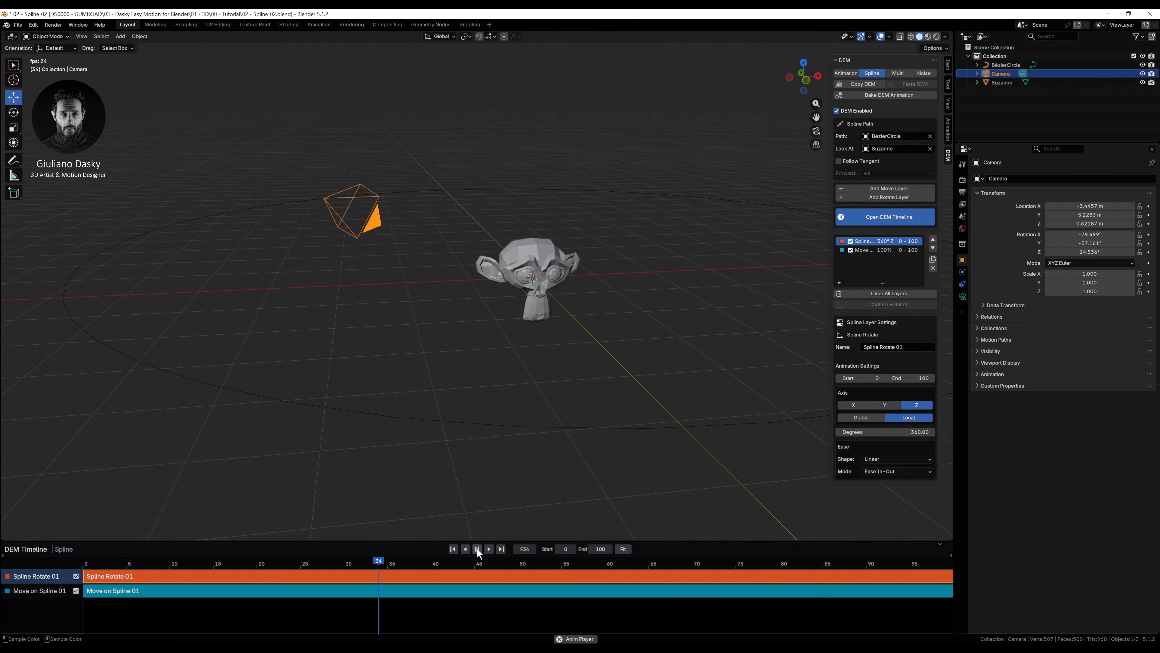
left_click(477, 548)
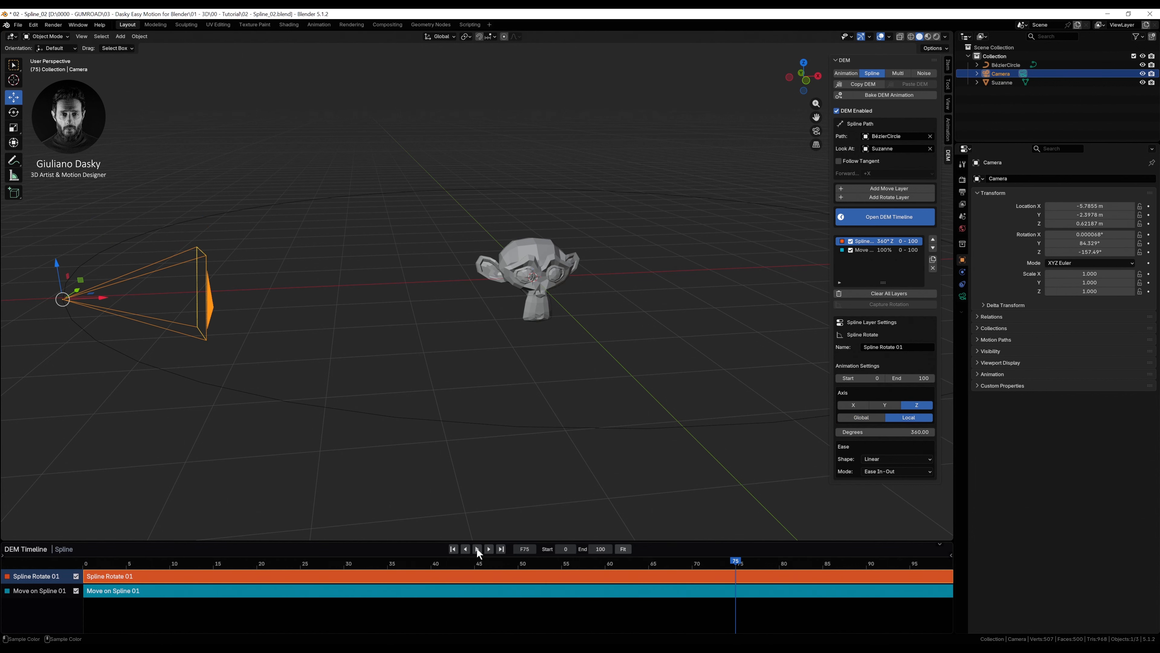
Step: Set the Spline Rotate 01 layer's ease shape to Cubic, preview it through the camera, and return to the first frame
left_click(873, 465)
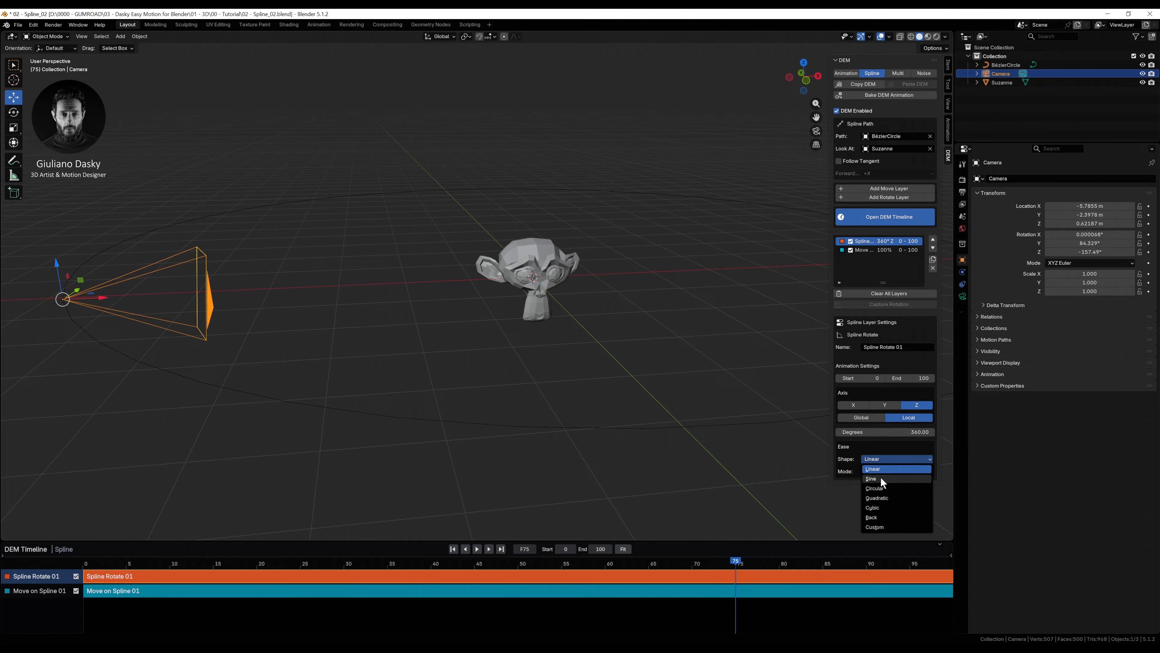
left_click(873, 516)
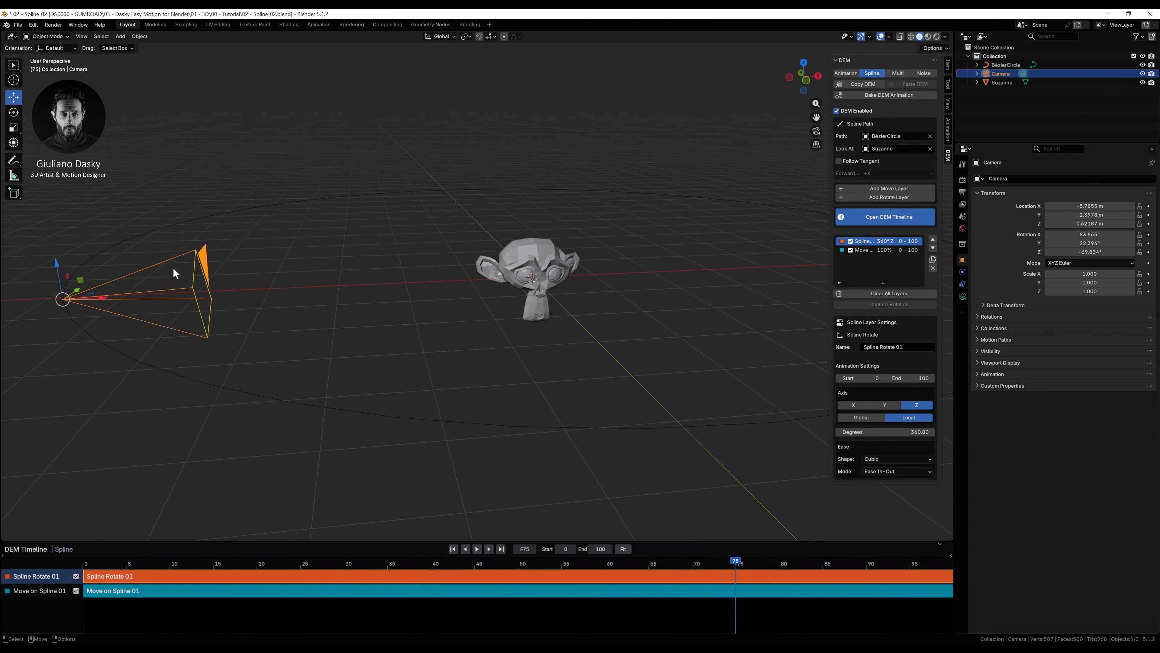
key("KP_0")
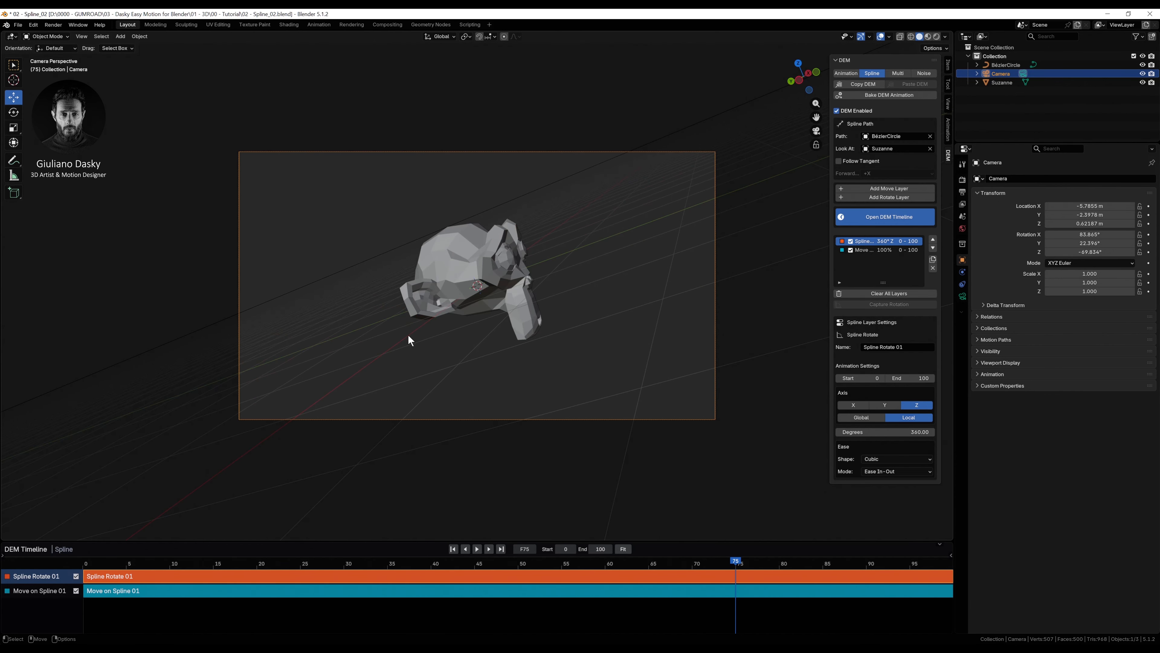
left_click(477, 549)
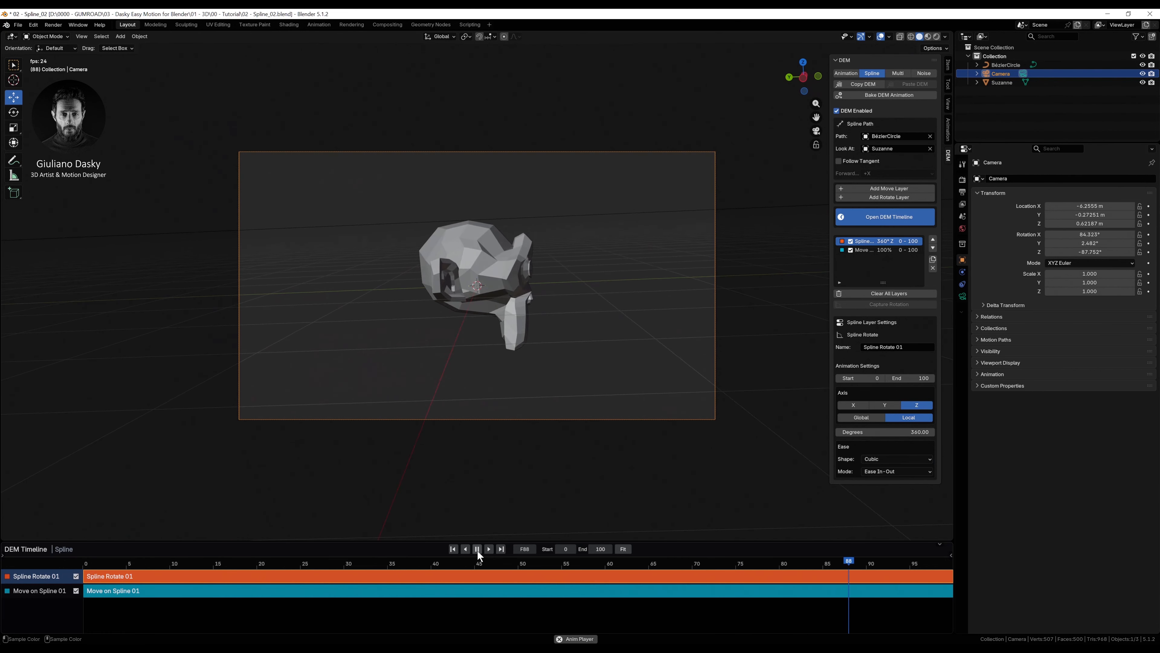
left_click(452, 548)
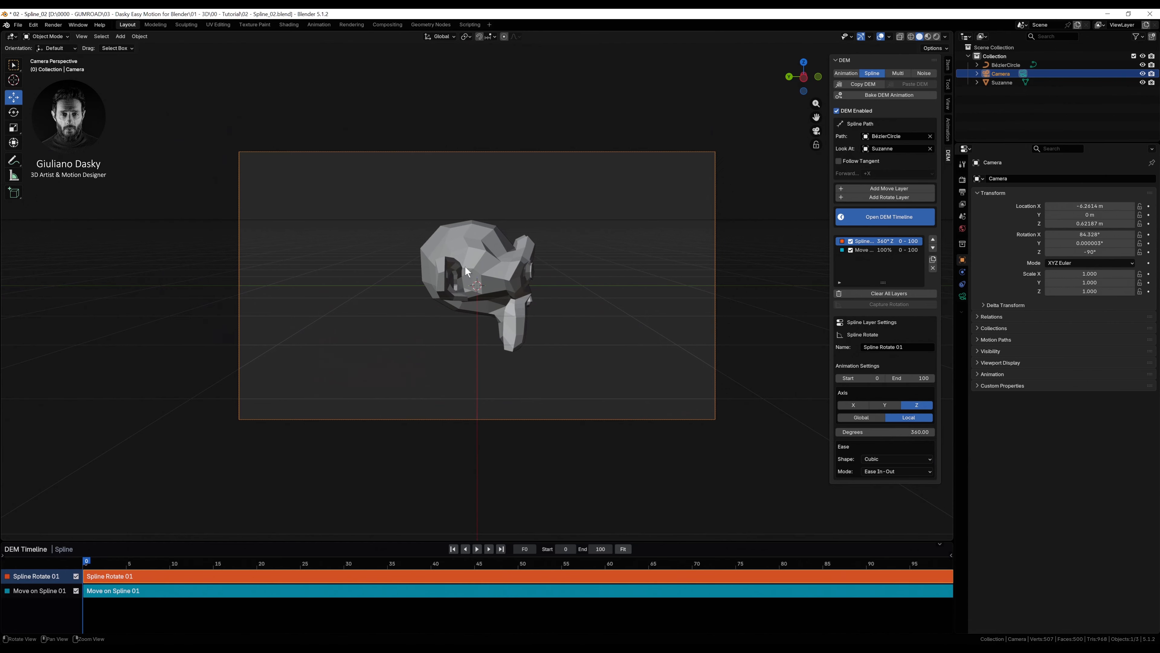
Step: Leave the camera view and replay the camera's combined move and roll around Suzanne in perspective
mouse_move(465, 267)
middle_mouse_down()
mouse_move(438, 281)
mouse_move(571, 279)
mouse_move(450, 278)
middle_mouse_up()
scroll(569, 276, "down", 2)
scroll(513, 280, "down", 1)
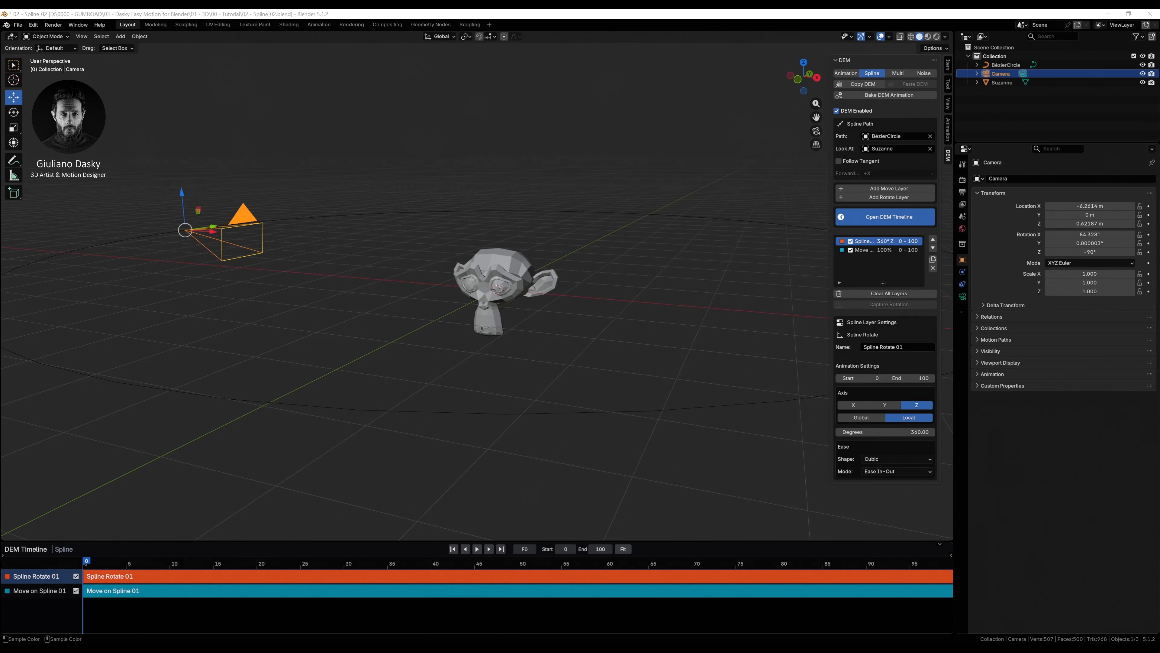
key("space")
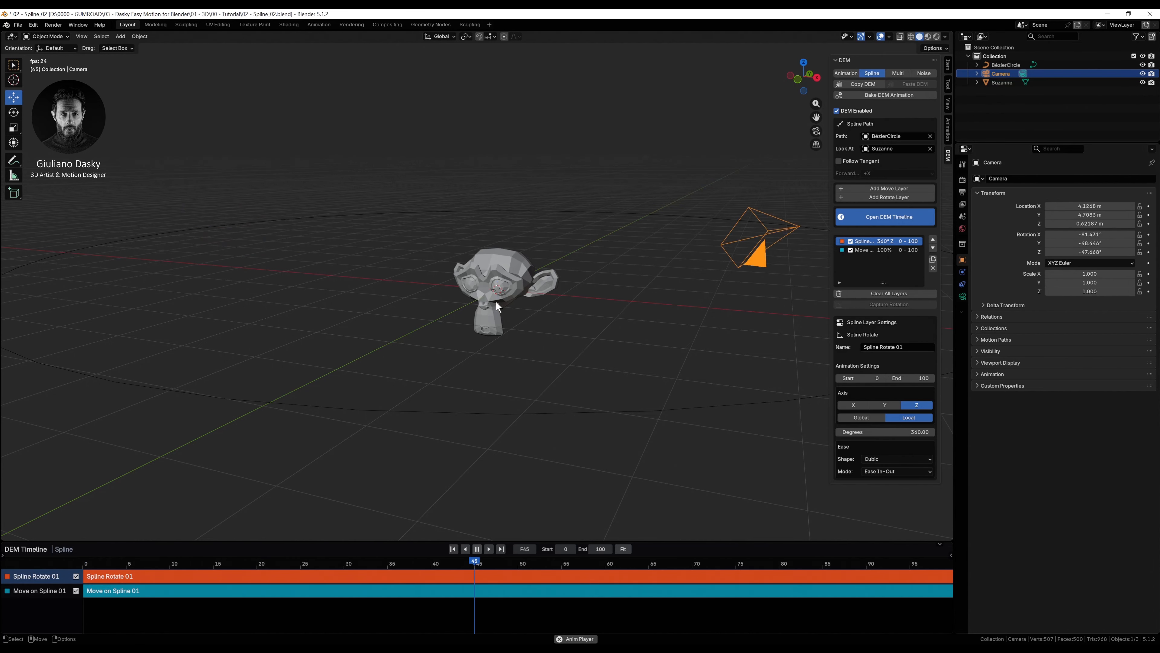
mouse_move(496, 302)
middle_mouse_down()
mouse_move(472, 309)
mouse_move(490, 308)
middle_mouse_up()
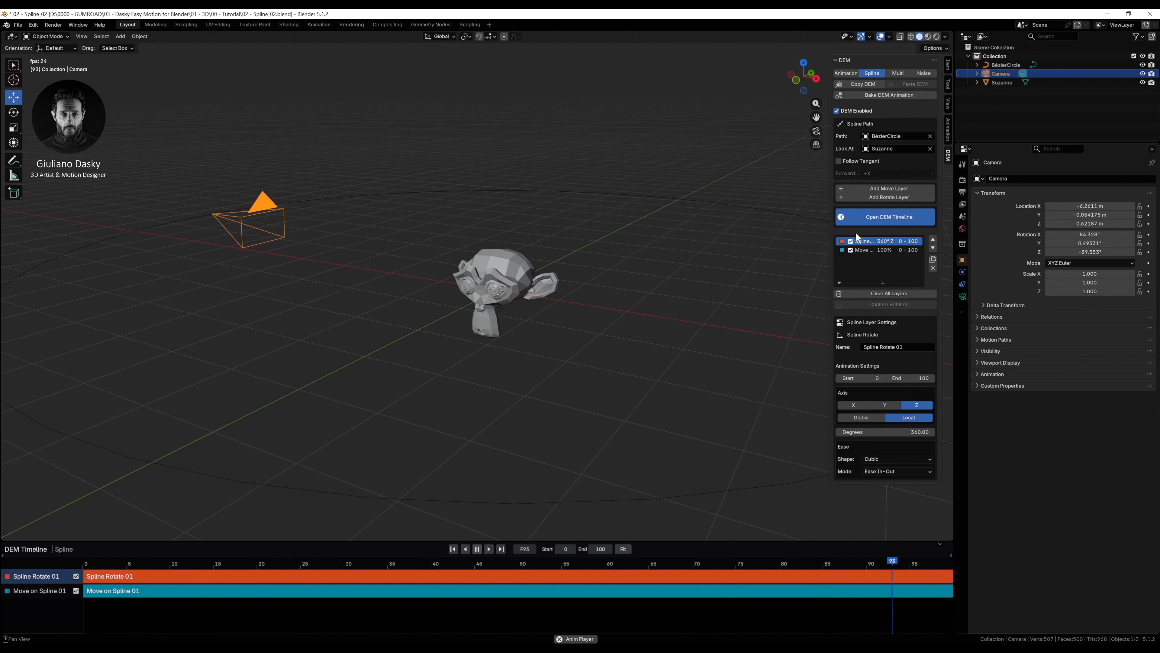
Step: Disable the camera's Spline Rotate 01 layer, bring up its noise layers, and view the scene through the active camera
left_click(851, 241)
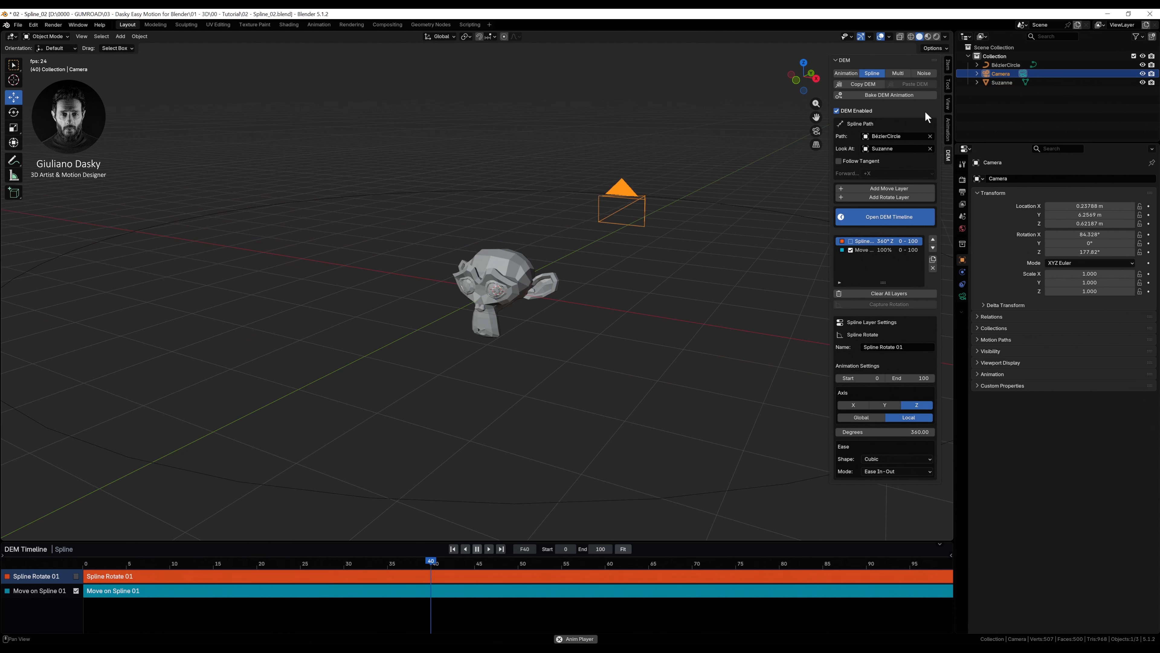
left_click(923, 74)
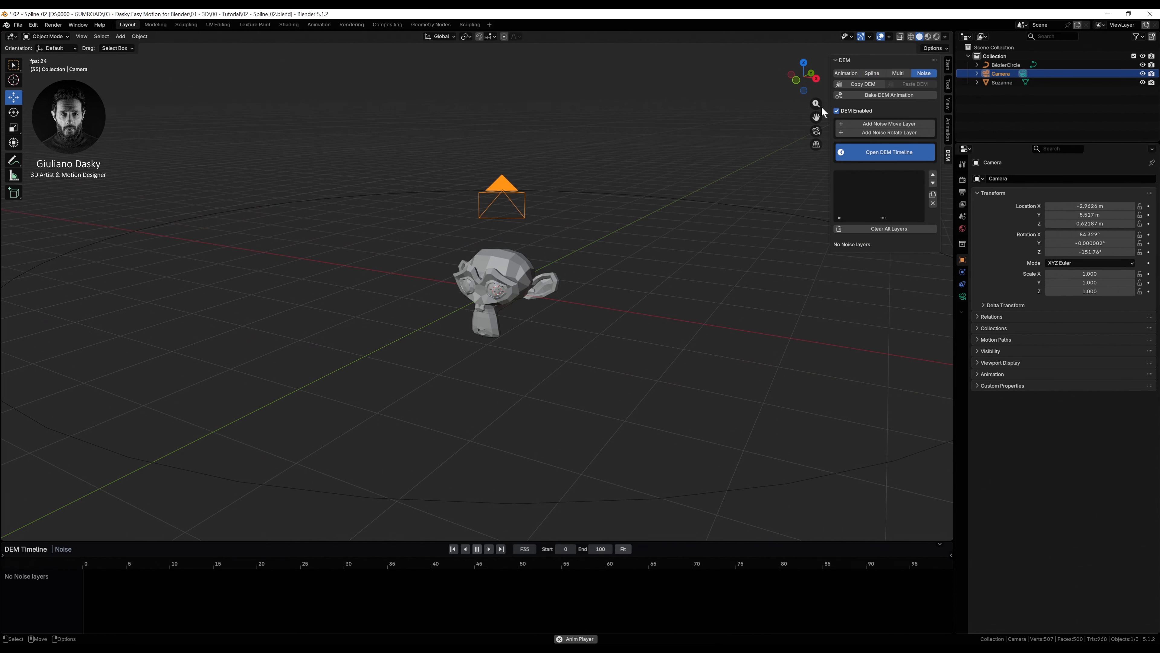
left_click(81, 36)
mouse_move(106, 138)
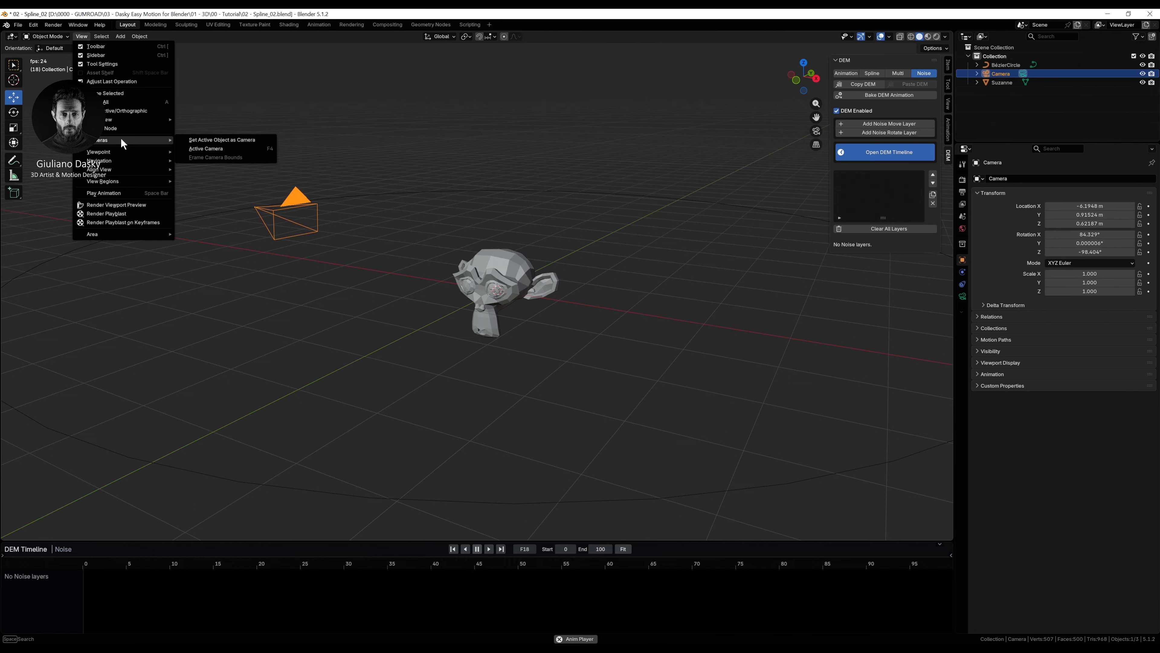
left_click(219, 149)
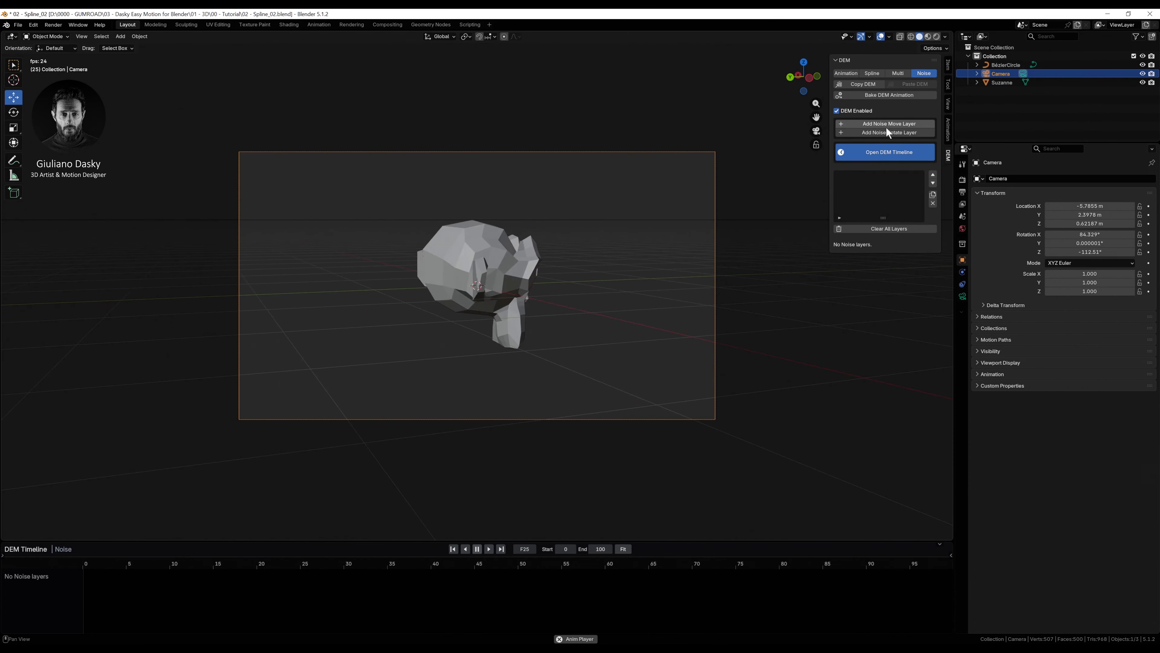
Step: Add a noise Move layer to the camera on the X, Y and Z axes, ending at frame 100
left_click(911, 125)
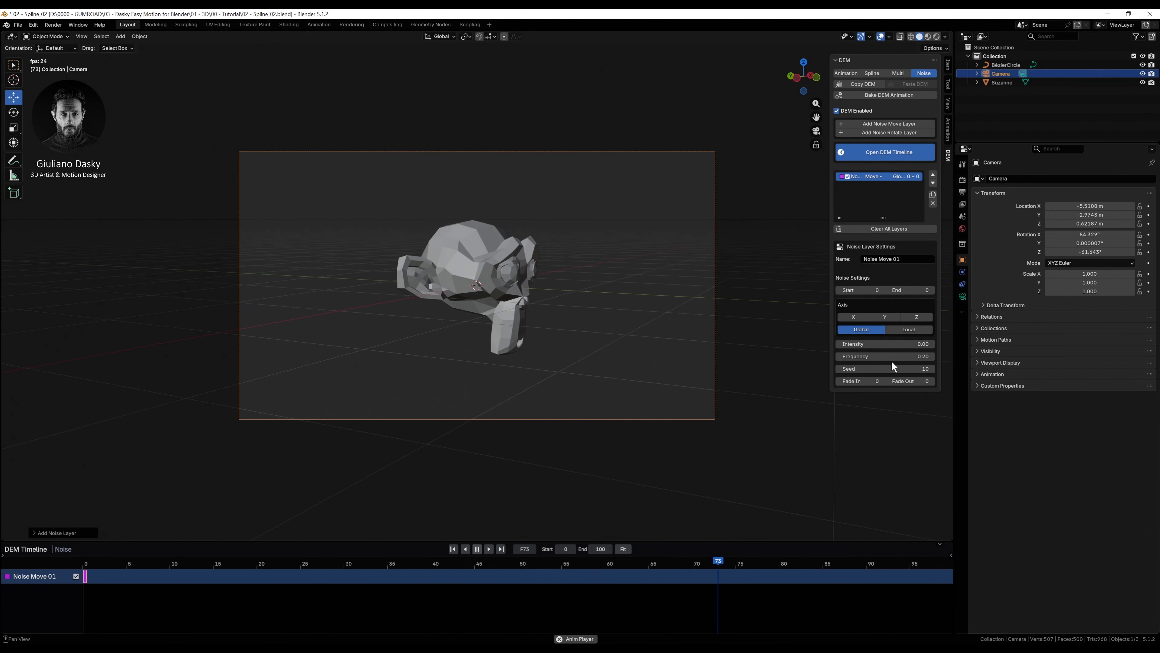
left_click(854, 317)
left_click(915, 318)
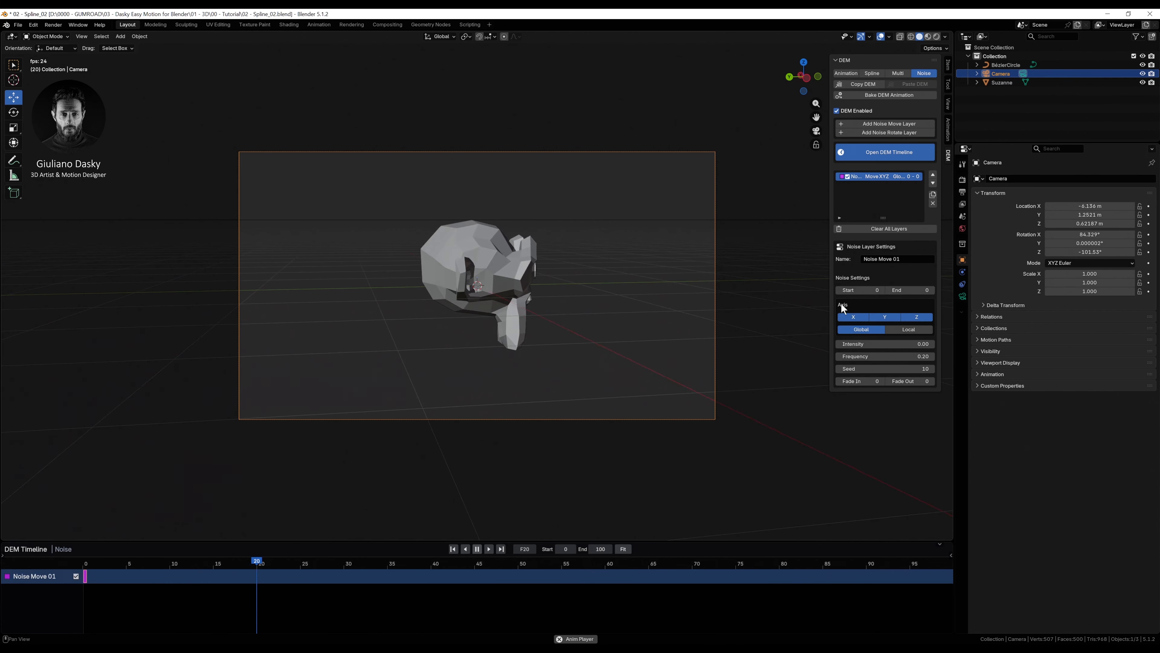
left_click(921, 291)
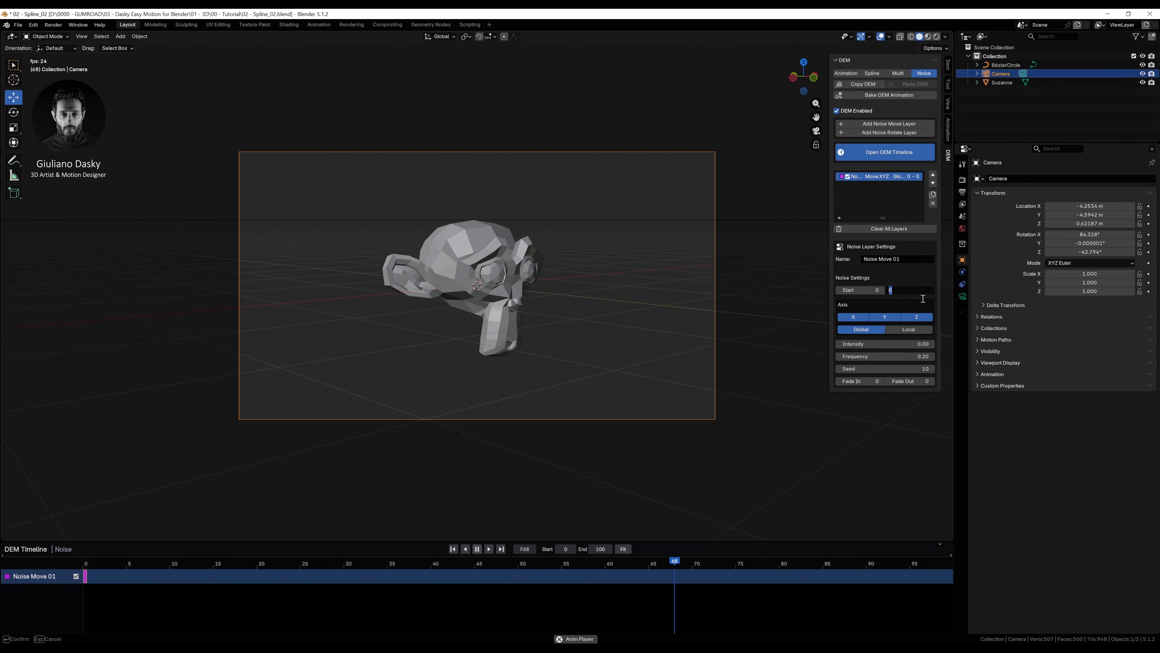
type("100")
key("Return")
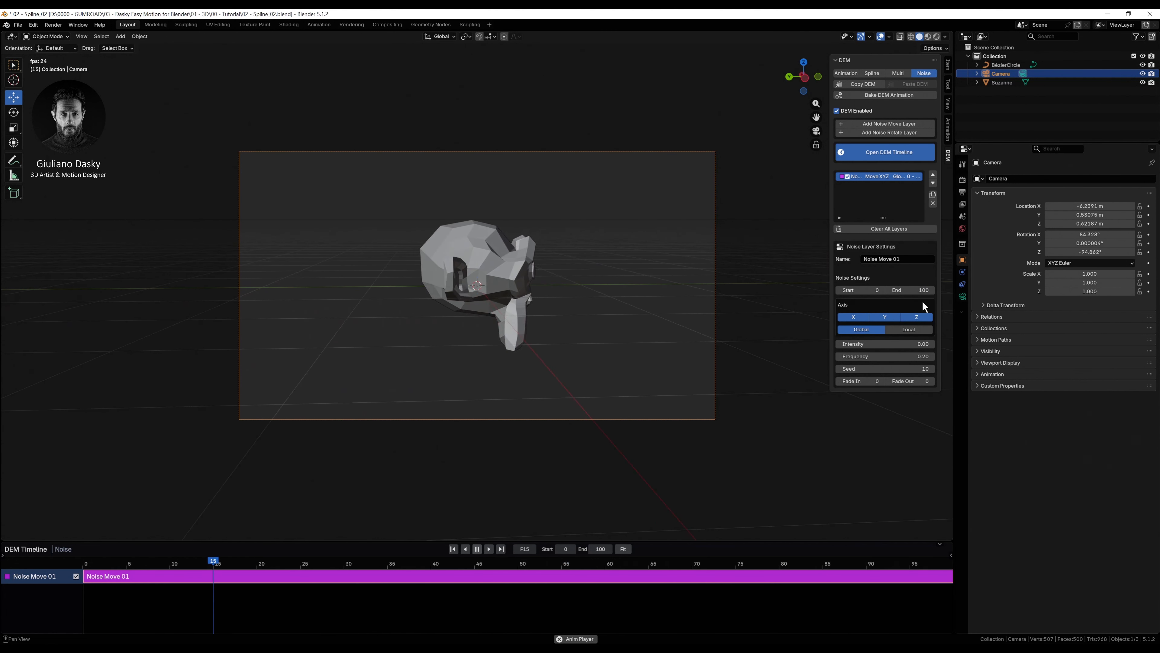
Step: Set the Noise Move 01 layer's intensity to 0.1
left_click(923, 346)
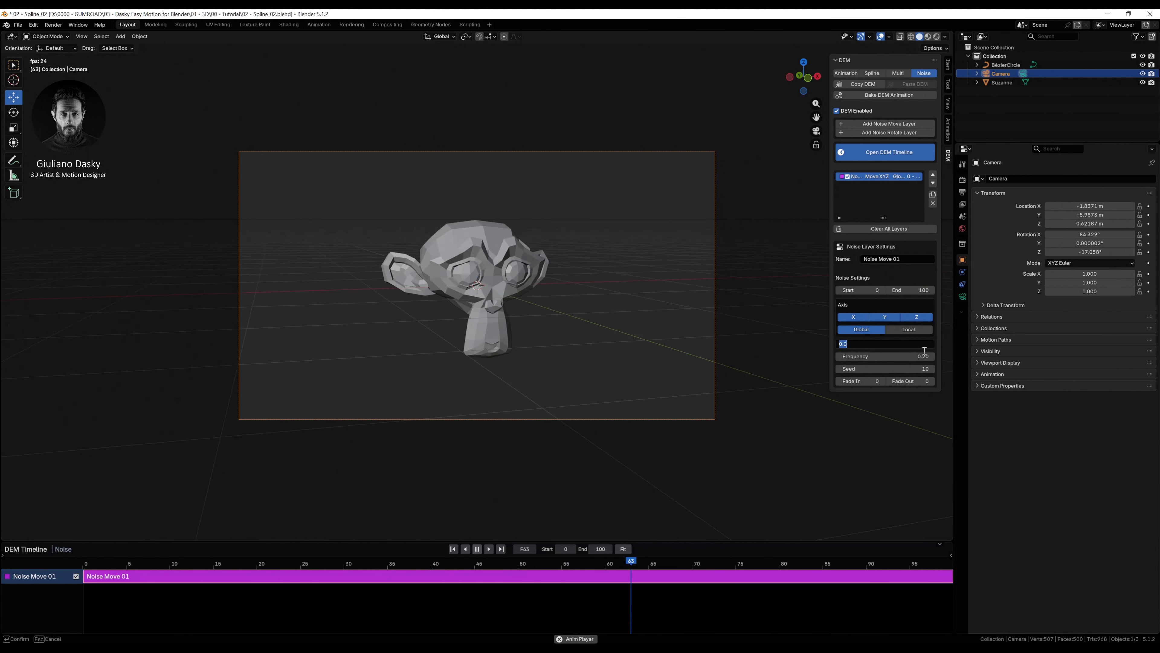
type("0.1")
key("Return")
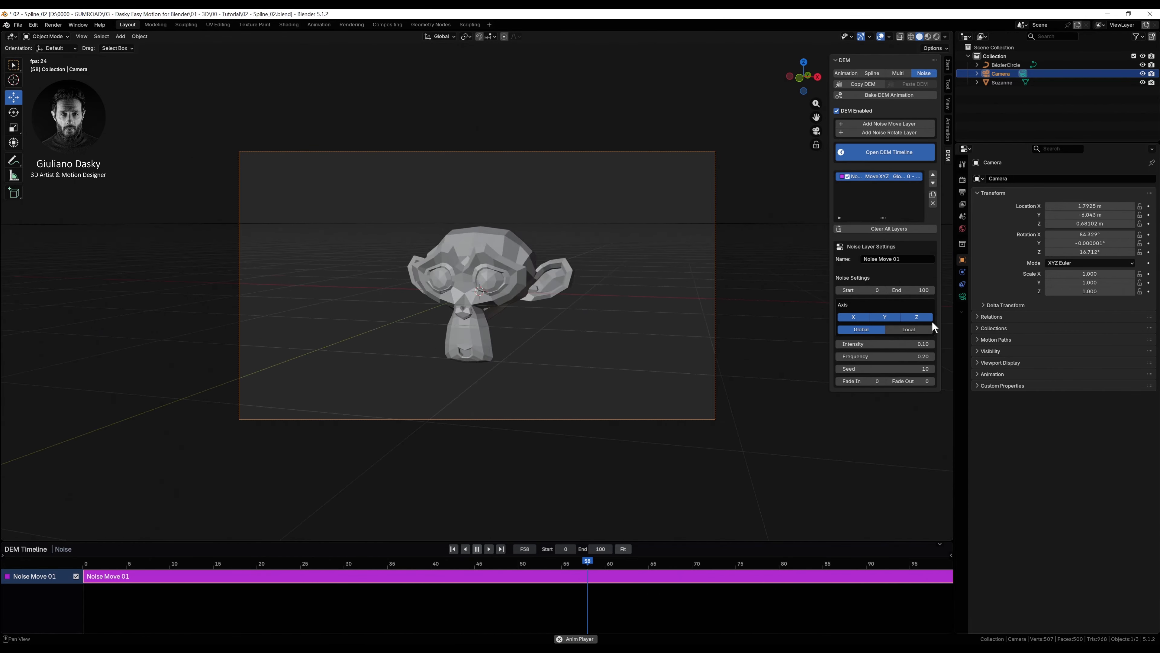
Step: Try a frequency of 1 on the Noise Move 01 layer, and reduce it to 0.5
left_click(923, 357)
type("1")
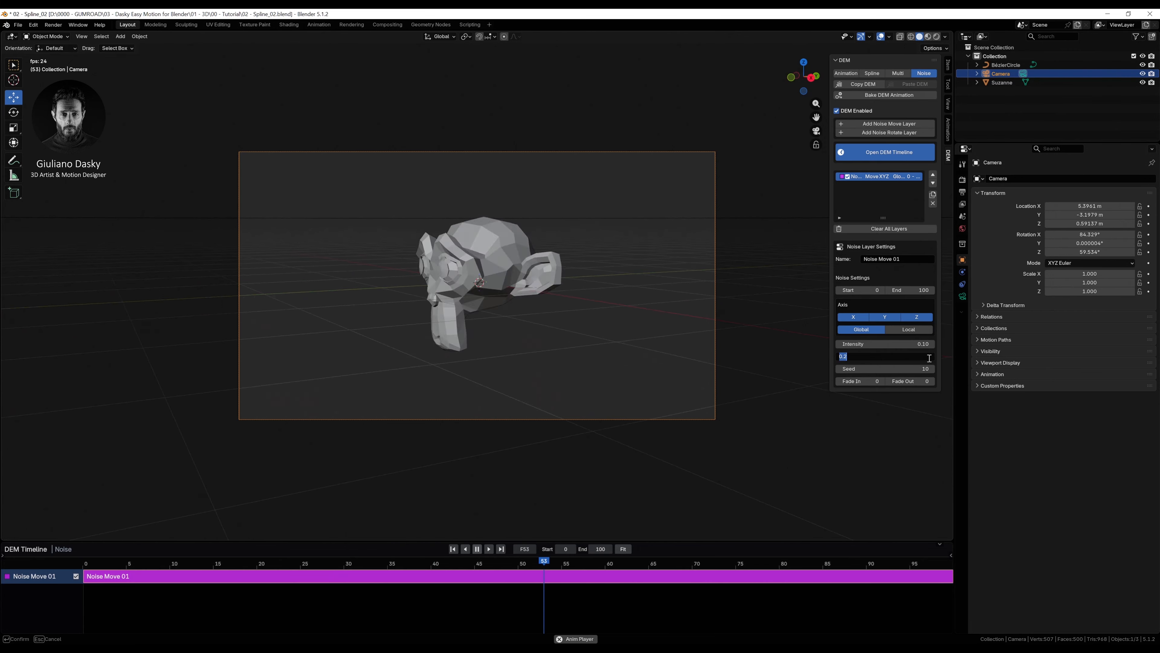
key("Return")
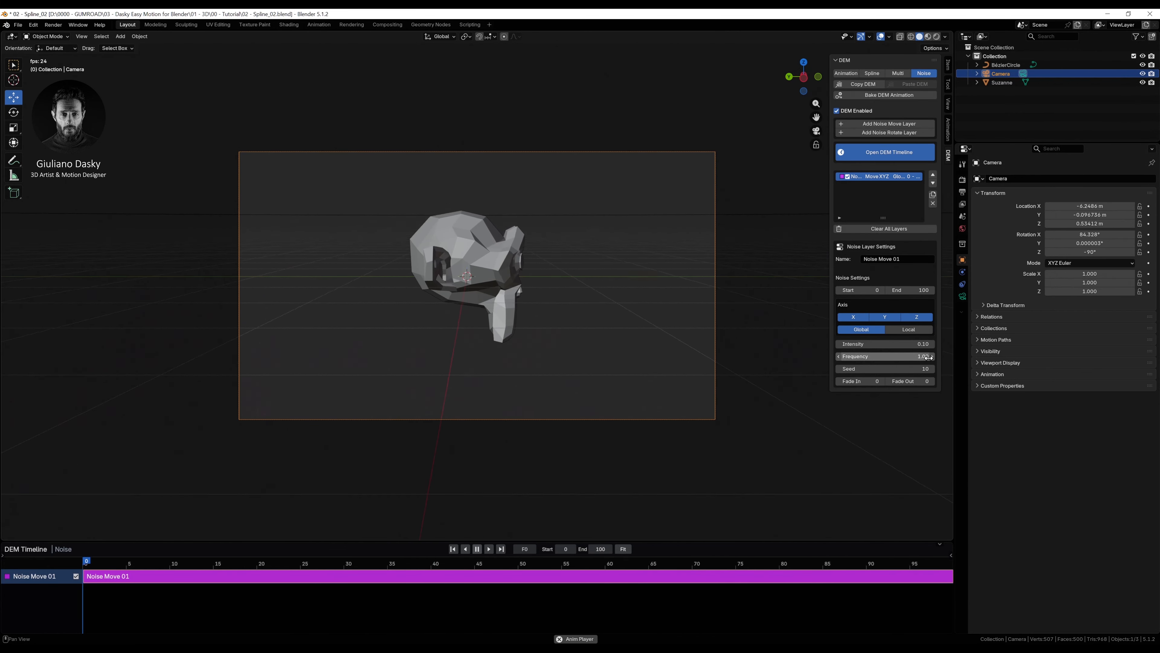
left_click(927, 357)
type("0.2")
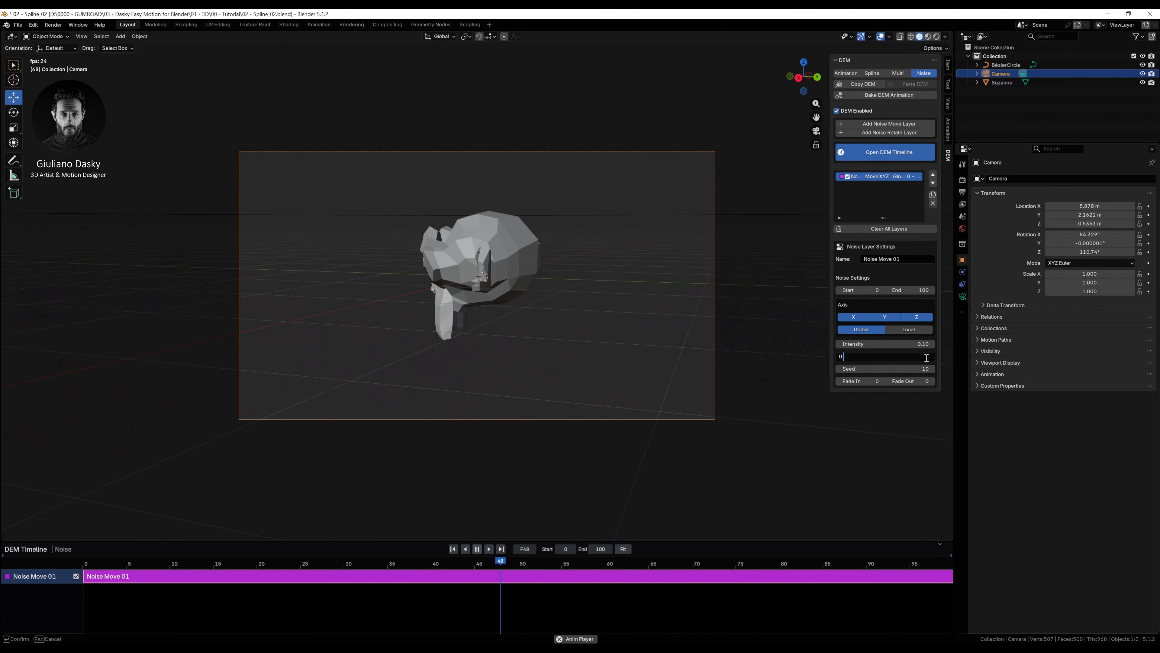
key("Return")
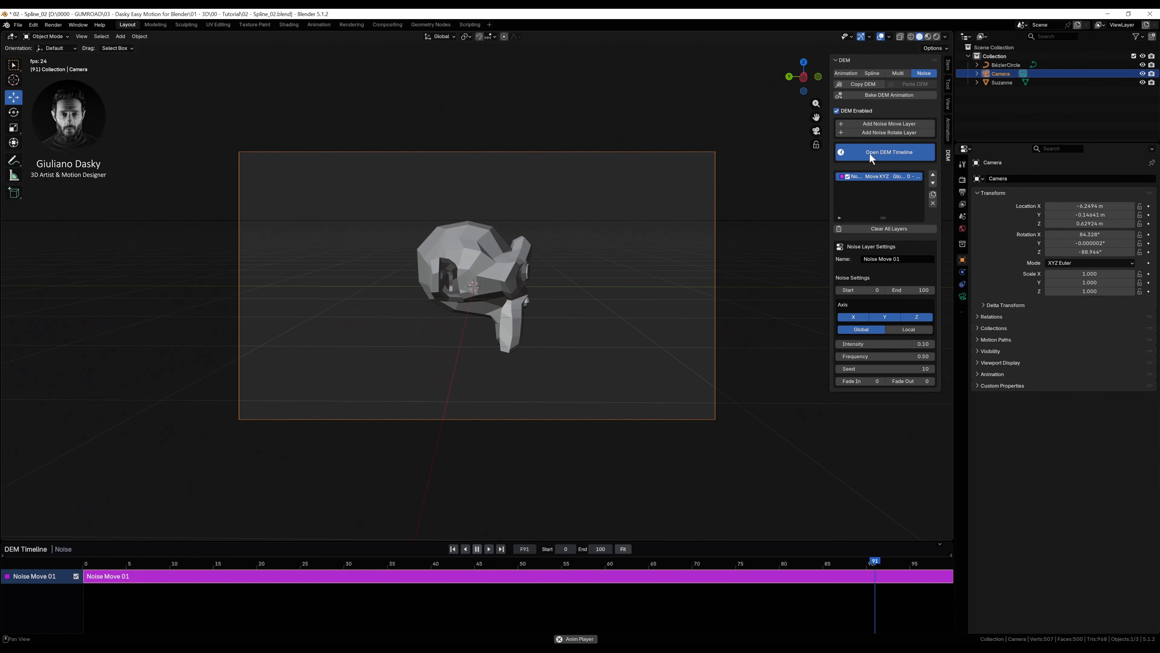
Step: Add a noise Rotate layer to the camera with a frequency of 0.5 on the X, Y and Z axes
left_click(871, 131)
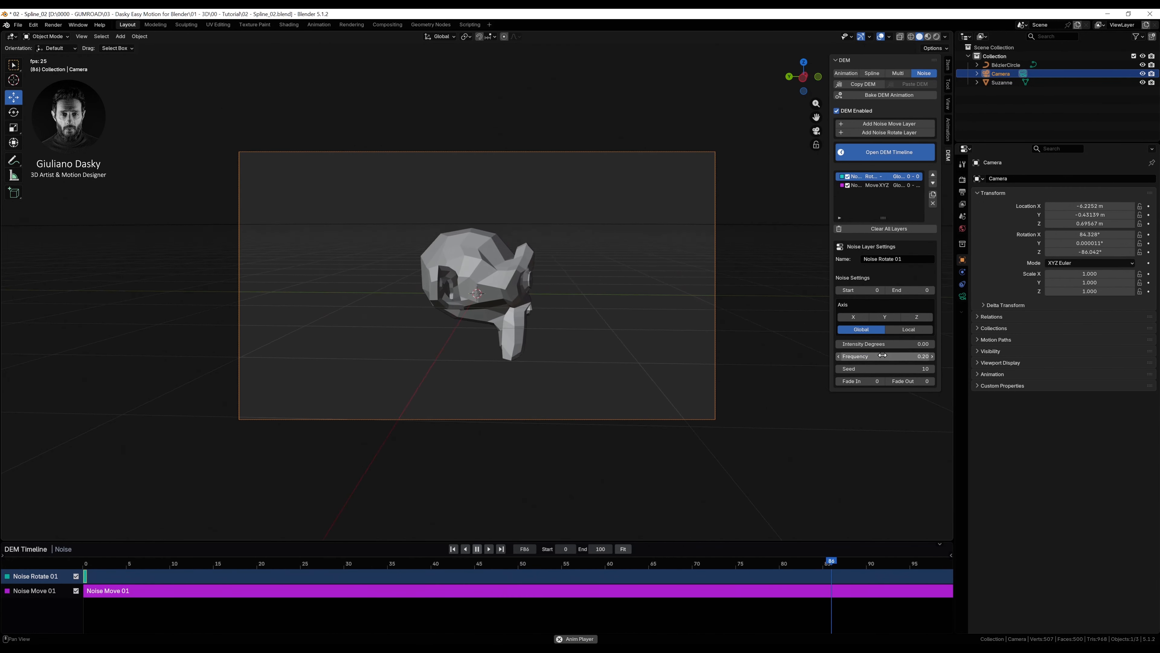
left_click(918, 356)
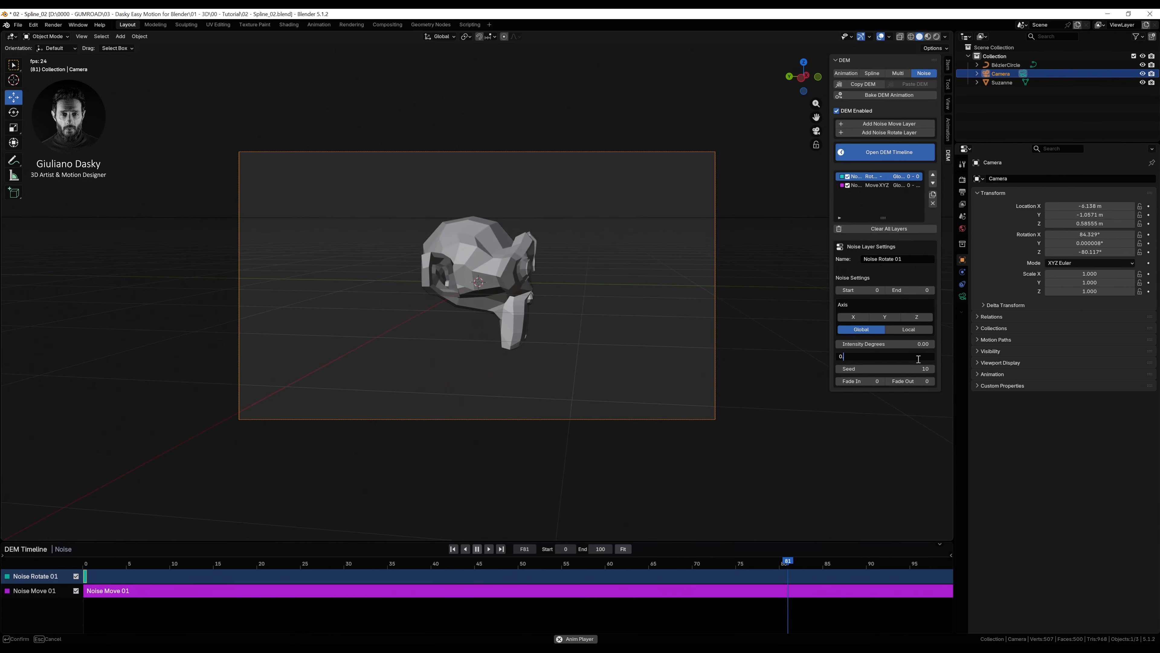
type("0.5")
key("Return")
left_click(862, 317)
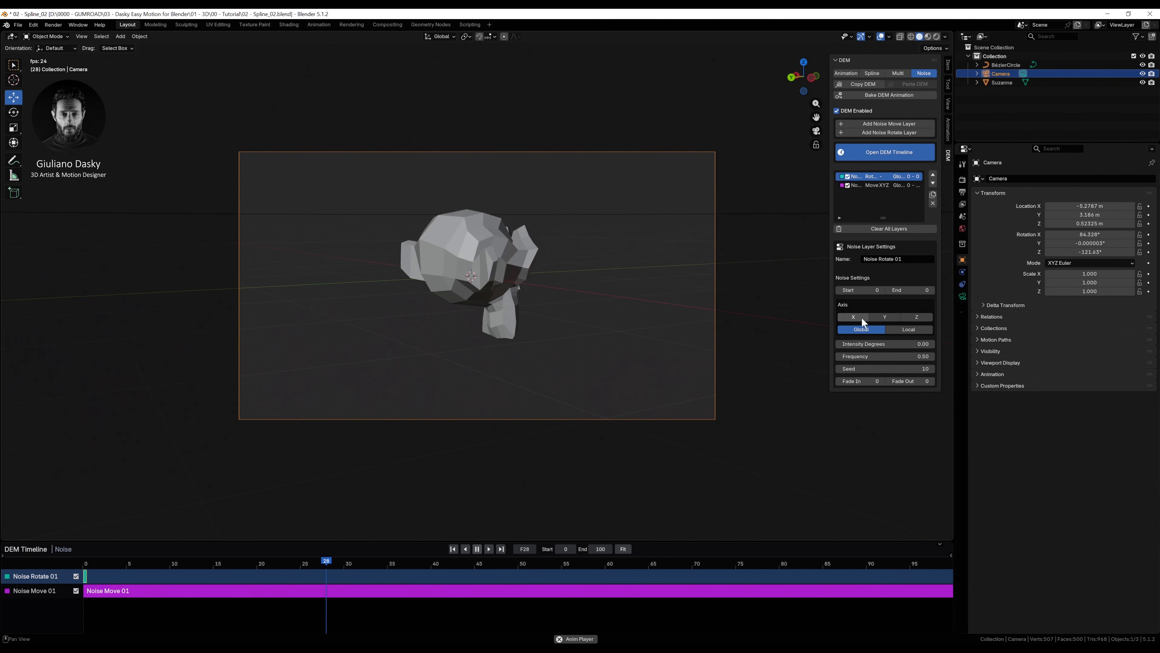
left_click(883, 317)
left_click(909, 315)
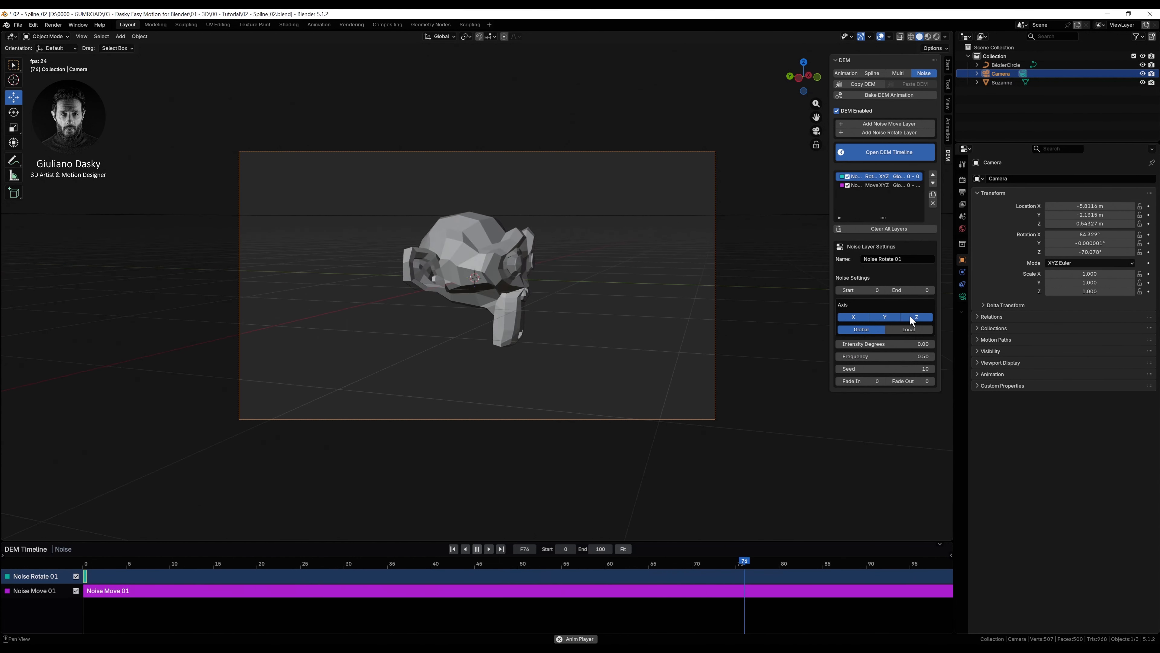
Step: Raise the Noise Rotate 01 layer's intensity to about 5.7 degrees and set its end frame to 100
left_click_drag(903, 343, 937, 344)
double_click(919, 289)
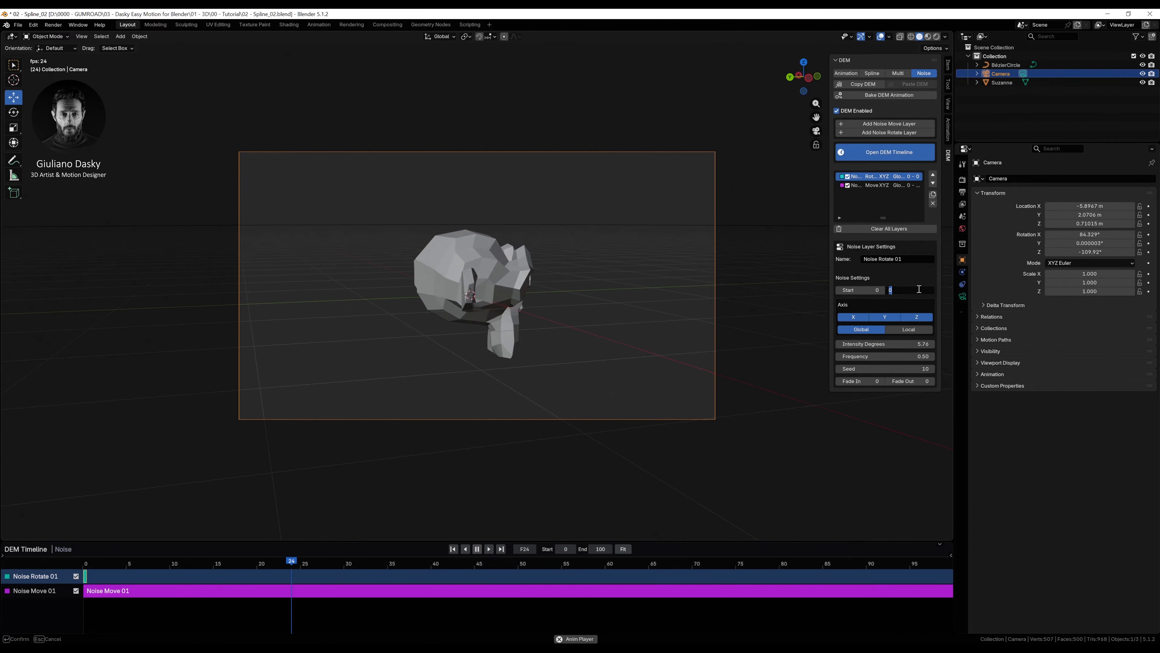
type("100")
key("Return")
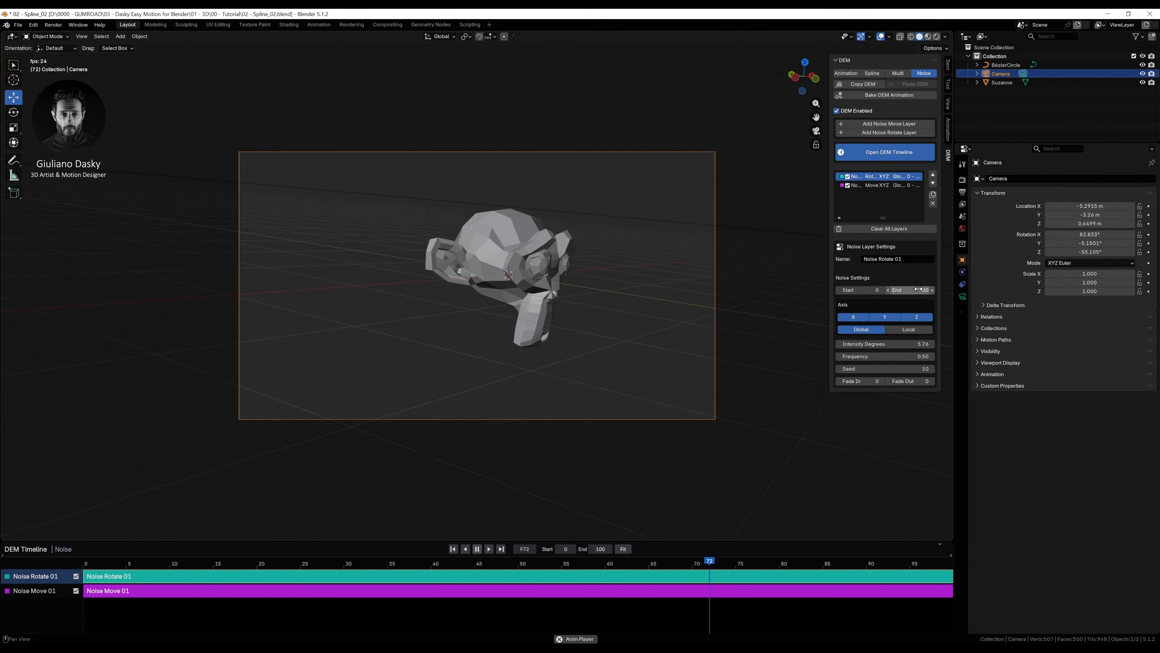
Step: Reduce the Noise Rotate 01 layer's intensity to 1 degree and further to 0.5 degrees for a subtler shake
left_click(897, 343)
type("1")
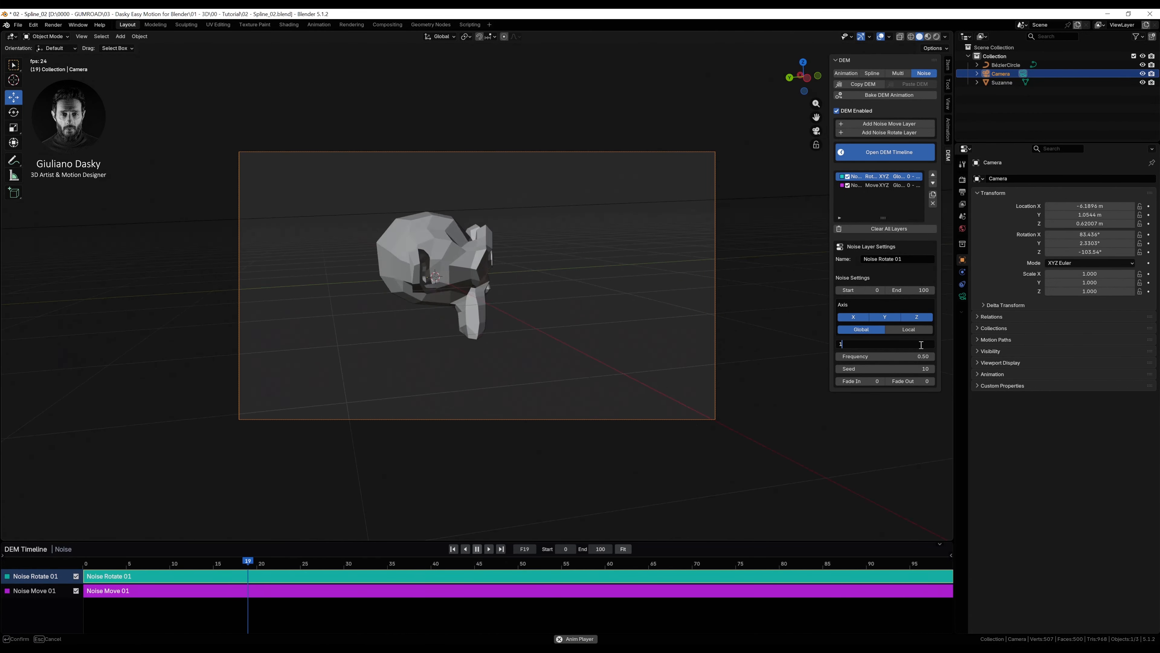
key("Return")
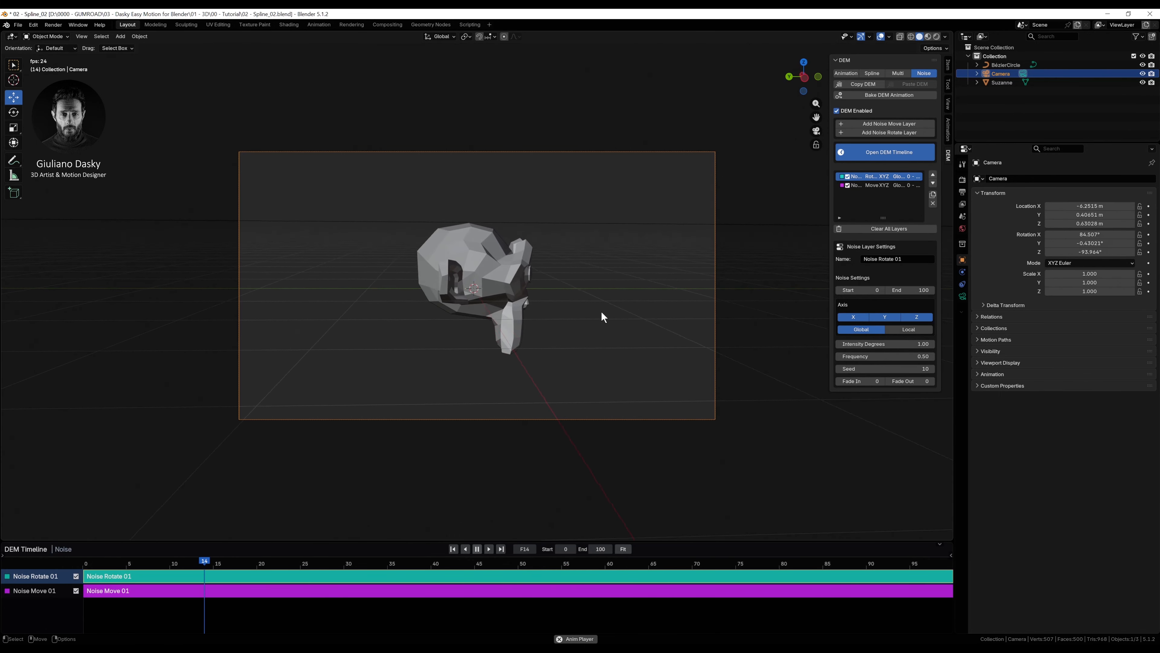
left_click(909, 343)
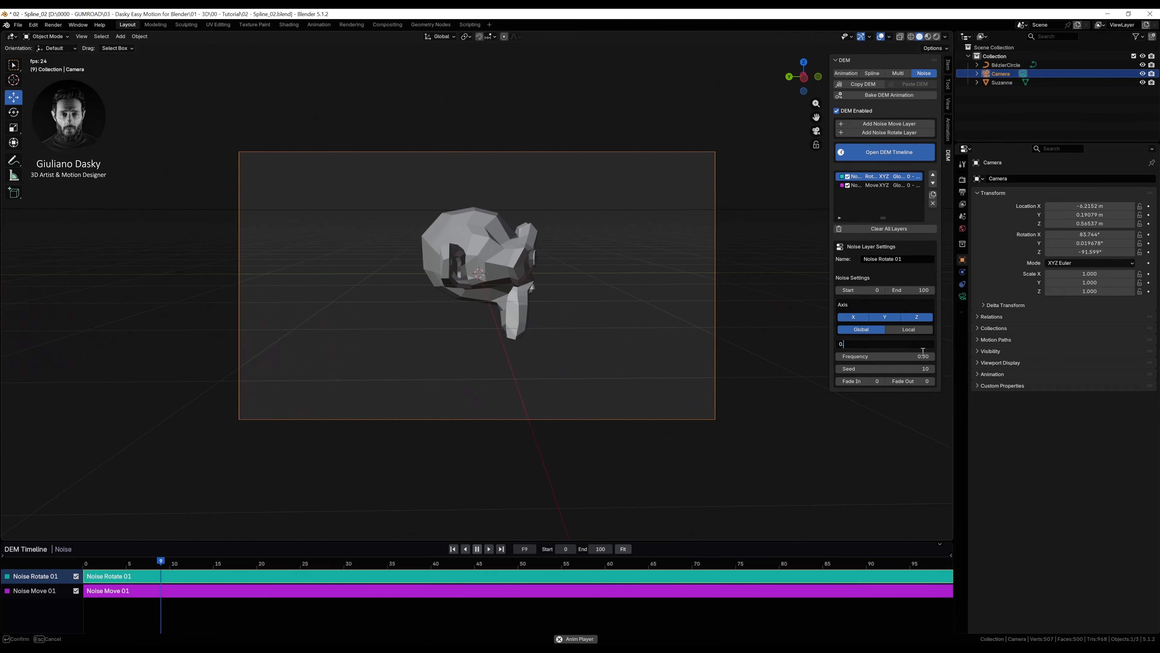
type("0.5")
key("Return")
Step: Compare the two noise layers' settings, and set a fade-in and fade-out of 20 frames on Noise Move 01
left_click(882, 185)
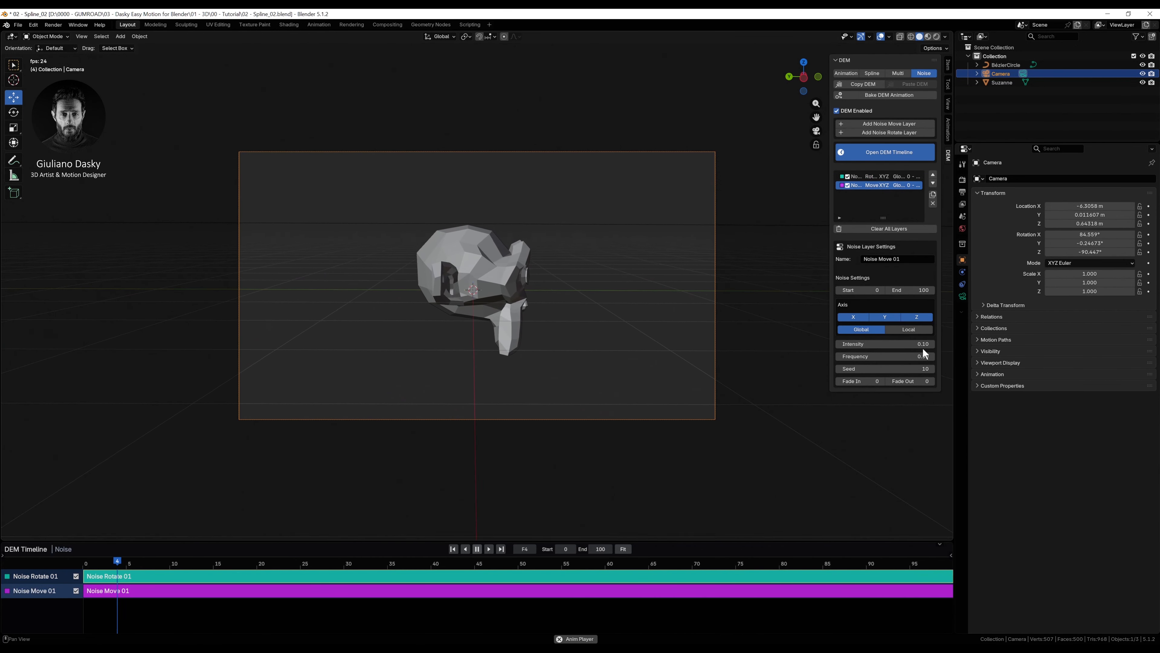
left_click(875, 178)
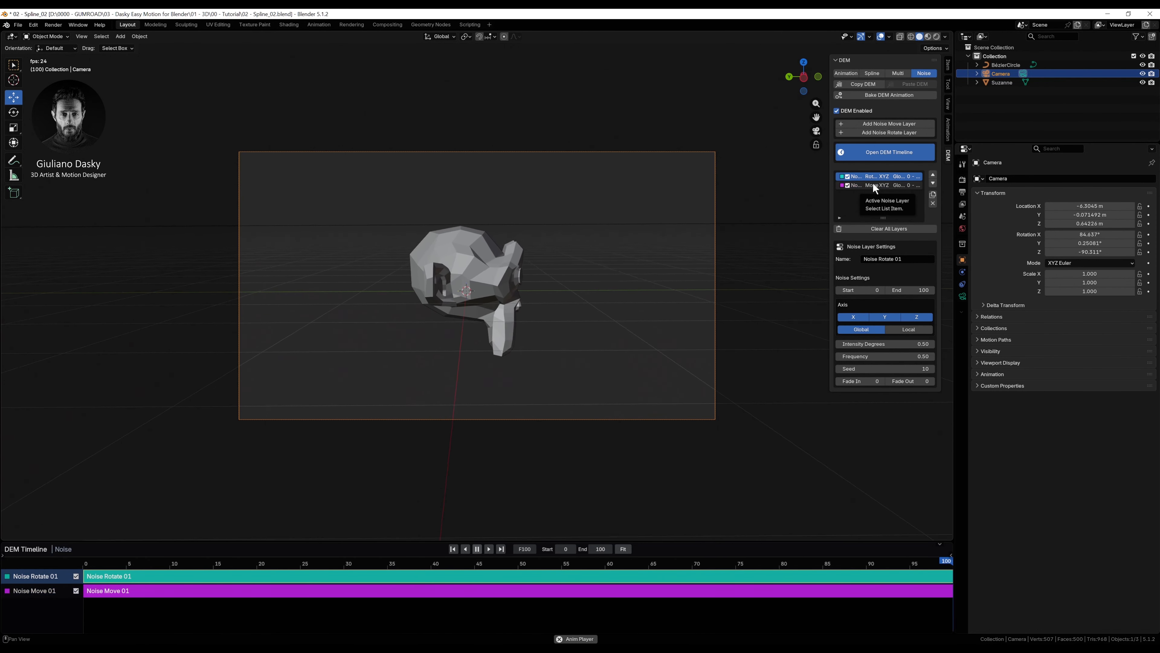
left_click(874, 183)
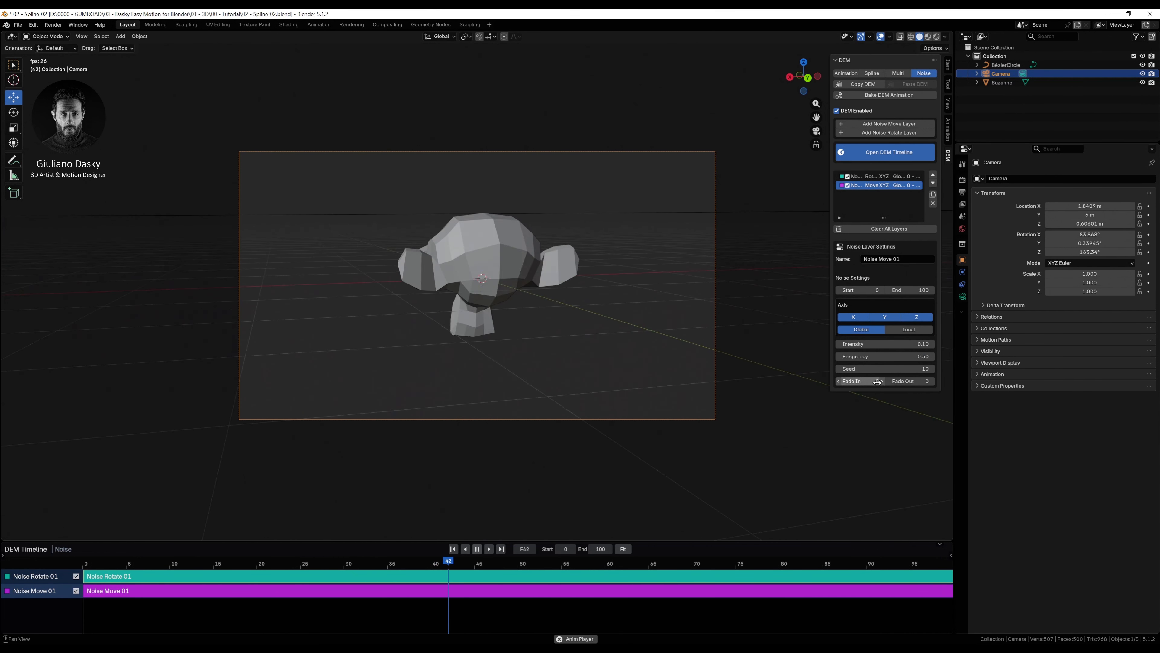
type("20")
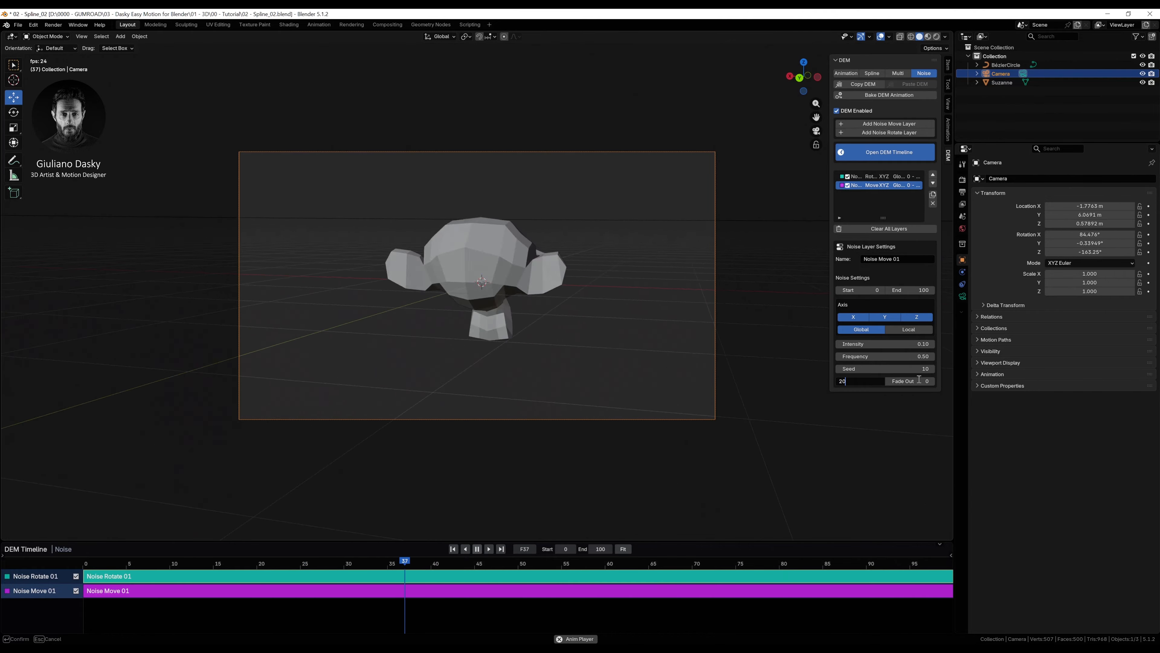
key("Return")
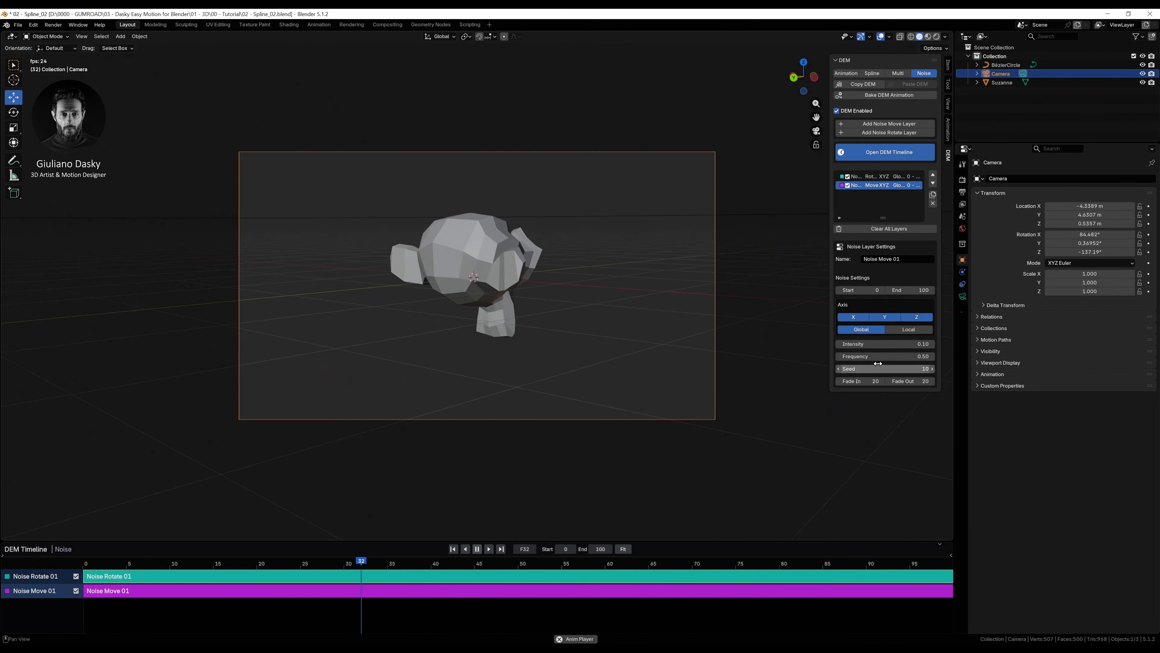
Step: Set a fade-in and fade-out of 20 frames on the Noise Rotate 01 layer
left_click(879, 176)
double_click(868, 381)
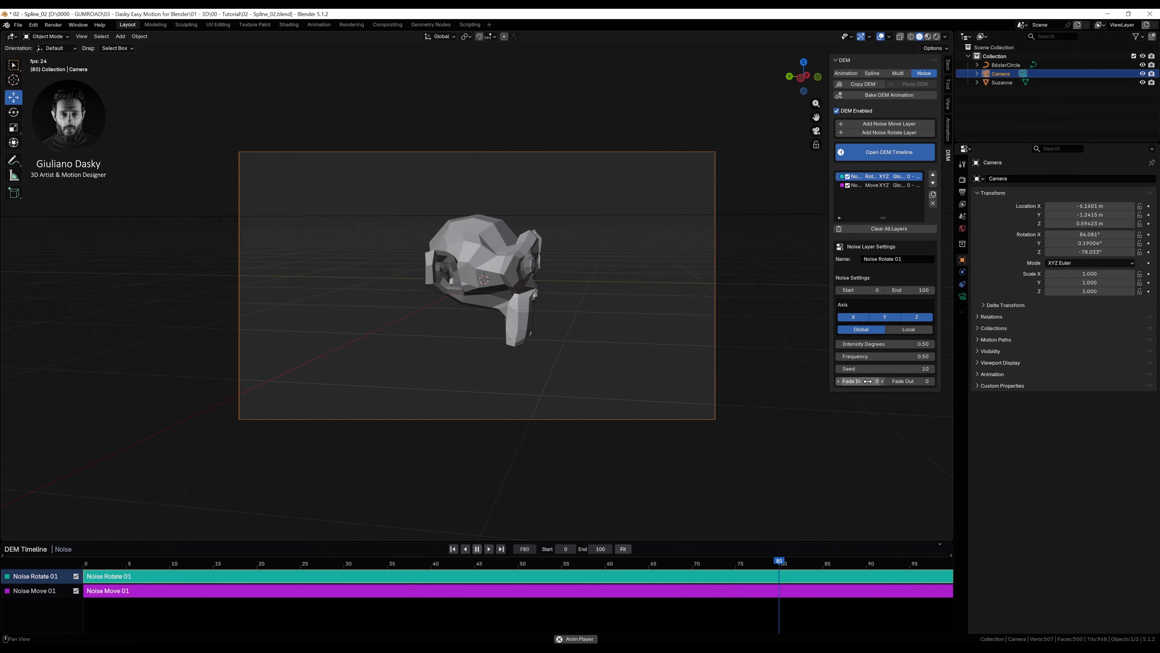
type("20")
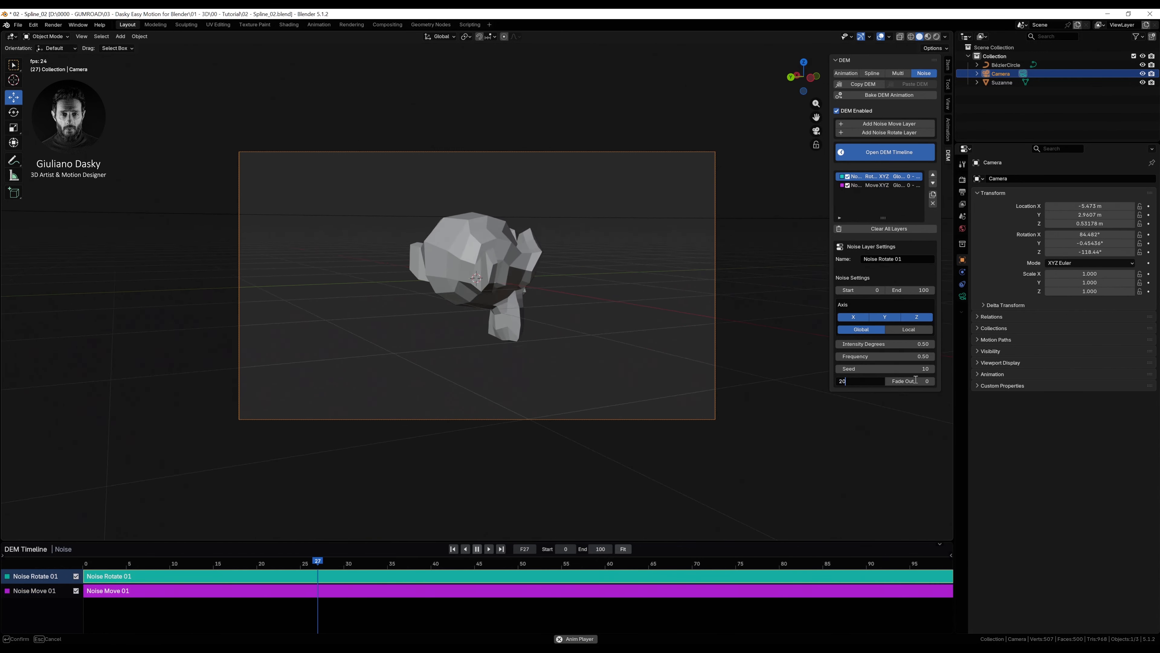
key("Return")
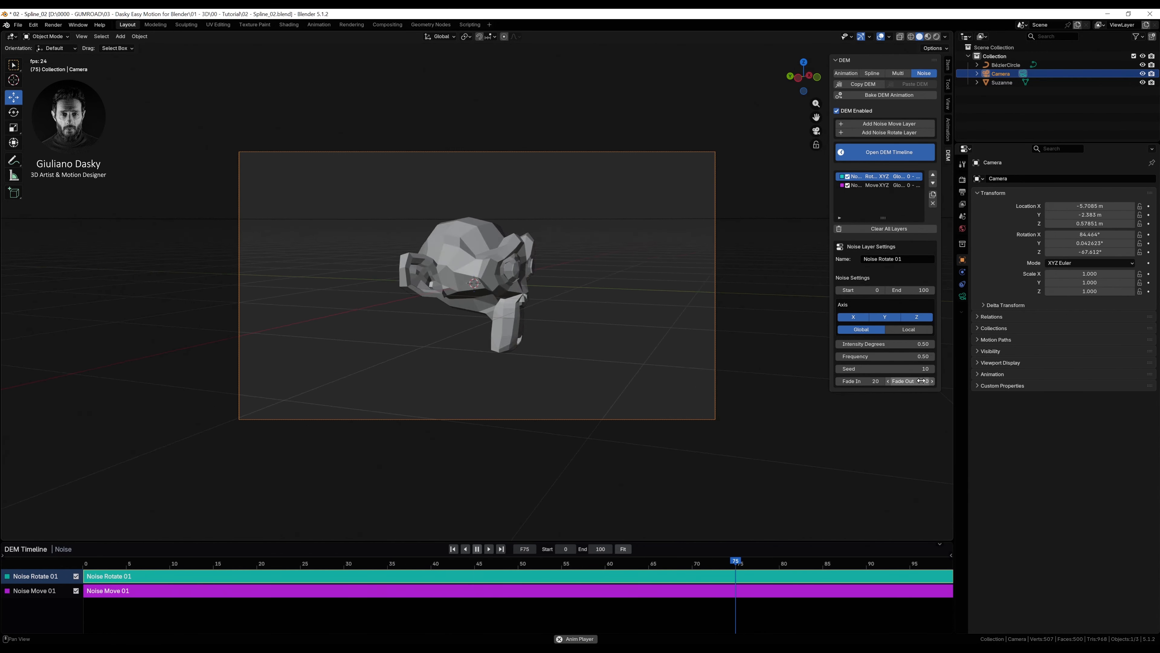
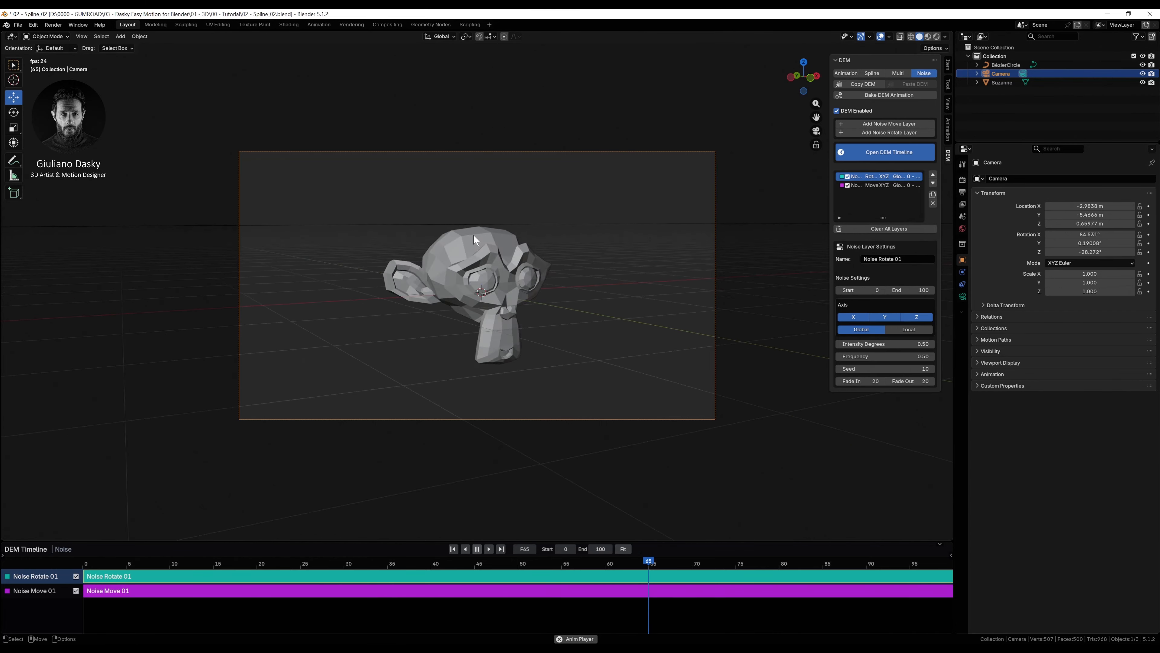
Step: Leave the camera view and watch the camera's noisy orbit around Suzanne in perspective
middle_click_drag(473, 234, 185, 304)
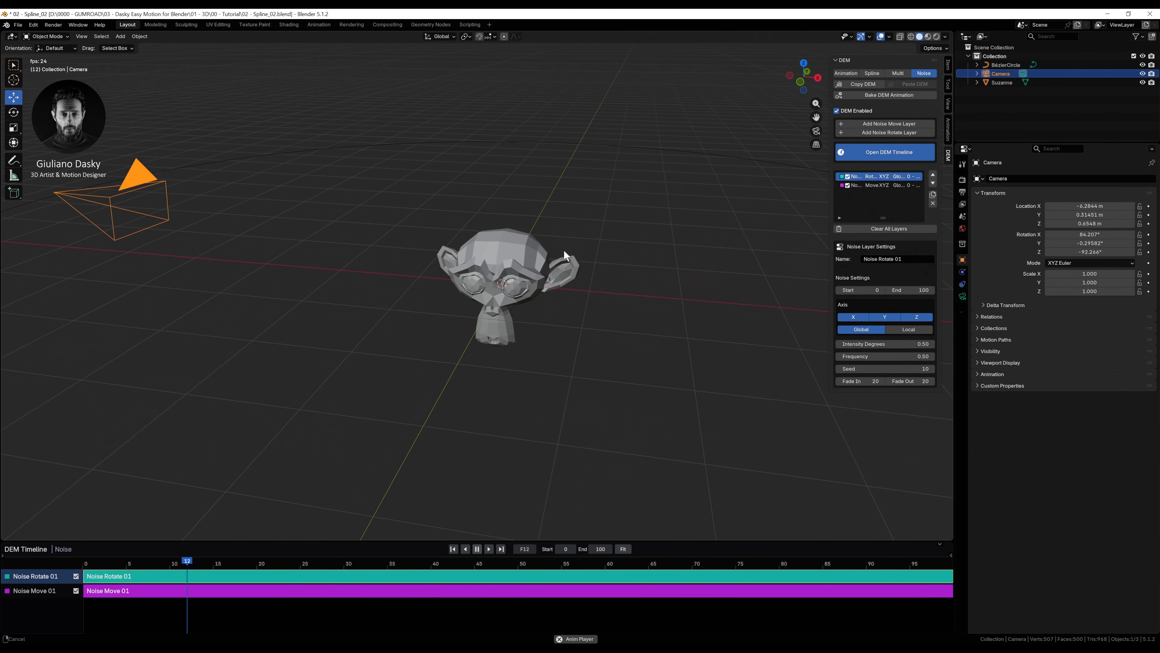
middle_click_drag(565, 256, 286, 297)
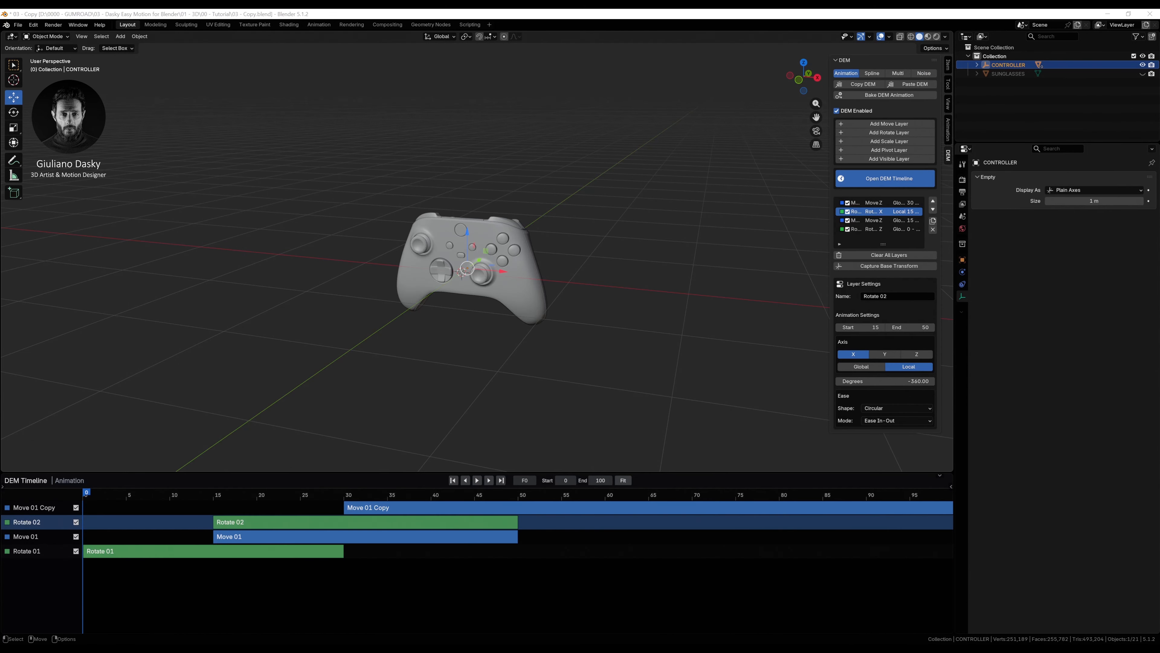
middle_click_drag(475, 256, 491, 258)
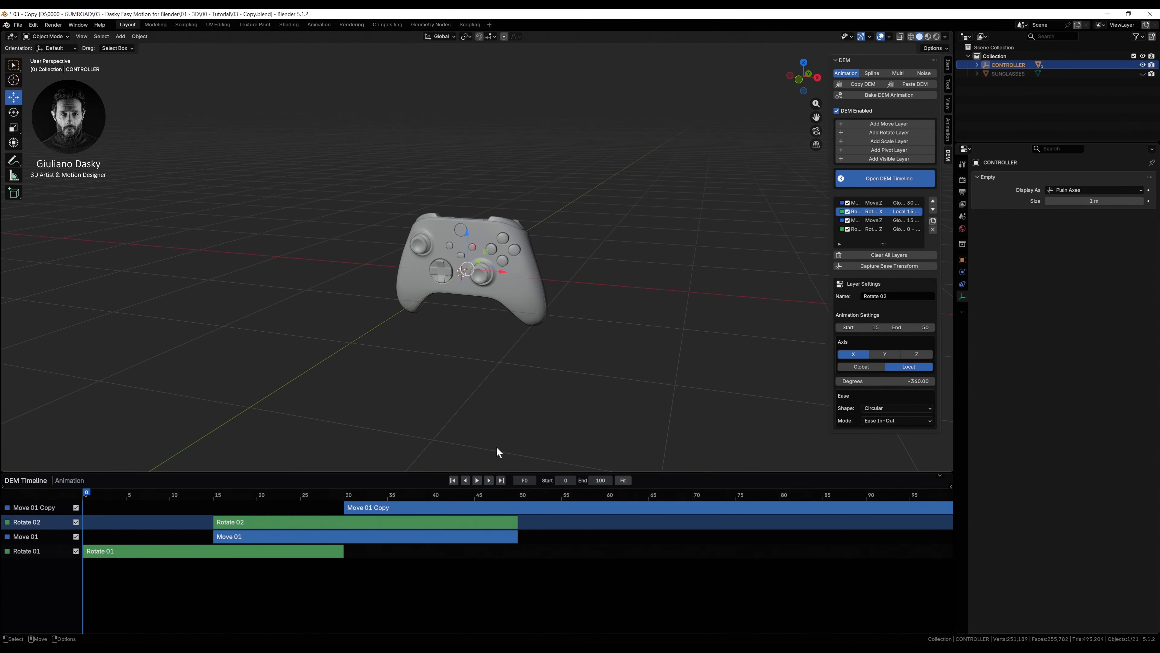
Step: Check the controller's noise layer and play its layered animation
left_click(923, 73)
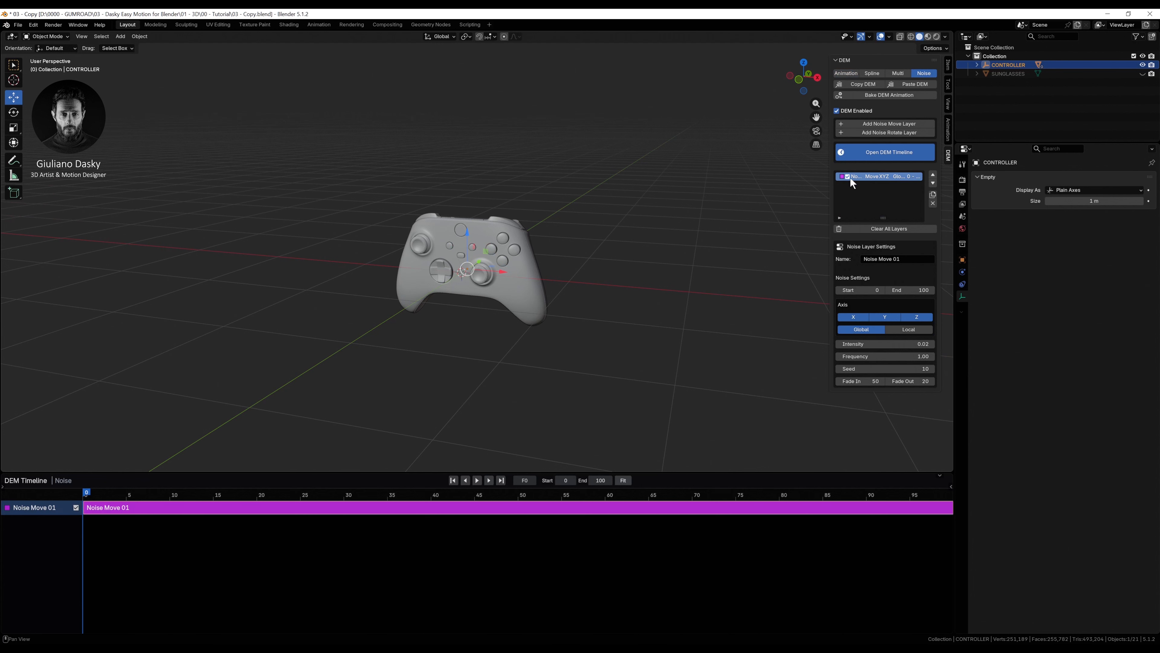
left_click(846, 75)
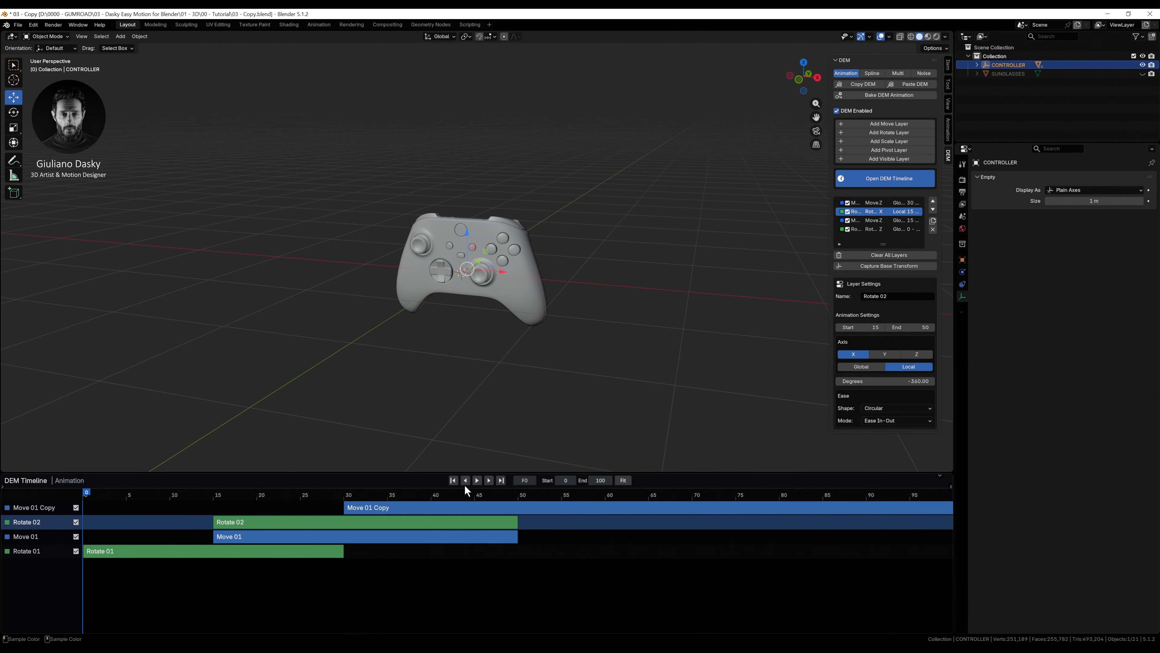
left_click(477, 480)
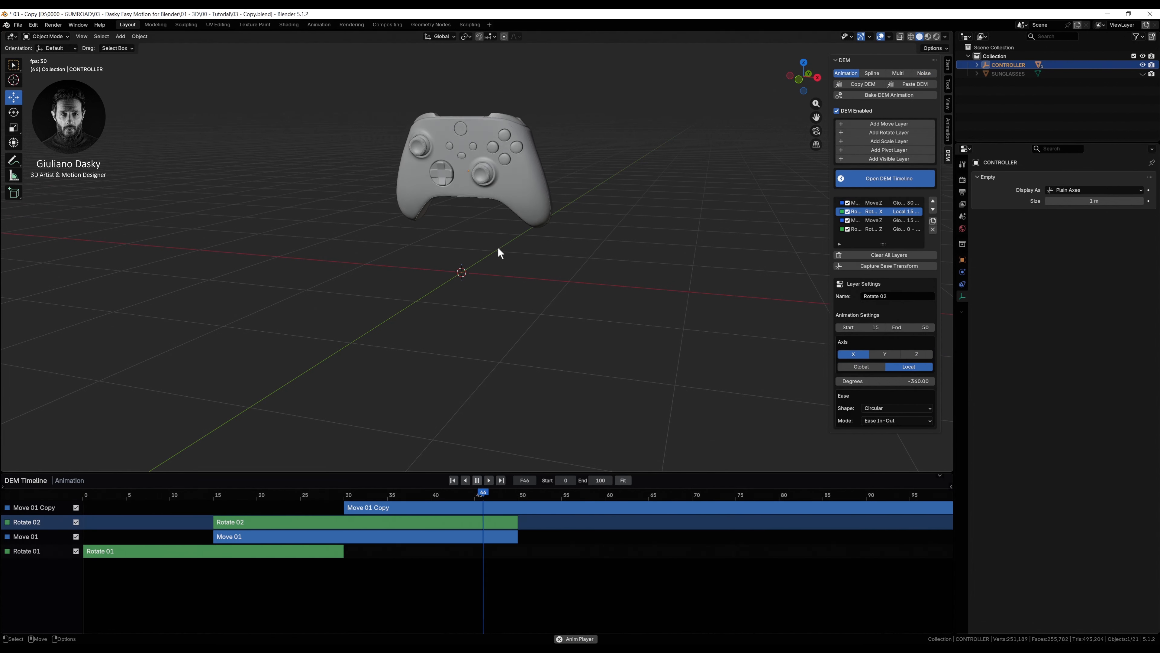
middle_click_drag(497, 247, 448, 280)
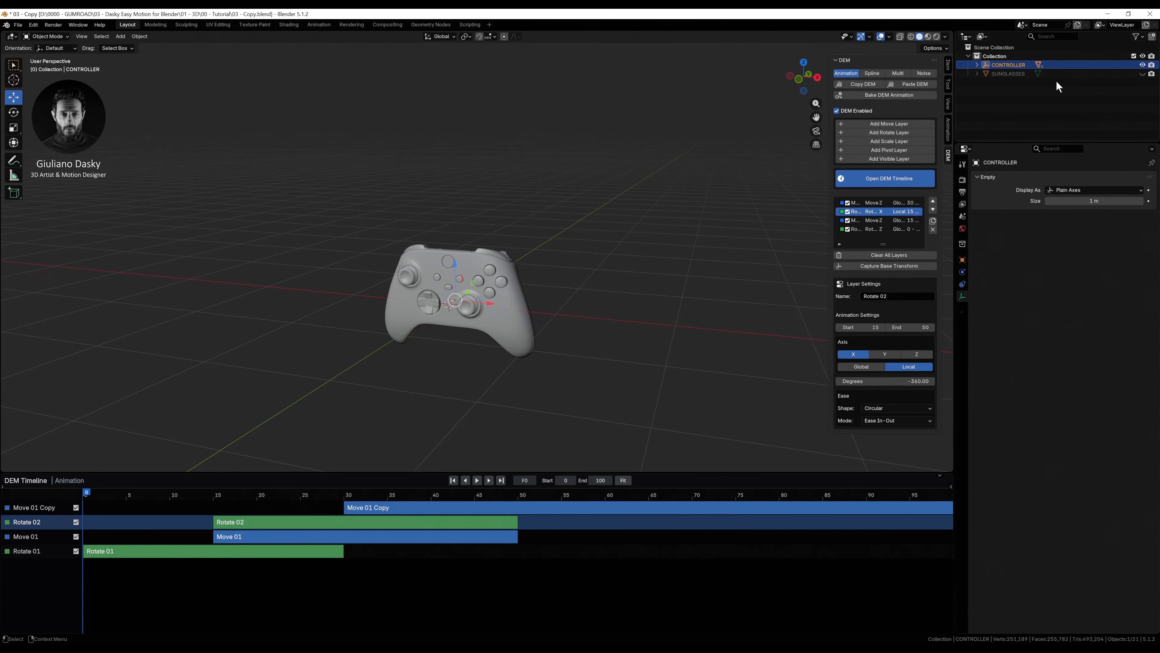
Step: Unhide the sunglasses and copy the controller's DEM setup onto them
left_click(1143, 75)
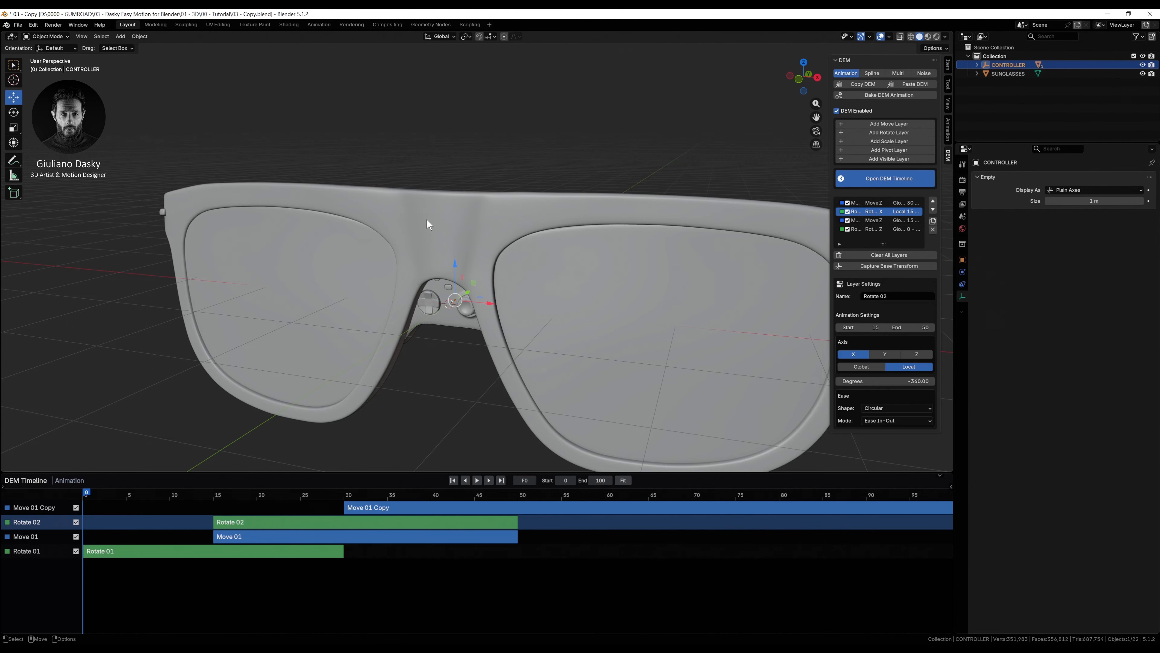
mouse_move(485, 234)
middle_mouse_down()
mouse_move(451, 237)
mouse_move(485, 238)
middle_mouse_up()
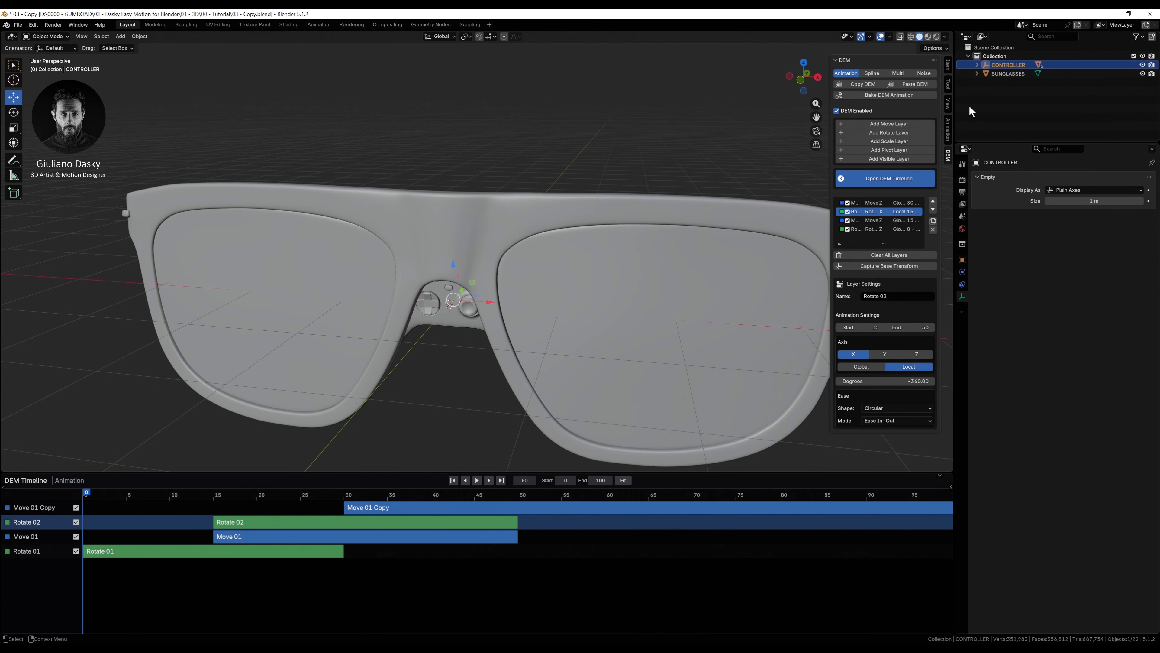
left_click(855, 86)
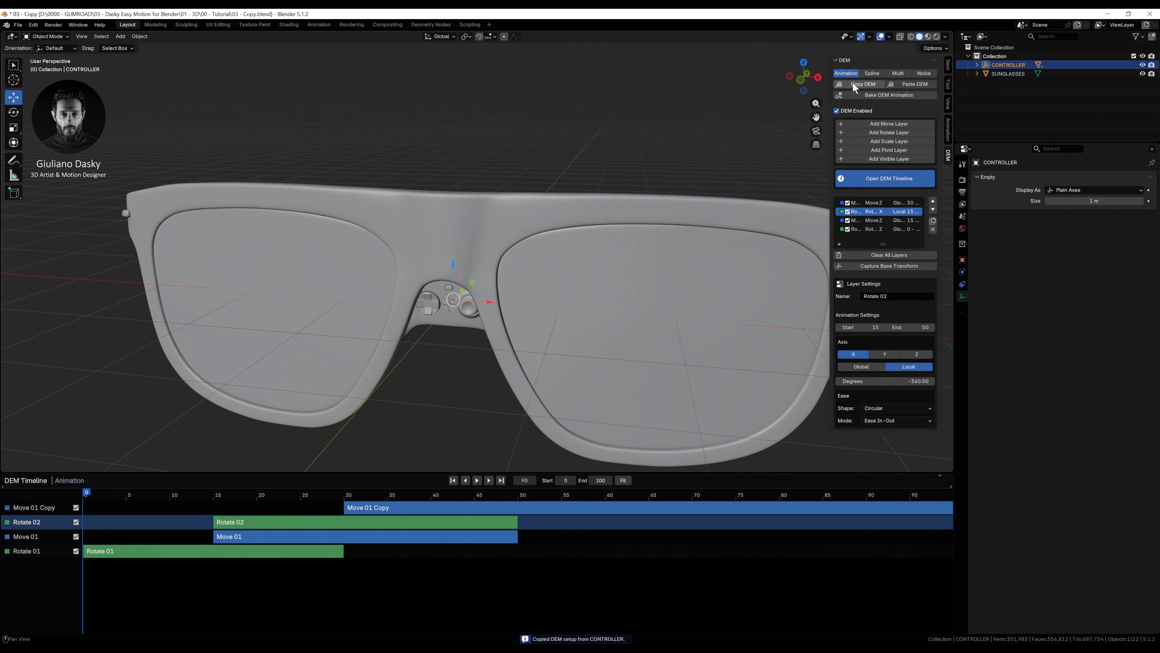
left_click(1008, 74)
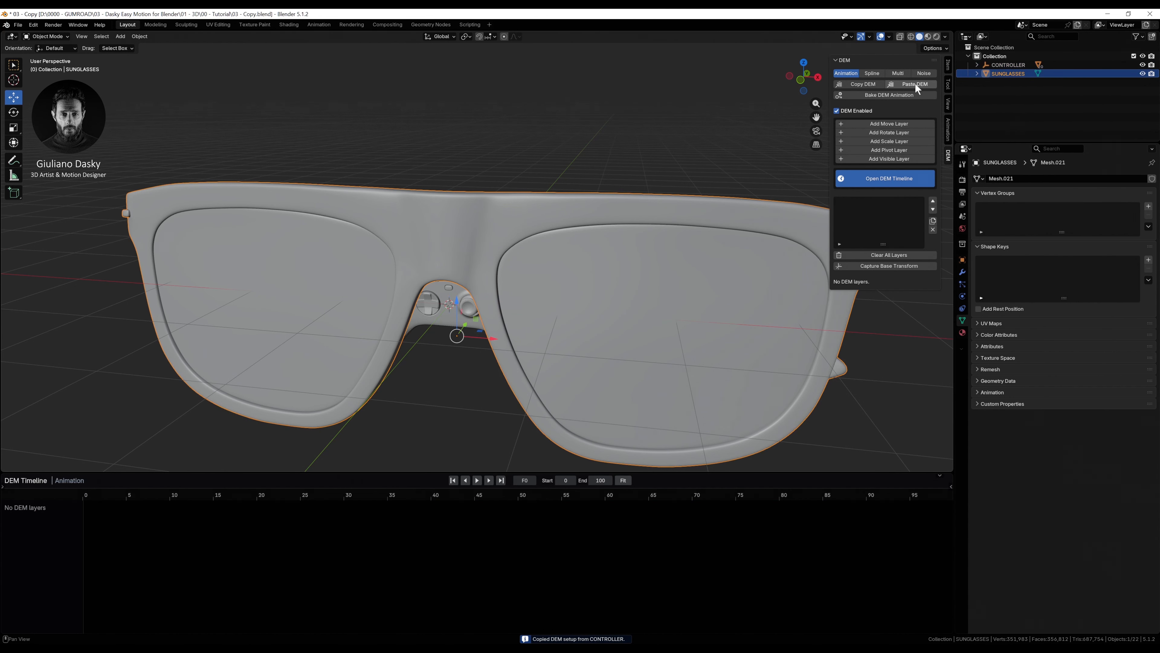
left_click(913, 83)
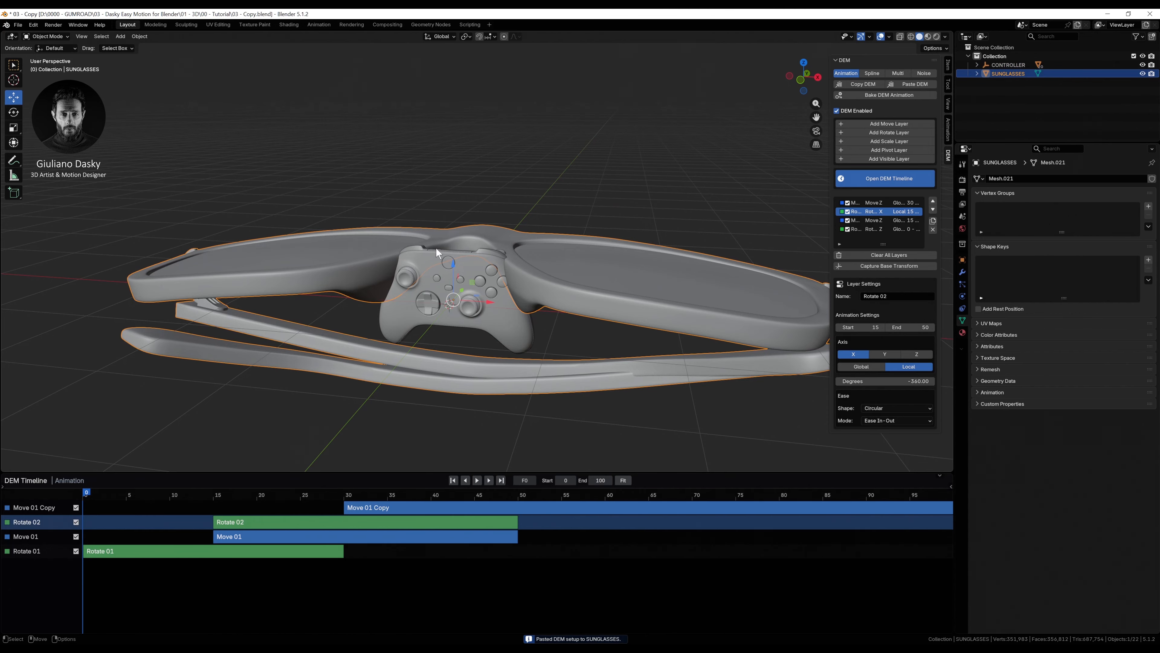
Step: Play the copied animation on the sunglasses together with the controller, and return to the first frame
left_click(477, 480)
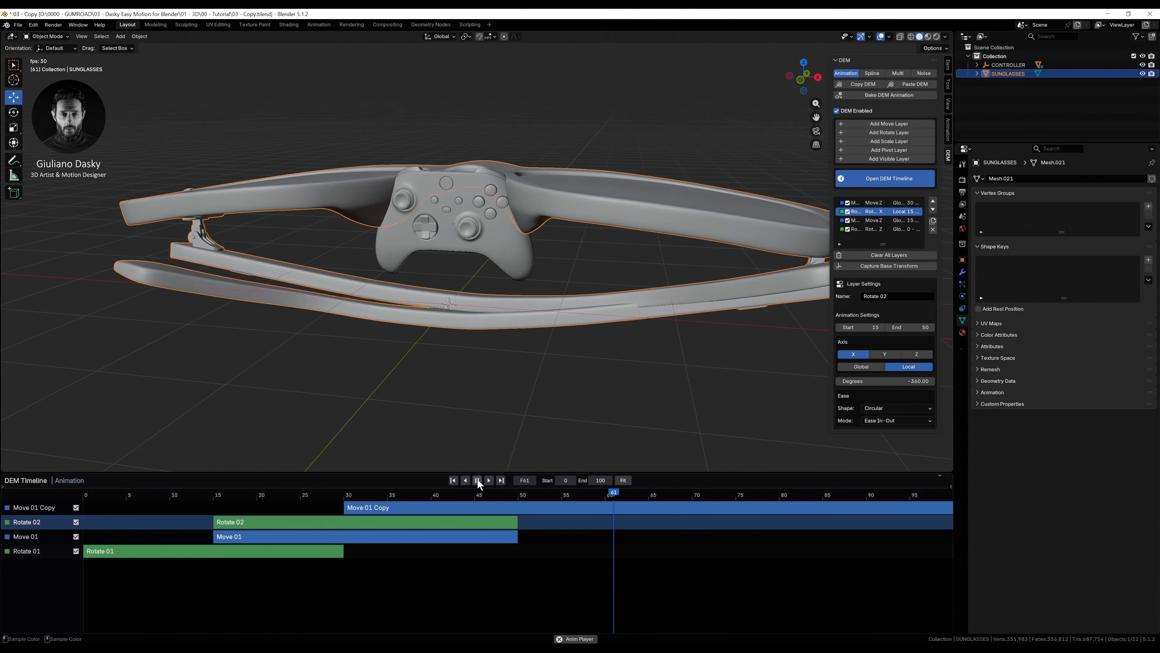
left_click(477, 479)
left_click(453, 479)
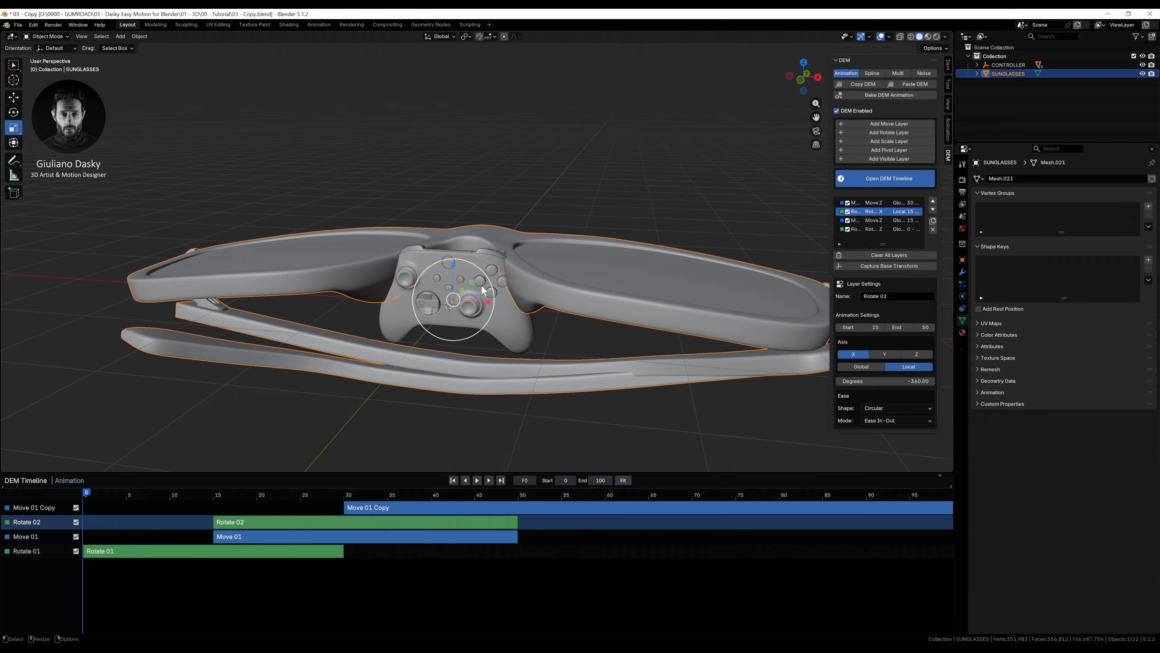
Step: Scale the sunglasses down and rotate them upright about the X axis, capturing this pose as their base transform
key("s")
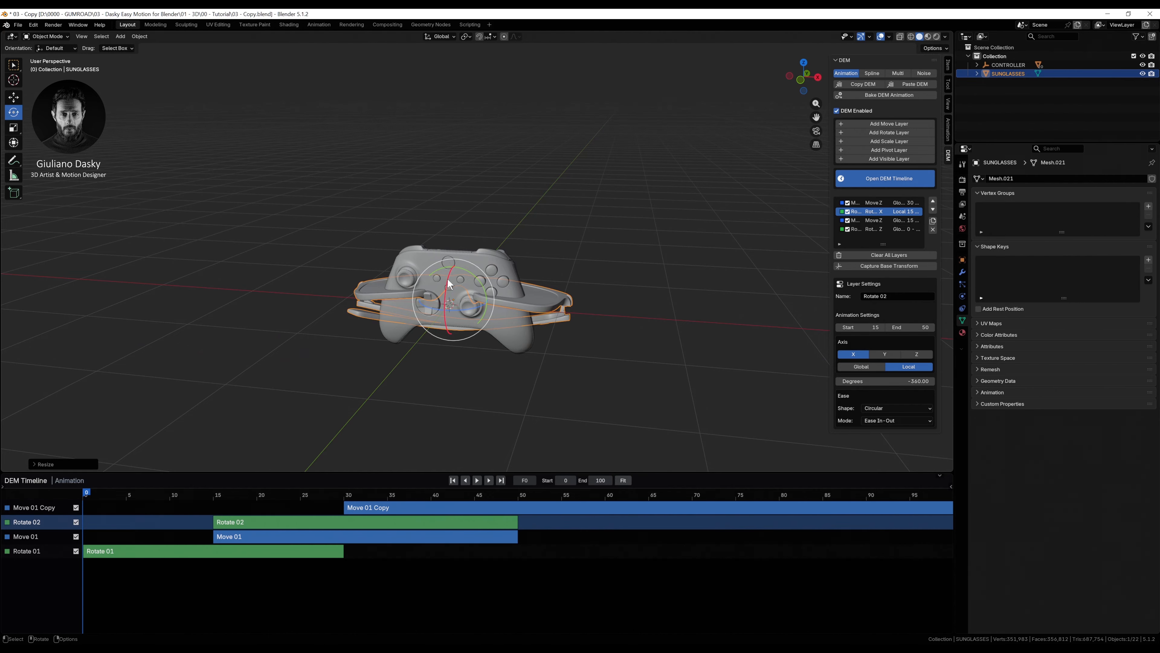
key("r")
key("x")
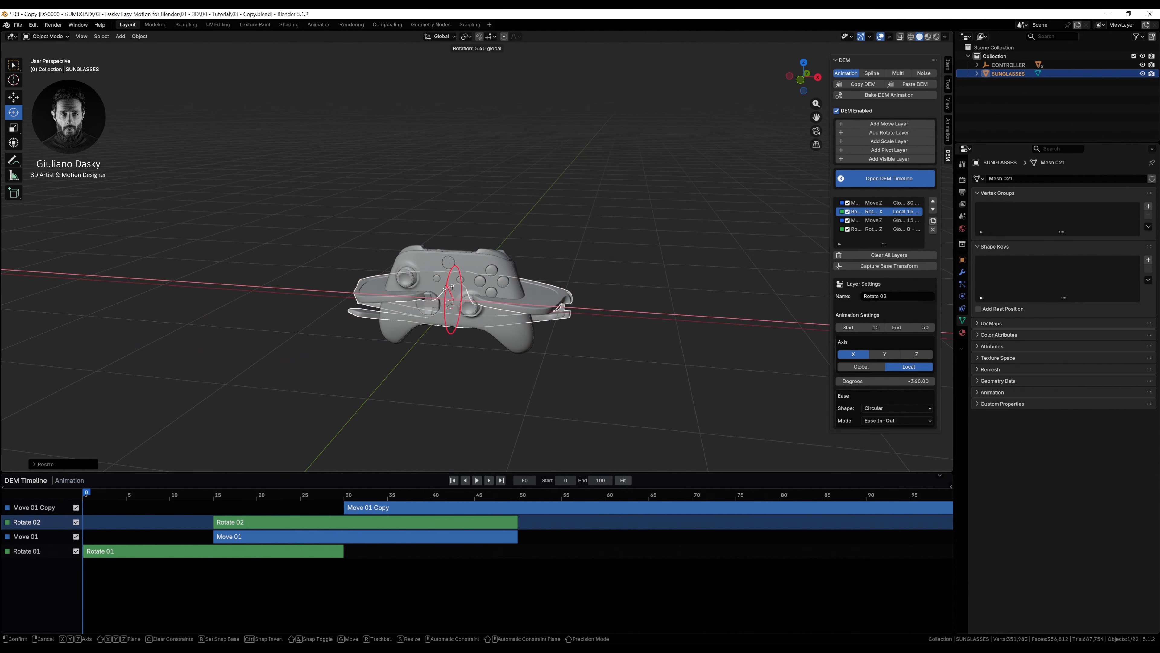
left_click(450, 300)
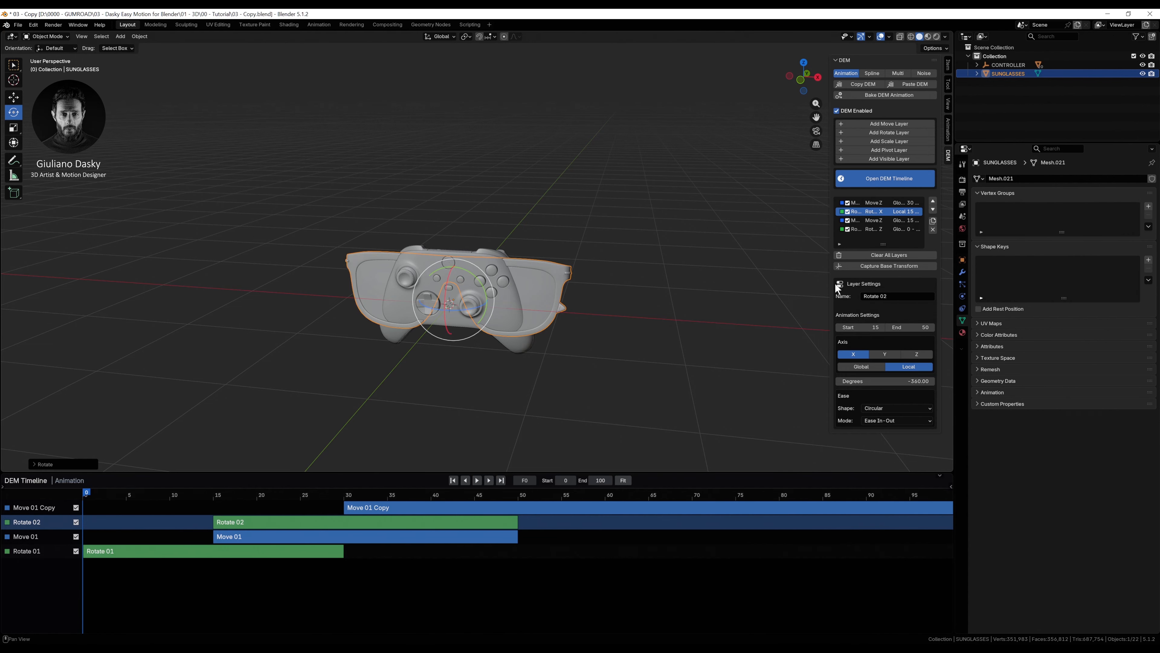
left_click(883, 267)
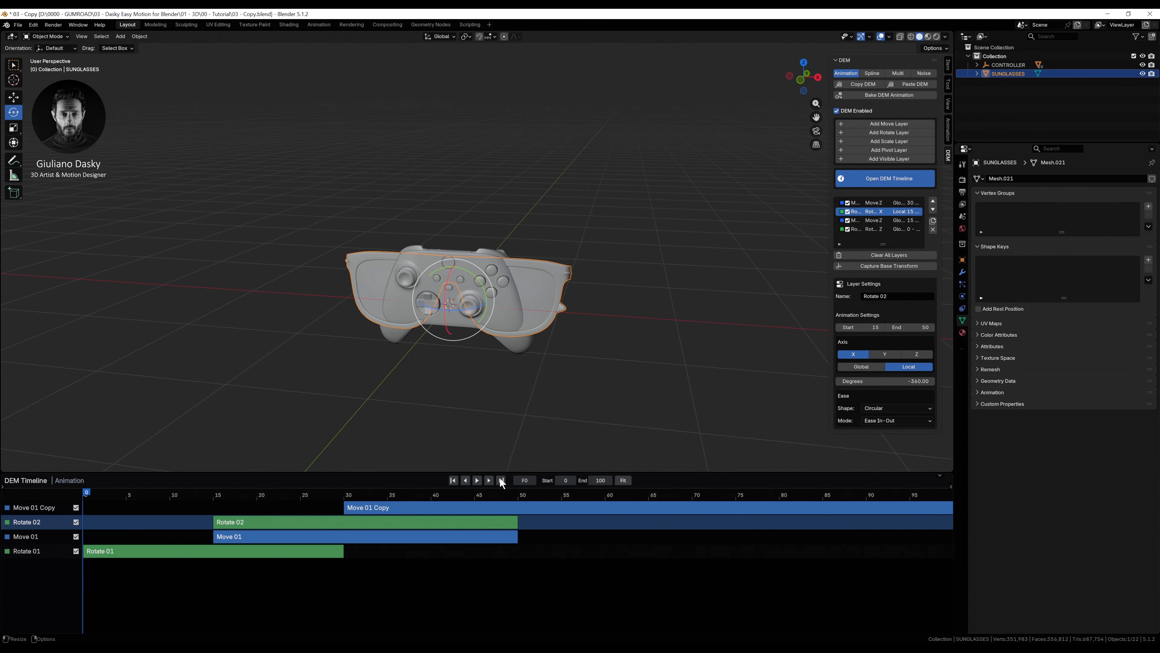
Step: Preview the resized sunglasses' animation and move them along X to sit beside the controller
left_click(478, 480)
left_click_drag(484, 306, 283, 294)
middle_click_drag(283, 294, 459, 303)
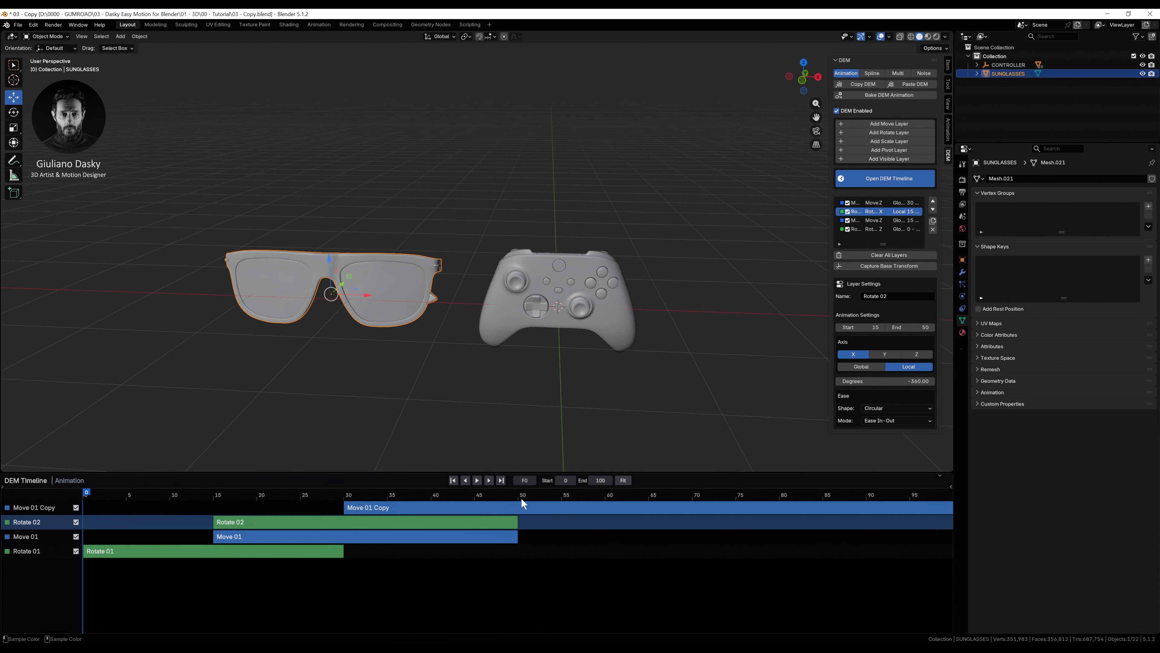
Step: Play the animation of the sunglasses and controller side by side, and return to the first frame
left_click(477, 480)
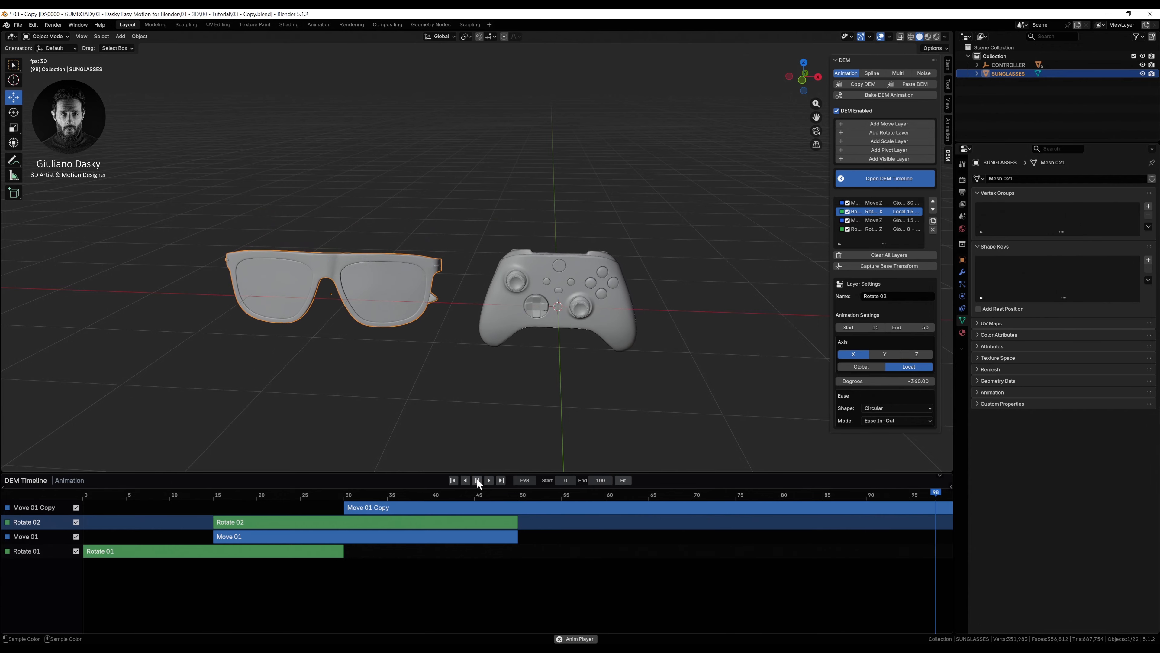
left_click(477, 481)
left_click(459, 467)
left_click(453, 479)
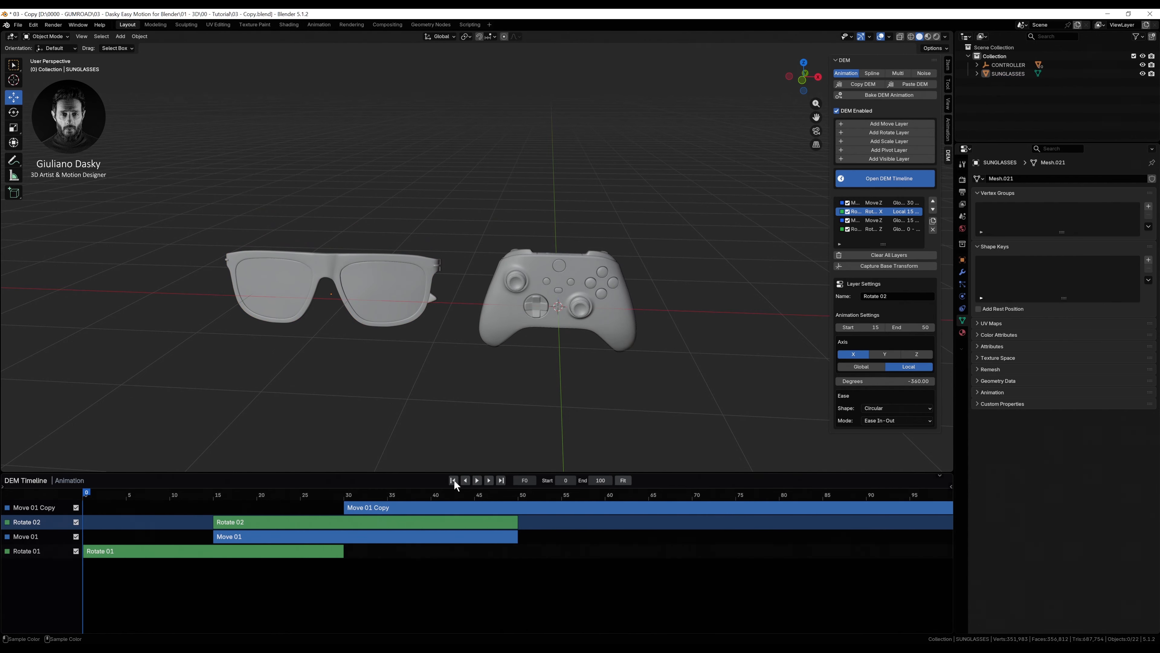
Step: Disable the Noise Move 01 layer on both the sunglasses and the controller
left_click(925, 74)
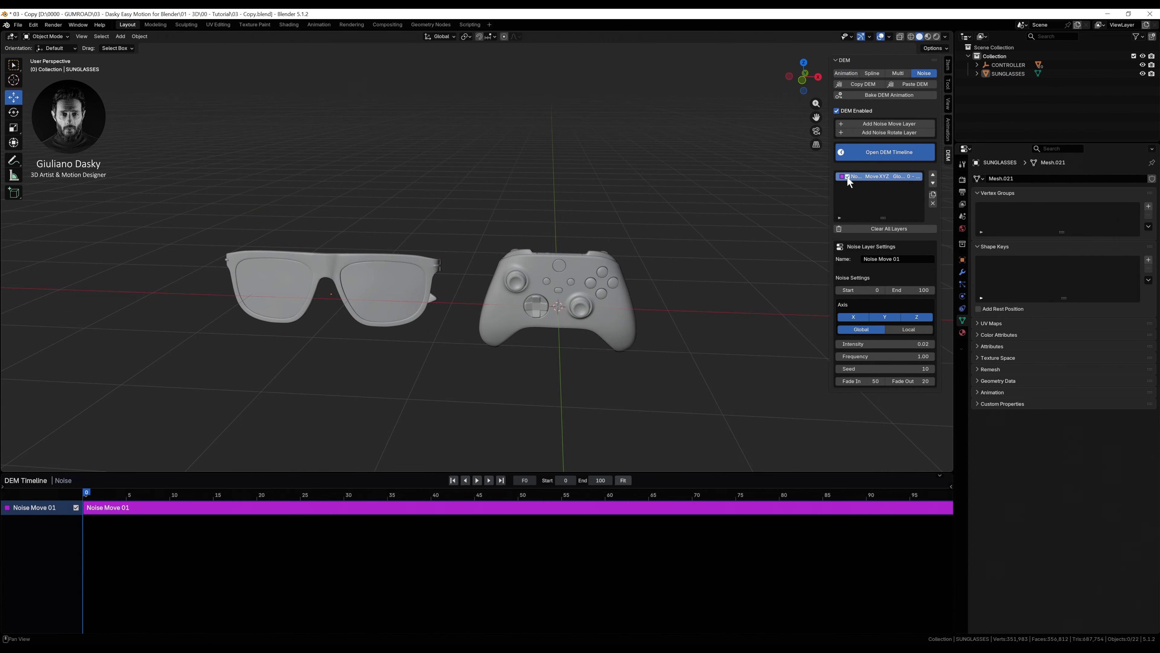
left_click(1008, 65)
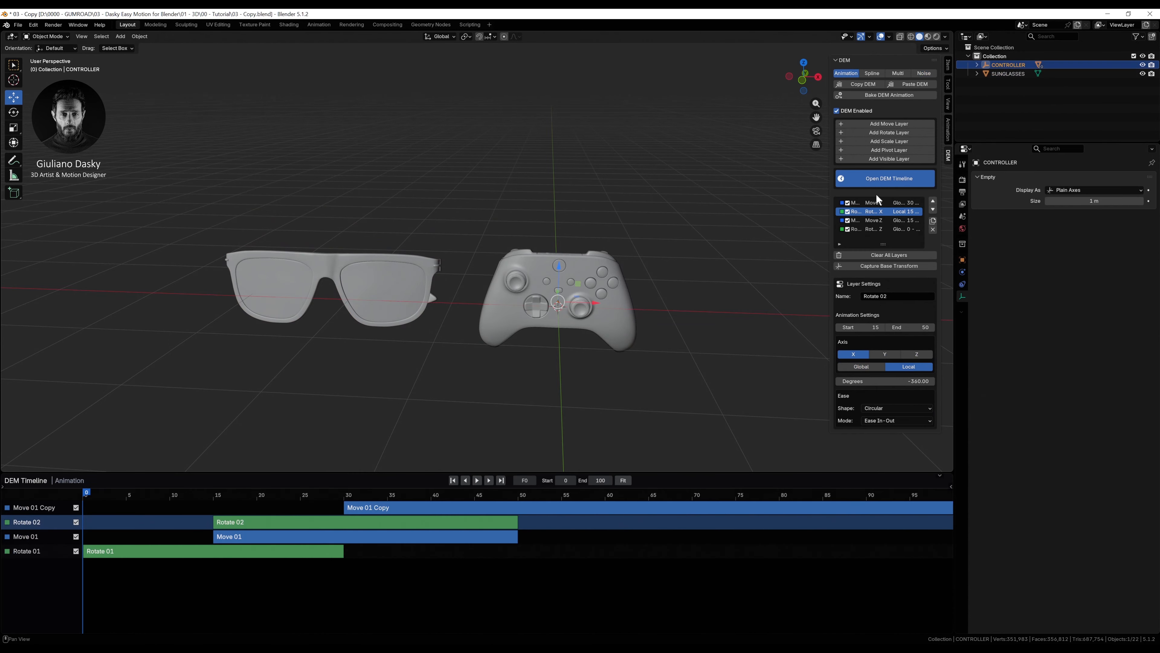
left_click(924, 74)
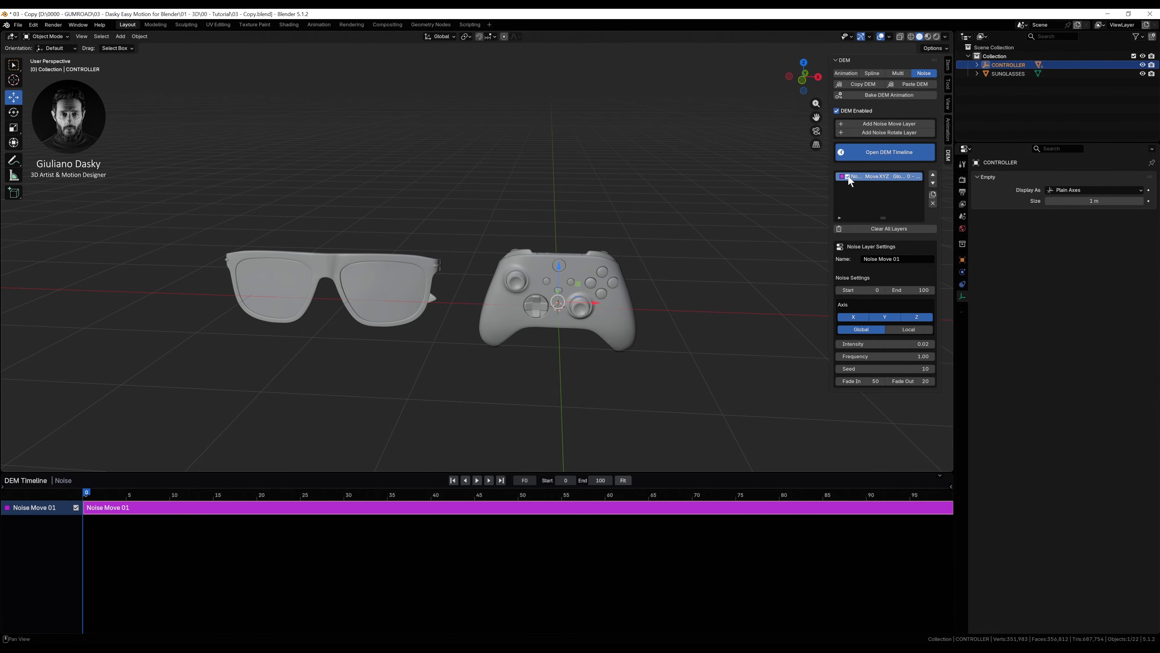
Step: Play the animation without noise and compare the layers of the controller and the sunglasses
left_click(476, 480)
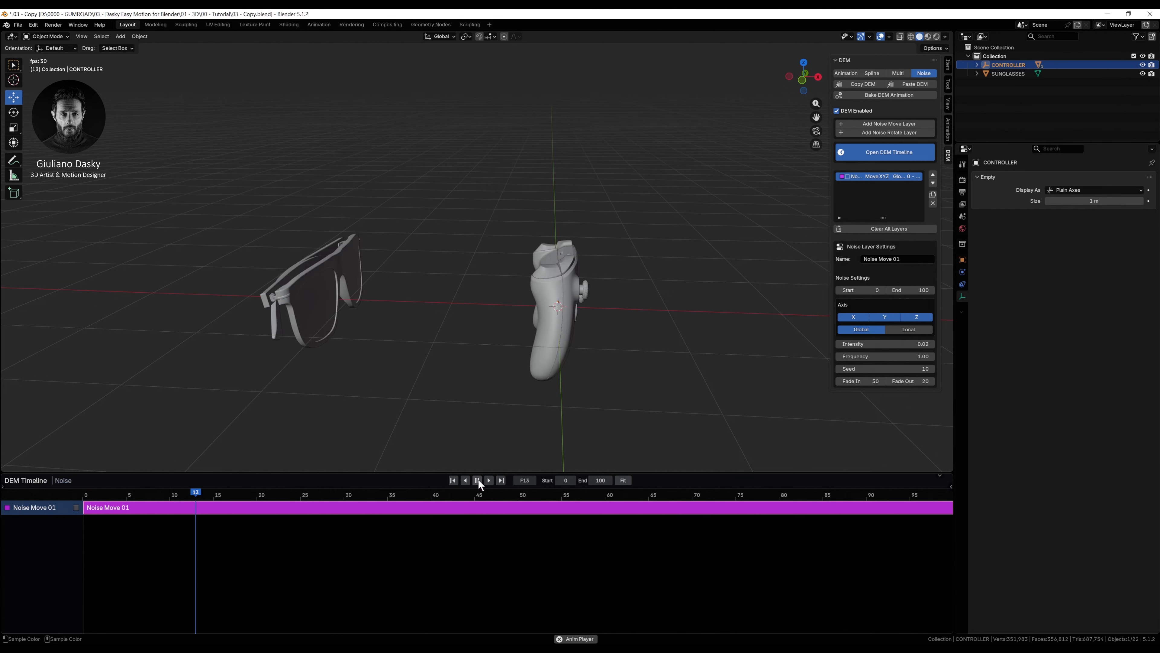
left_click(847, 73)
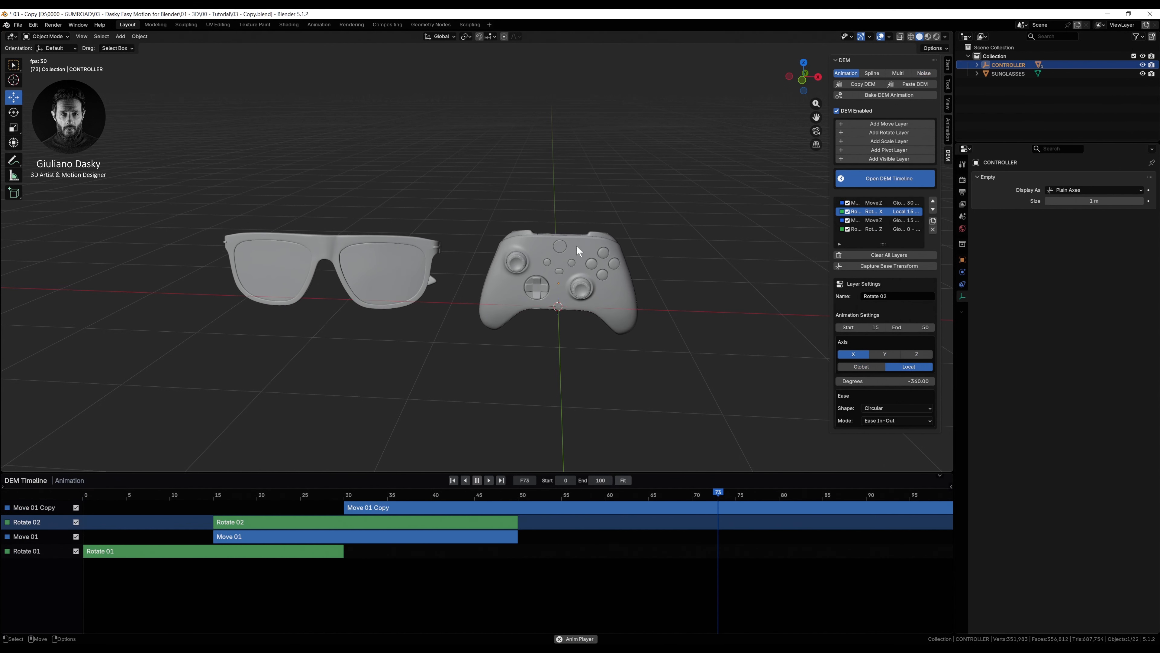
left_click(1007, 74)
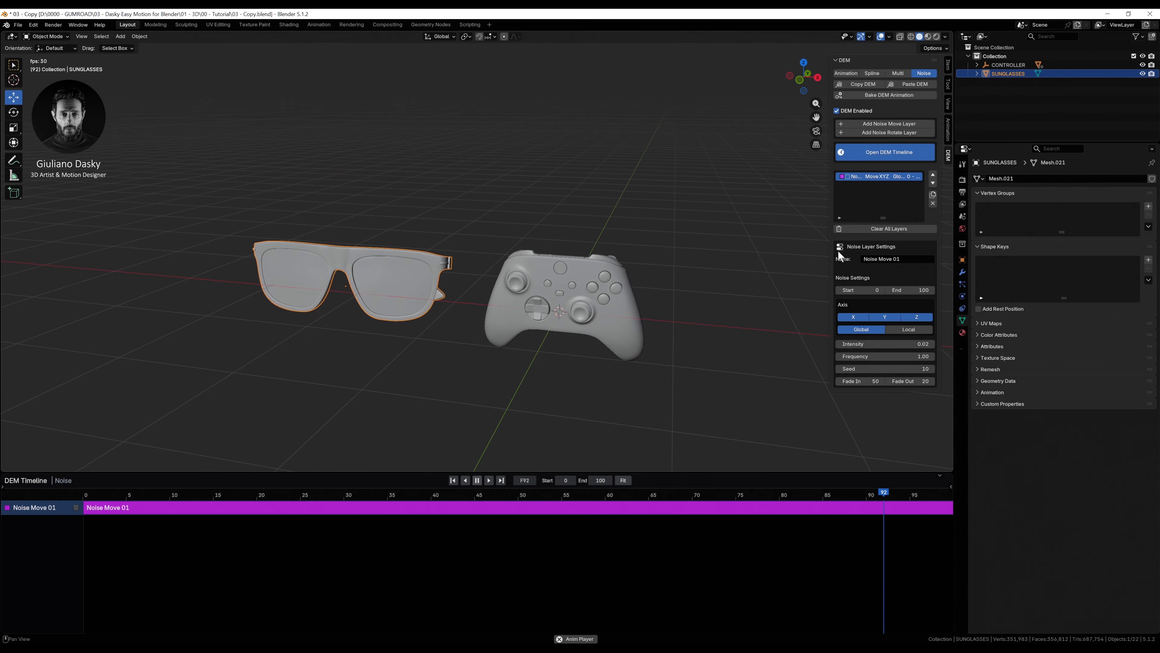
left_click(847, 73)
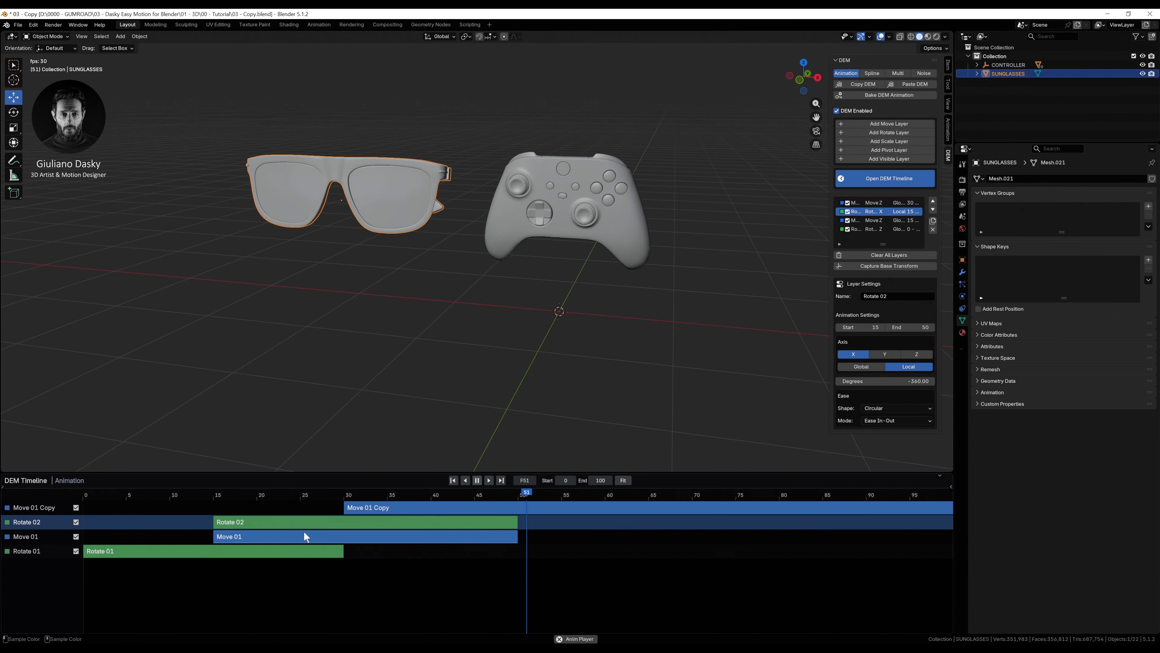
Step: Try starting the sunglasses' Move 01 Copy layer at frame 19, restore it to 30, and toggle Move 01 Copy and Rotate 02 off and on
left_click_drag(597, 506, 505, 508)
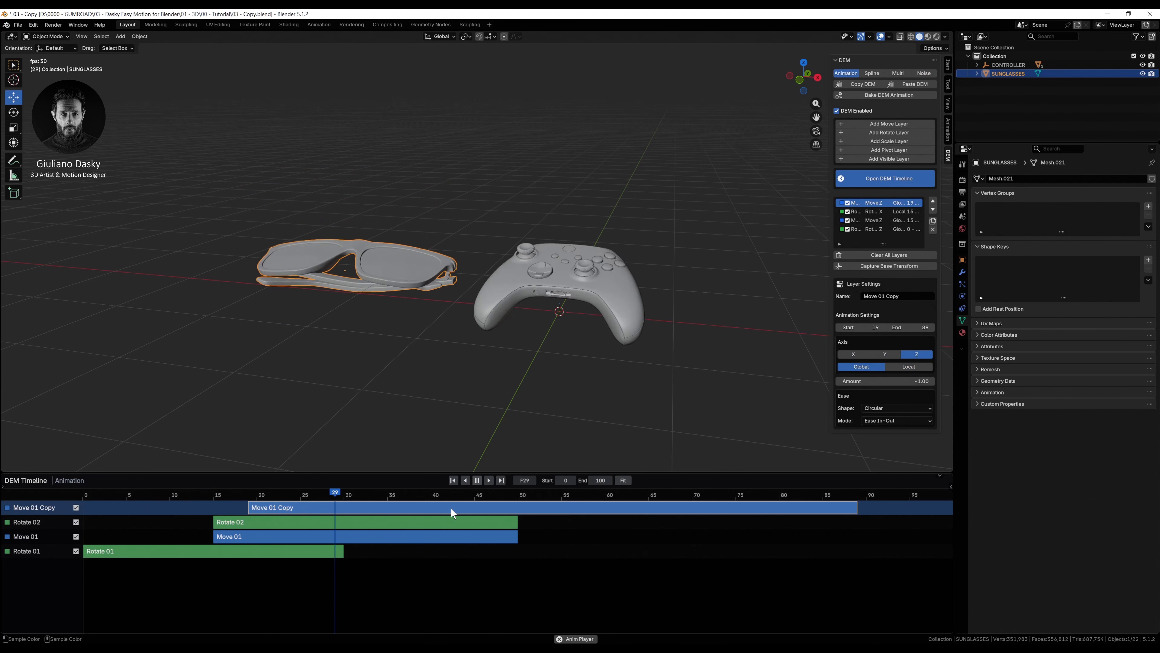
left_click_drag(450, 507, 545, 501)
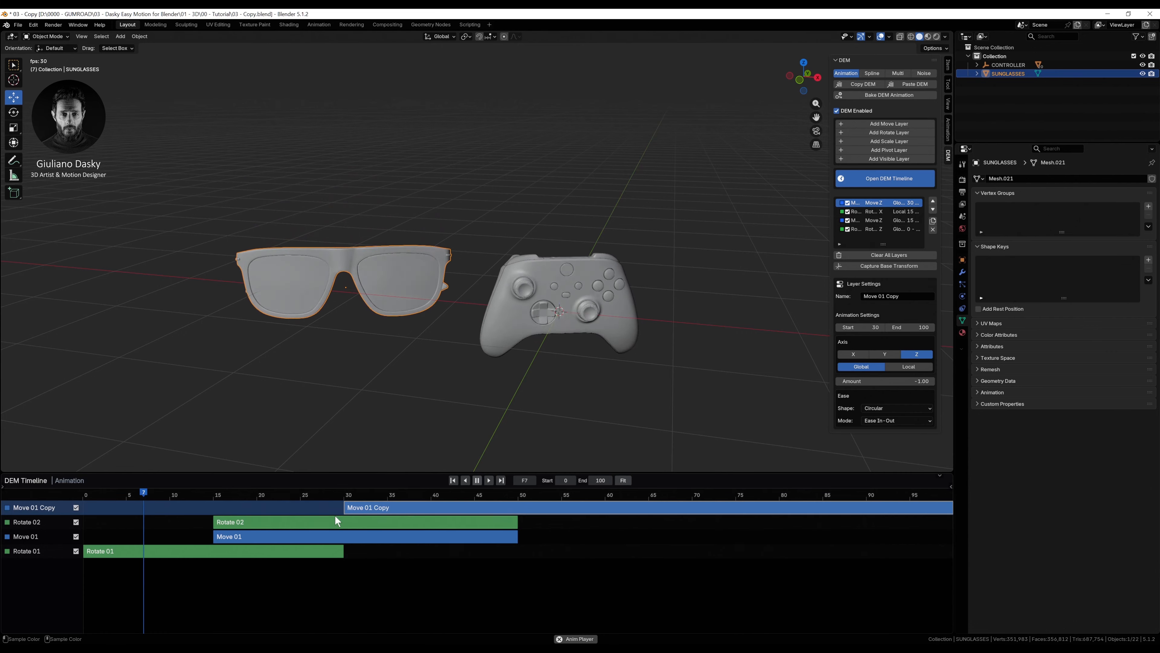
left_click(76, 507)
left_click(76, 521)
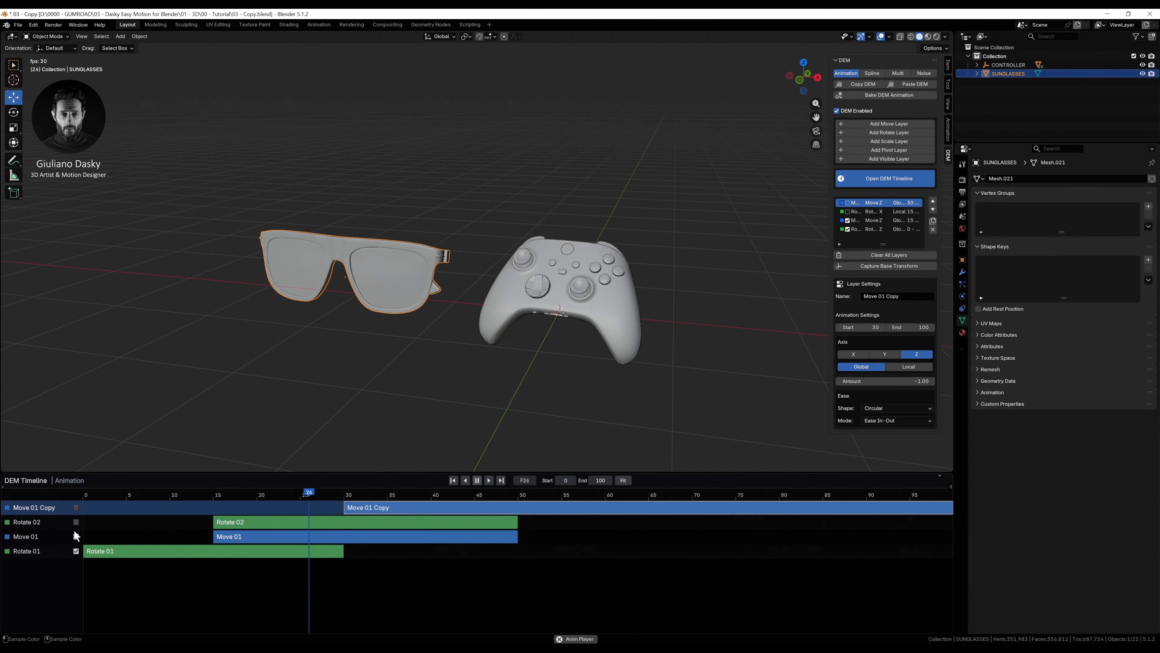
left_click(76, 507)
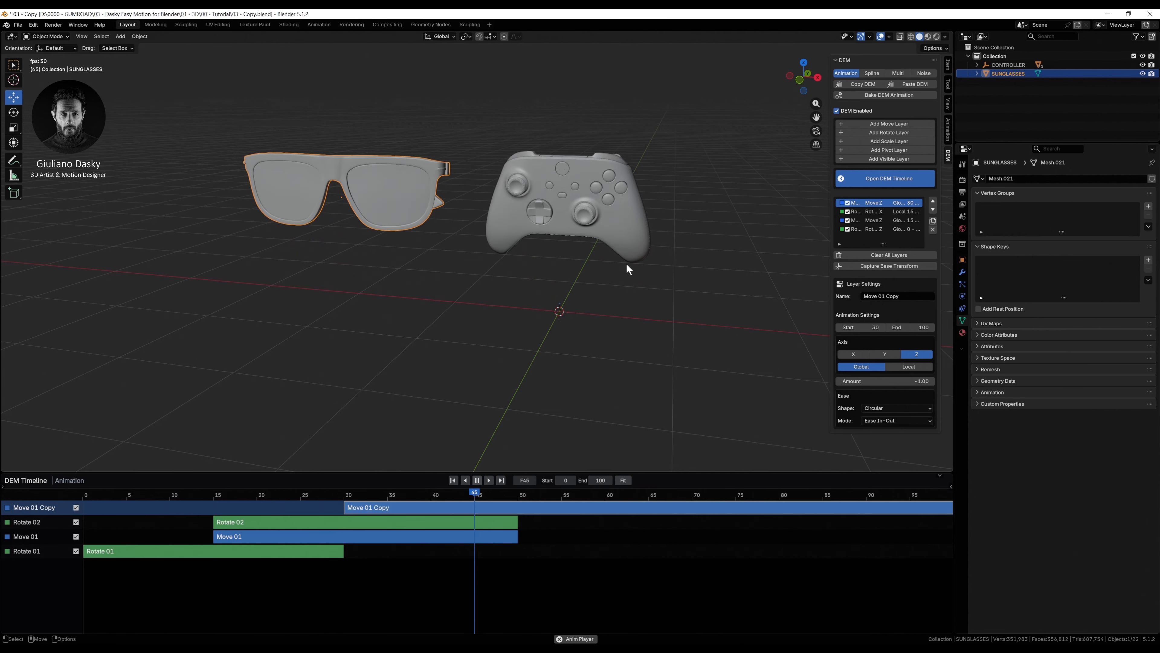
Step: Watch both objects' synchronized animation from another angle and stop the playback
middle_click_drag(487, 285, 535, 279)
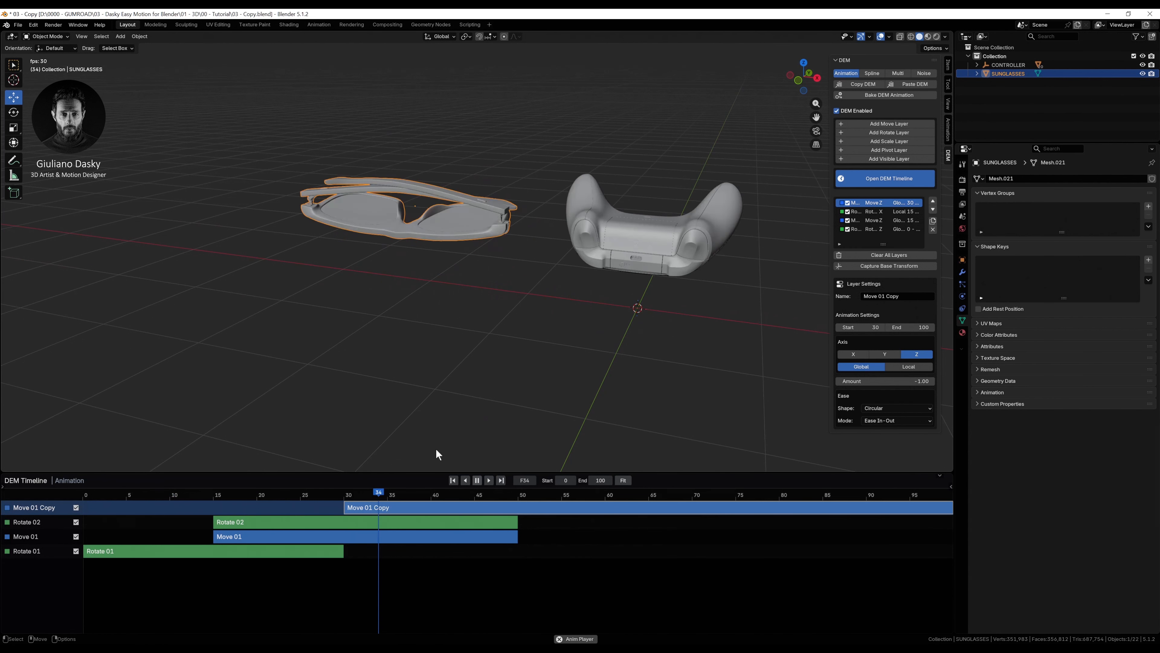
left_click(477, 481)
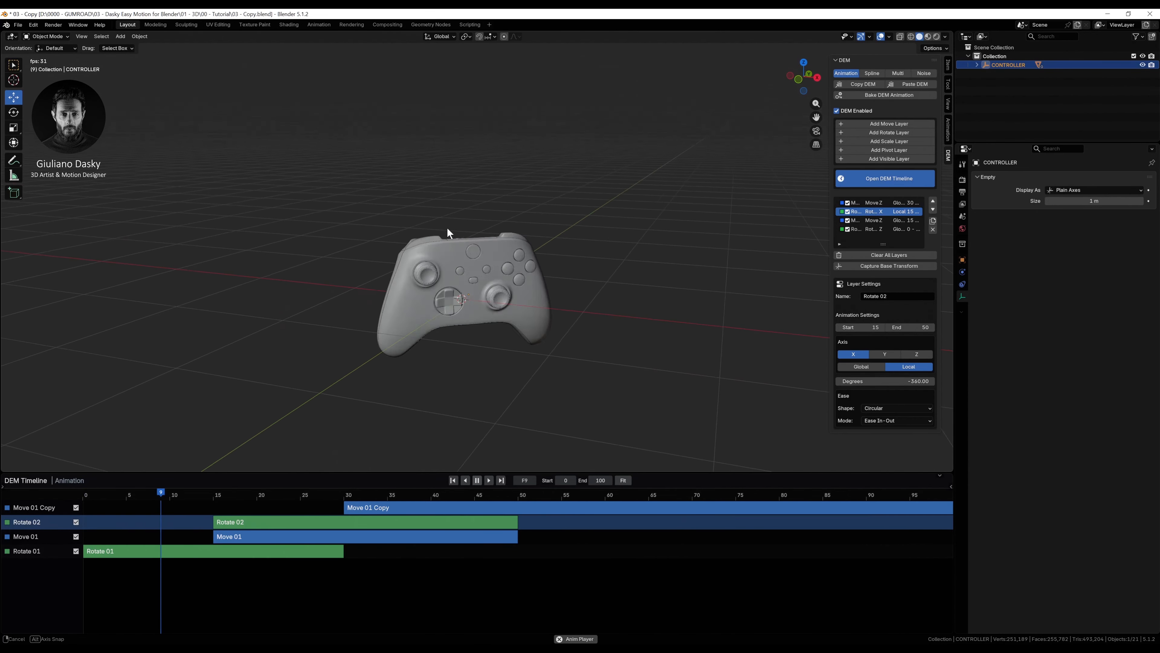
Step: Bake the controller's DEM animation into native Blender keyframes and review the baked playback
left_click(867, 96)
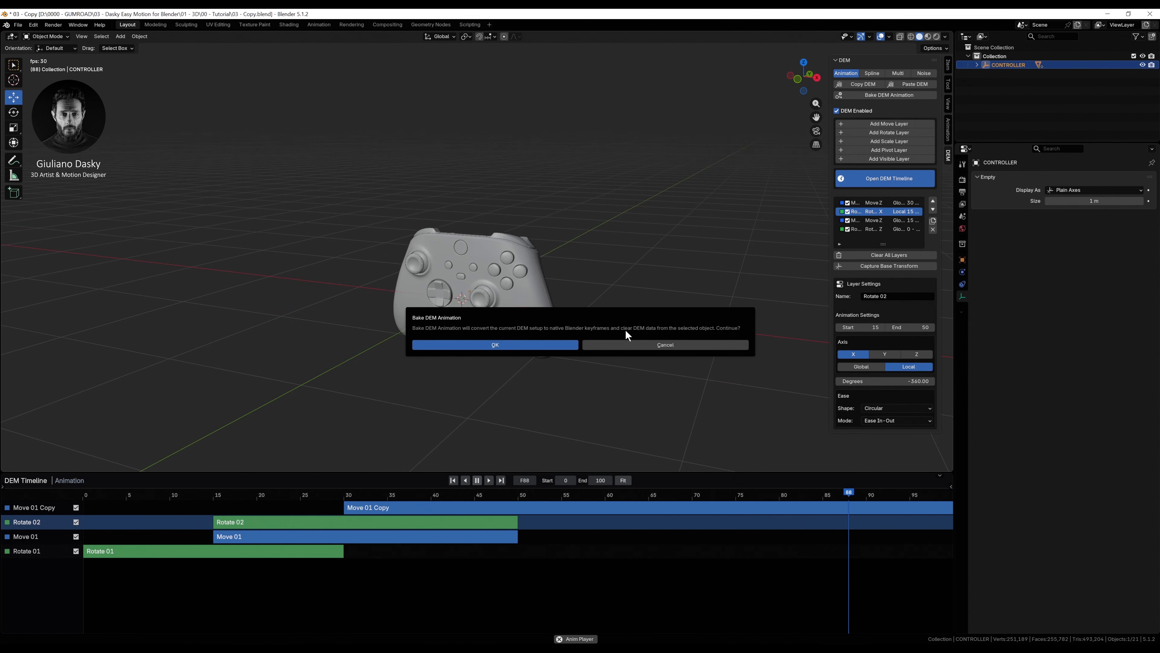
left_click(487, 343)
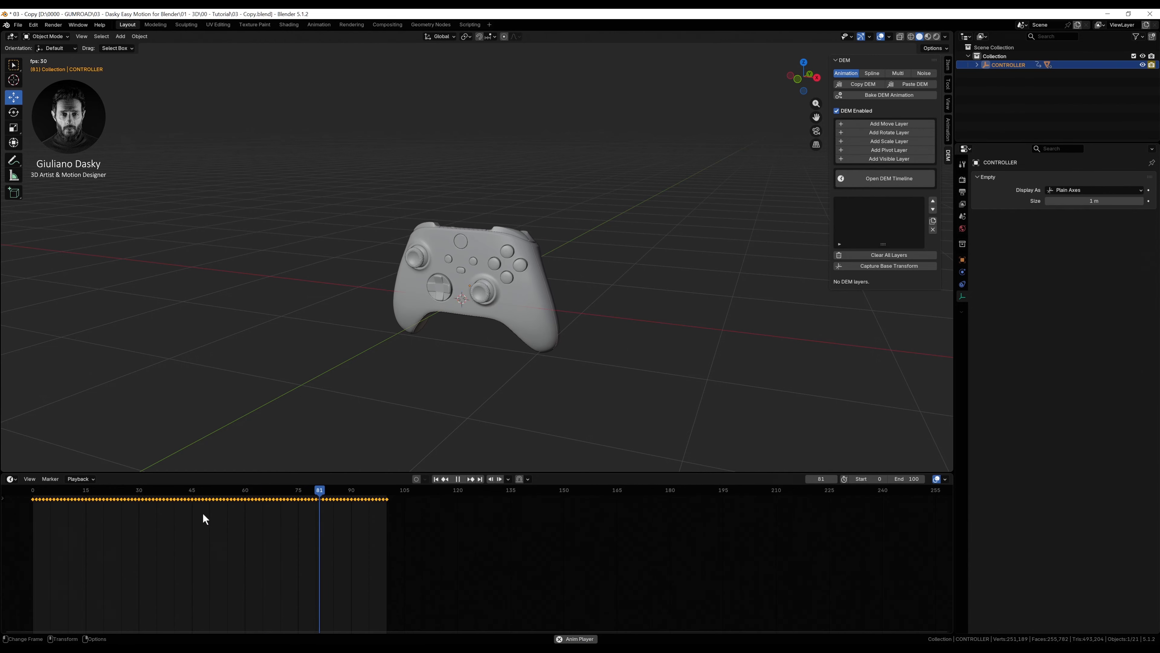
middle_click_drag(456, 454, 503, 285)
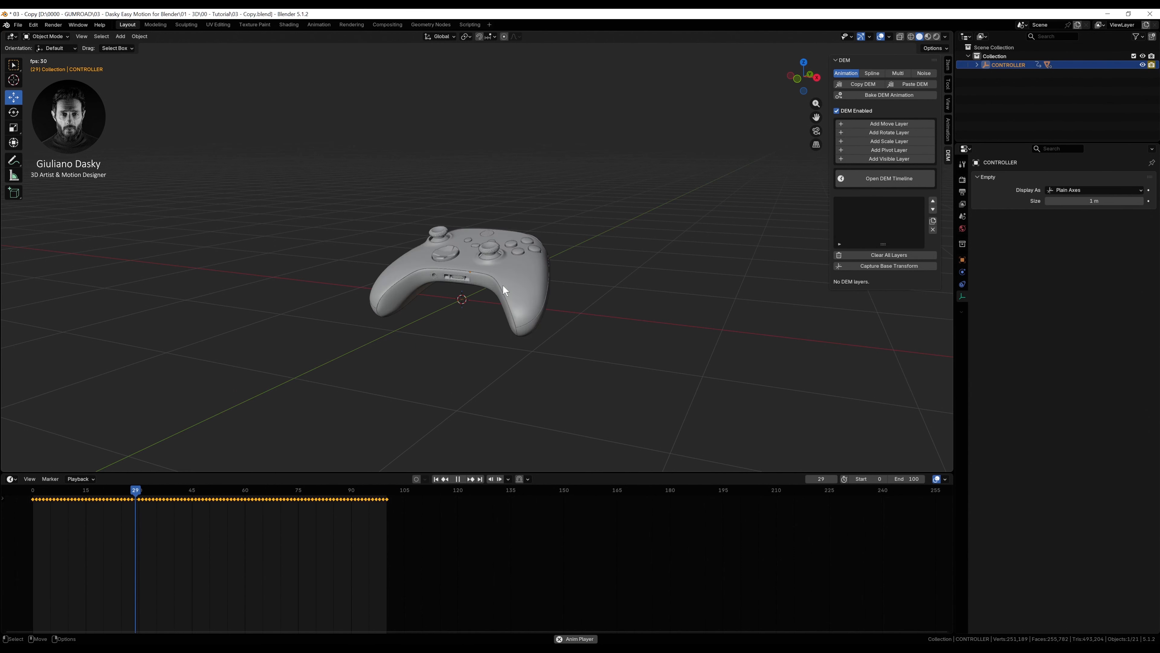
left_click(458, 480)
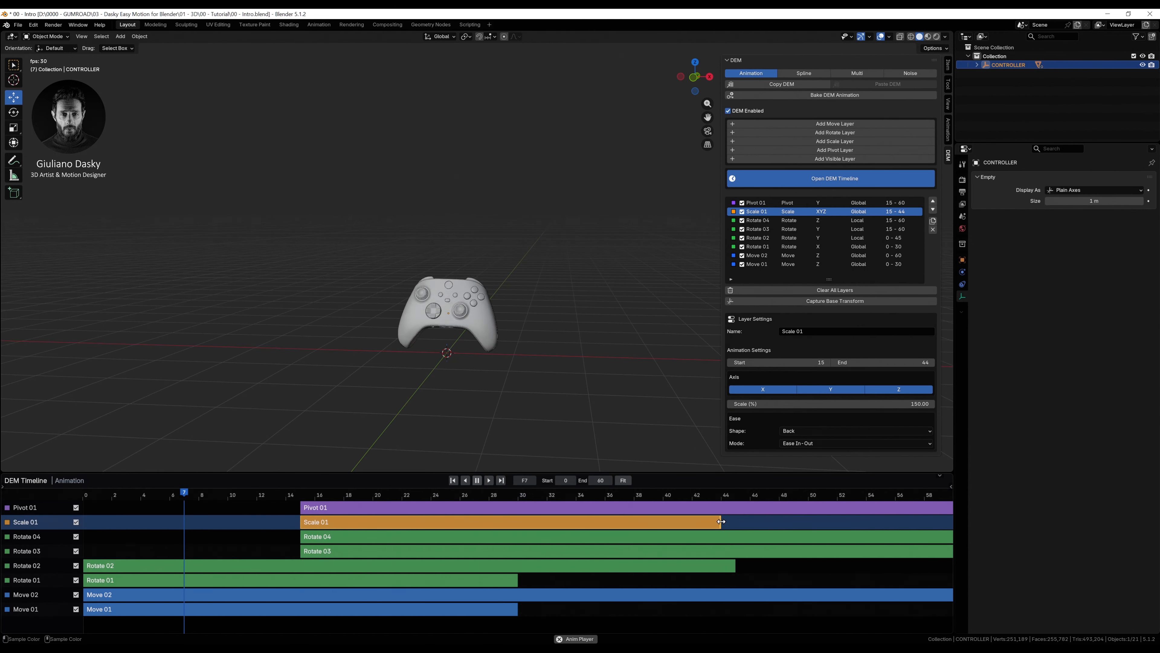
Step: Shorten the Scale 01 layer to end at frame 30, and switch Pivot 01 off and back on to compare the motion
left_click_drag(718, 521, 517, 528)
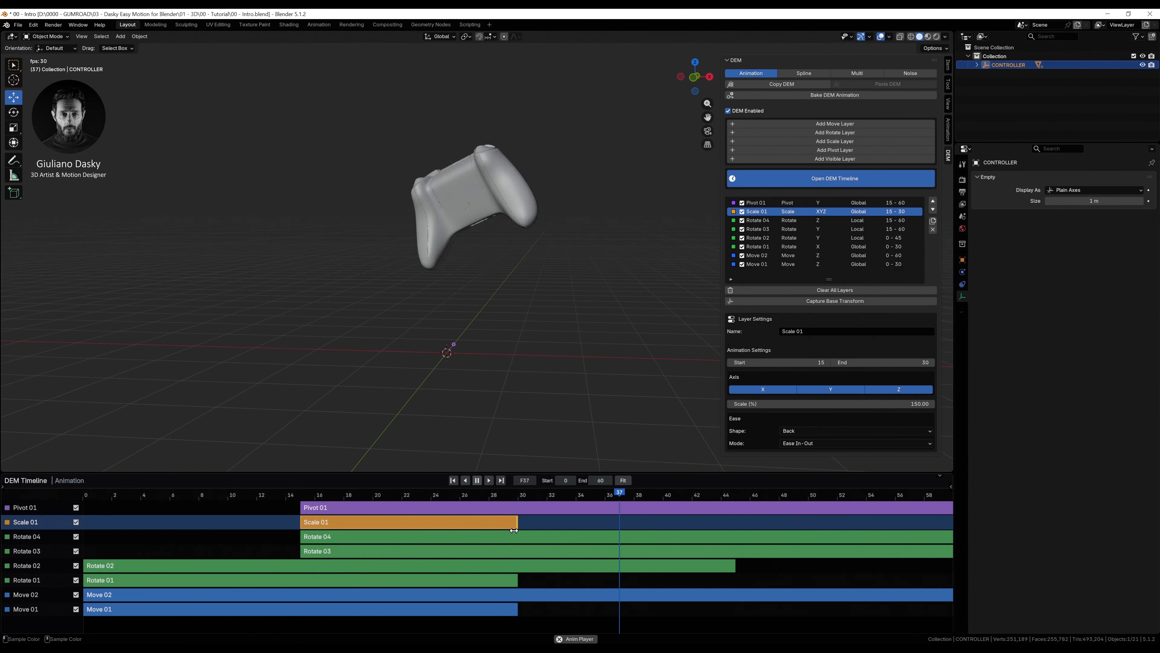
left_click(388, 505)
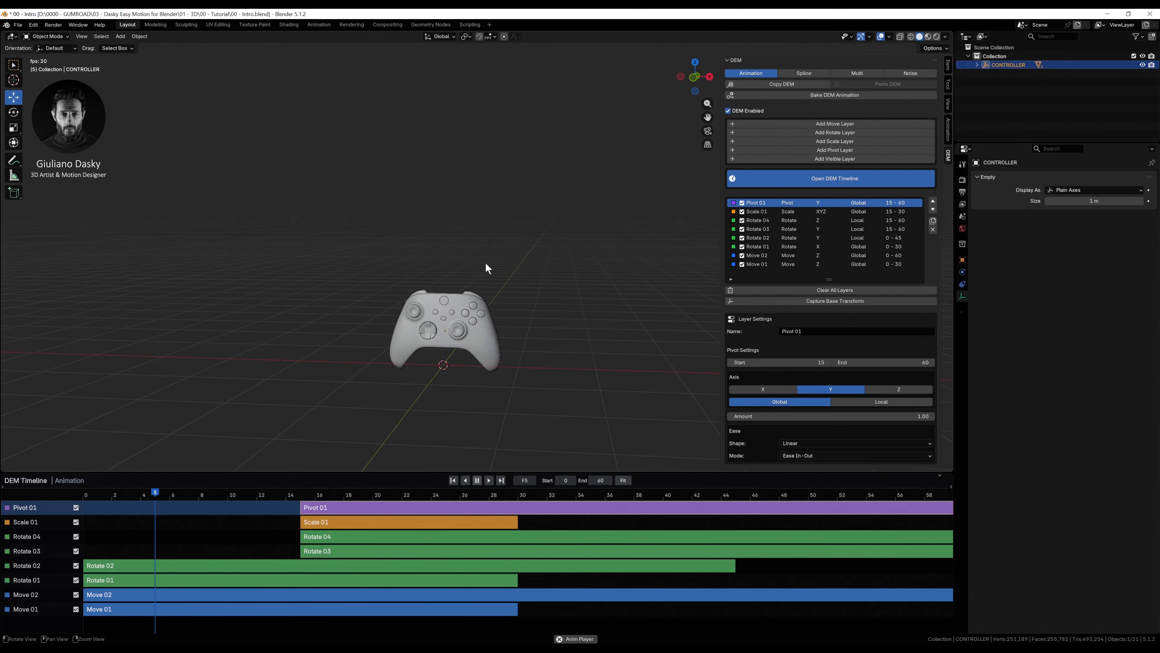
left_click(76, 507)
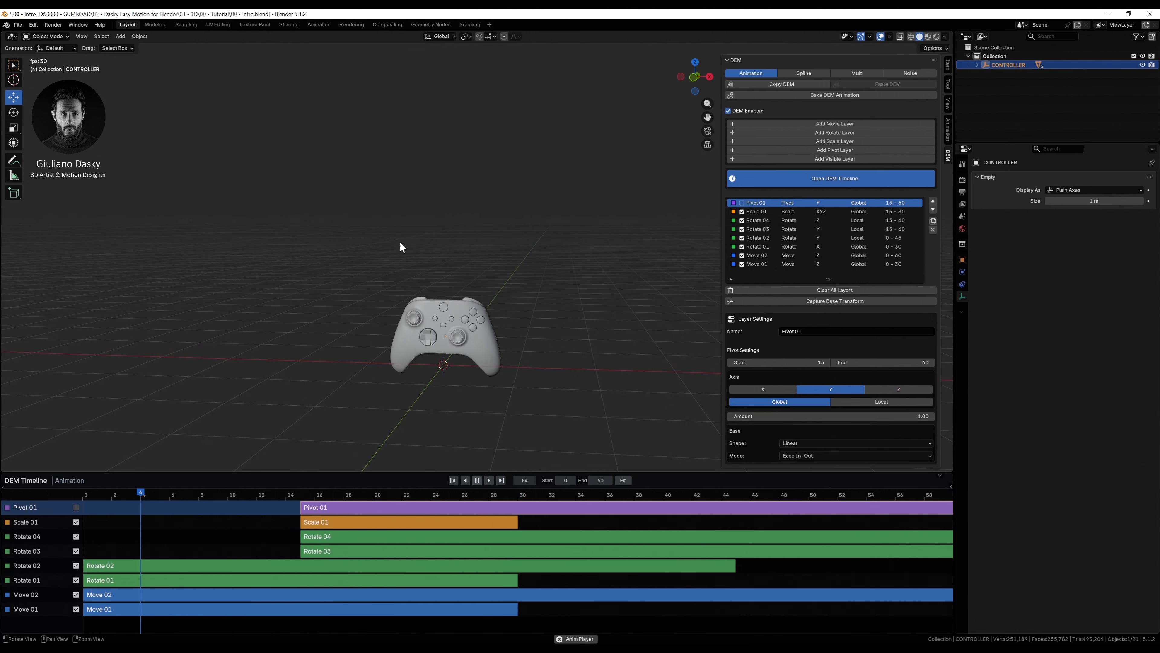
middle_click_drag(400, 242, 457, 266)
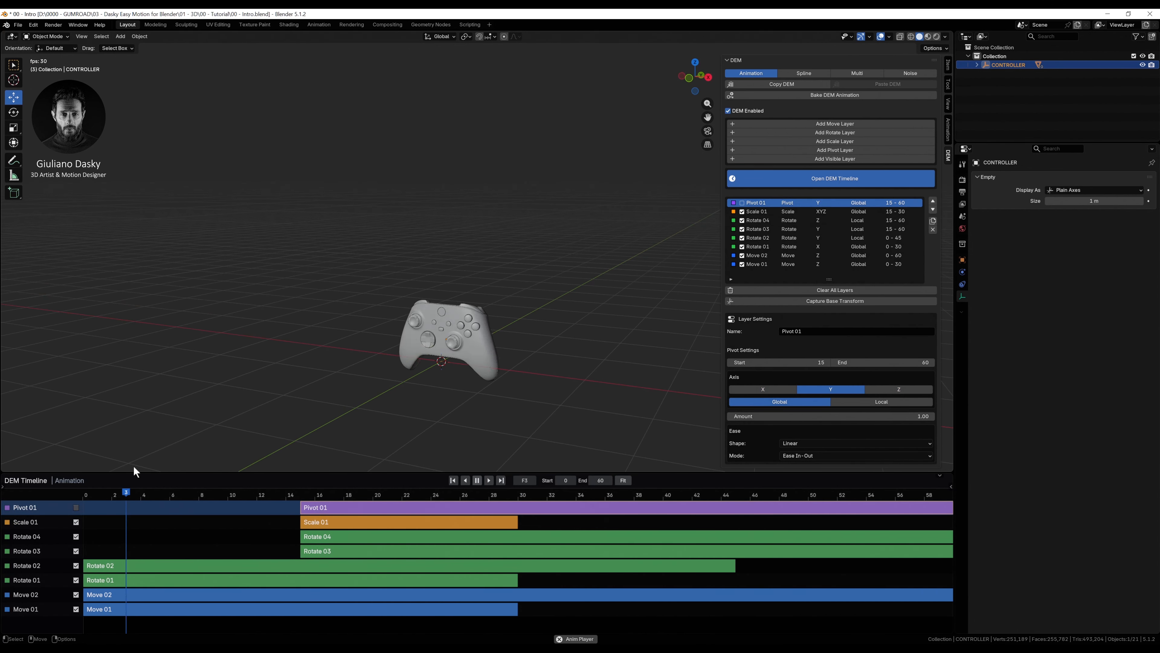
left_click(76, 507)
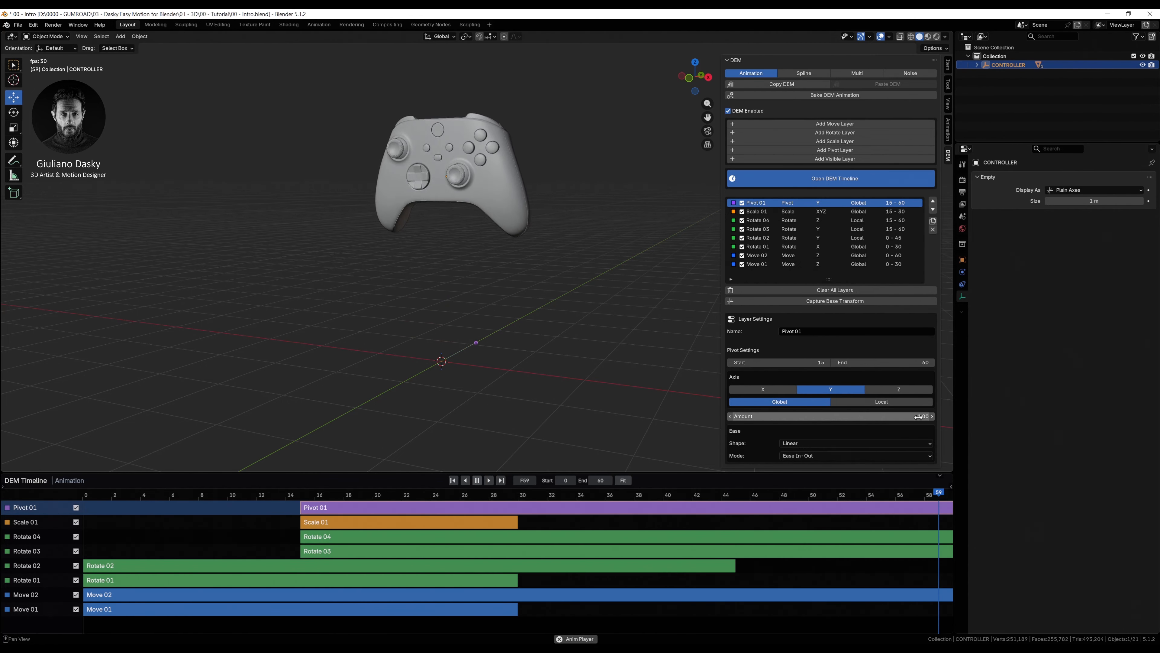
Step: Disable the Rotate 02 and Rotate 01 layers to compare the controller's motion, and re-enable Rotate 02
left_click(362, 578)
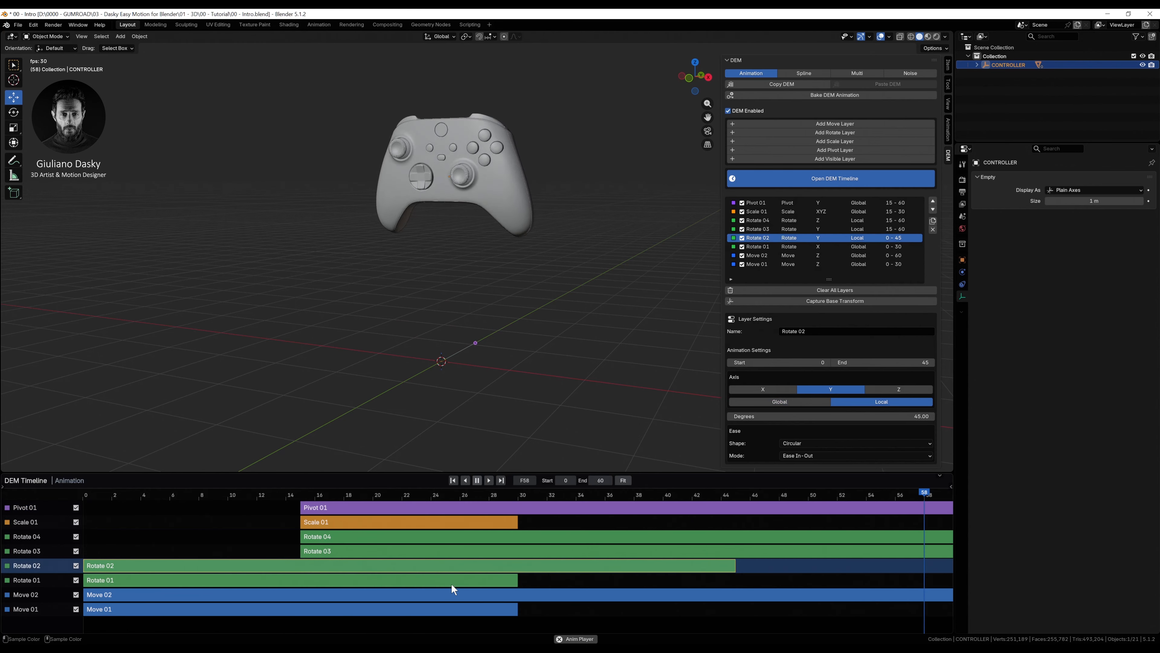
mouse_move(735, 566)
left_mouse_down()
mouse_move(832, 563)
mouse_move(728, 572)
left_mouse_up()
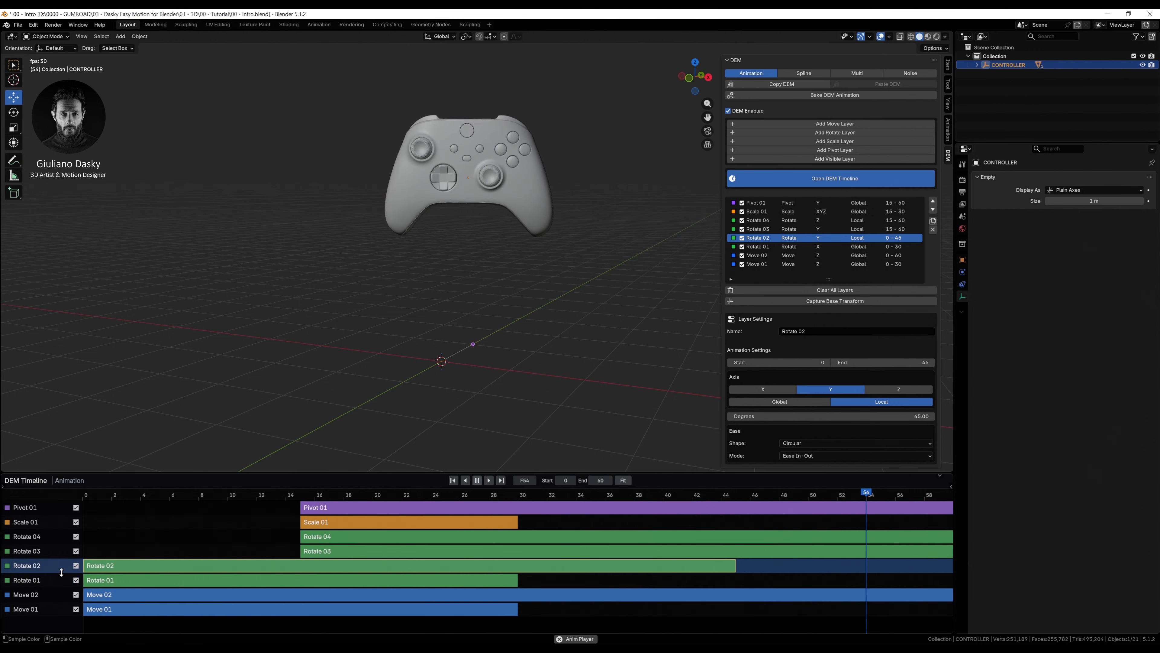
left_click(76, 566)
left_click(75, 579)
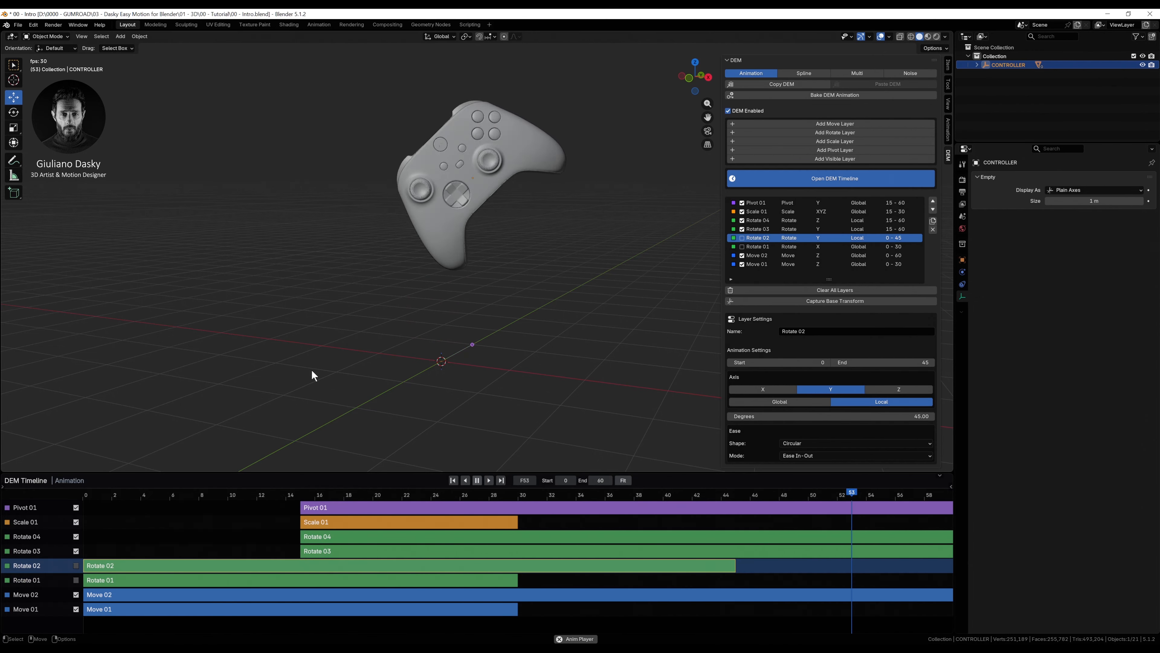
middle_click_drag(314, 374, 410, 342)
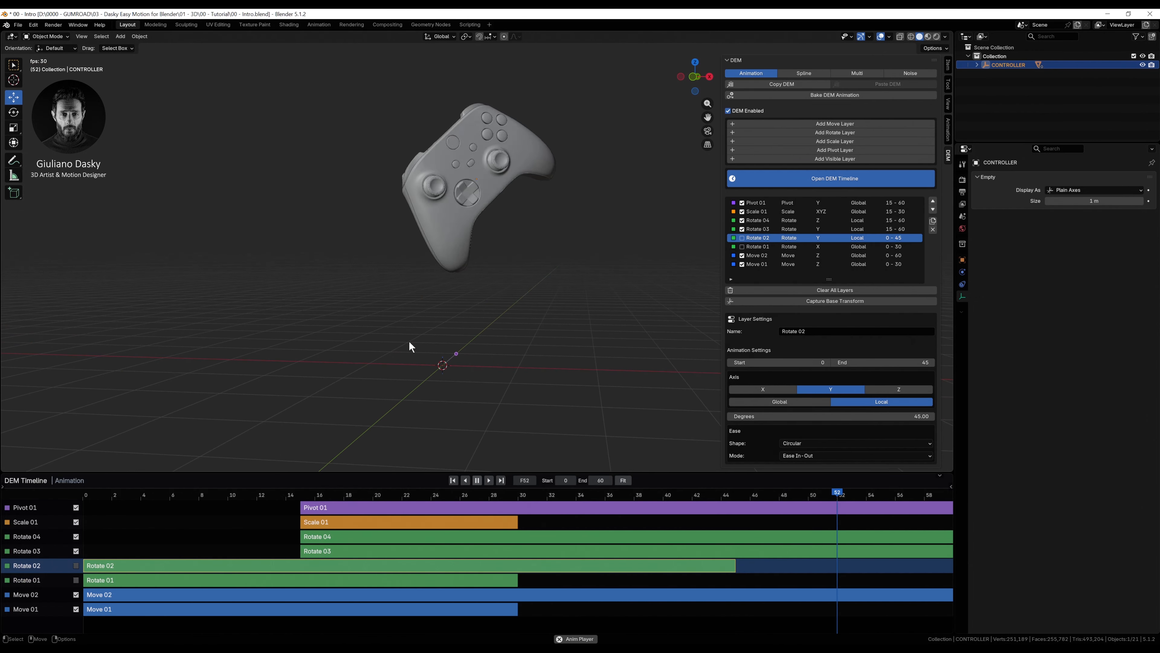
left_click(76, 566)
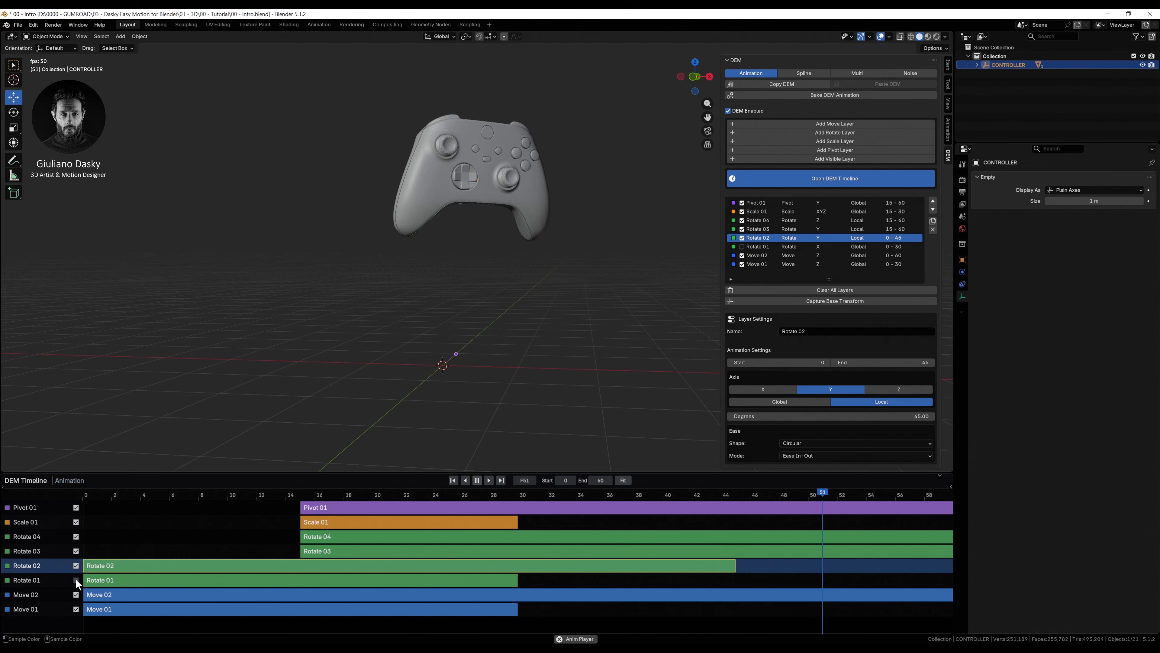
Step: Enable both Multi Move layers and shift Multi Move 01 to frames 0–30 and its copy to frames 20–40
left_click(857, 73)
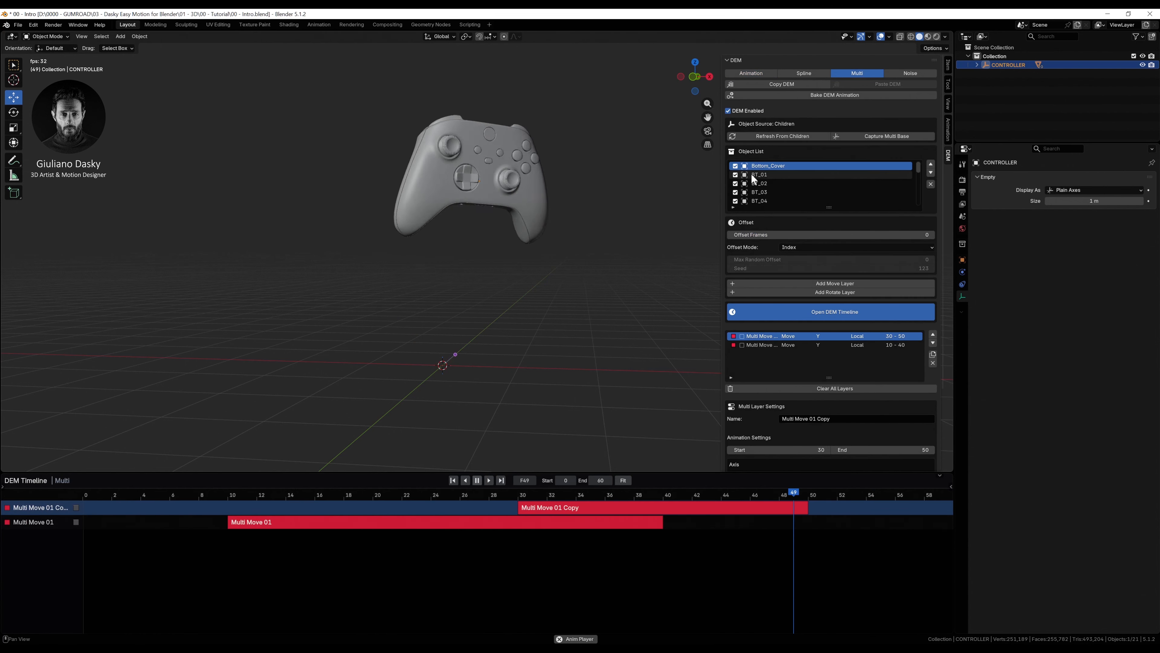
left_click(742, 336)
left_click(742, 344)
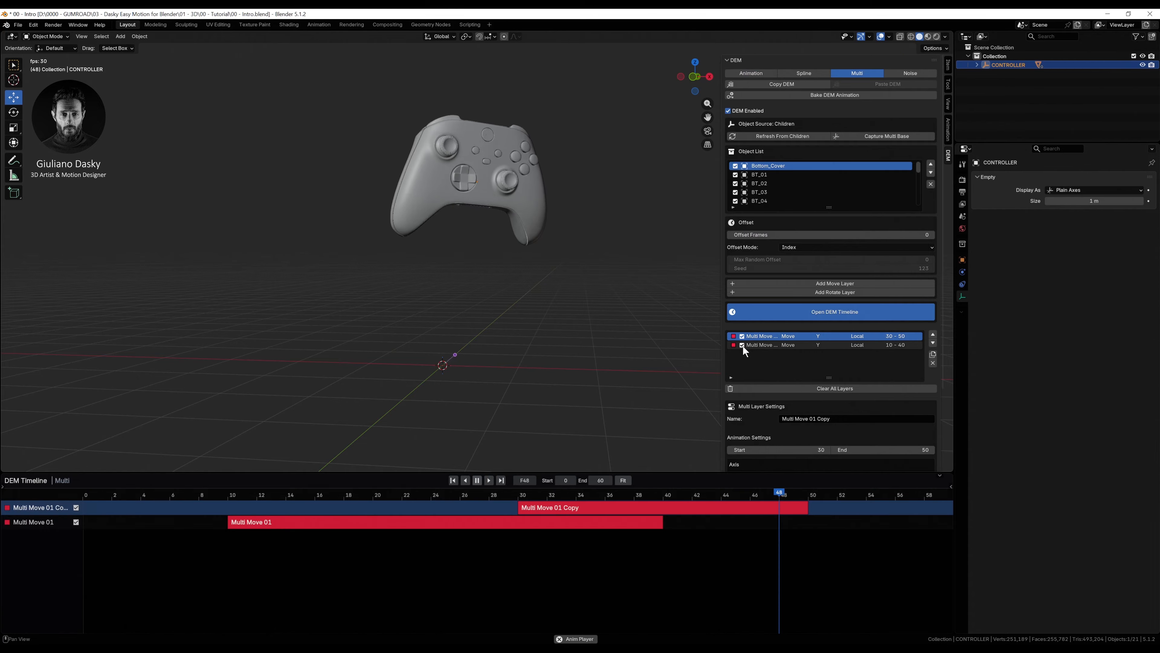
middle_click_drag(412, 355, 475, 239)
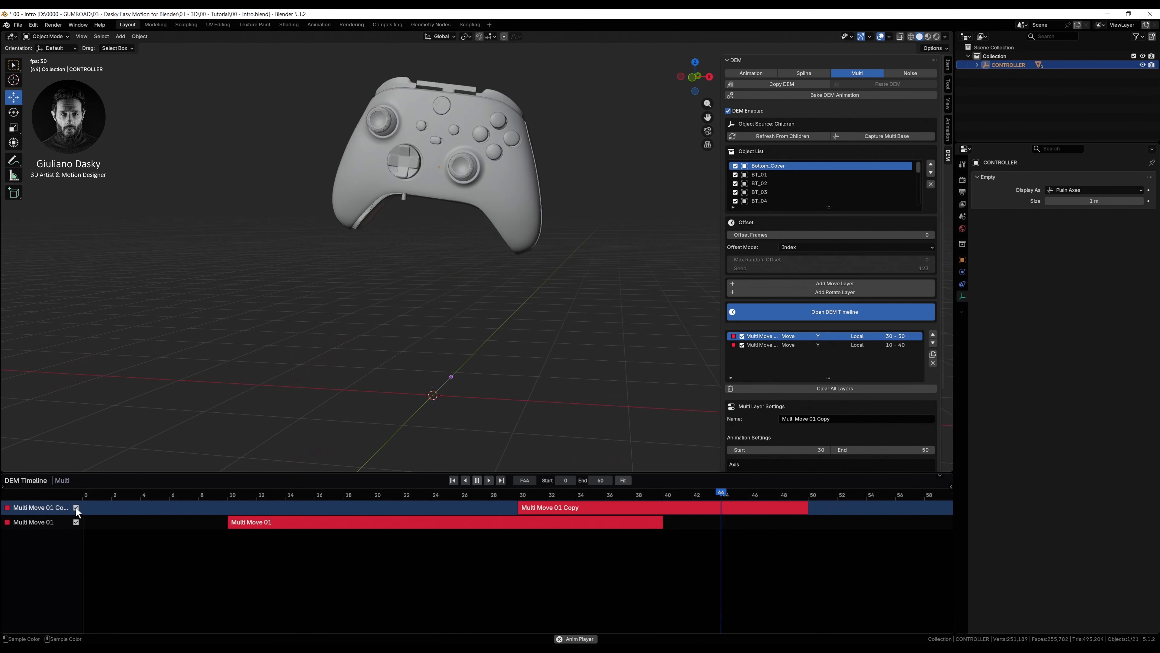
left_click_drag(555, 518, 411, 539)
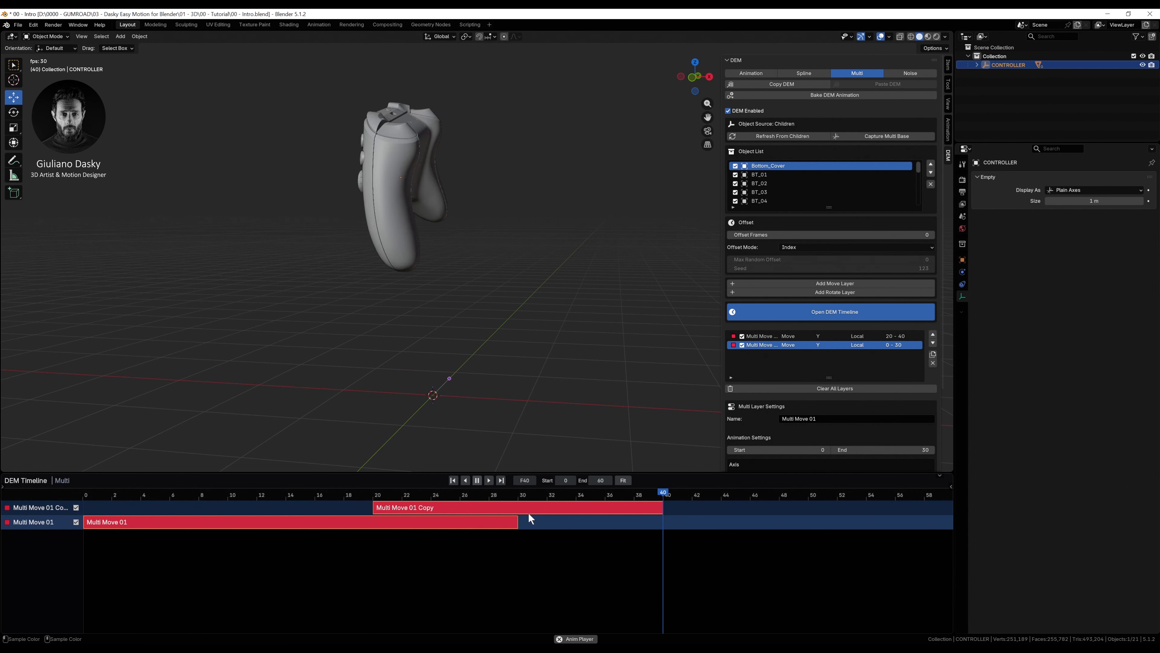
Step: Switch both Multi Move layers off and back on to compare the controller parts' motion during playback
left_click(76, 522)
left_click(76, 508)
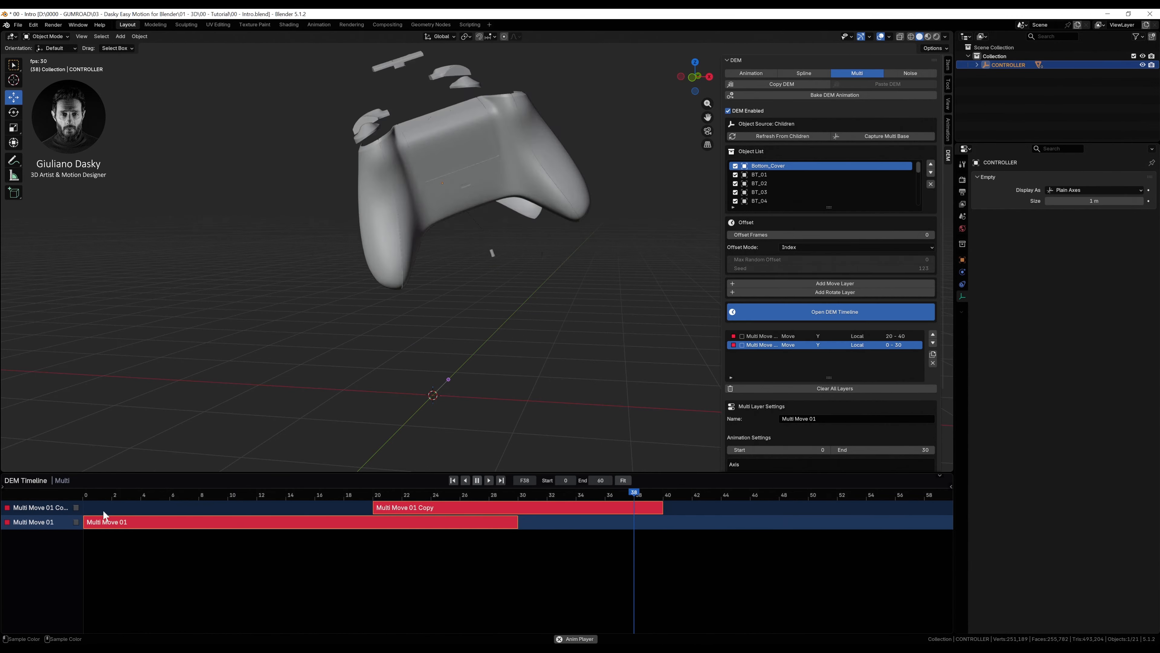
left_click(75, 508)
left_click(76, 522)
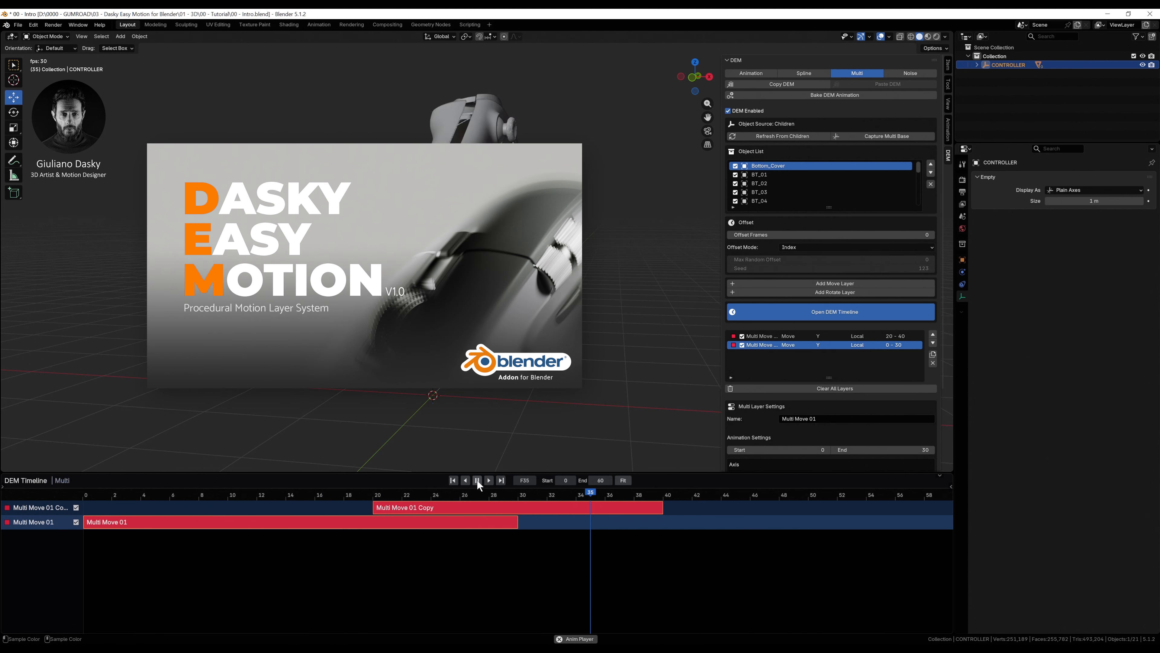
Step: Stop the animation playback and return to the first frame
left_click(742, 345)
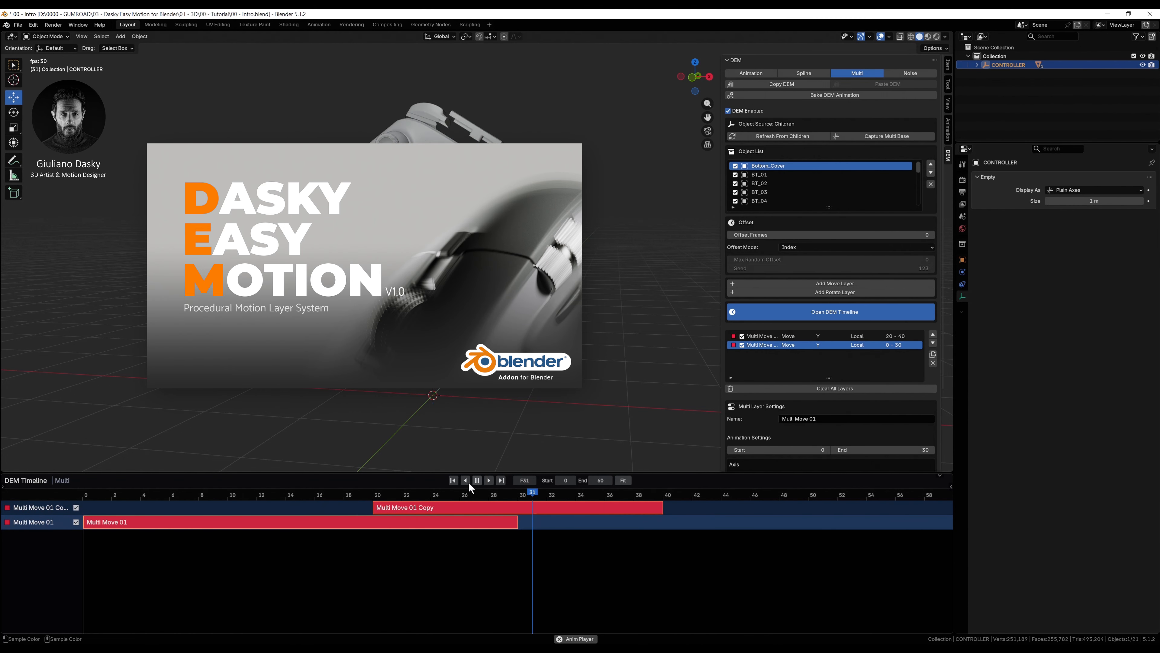
left_click(477, 479)
left_click(454, 480)
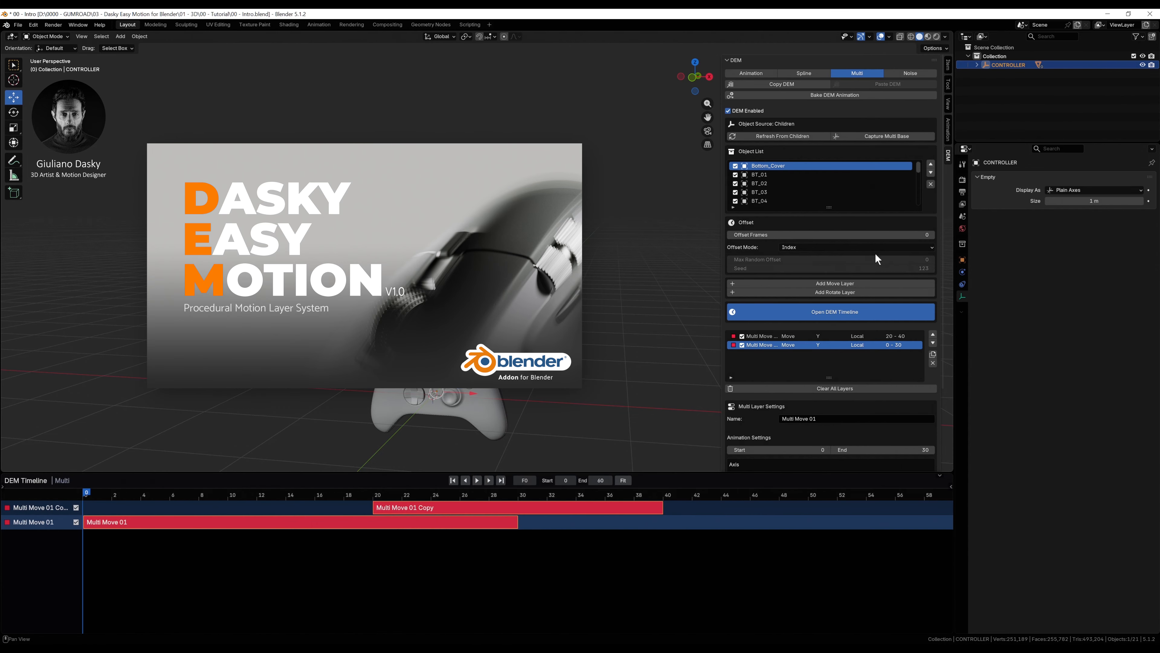